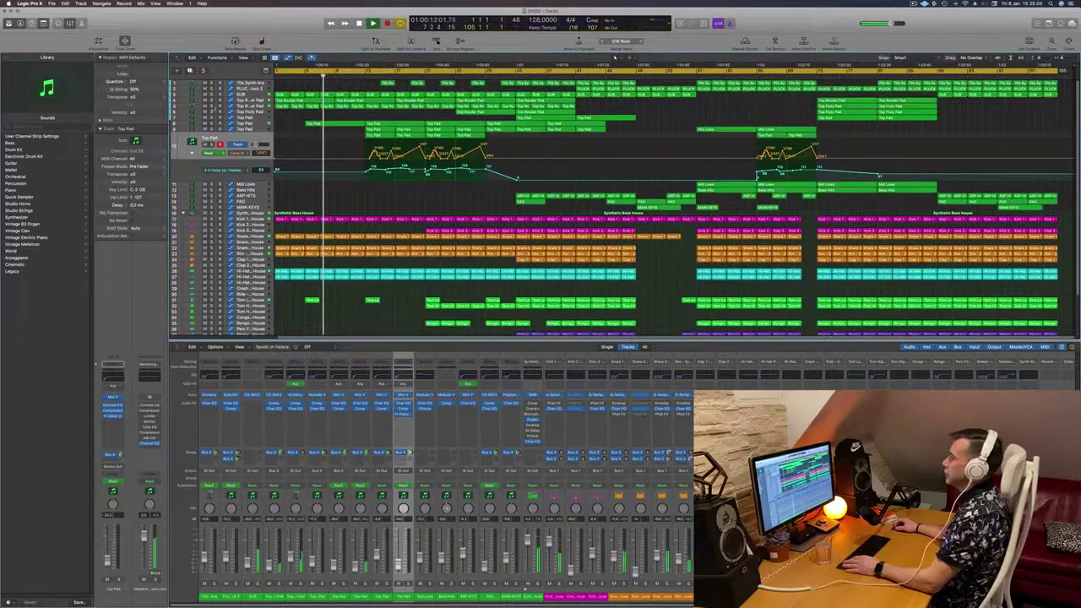
# Step: Audition track 5 and the Top Pad on track 9 in solo during playback, switching each solo off again
pyautogui.click(211, 107)
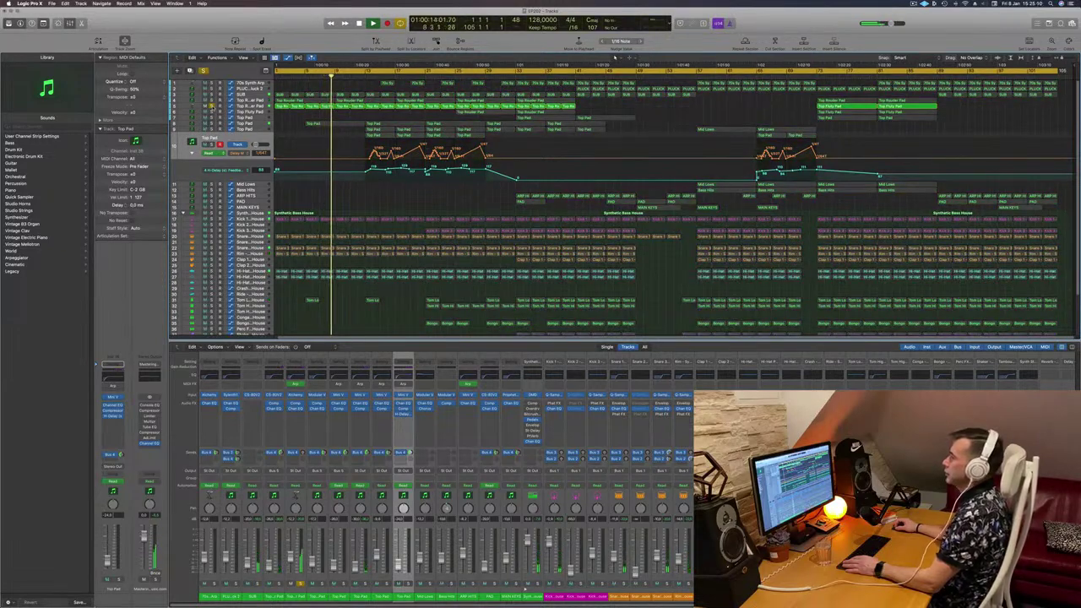
pyautogui.click(211, 107)
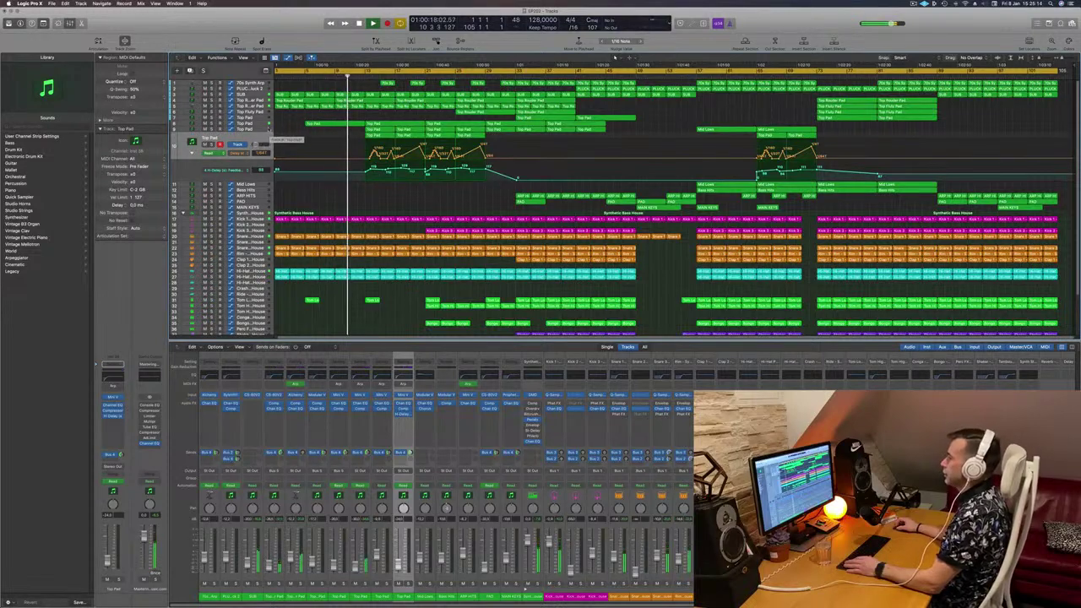
pyautogui.click(270, 130)
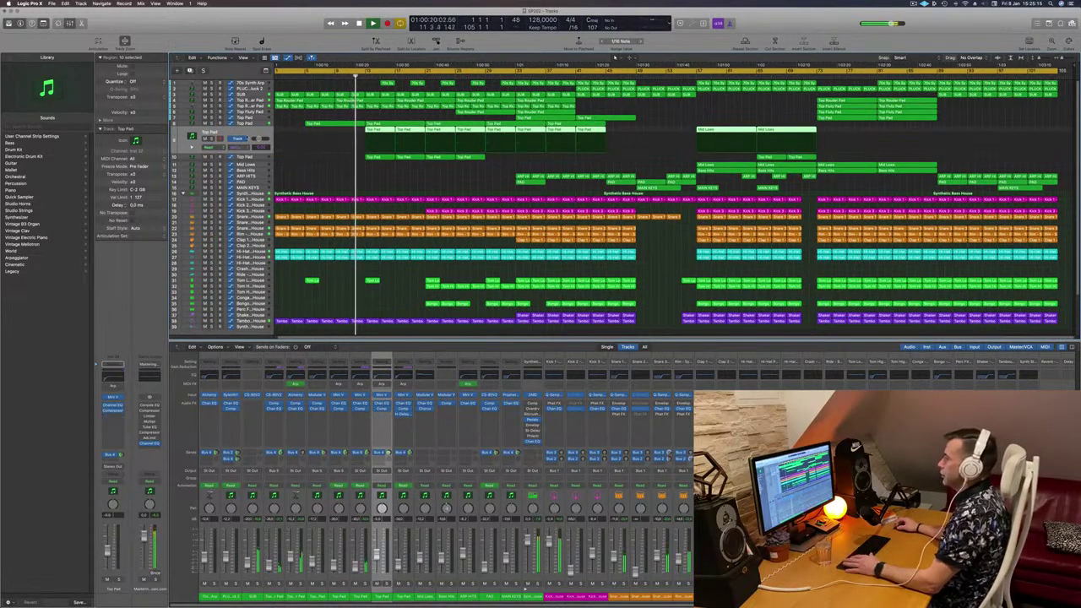
pyautogui.hotkey('ctrl', 's')
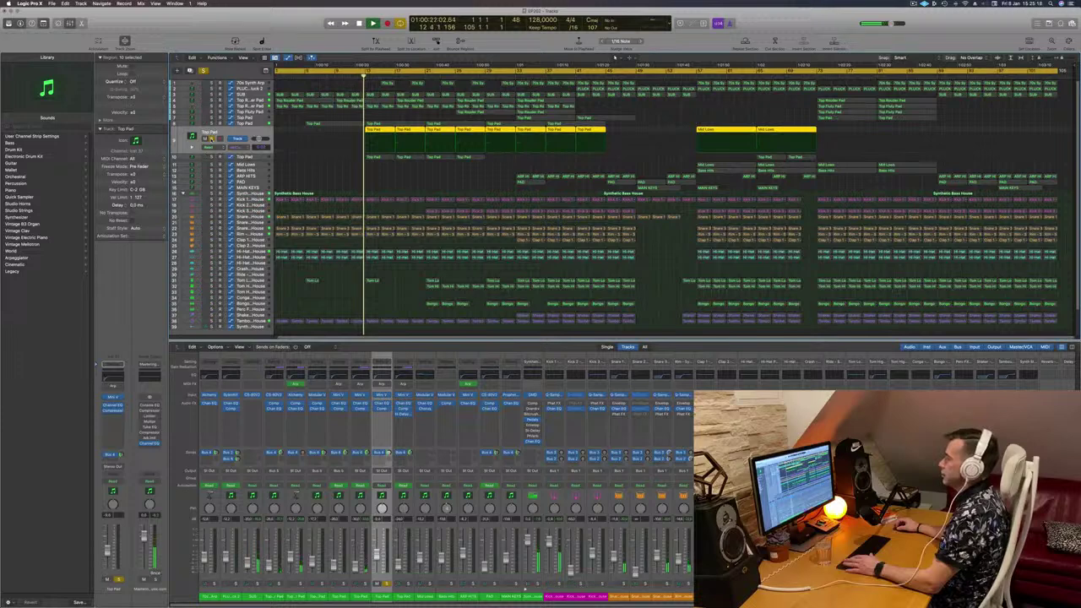
pyautogui.hotkey('ctrl', 's')
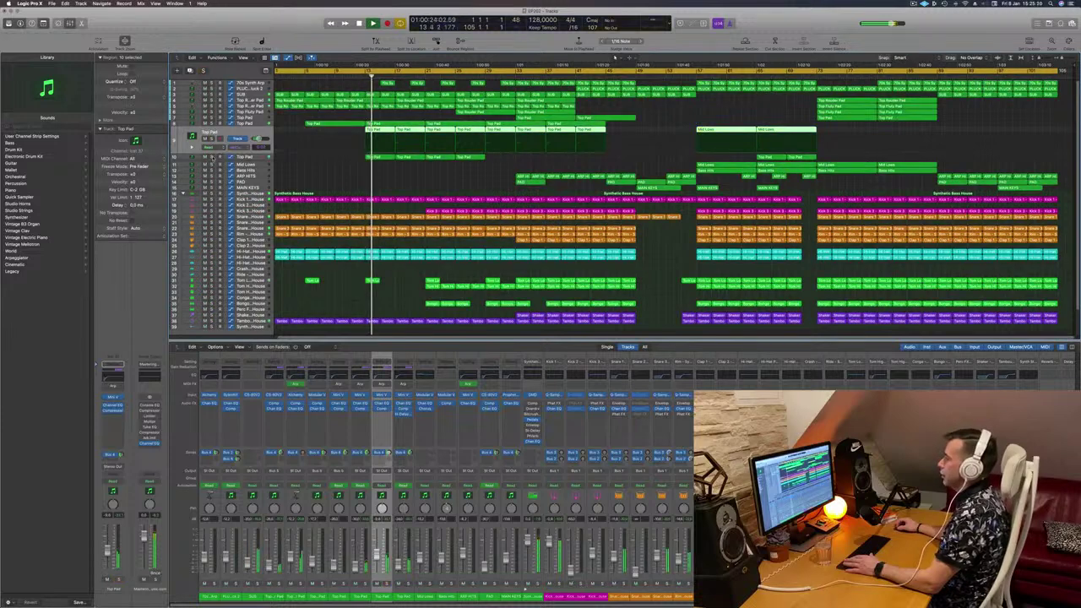
# Step: Audition the Top Pad on track 10 in solo together with its automation, and switch the solo off again
pyautogui.press('s')
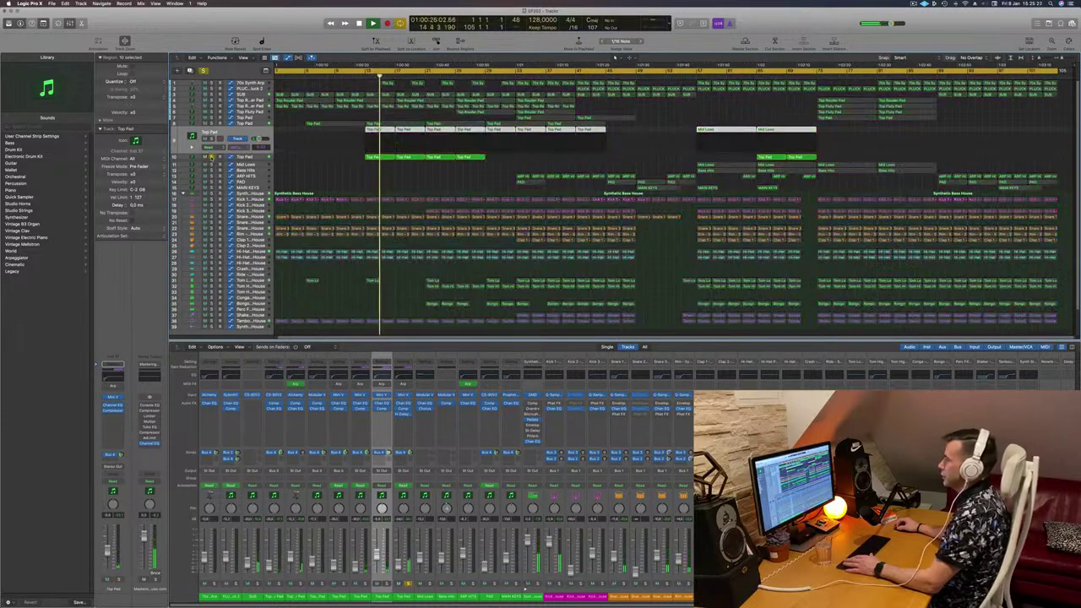
pyautogui.click(262, 159)
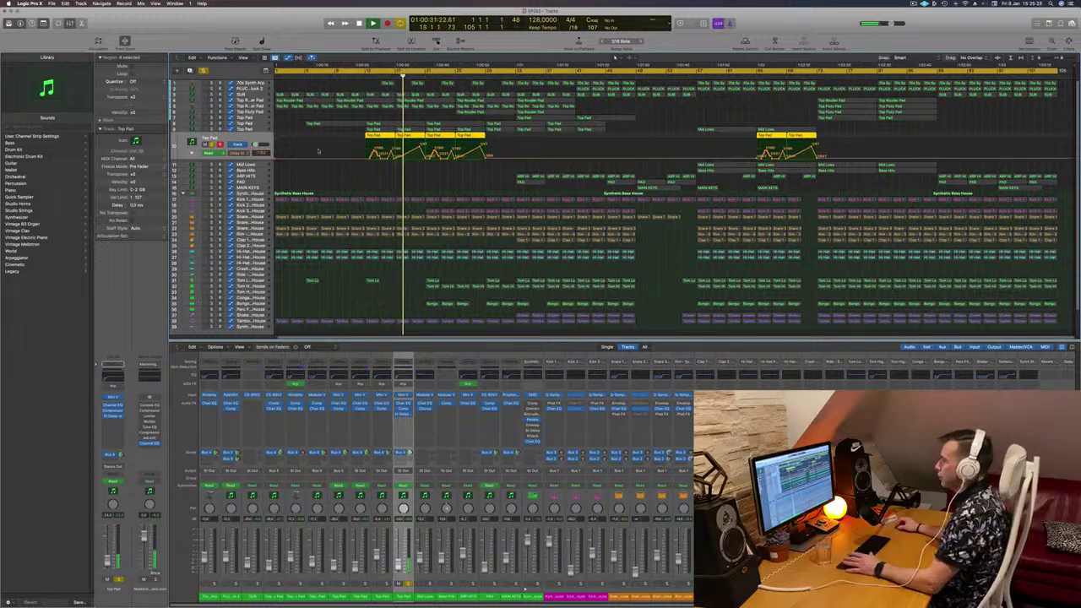
pyautogui.click(211, 145)
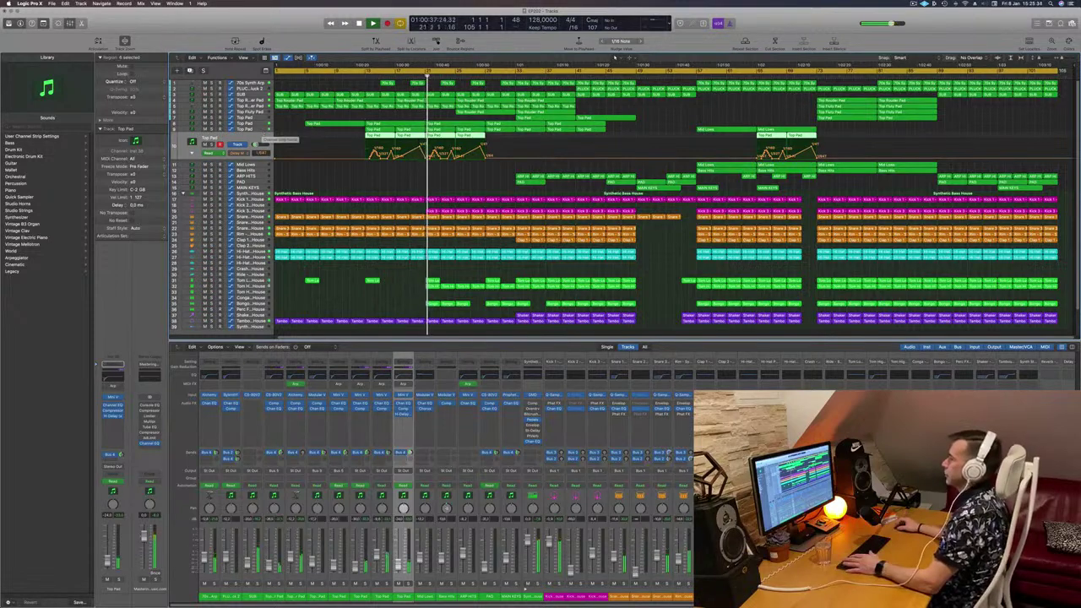
pyautogui.click(402, 120)
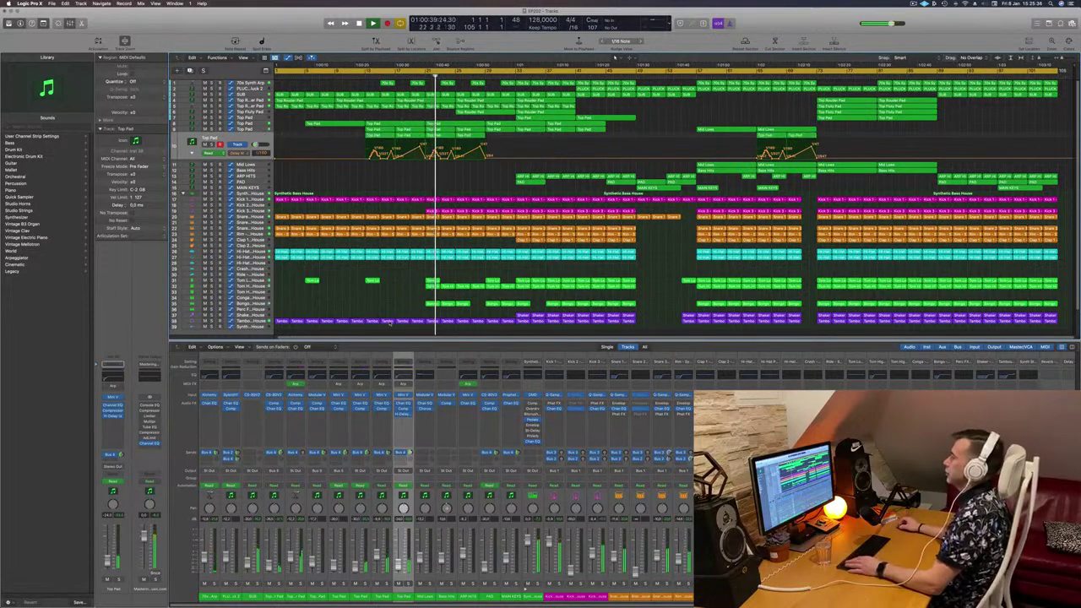
# Step: Audition the Kick 3 track of the Synthetic Bass House kit in solo and switch the solo off again
pyautogui.click(251, 211)
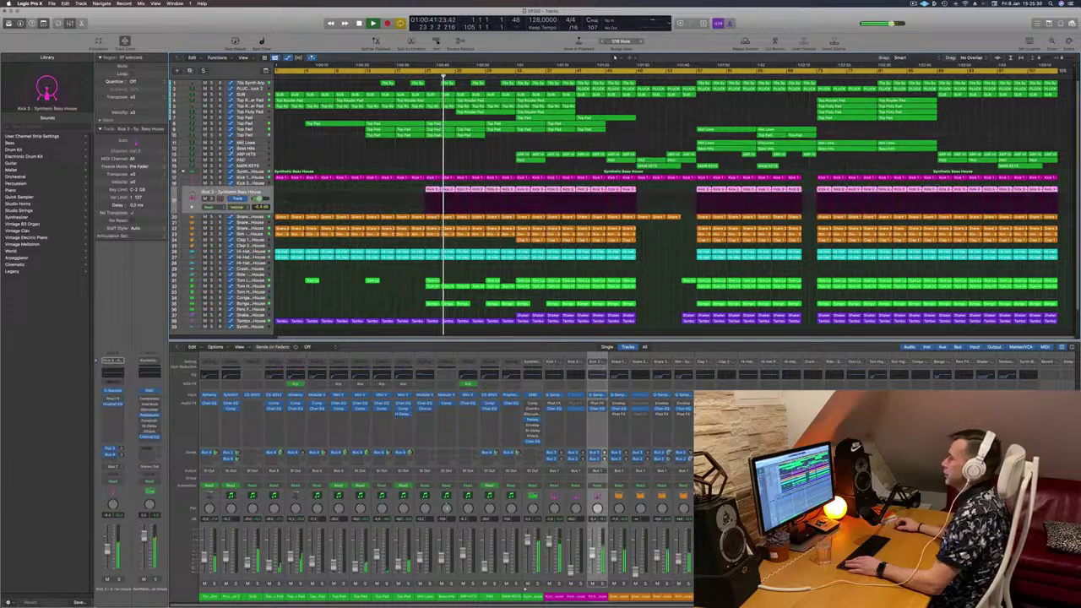
pyautogui.hotkey('ctrl', 's')
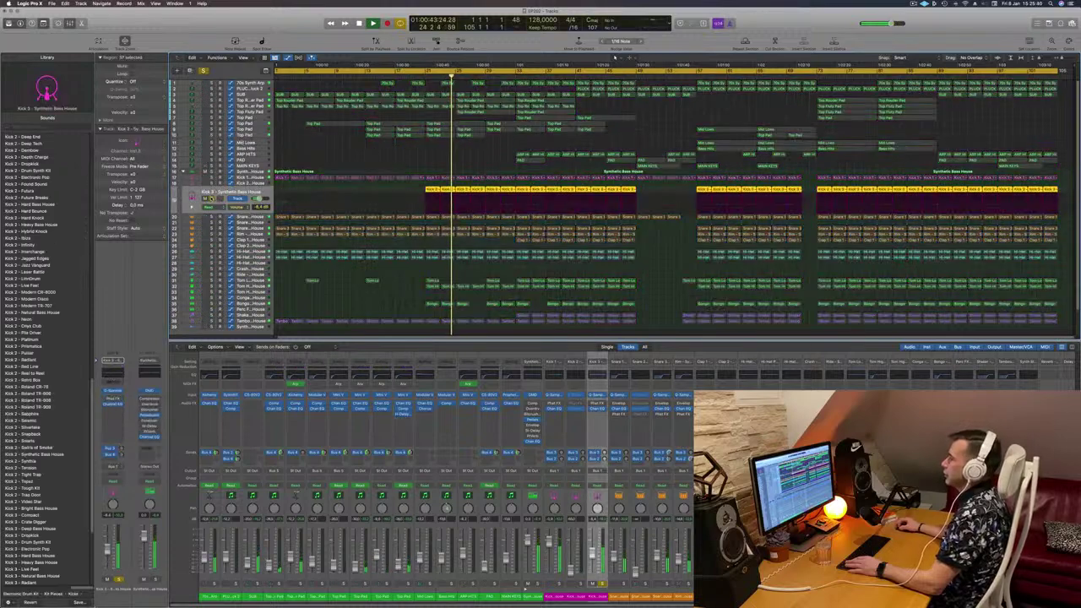
pyautogui.hotkey('ctrl', 's')
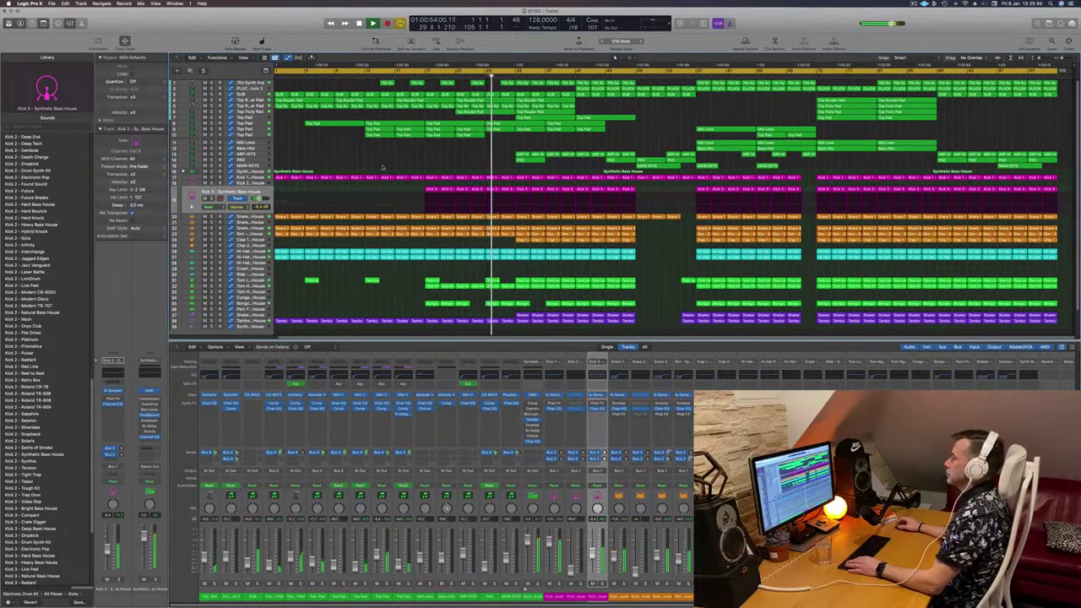
# Step: Show the additional automation lane of the Top Pad on track 10 to examine its delay automation
pyautogui.click(263, 135)
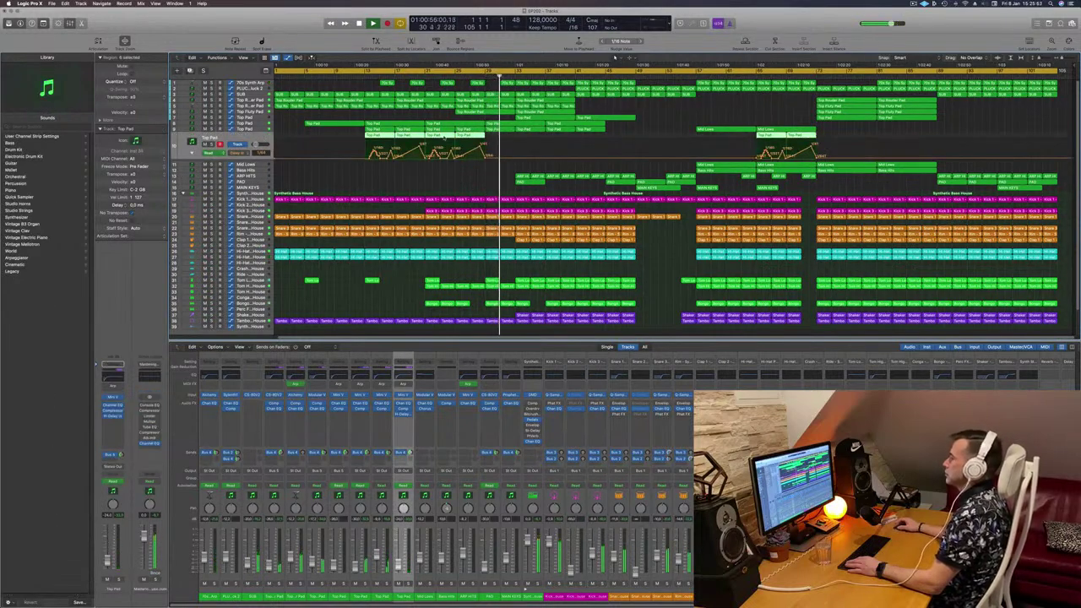
pyautogui.click(192, 153)
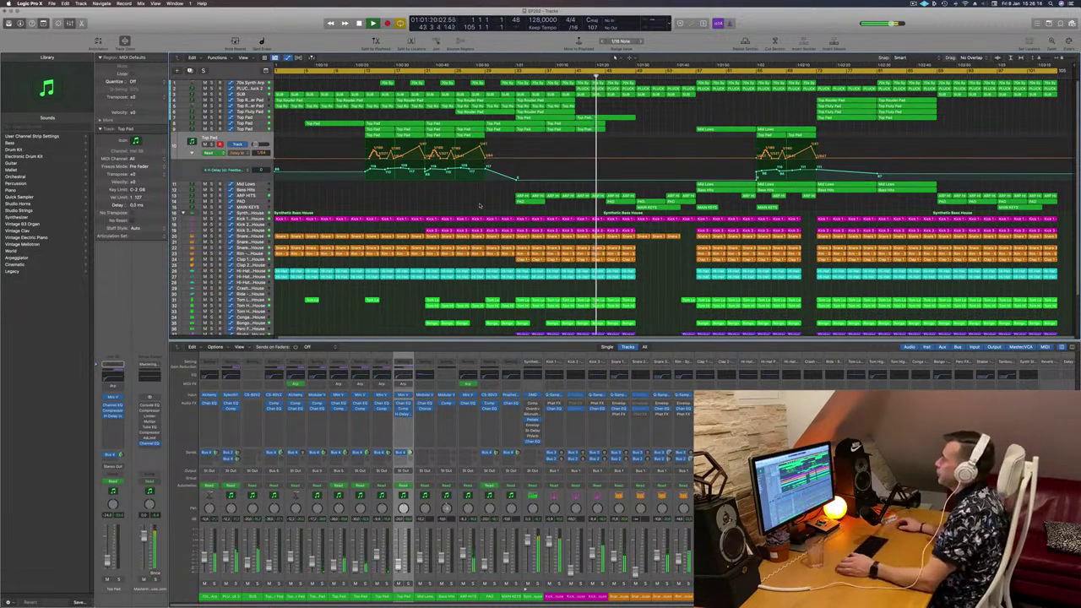
# Step: Examine the PAD track's volume automation and the MAIN KEYS track while the song plays
pyautogui.click(258, 203)
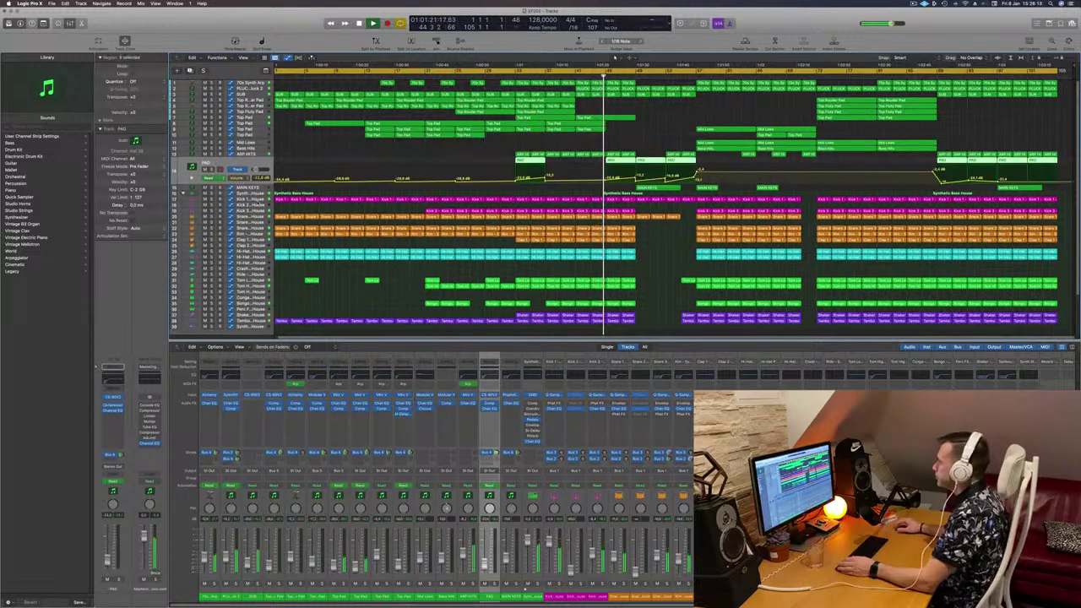
pyautogui.press('Down')
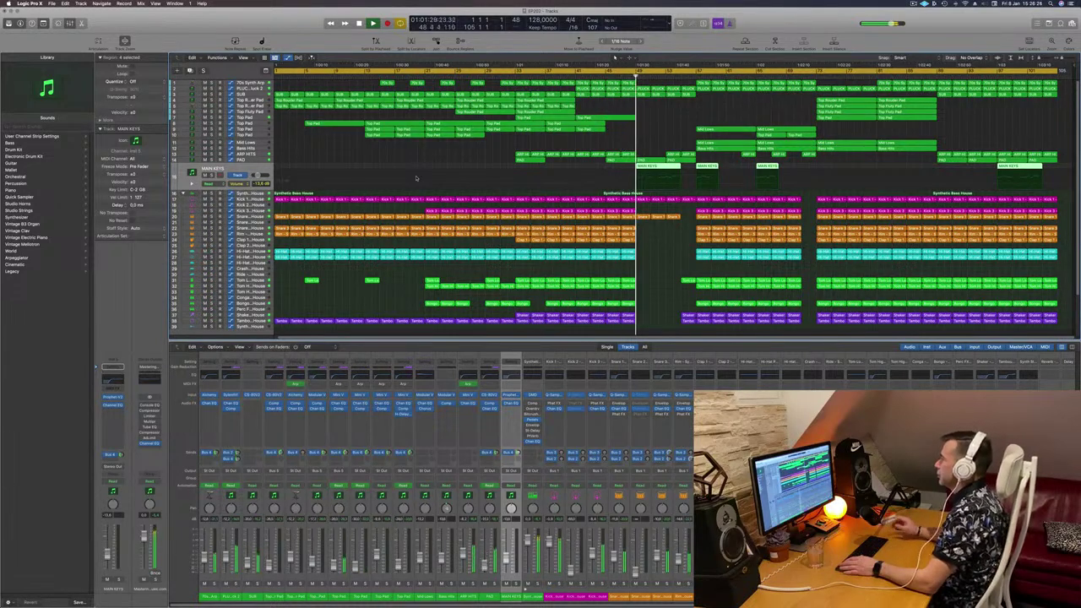
pyautogui.click(681, 124)
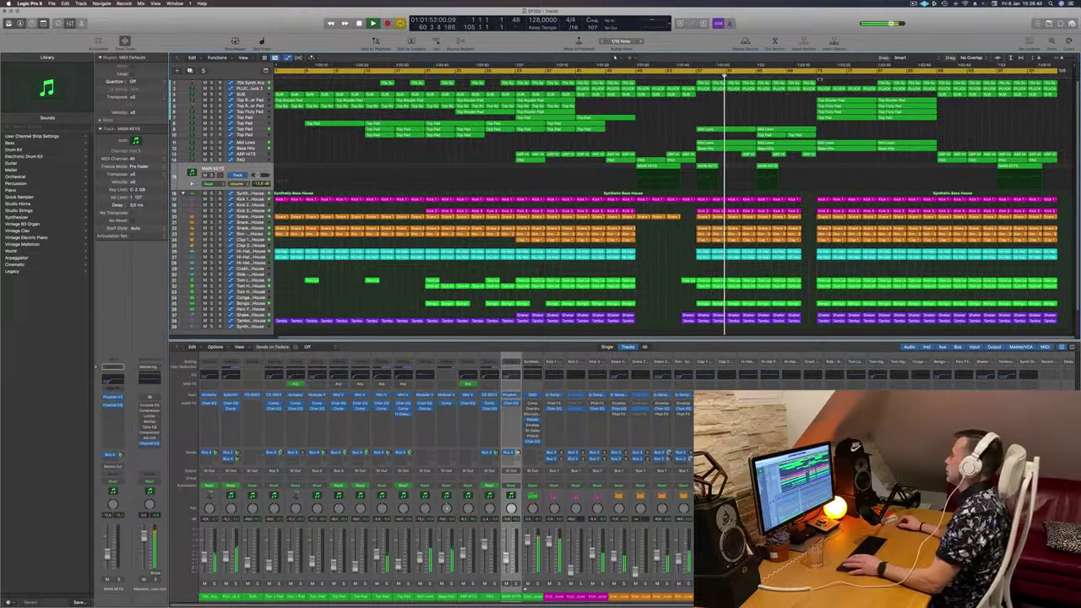
# Step: Play from bar 73 and set the cycle range to bars 73 to 89
pyautogui.click(816, 73)
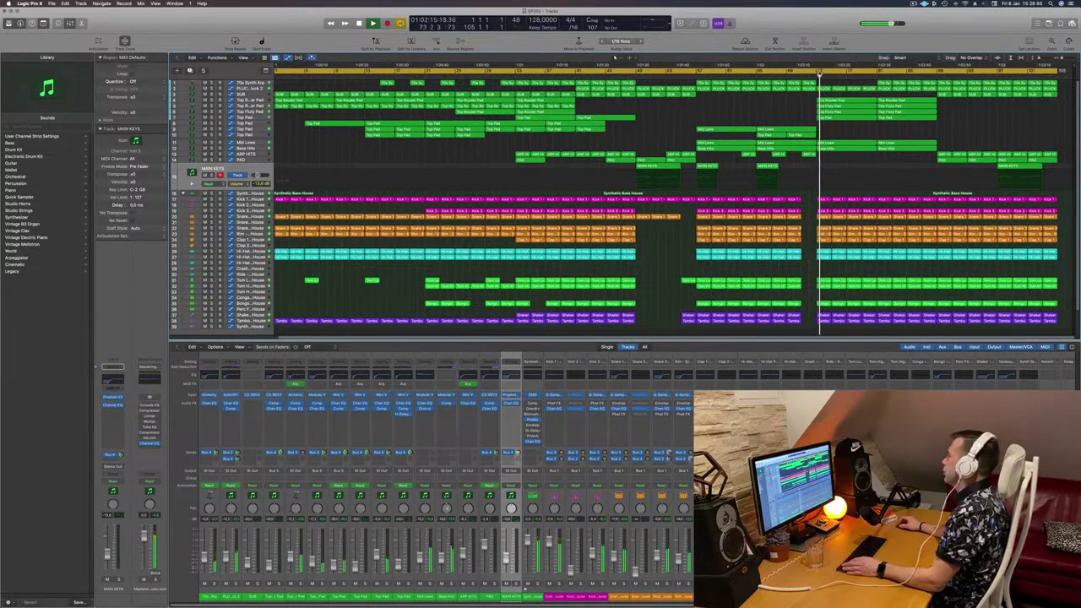
pyautogui.moveTo(853, 73); pyautogui.dragTo(916, 73)
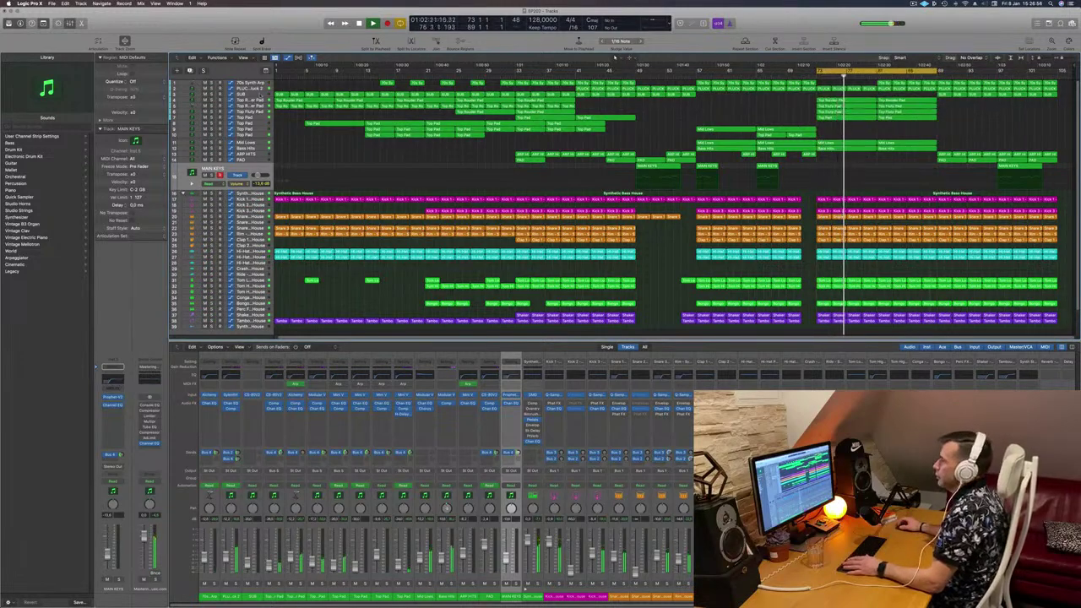
# Step: Go through the pad tracks below SUB one by one while the section loops, down to the Top Fluty Pad track
pyautogui.click(260, 95)
pyautogui.press('Down')
pyautogui.press('Down')
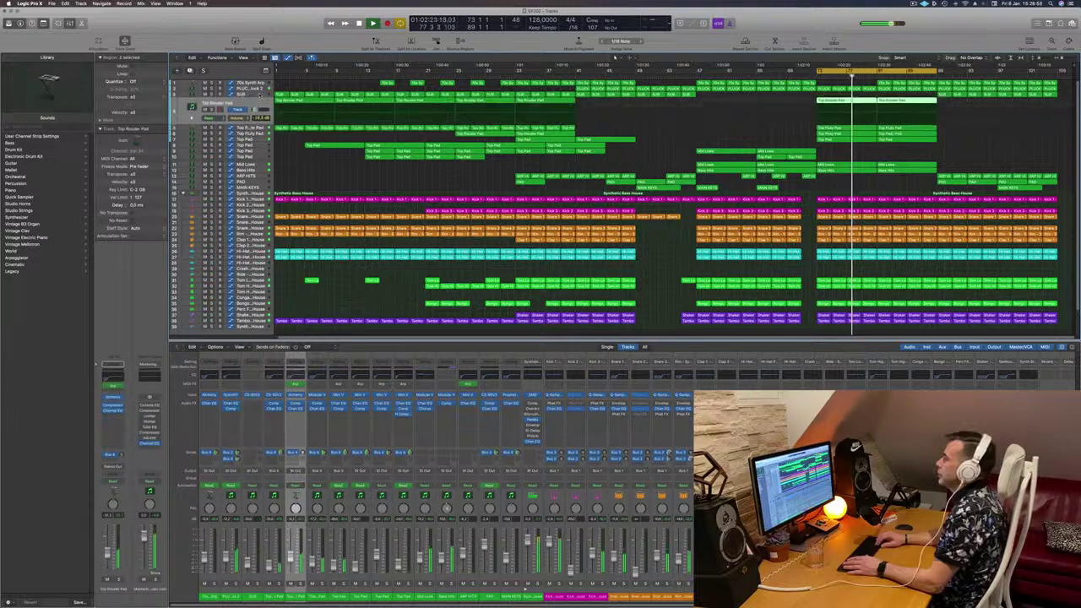
pyautogui.press('Up')
pyautogui.press('Up')
pyautogui.press('Down')
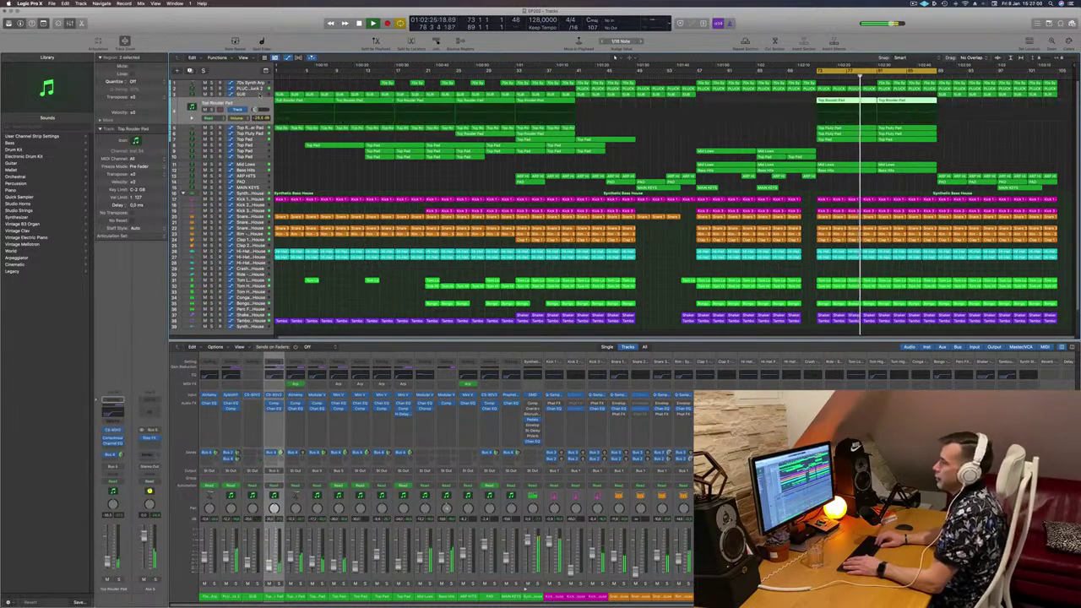
pyautogui.press('Down')
pyautogui.press('Down')
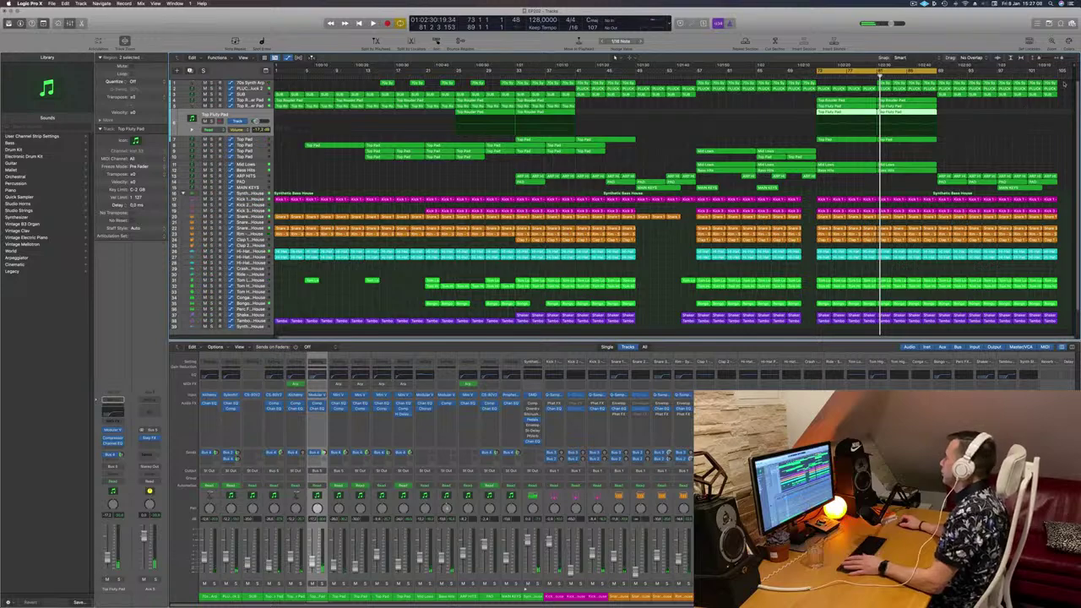
# Step: Delete the regions on all tracks from bar 89 to the end of the arrangement
pyautogui.moveTo(1063, 81); pyautogui.dragTo(946, 333)
pyautogui.press('Delete')
pyautogui.scroll(3, 962, 127)
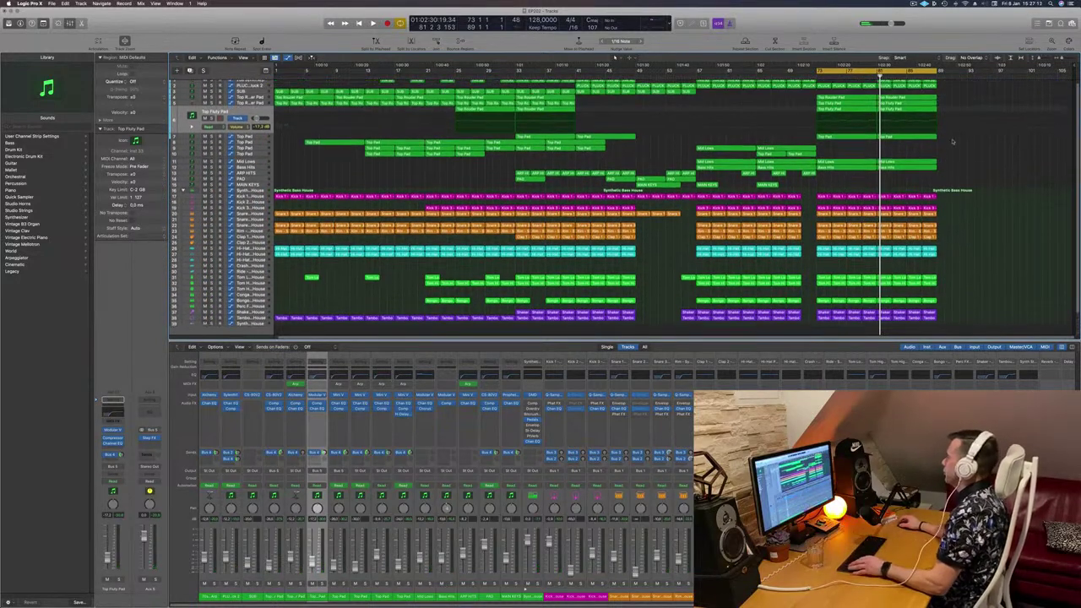
# Step: Repeat the bars 73 to 89 section on all tracks twice, extending the arrangement to bar 121, and resume playback
pyautogui.press('super+z')
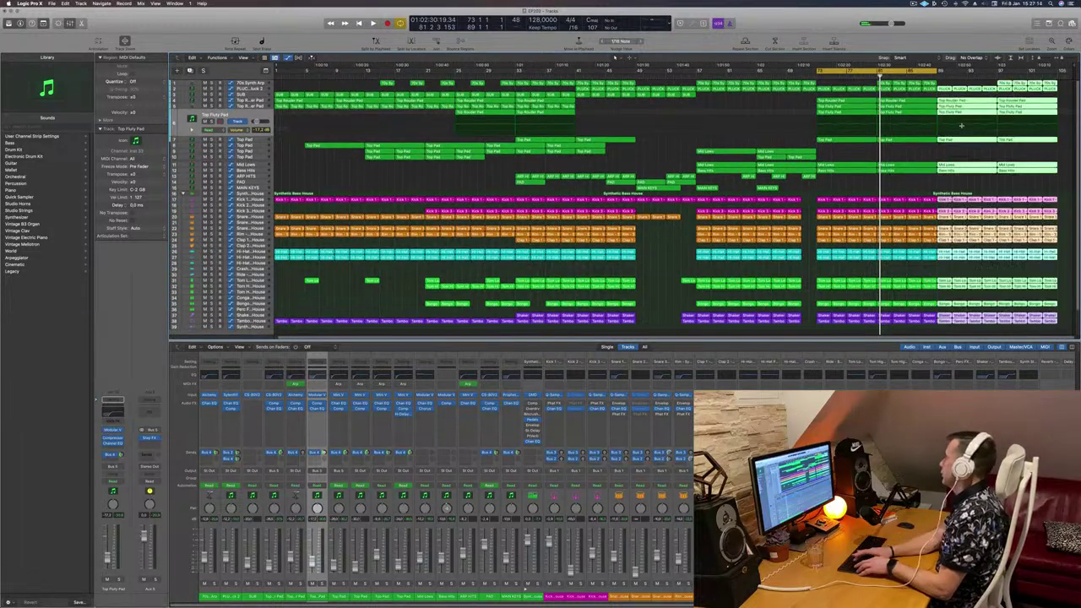
pyautogui.press('super+z')
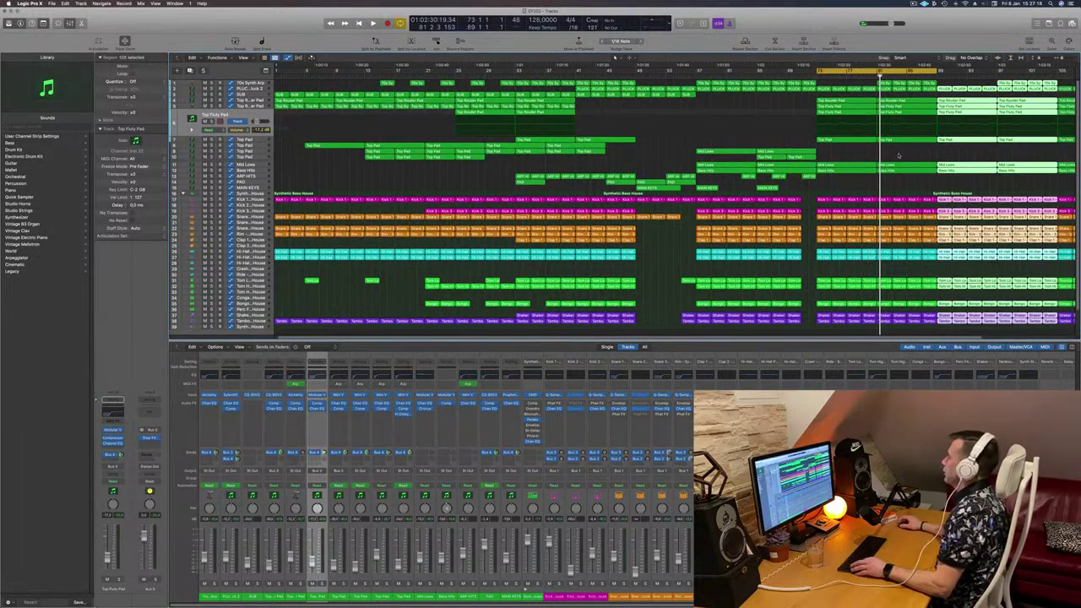
pyautogui.scroll(-2, 898, 154)
pyautogui.press('space')
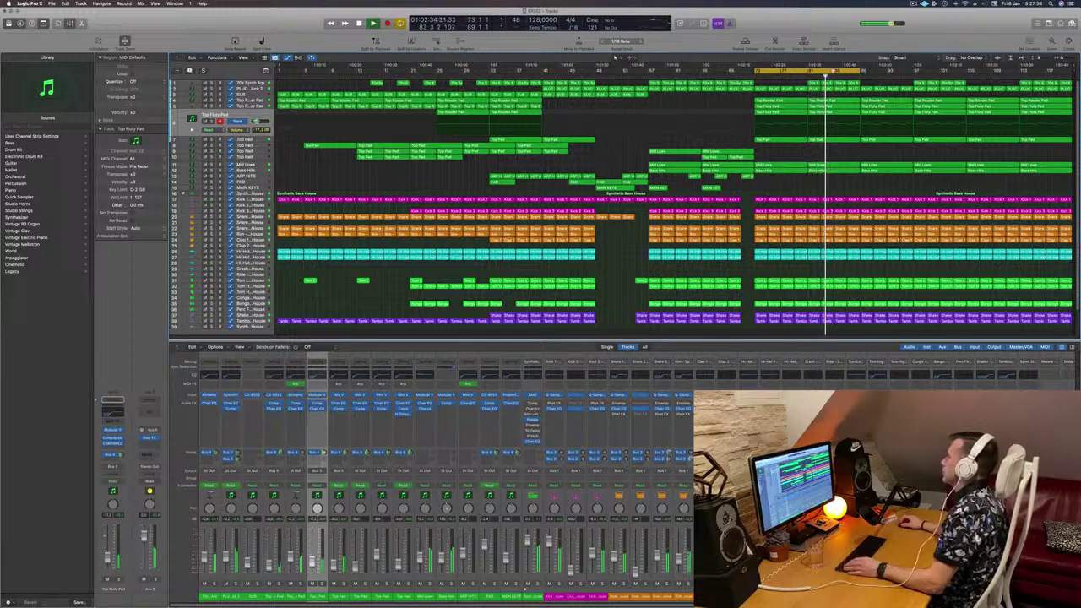
# Step: Move the cycle range to bars 89 to 105 and play the repeated section from its start
pyautogui.moveTo(836, 71); pyautogui.dragTo(941, 73)
pyautogui.press('space')
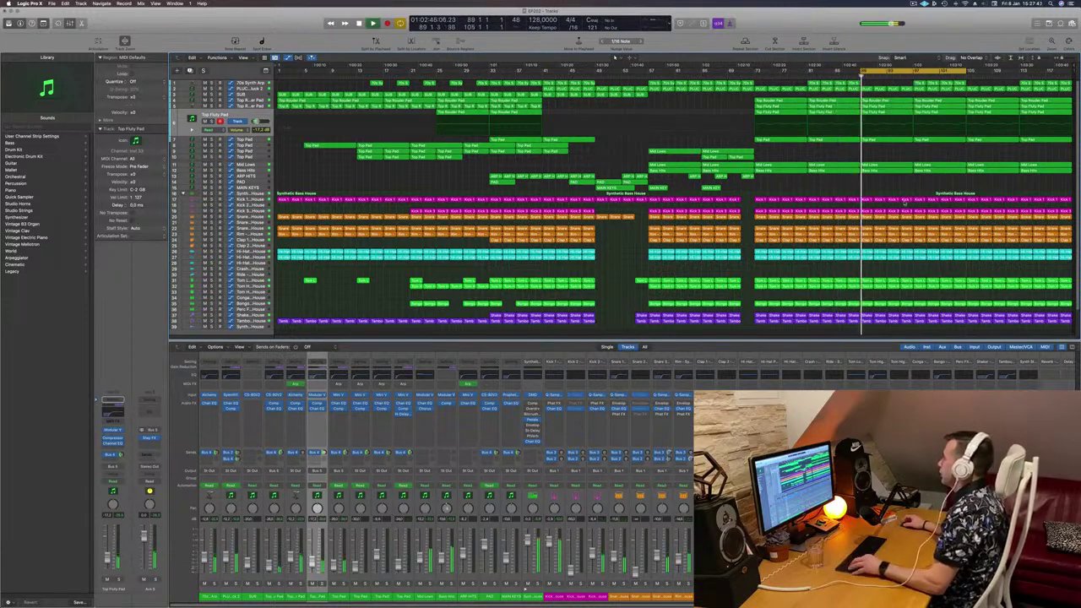
pyautogui.press('space')
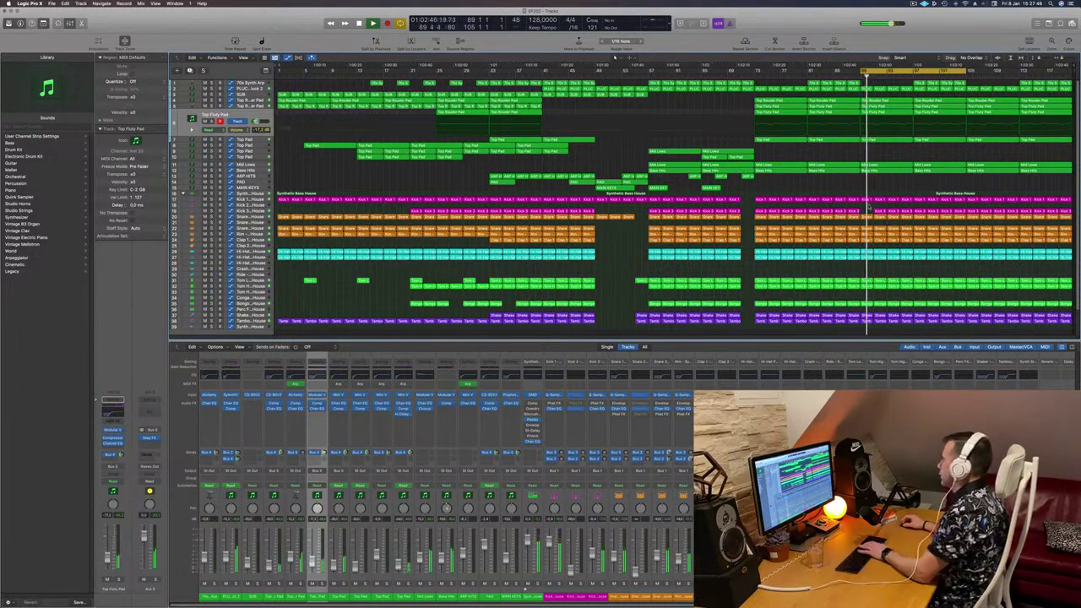
# Step: Thin out the drums from bar 89 by removing the Kick 3 regions at the start of the repeated section
pyautogui.moveTo(869, 206); pyautogui.dragTo(898, 211)
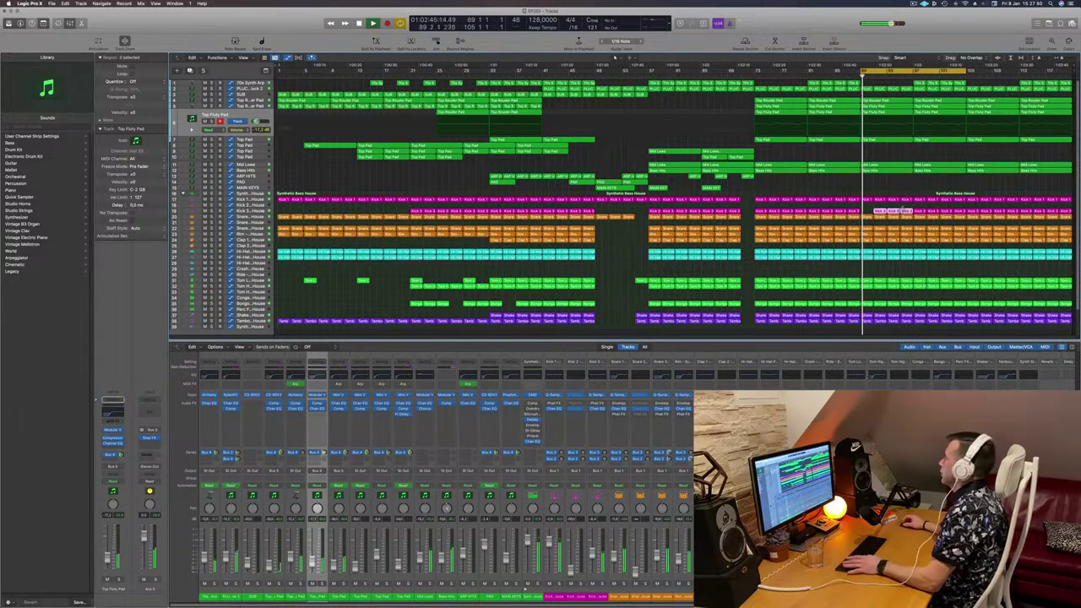
pyautogui.click(863, 267)
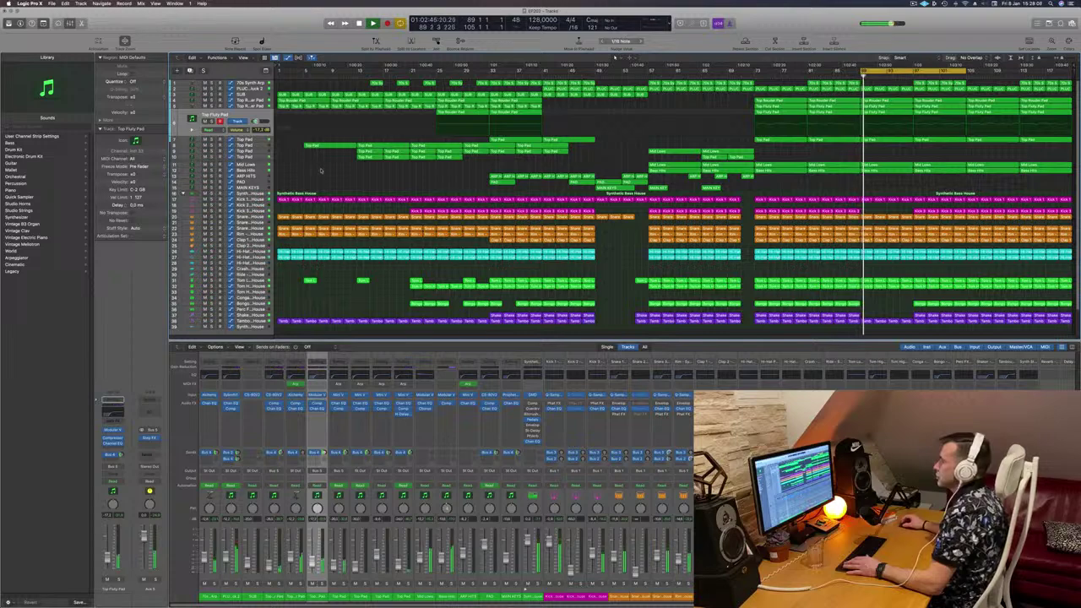
# Step: Compare the Top Pad tracks' automation and audition the Top Pad on track 7 in solo, switching the solo off again
pyautogui.click(256, 147)
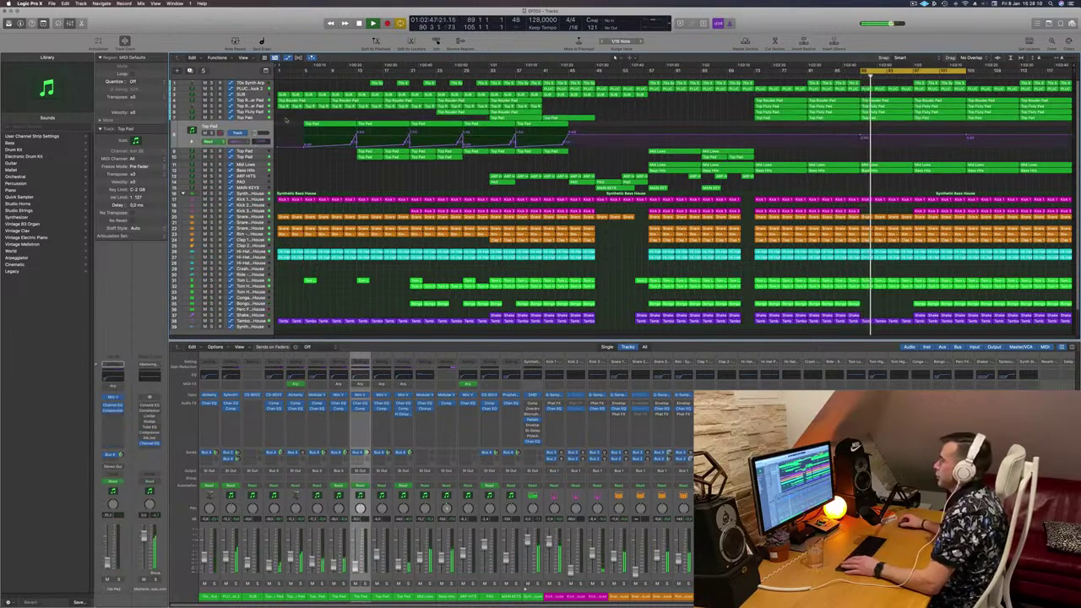
pyautogui.press('Down')
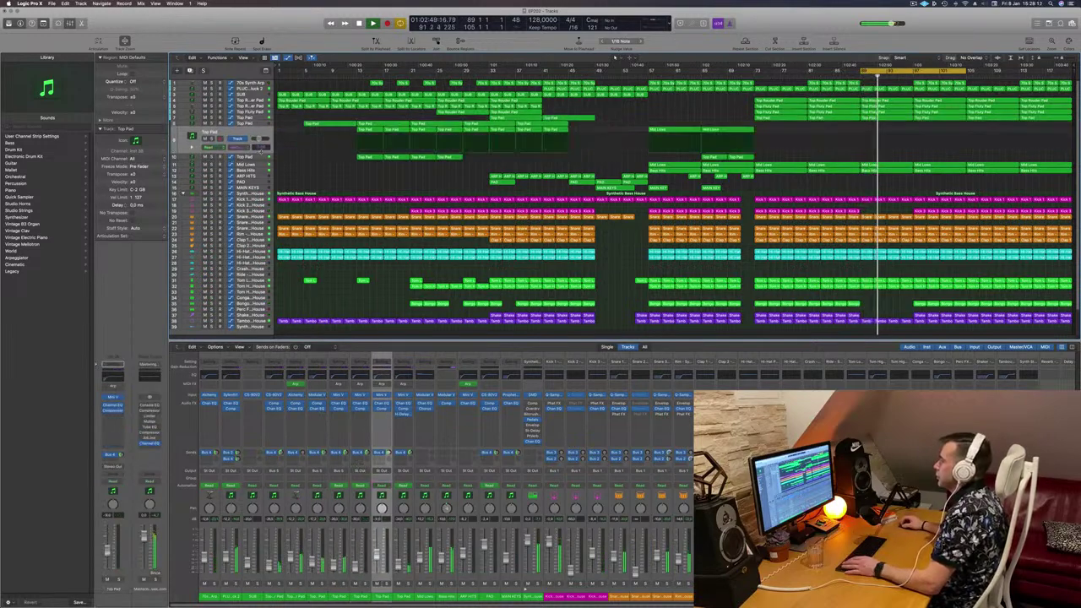
pyautogui.press('Up')
pyautogui.press('Up')
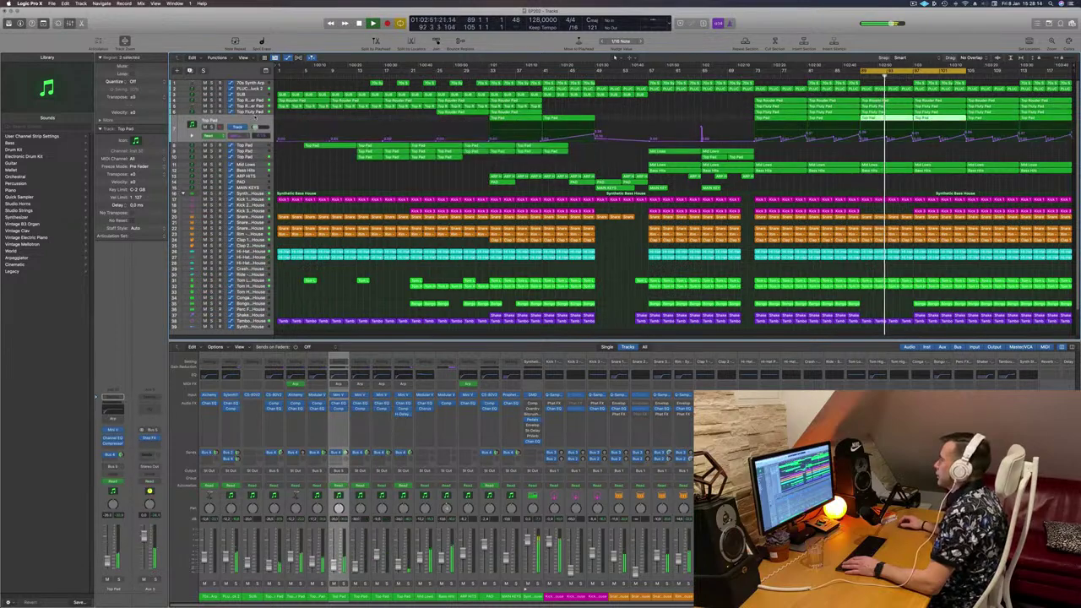
pyautogui.press('s')
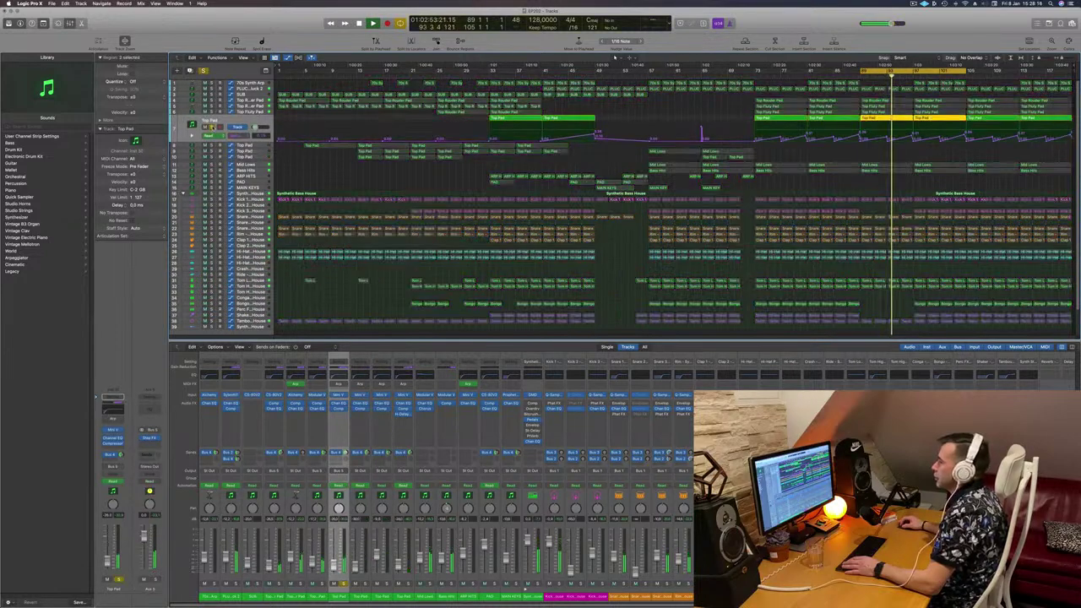
pyautogui.press('s')
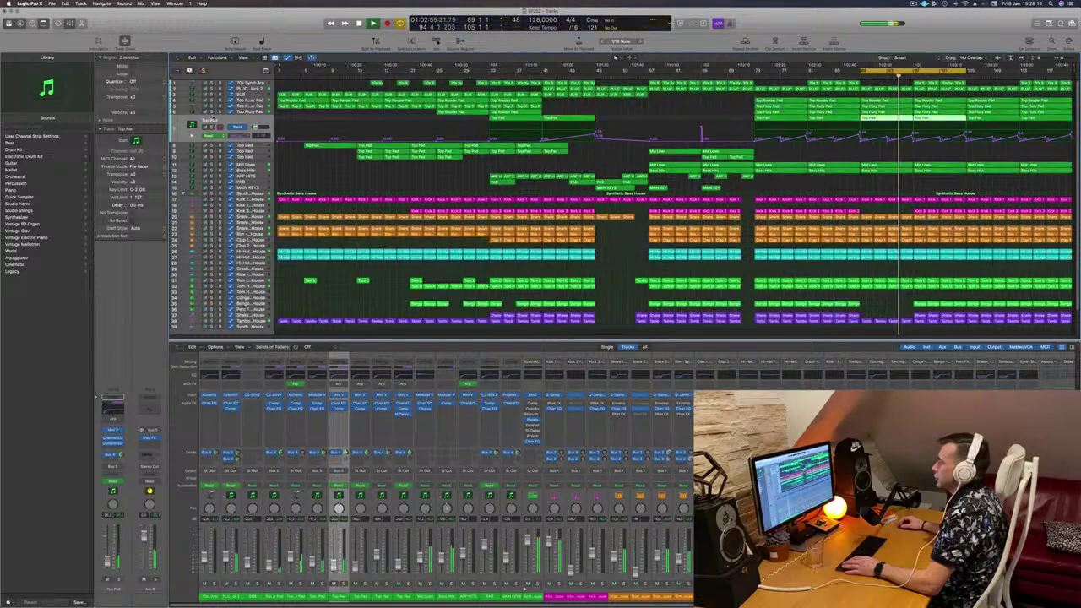
# Step: Compare the Top Pad on track 7 with the full mix by soloing it again, leaving the solo off
pyautogui.press('s')
pyautogui.press('s')
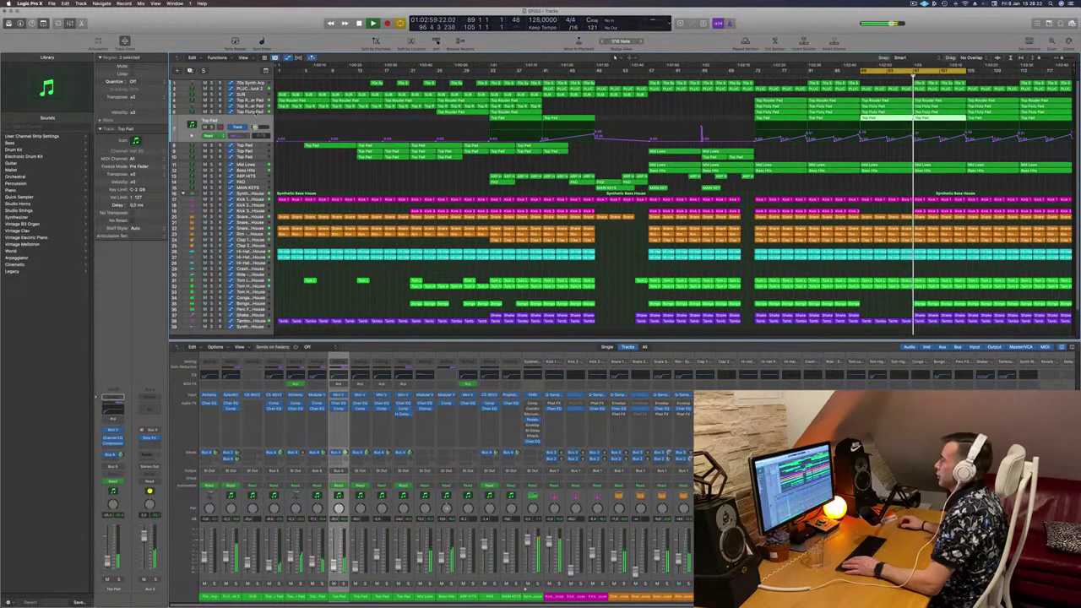
pyautogui.press('s')
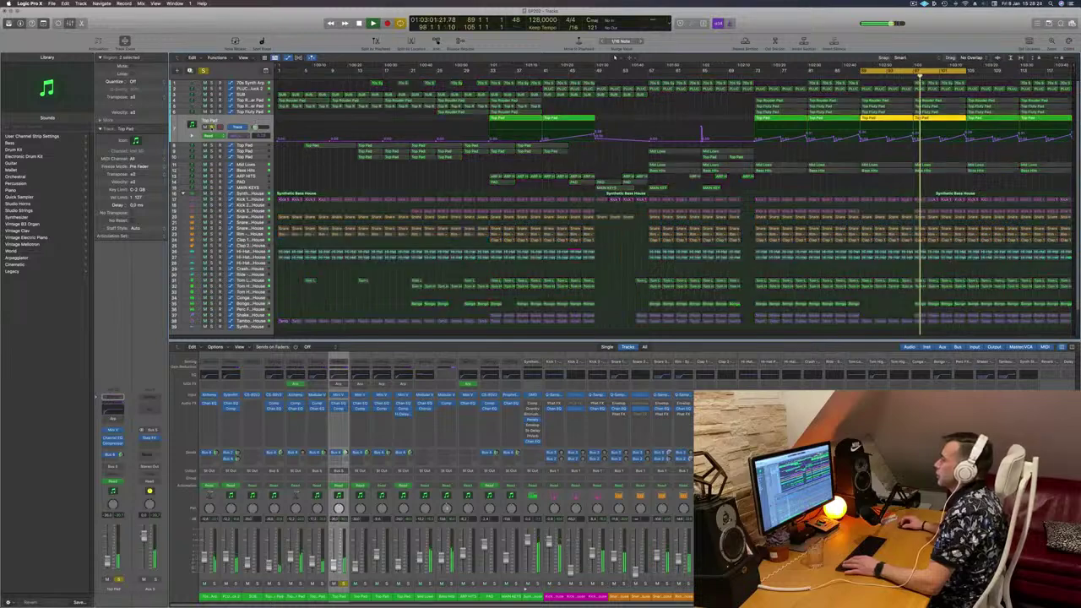
pyautogui.press('s')
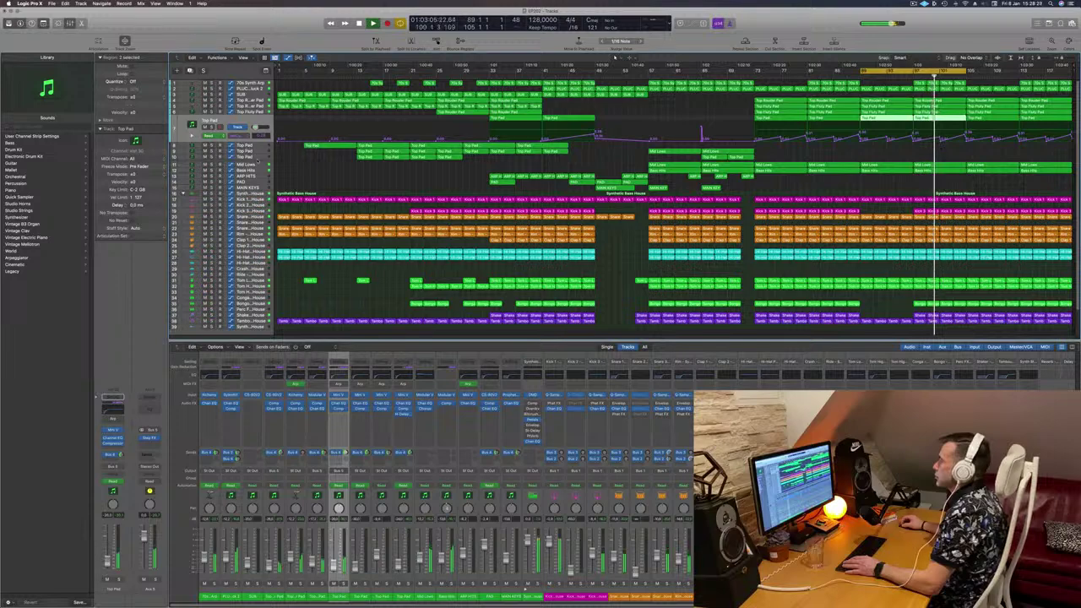
# Step: Rename the Top Pad track on track 10 as FX
pyautogui.click(251, 172)
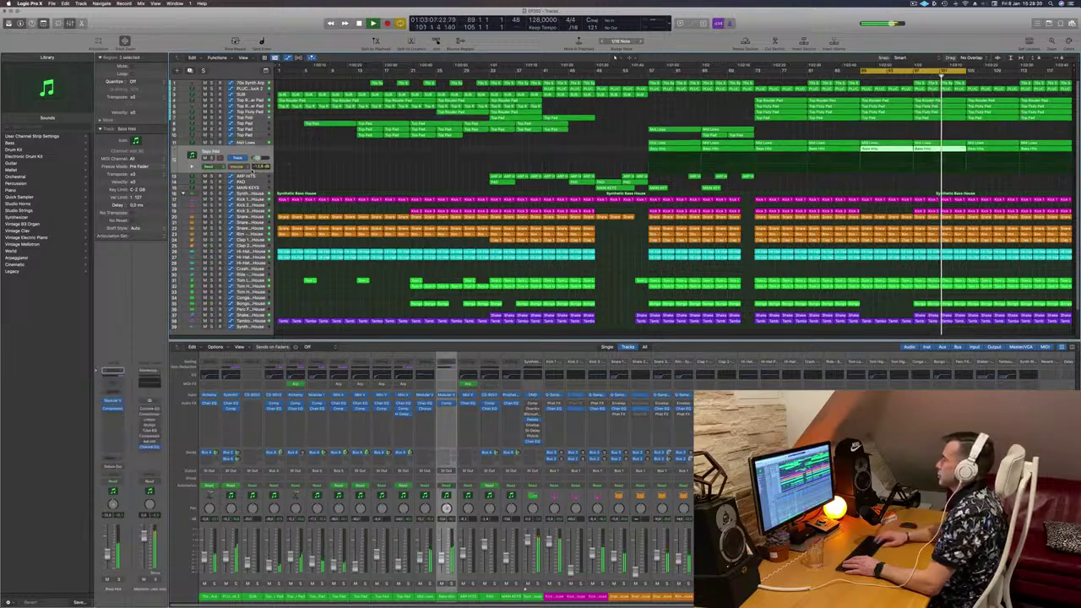
pyautogui.press('Up')
pyautogui.press('Up')
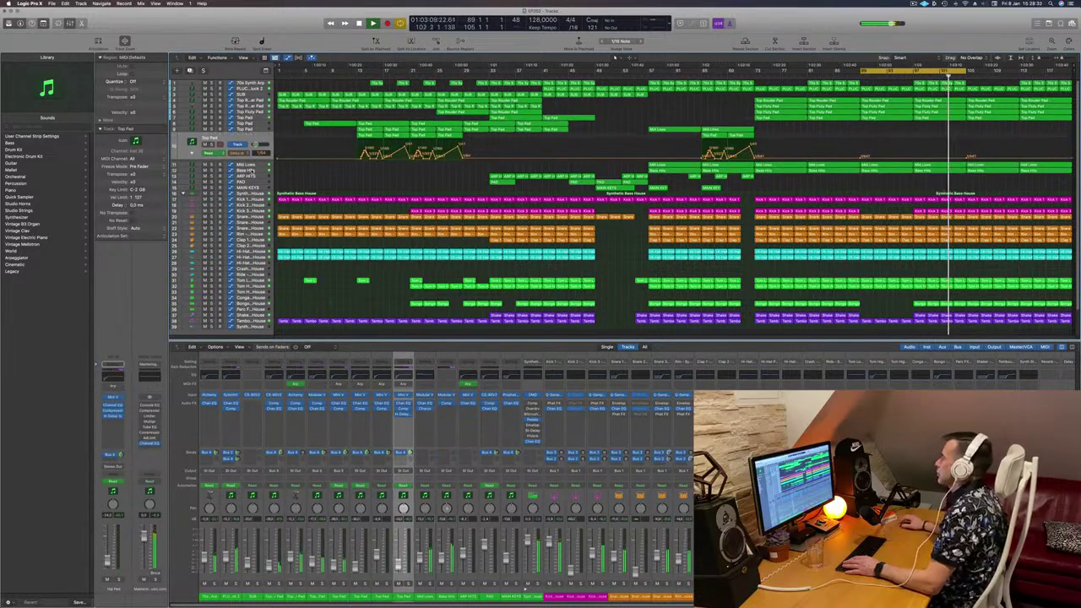
pyautogui.press('Up')
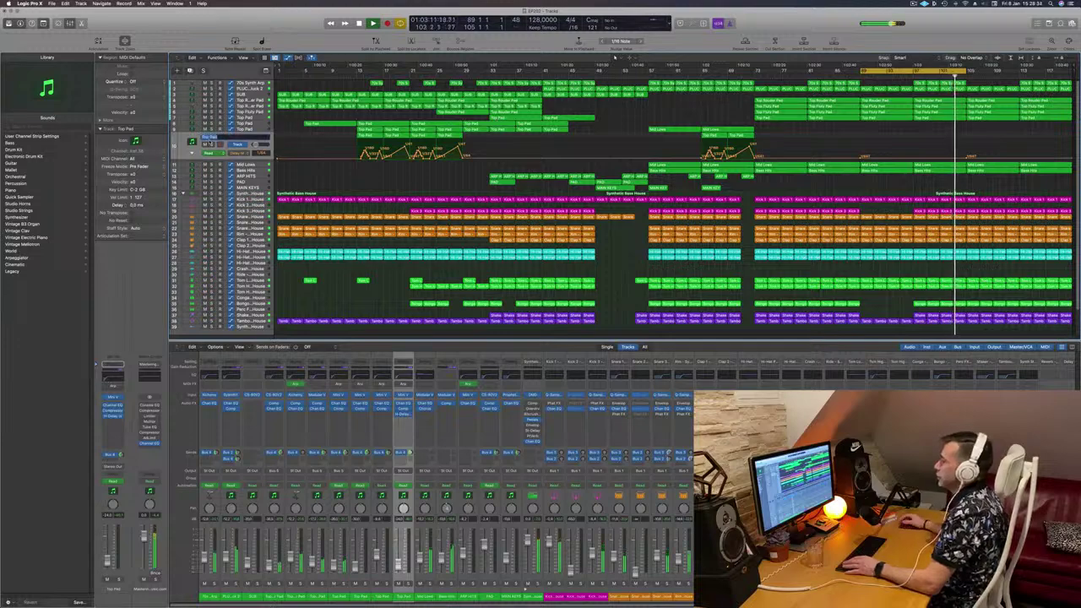
pyautogui.press('BackSpace')
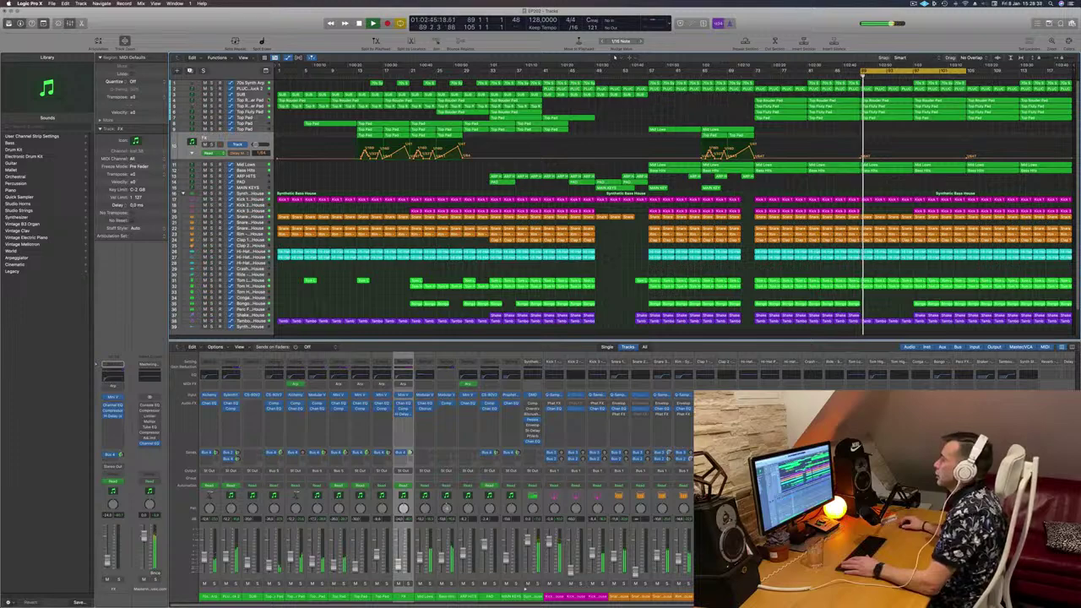
# Step: Copy the two Mid Lows regions on the Top Pad track 9 from bar 57 to bar 89 and play from there
pyautogui.press('Up')
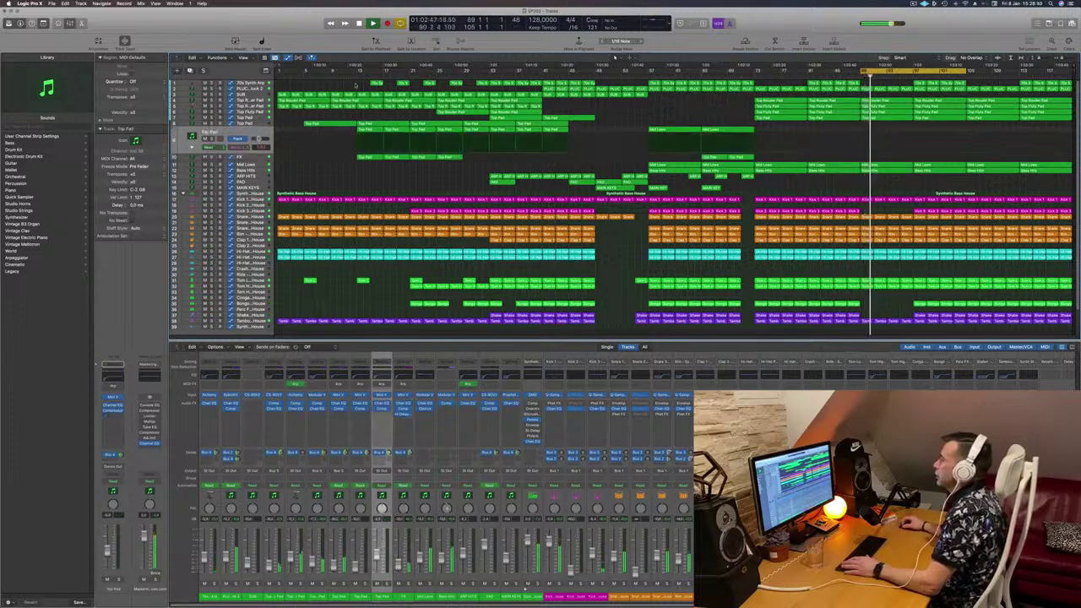
pyautogui.click(355, 84)
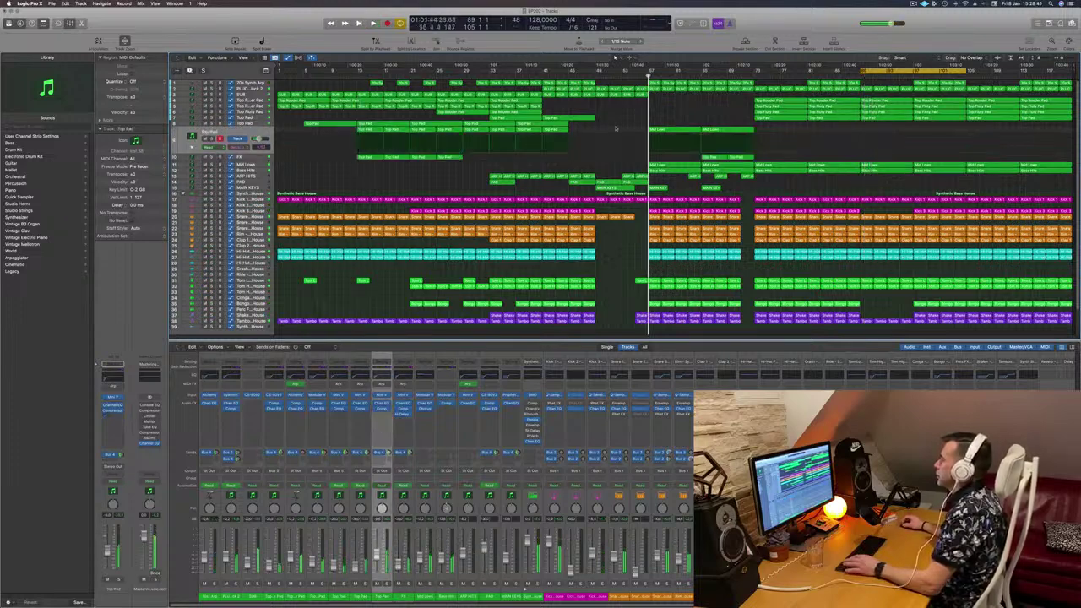
pyautogui.click(676, 130)
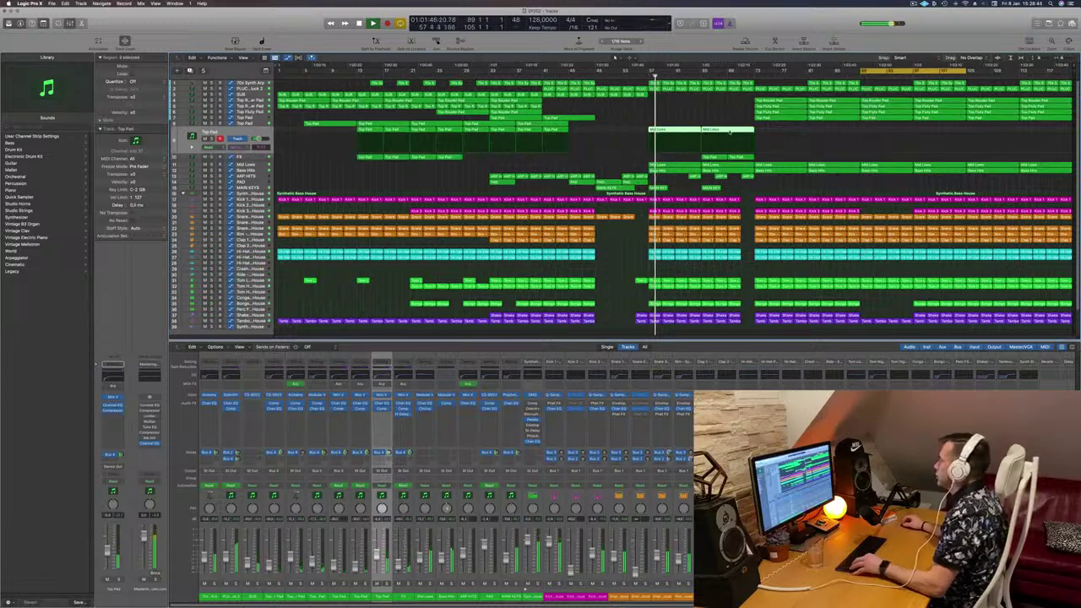
pyautogui.moveTo(730, 132); pyautogui.dragTo(888, 129)
pyautogui.hotkey('shift', 'Return')
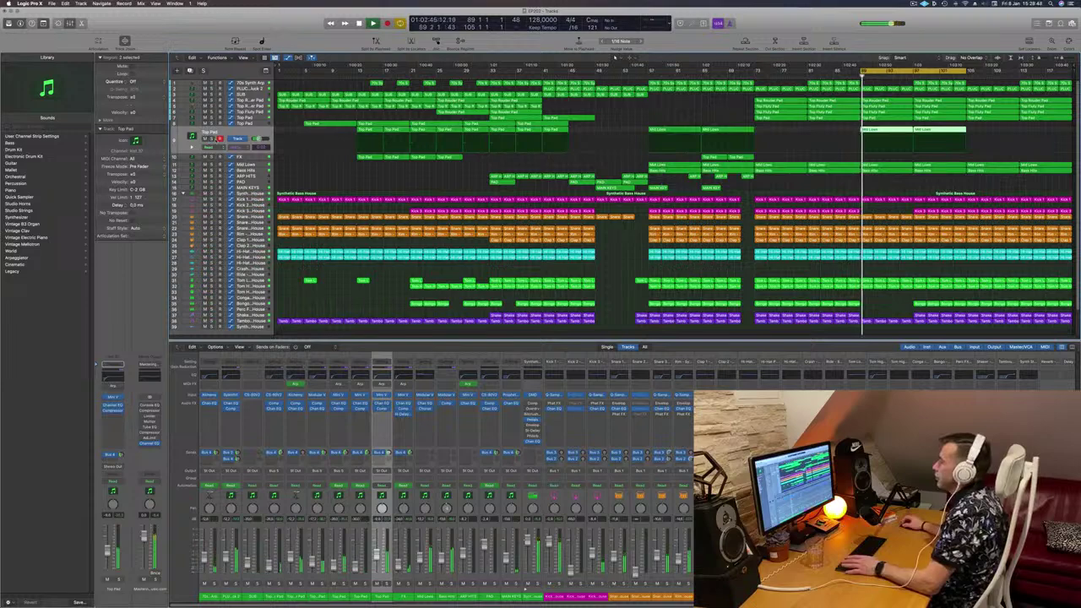
# Step: Audition the copied regions on track 9 in solo, and check the automation of the other Top Pads, Bass Hits and Mid Lows tracks
pyautogui.hotkey('ctrl', 's')
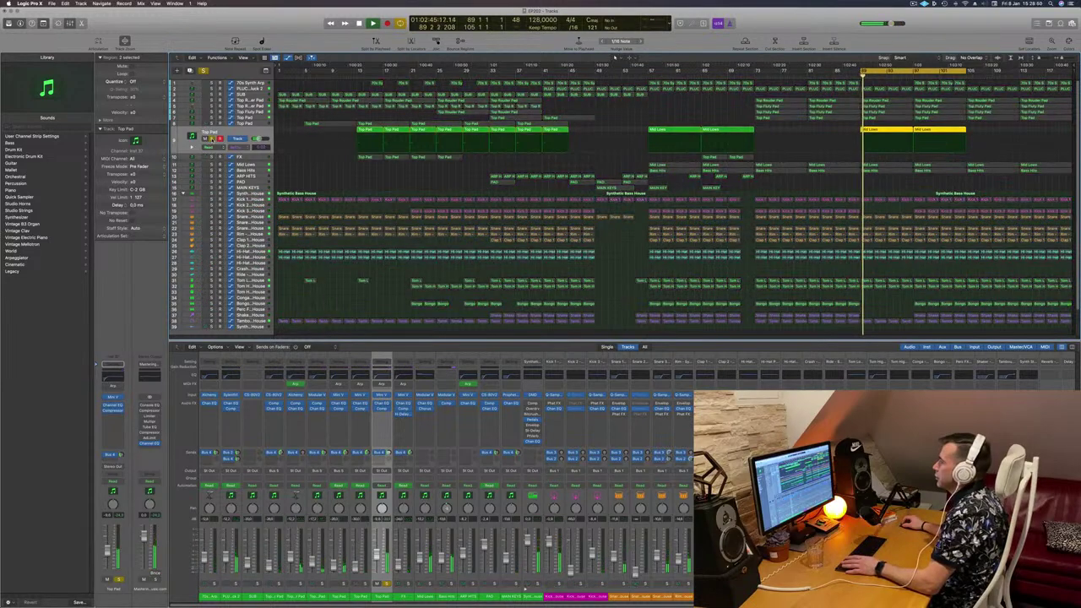
pyautogui.hotkey('ctrl', 's')
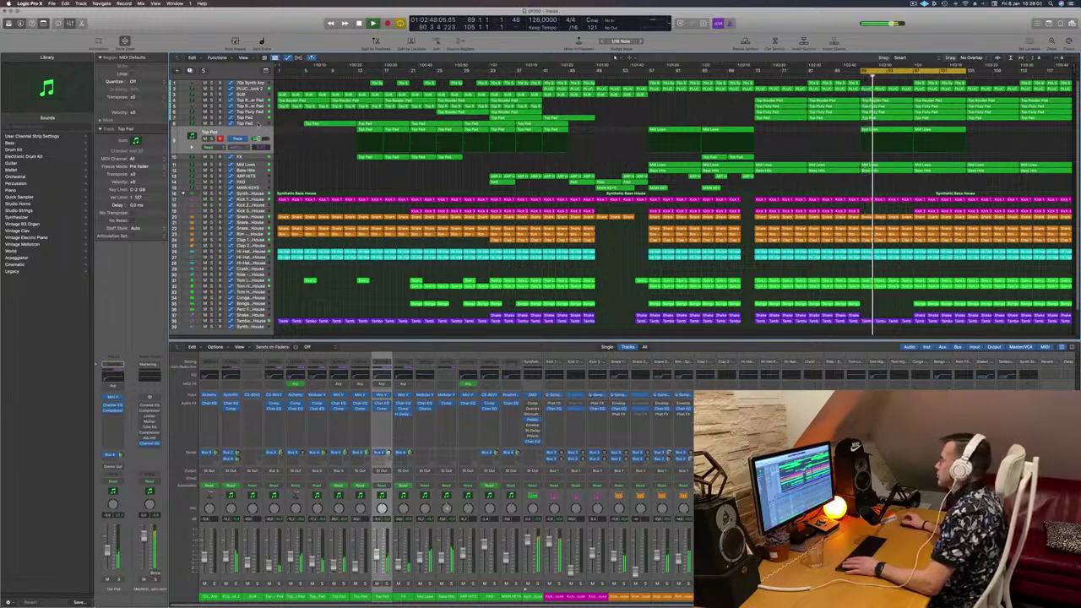
pyautogui.click(259, 125)
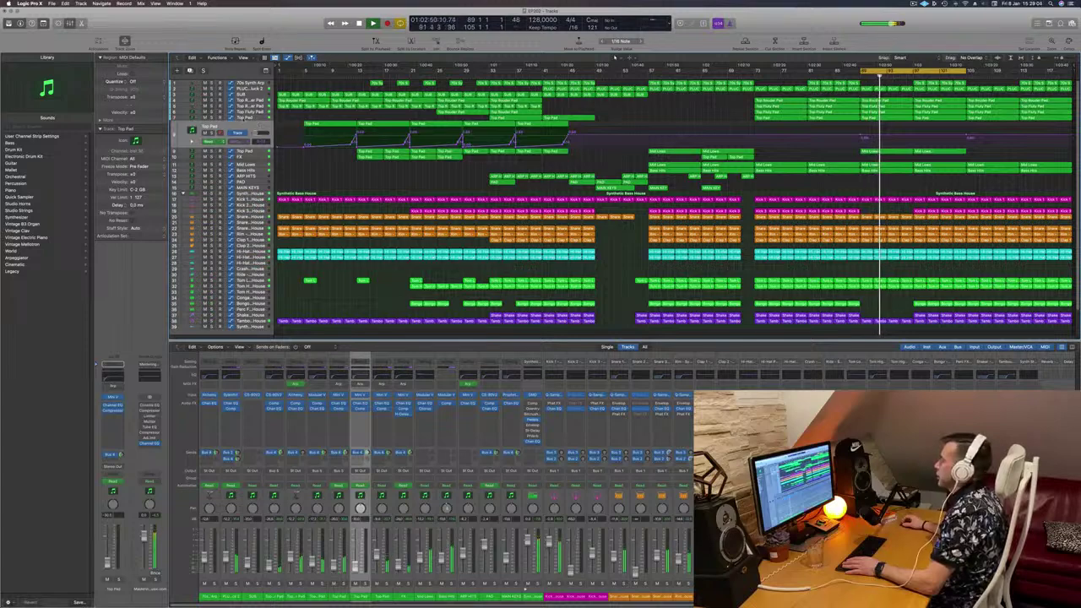
pyautogui.click(241, 119)
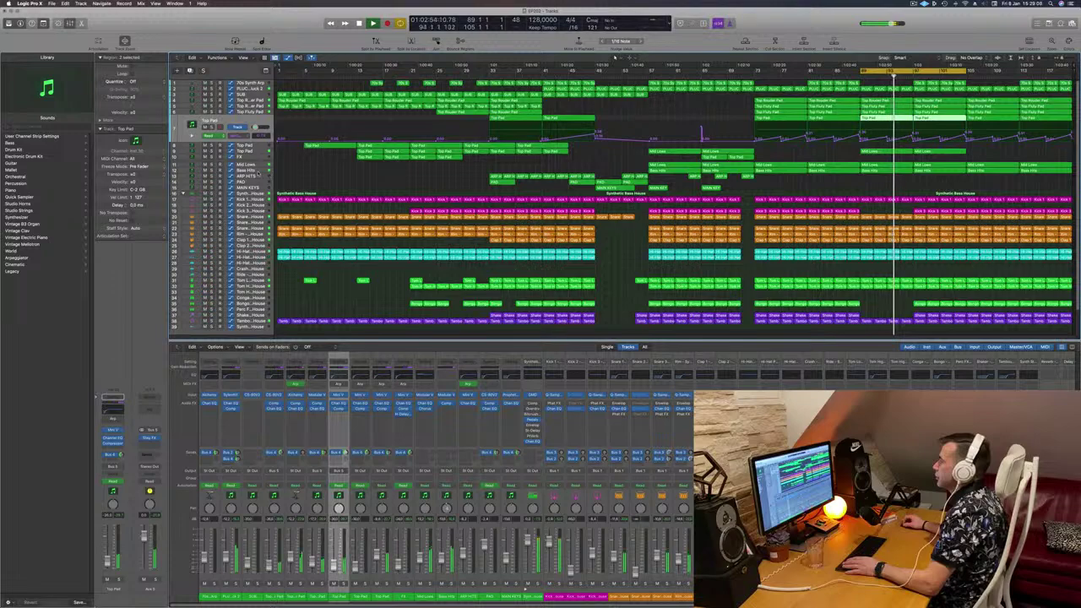
pyautogui.click(257, 172)
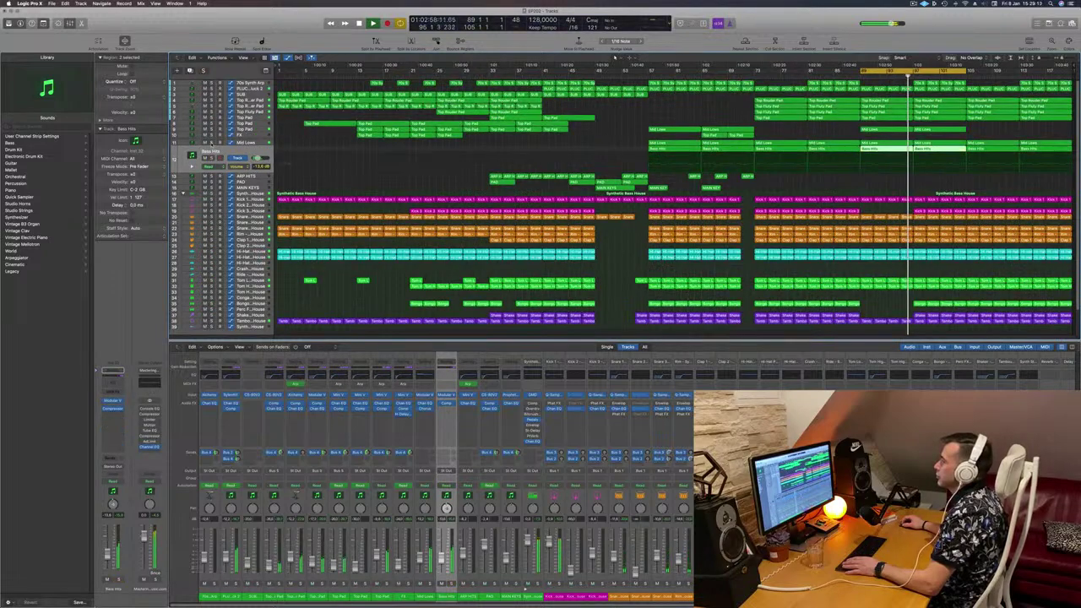
pyautogui.click(211, 143)
pyautogui.click(211, 143)
pyautogui.click(258, 144)
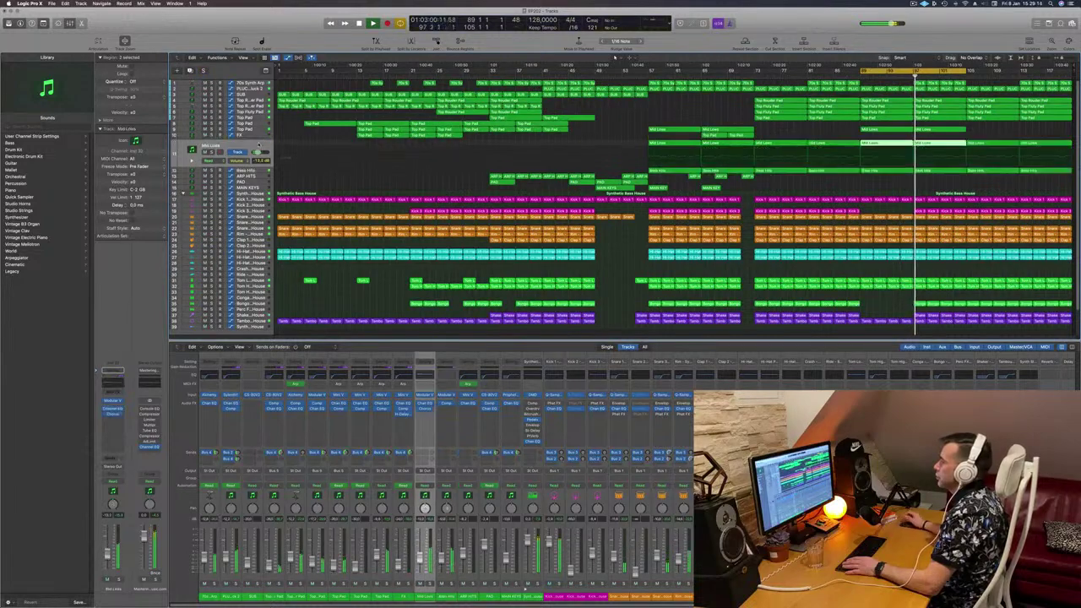
# Step: Remove the 70s Synth Arp and PLUCK regions from bars 97 to 105
pyautogui.click(844, 130)
pyautogui.press('super+Right')
pyautogui.press('super+Right')
pyautogui.press('super+Right')
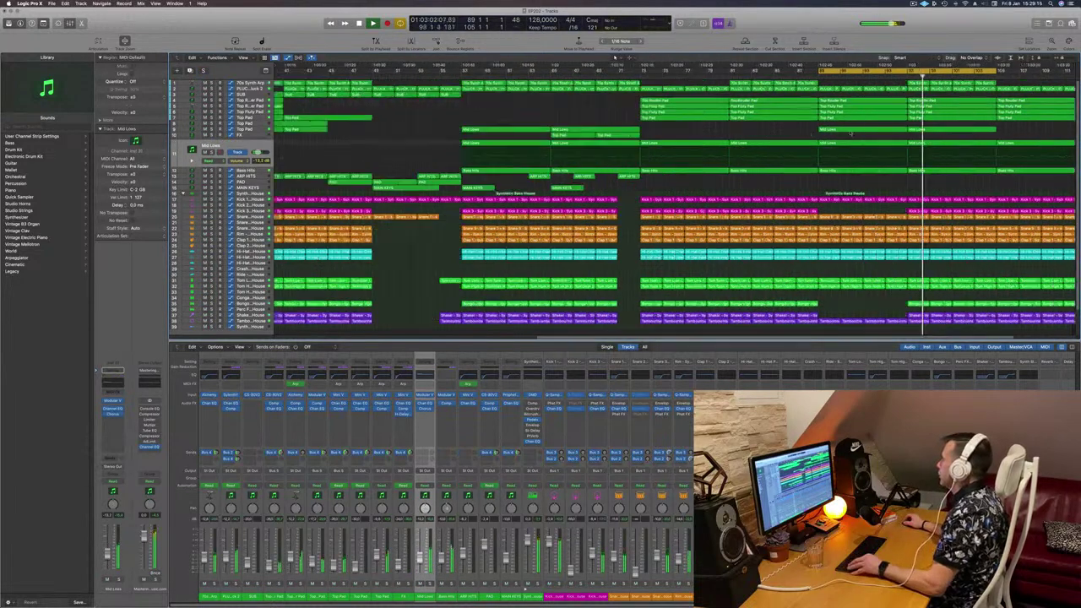
pyautogui.press('Return')
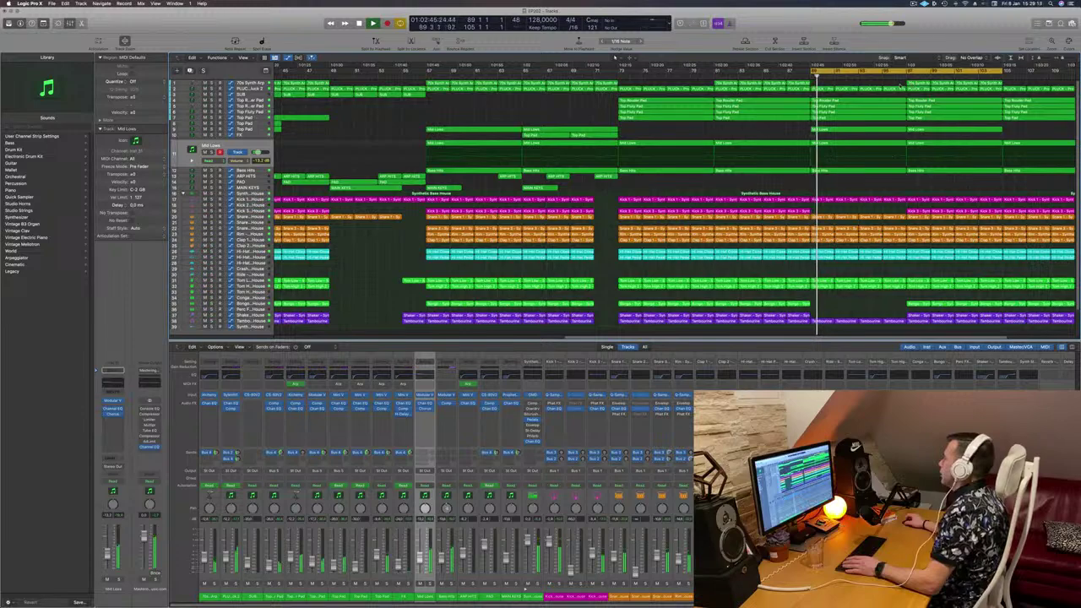
pyautogui.moveTo(902, 82); pyautogui.dragTo(998, 84)
pyautogui.press('BackSpace')
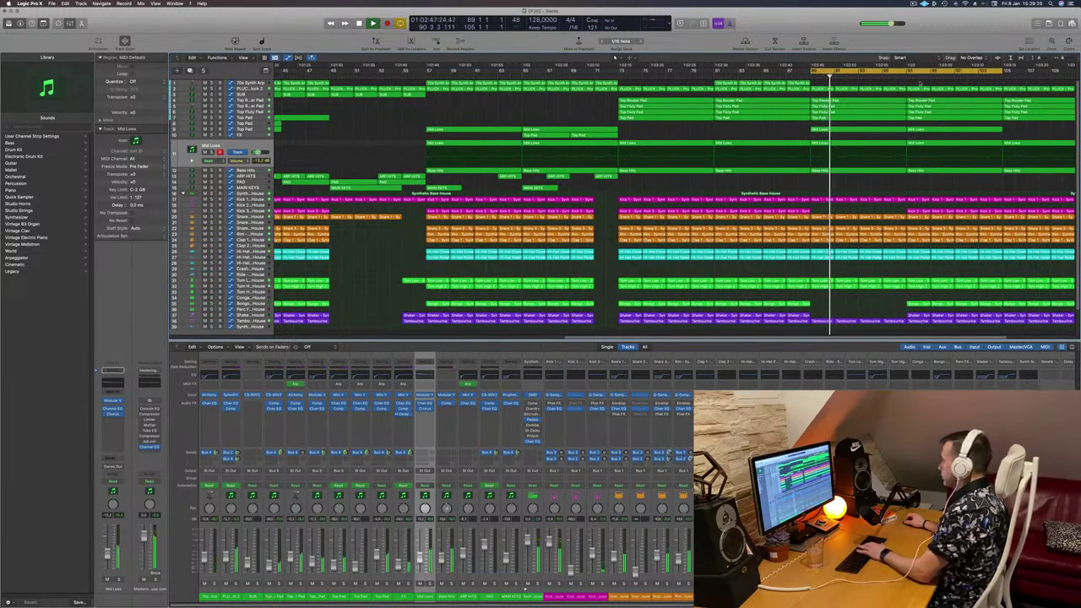
pyautogui.click(246, 89)
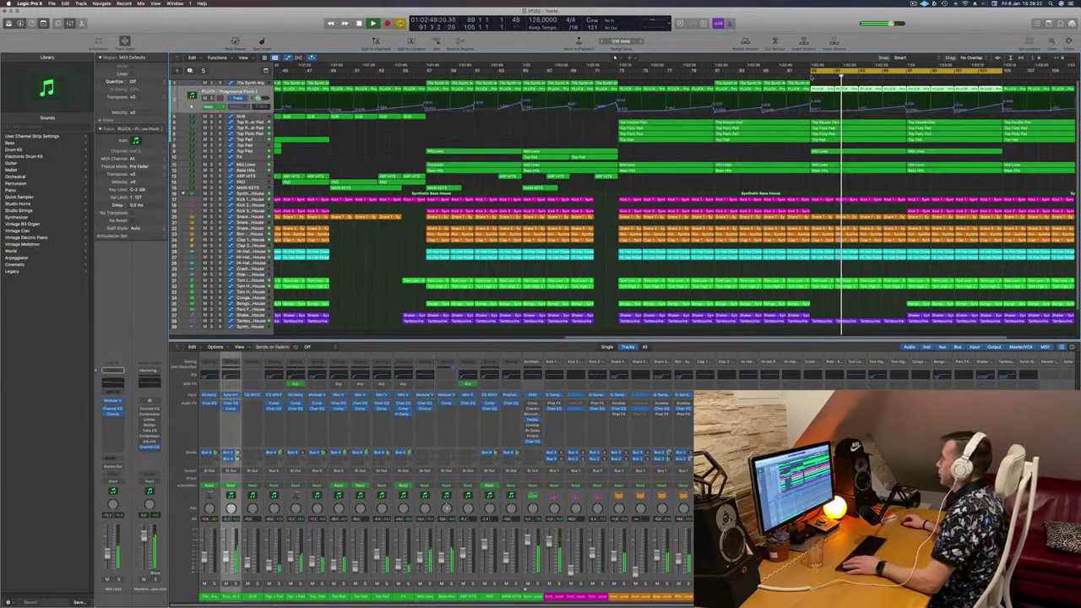
pyautogui.moveTo(918, 83); pyautogui.dragTo(991, 90)
pyautogui.press('BackSpace')
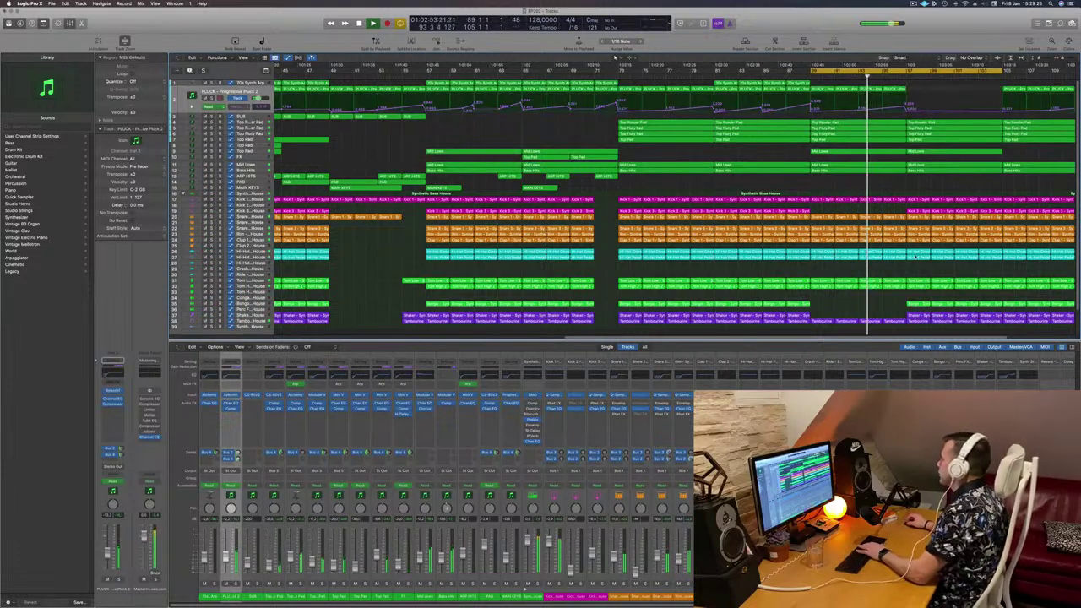
# Step: Thin out the drums in bars 97 to 105 by removing the Kick 3, upper Snare, Bongo, Shaker and Tambourine regions
pyautogui.moveTo(917, 209); pyautogui.dragTo(992, 224)
pyautogui.press('BackSpace')
pyautogui.moveTo(920, 299); pyautogui.dragTo(1002, 326)
pyautogui.press('Delete')
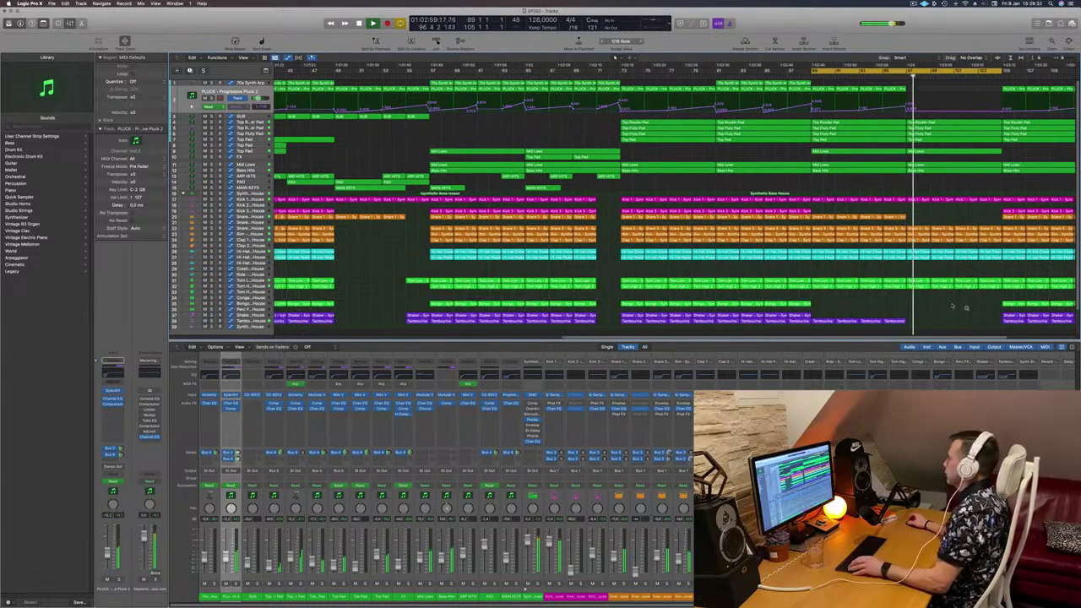
pyautogui.press('super+Left')
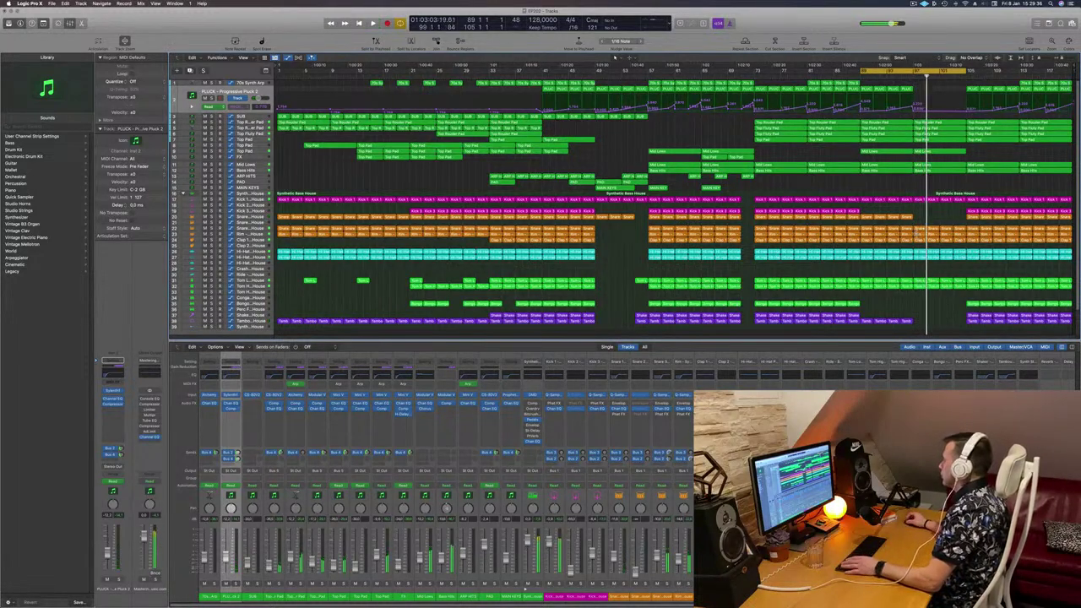
# Step: Remove the Rim and Clap 1 regions from bars 97 to 105, keeping the Snare regions above them
pyautogui.press('space')
pyautogui.click(920, 234)
pyautogui.hotkey('ctrl', 'm')
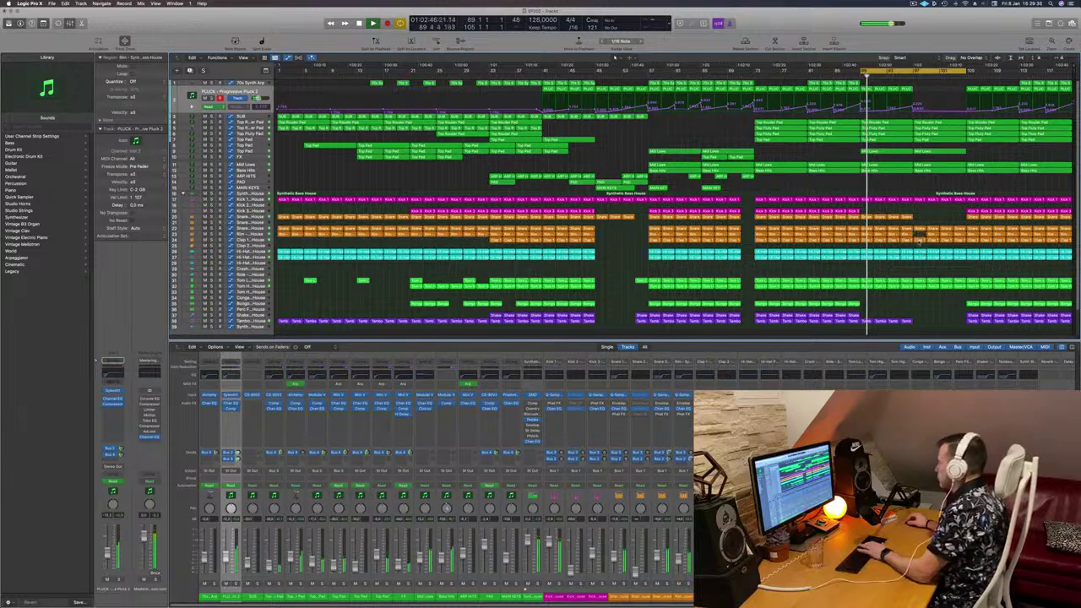
pyautogui.click(933, 235)
pyautogui.press('Delete')
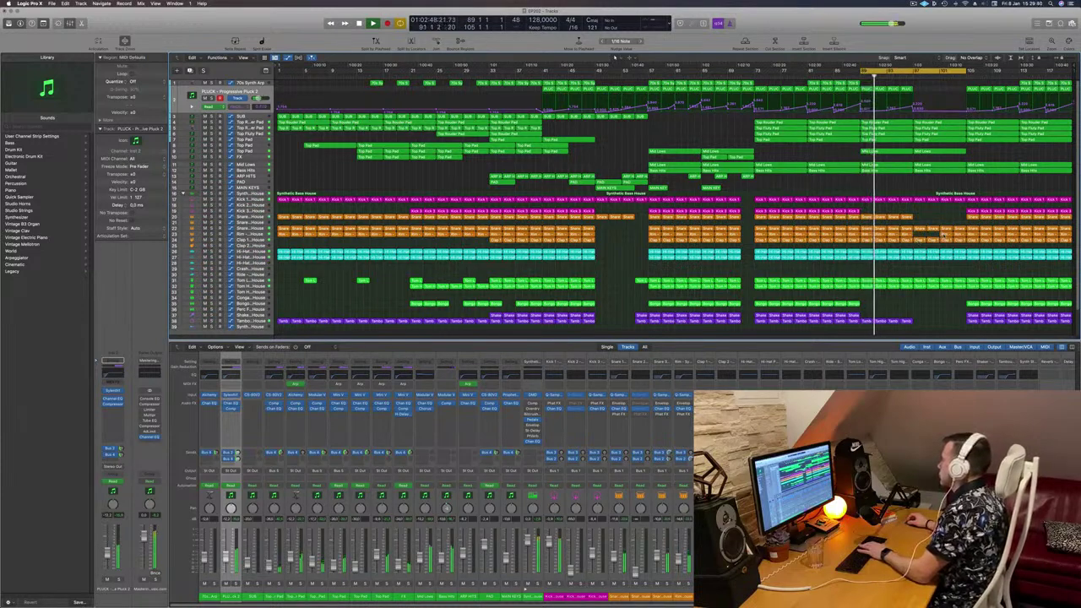
pyautogui.click(943, 234)
pyautogui.moveTo(922, 245); pyautogui.dragTo(958, 233)
pyautogui.press('Delete')
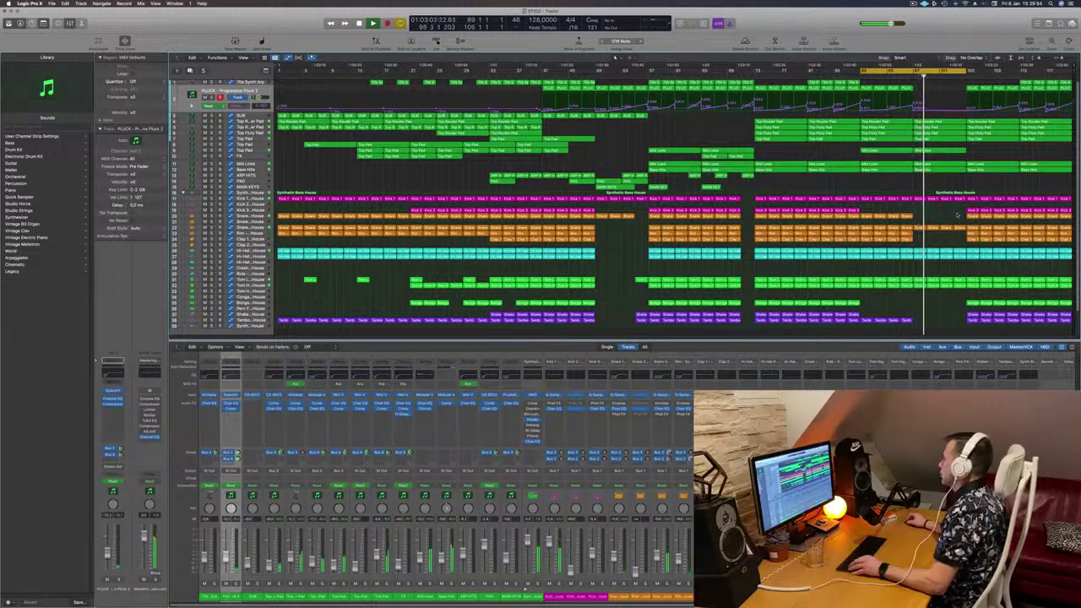
# Step: Remove the Hi-Hat and Tom regions from bars 101 to 105 and extend the cycle range to bar 121
pyautogui.click(955, 254)
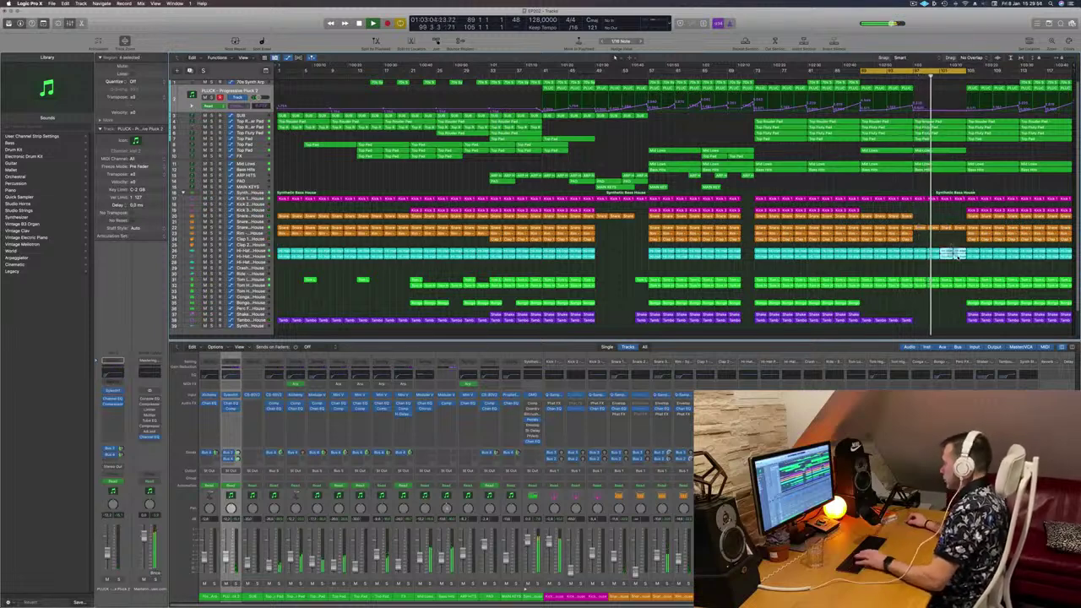
pyautogui.press('Delete')
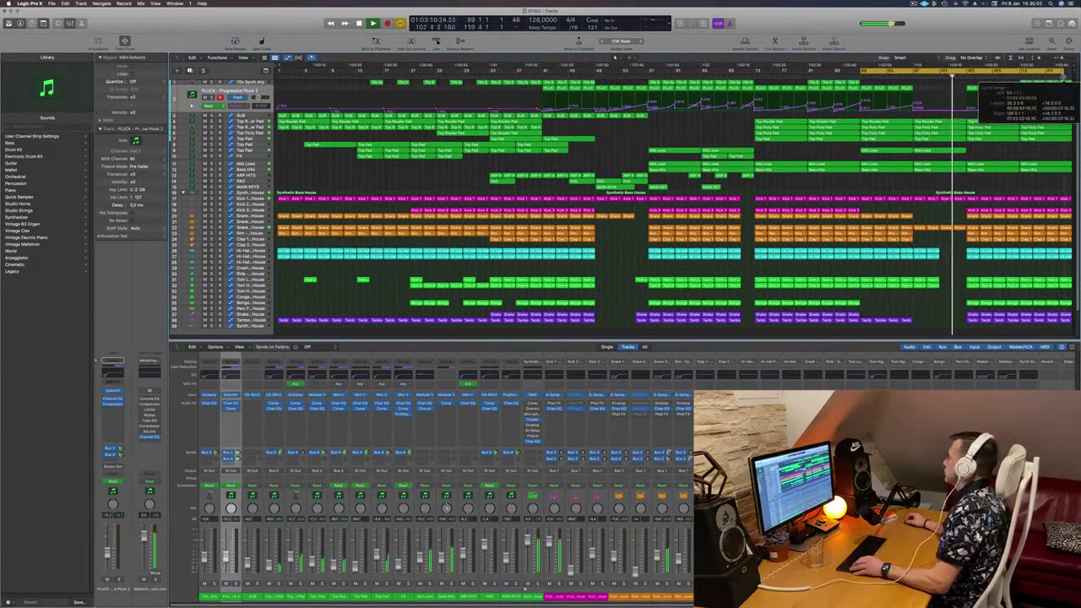
pyautogui.press('space')
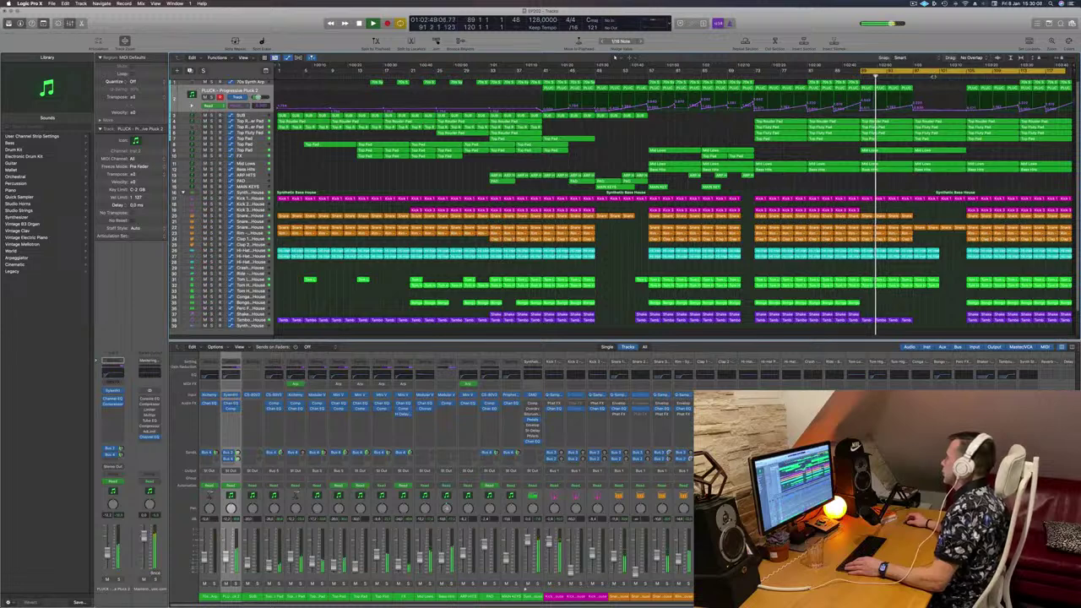
# Step: Clear all drum regions and the PLUCK regions from bars 105 to 113
pyautogui.click(934, 75)
pyautogui.moveTo(973, 190); pyautogui.dragTo(1015, 326)
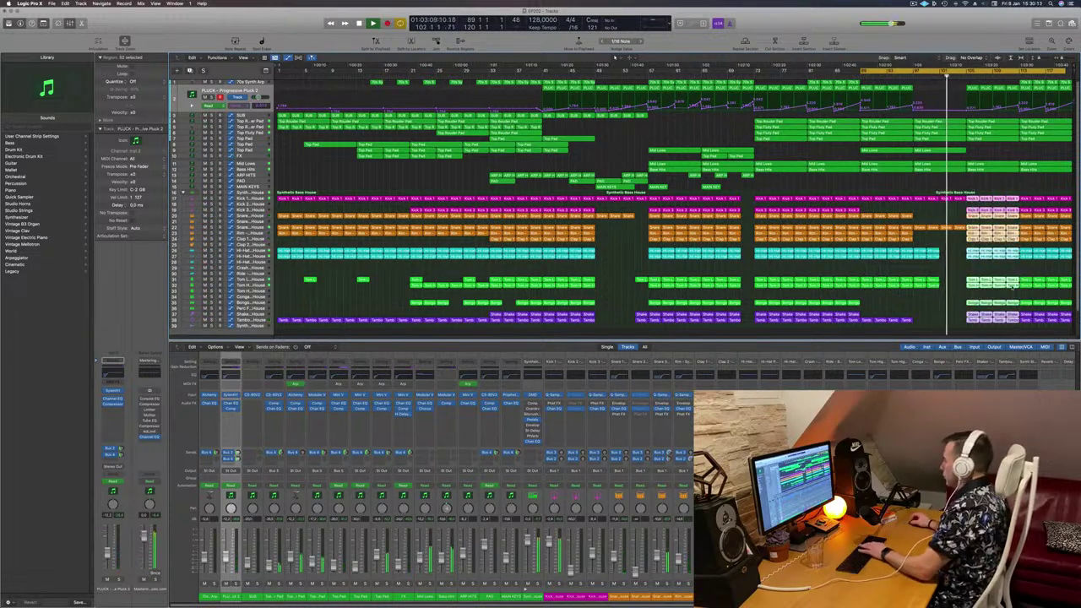
pyautogui.press('Delete')
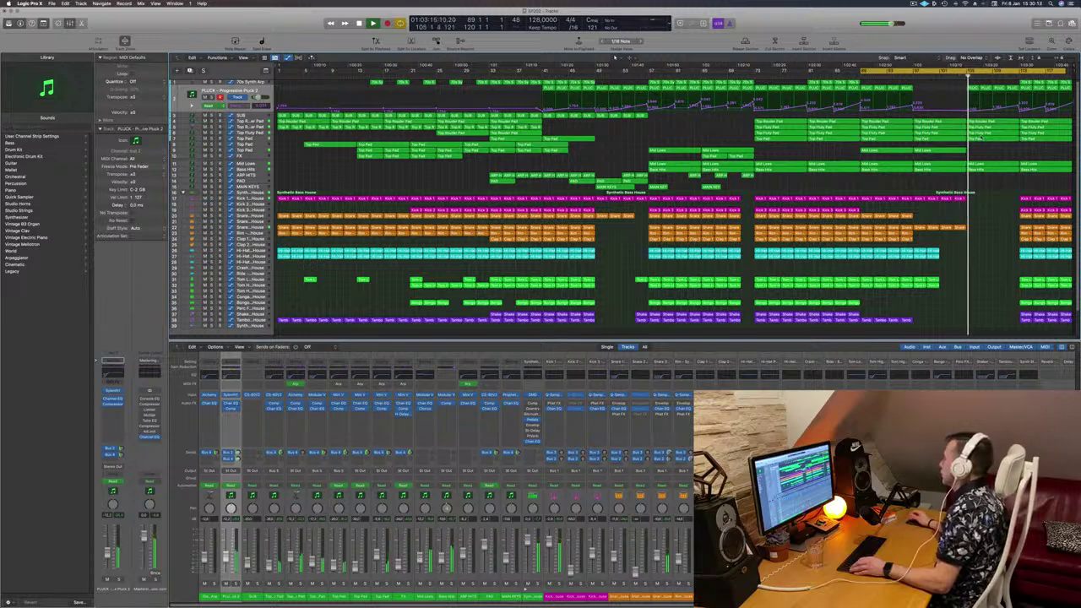
pyautogui.moveTo(953, 85); pyautogui.dragTo(1014, 90)
pyautogui.press('BackSpace')
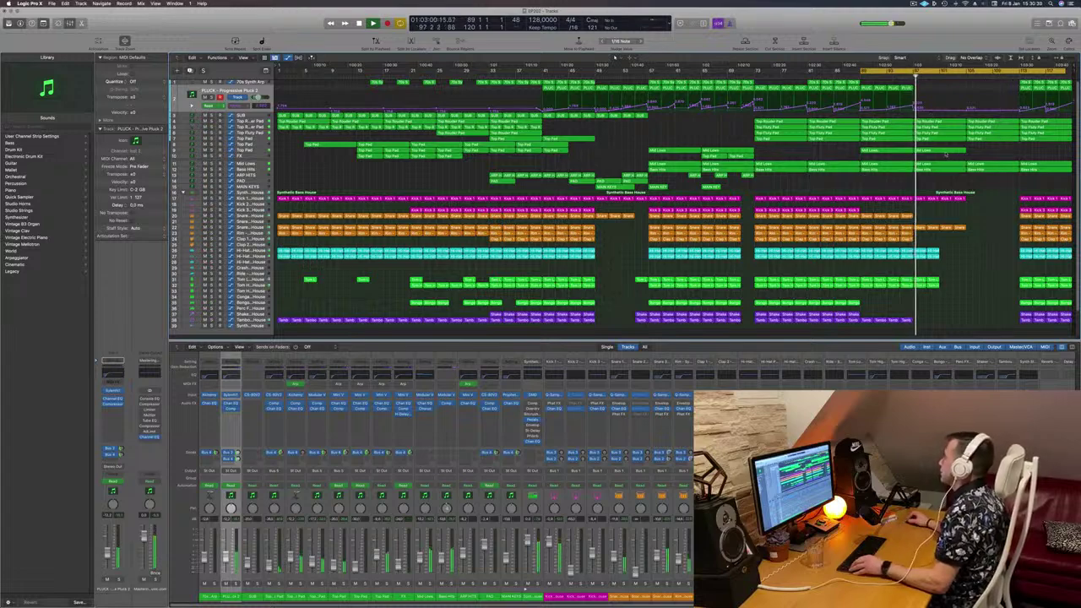
# Step: Delete the Bass Hits and Mid Lows regions from bars 105 to 113
pyautogui.press('super+Right')
pyautogui.press('super+Right')
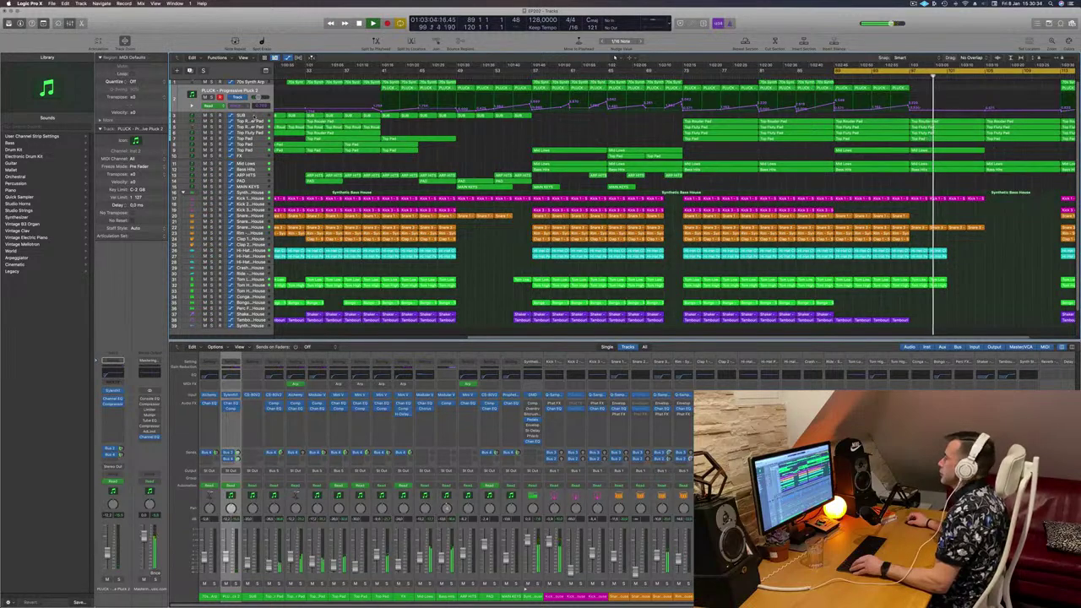
pyautogui.press('Down')
pyautogui.press('super+Left')
pyautogui.press('super+Left')
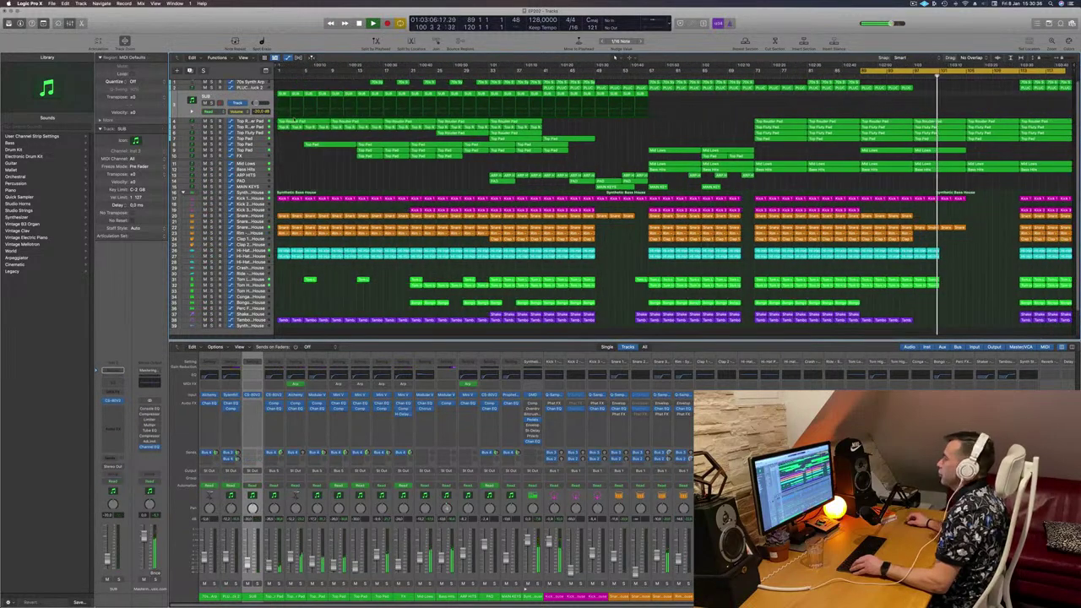
pyautogui.press('Down')
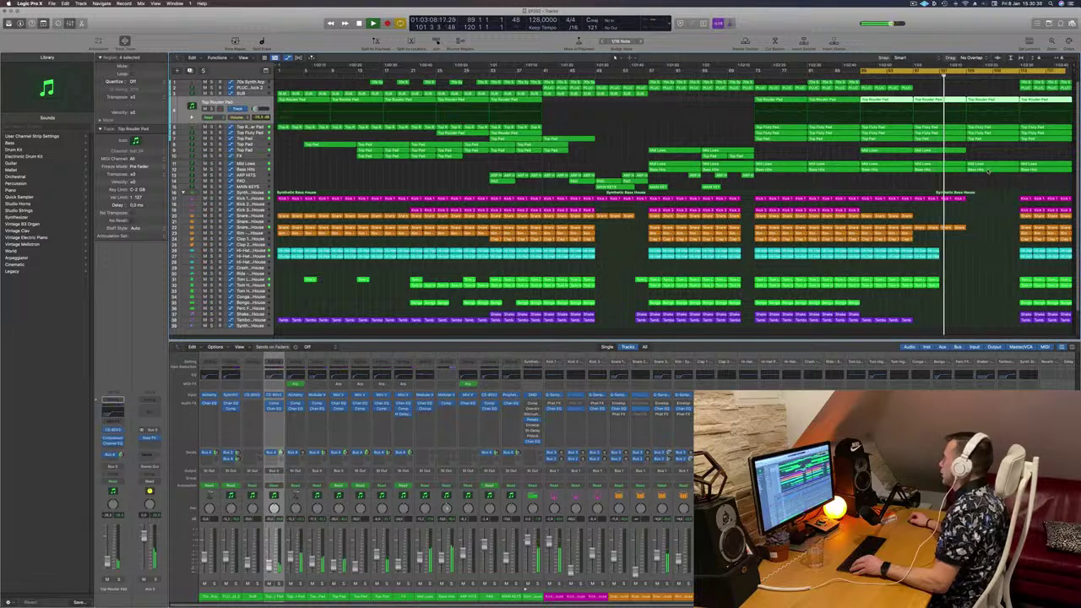
pyautogui.click(988, 170)
pyautogui.press('BackSpace')
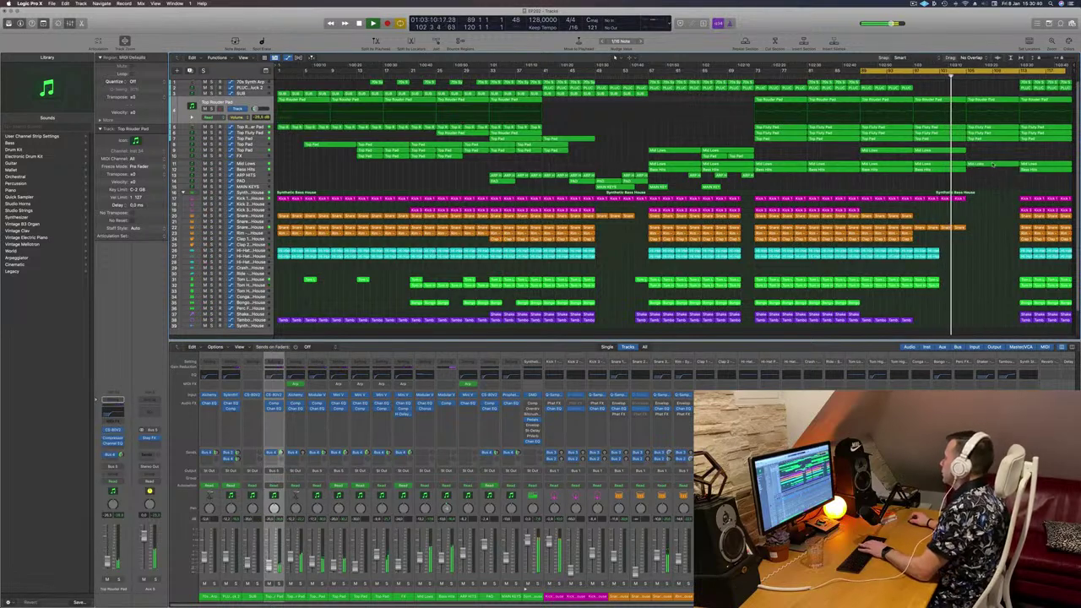
pyautogui.click(992, 165)
pyautogui.press('Delete')
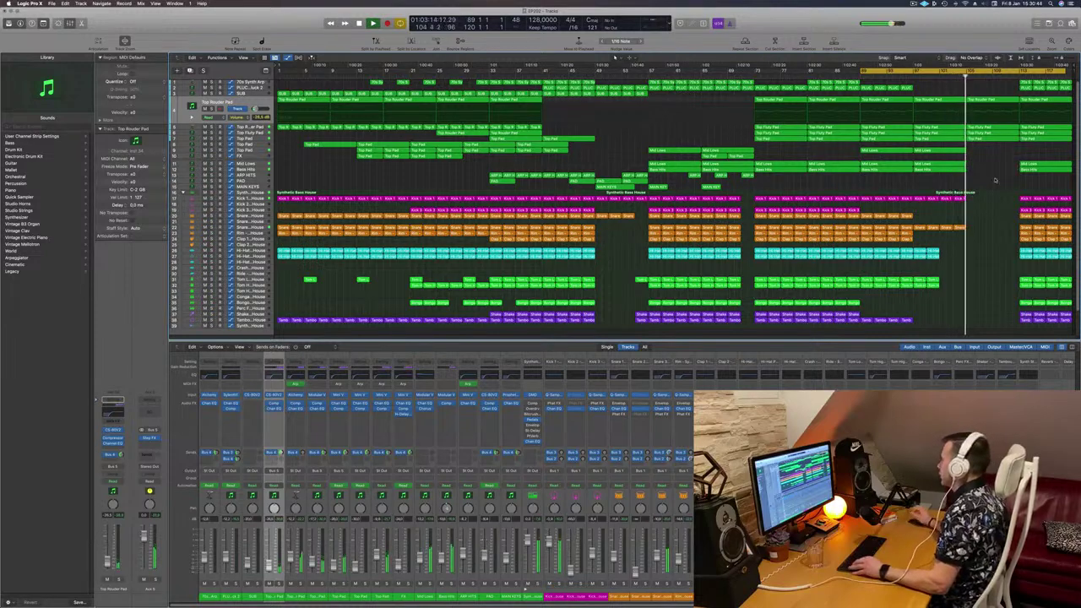
# Step: Play the Top Rouder Pad from around bar 105 with the Step FX effect on its Aux 5 bus open beside the arrangement
pyautogui.hscroll(10, 993, 176)
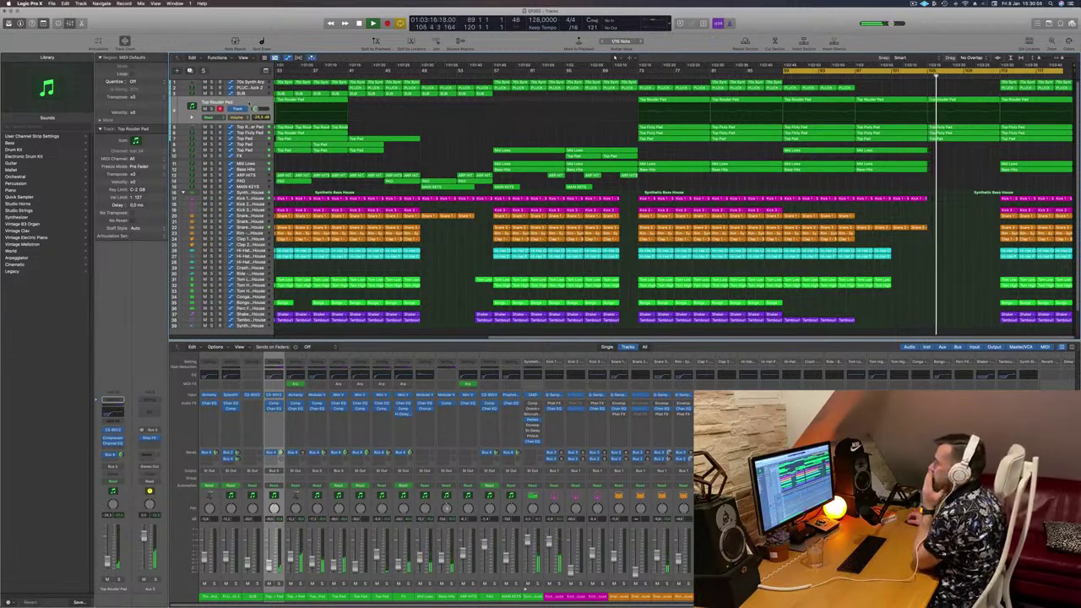
pyautogui.click(216, 109)
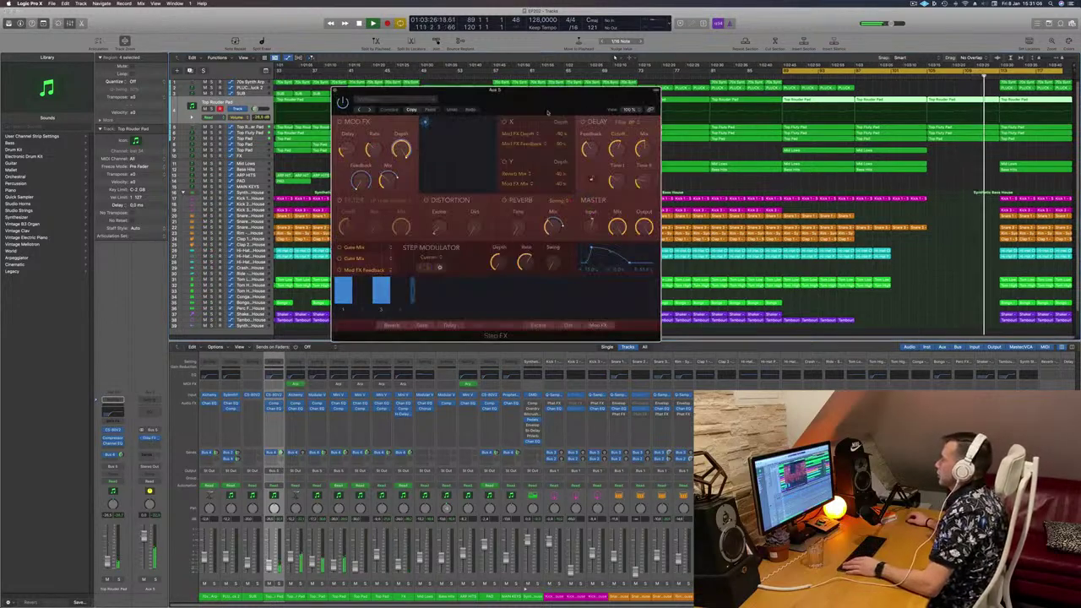
pyautogui.moveTo(548, 111); pyautogui.dragTo(512, 161)
pyautogui.press('v')
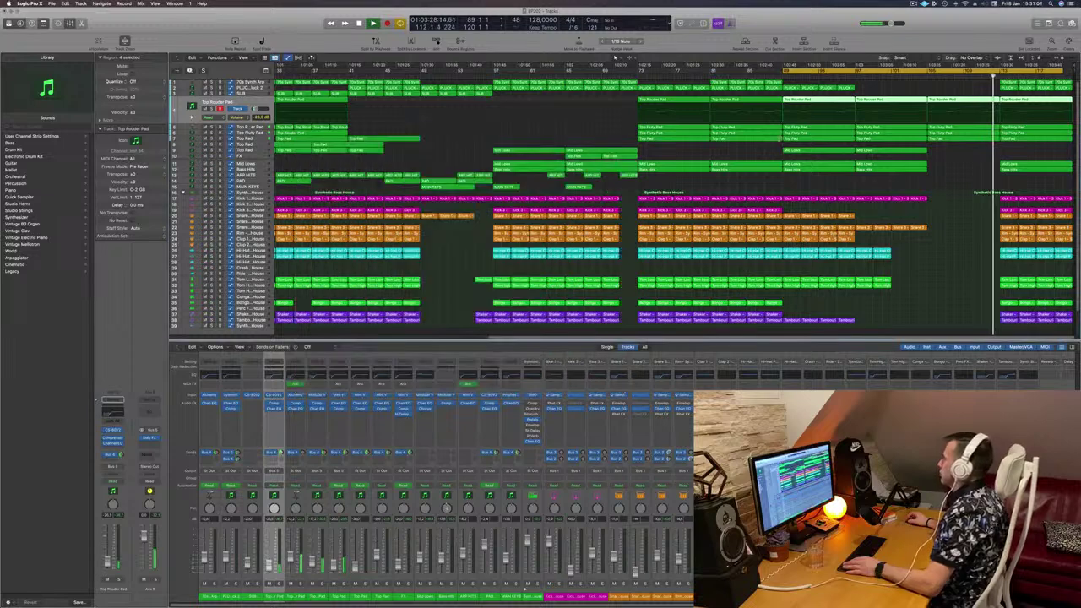
pyautogui.click(918, 75)
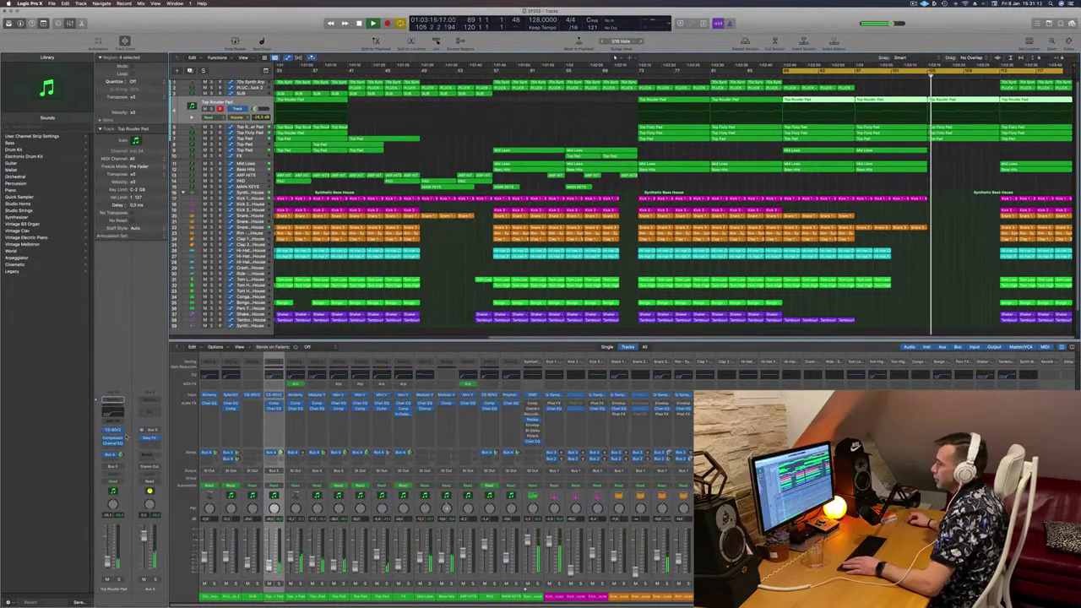
pyautogui.click(147, 438)
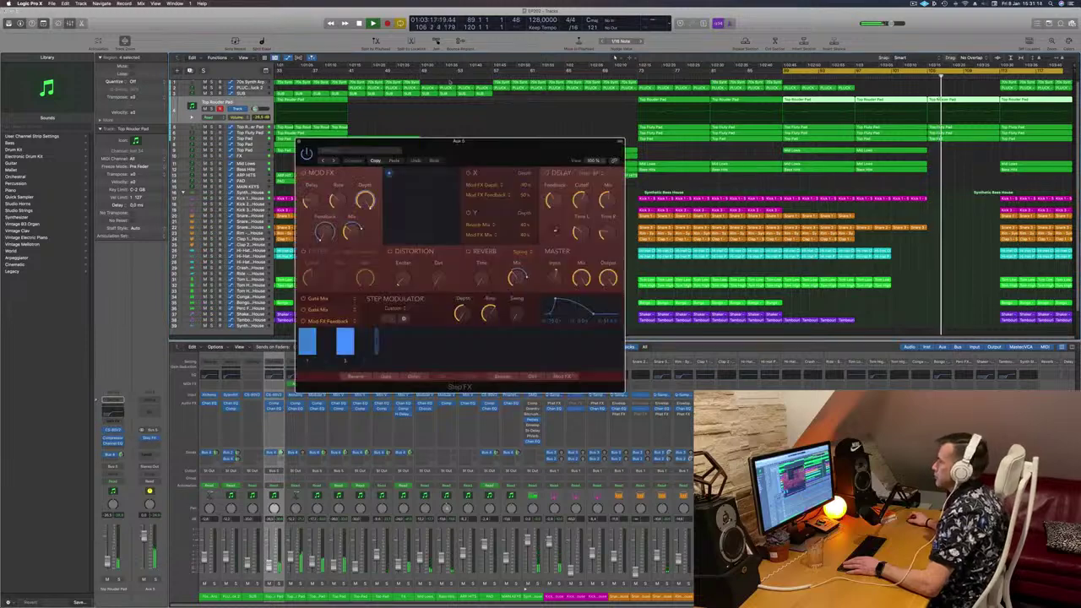
pyautogui.moveTo(502, 147); pyautogui.dragTo(729, 73)
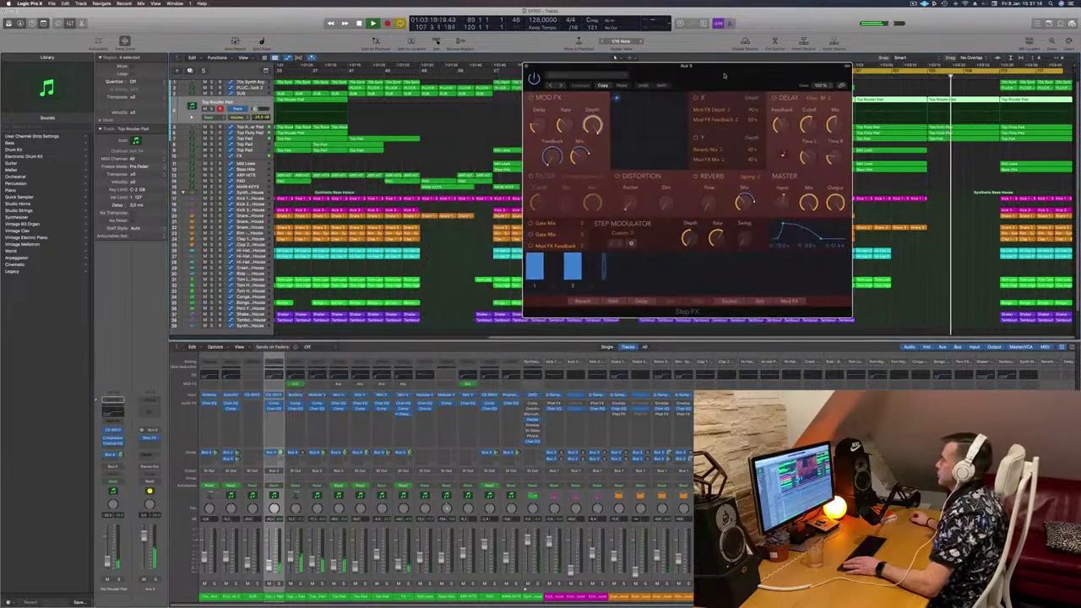
# Step: Insert a Ringshifter modulation effect below Step FX on the Aux 5 channel
pyautogui.click(149, 439)
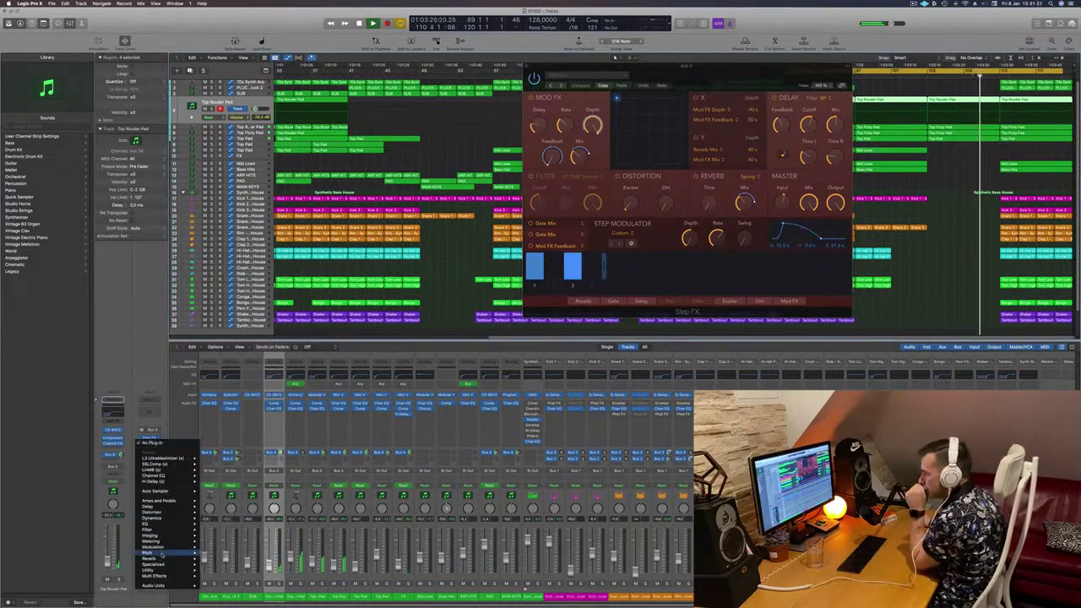
pyautogui.moveTo(164, 553)
pyautogui.moveTo(216, 555)
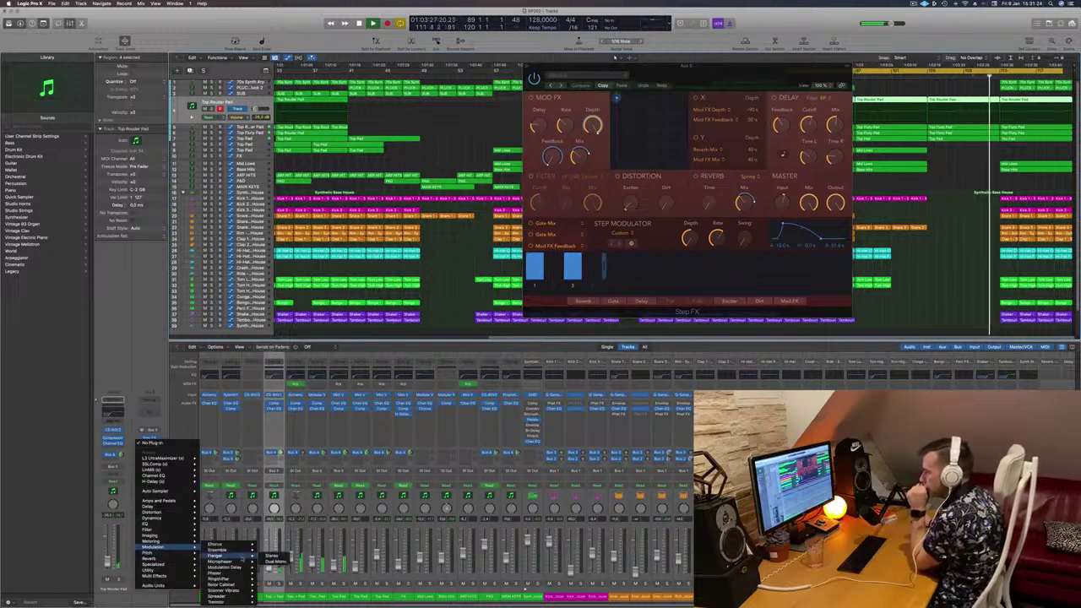
pyautogui.moveTo(232, 585)
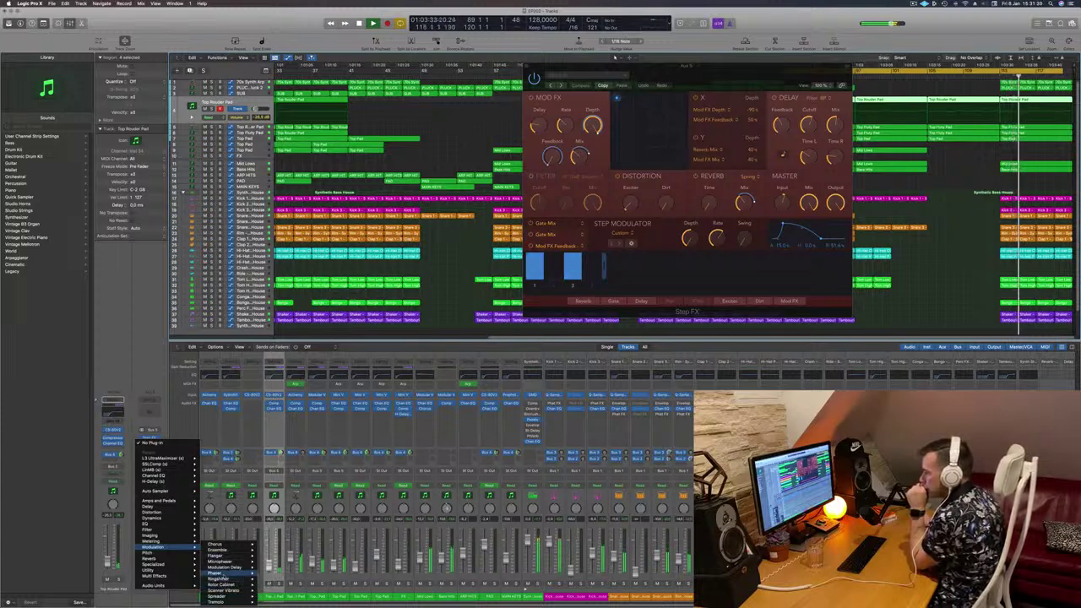
pyautogui.click(274, 578)
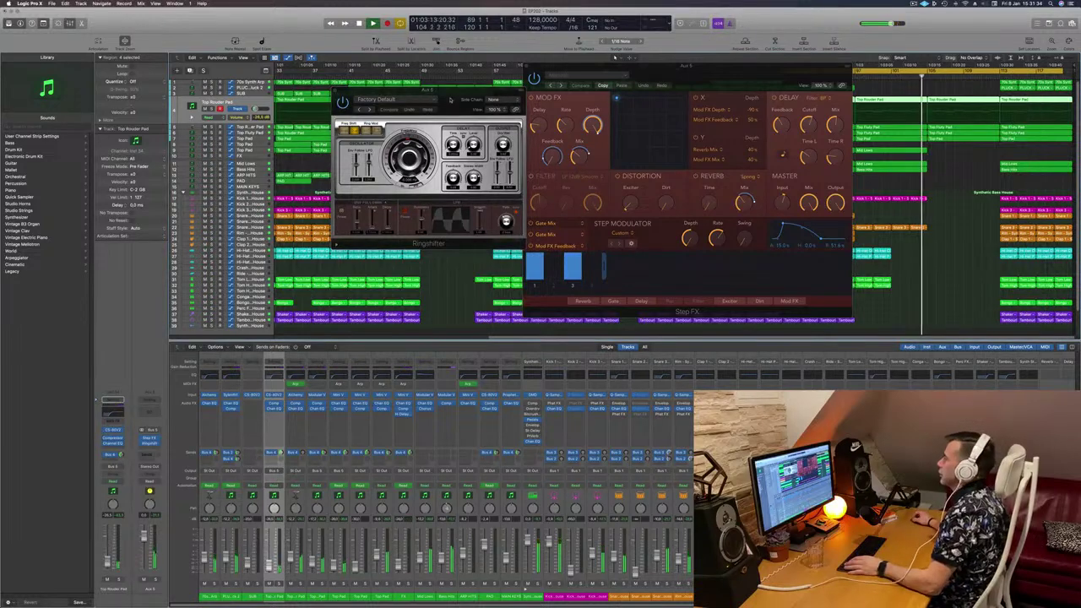
# Step: Audition the Ringshifter's Groove Shadow 01 preset and the Crazy LFO preset from the Warped group
pyautogui.moveTo(411, 111); pyautogui.dragTo(273, 159)
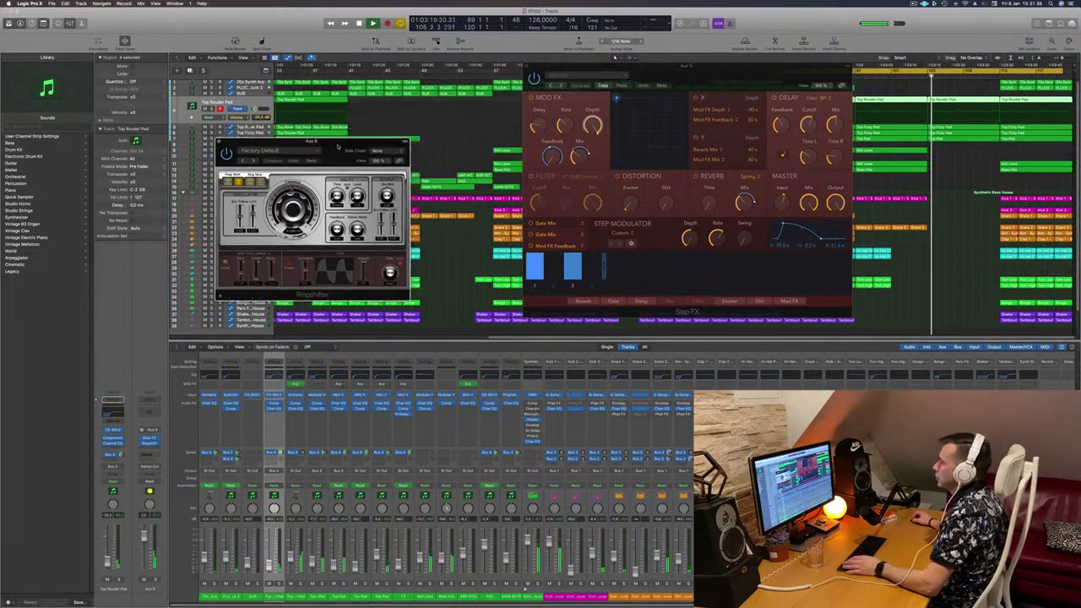
pyautogui.click(254, 162)
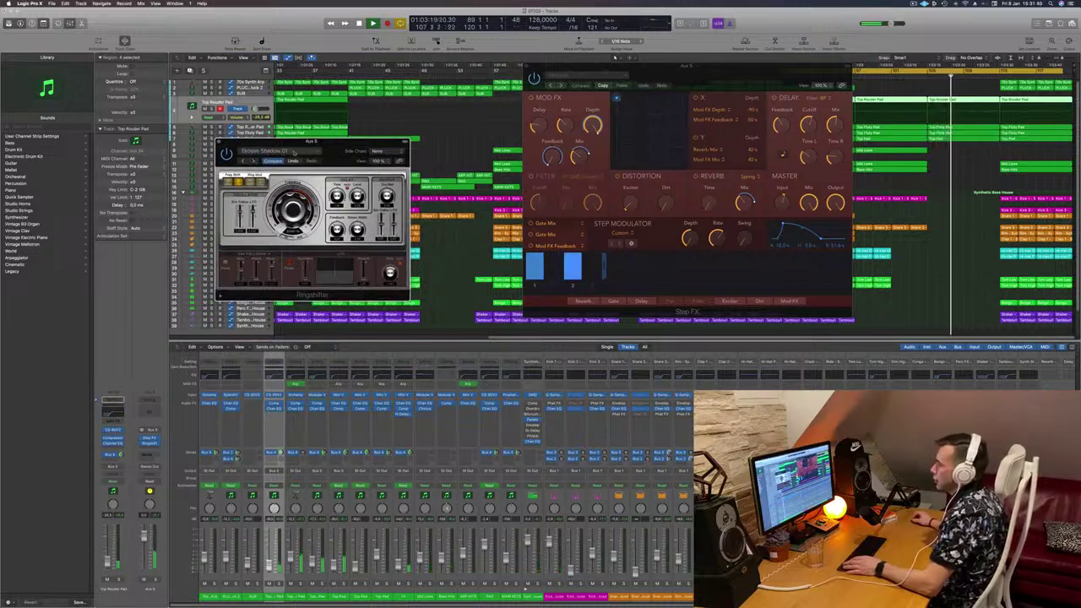
pyautogui.click(293, 151)
pyautogui.moveTo(314, 275)
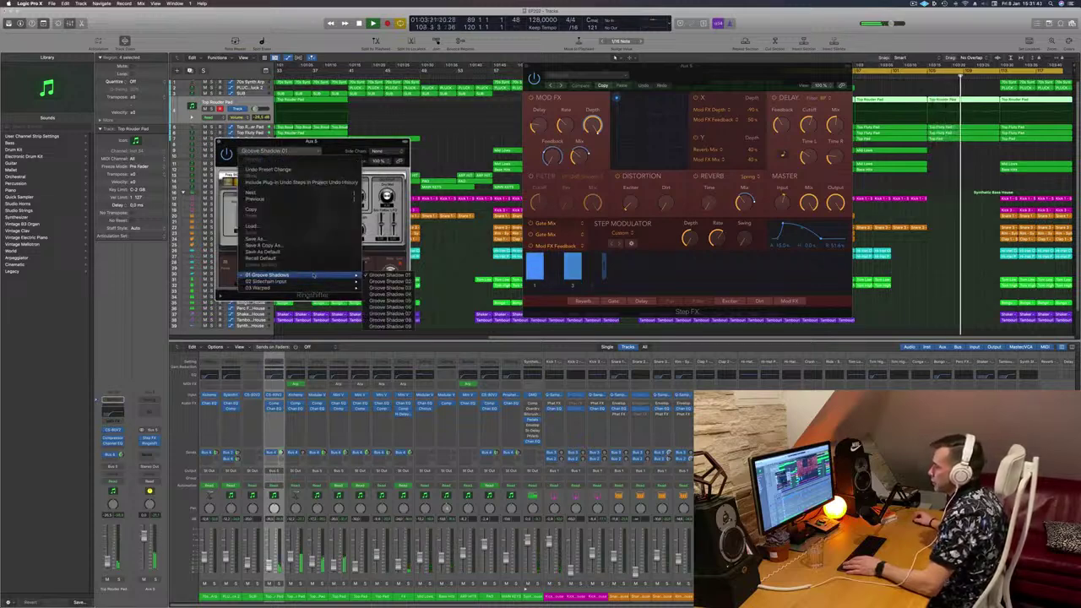
pyautogui.moveTo(338, 288)
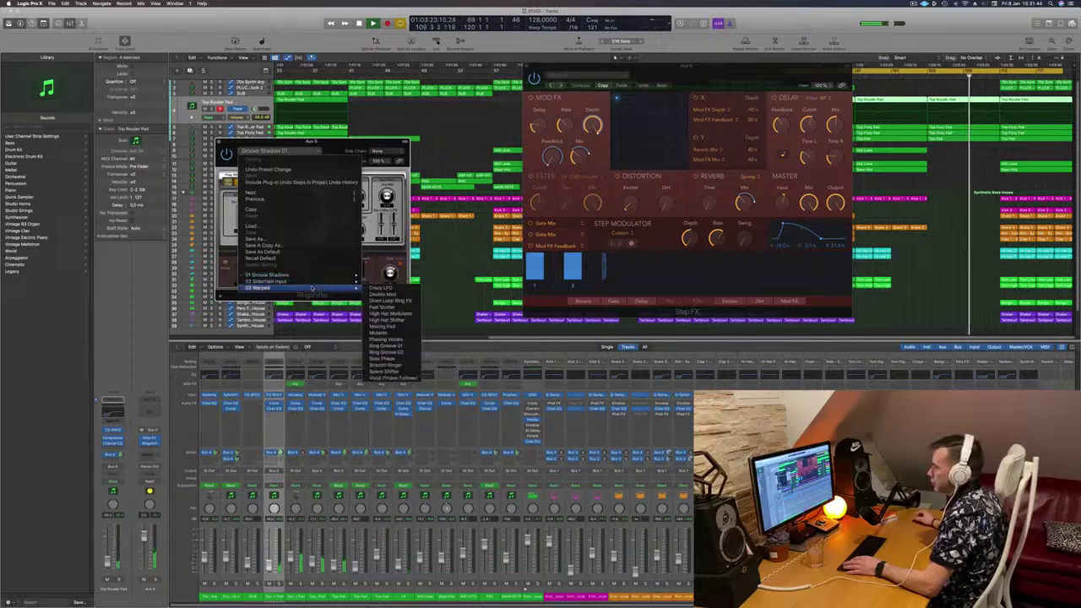
pyautogui.click(375, 288)
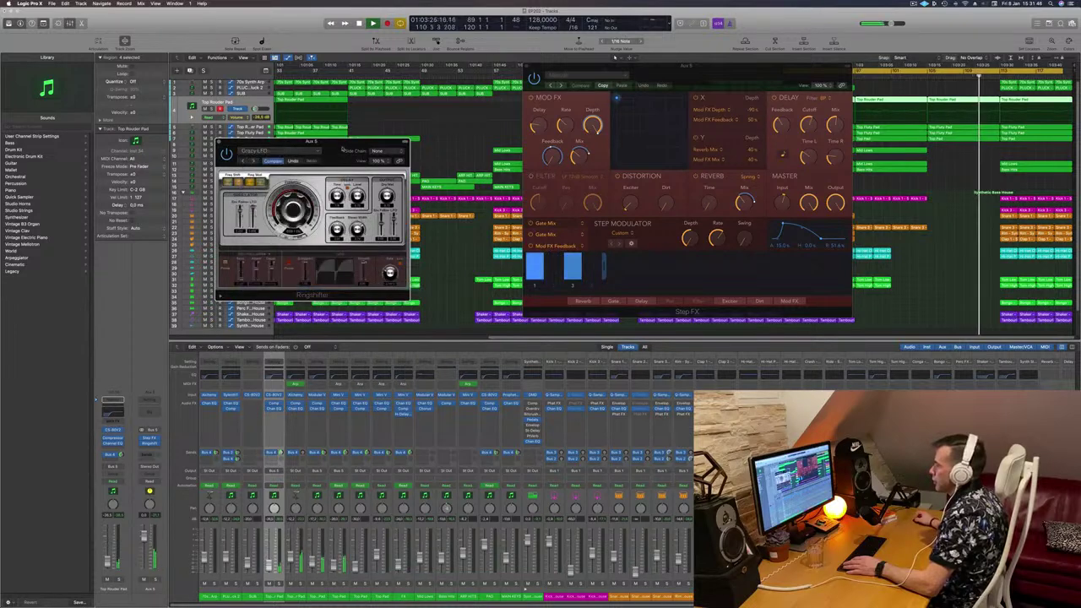
# Step: Step forward through the Ringshifter's Warped presets, auditioning each one from Drum Loop Ring FX to Ring Groove 02
pyautogui.moveTo(353, 141); pyautogui.dragTo(382, 121)
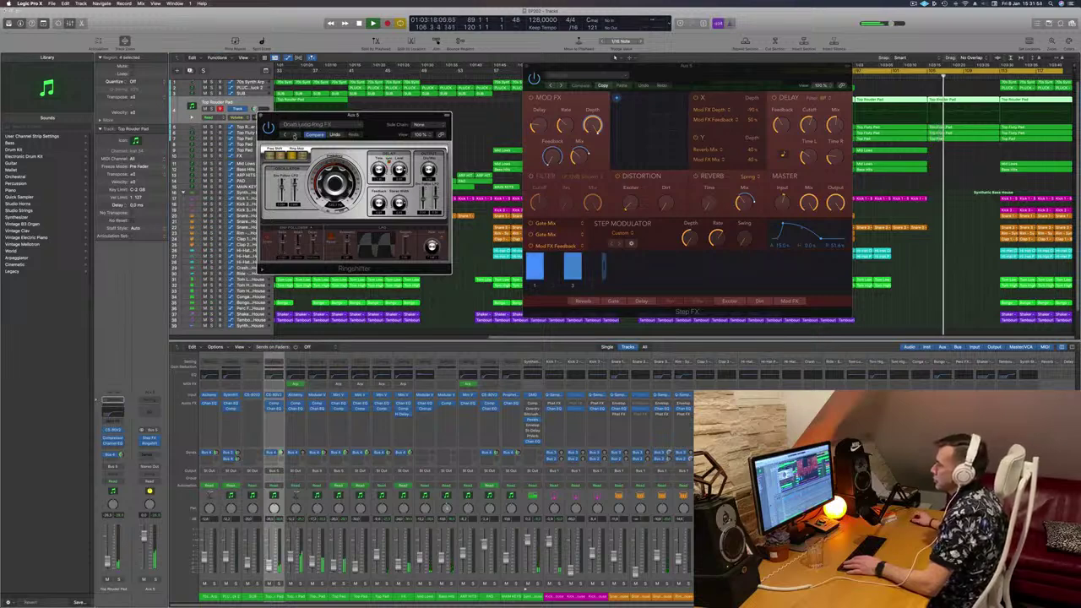
pyautogui.click(295, 135)
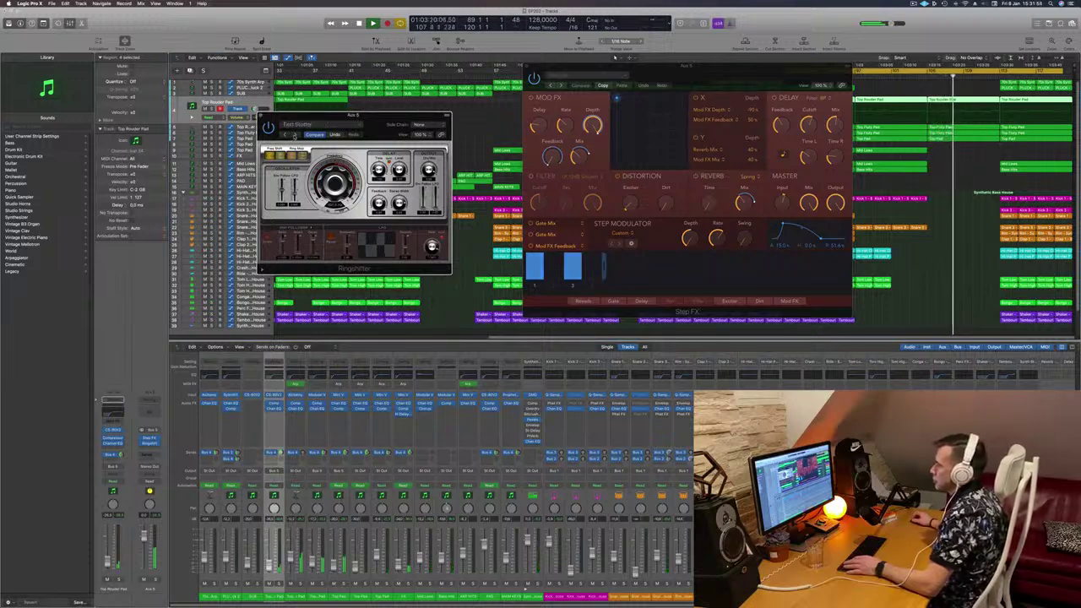
pyautogui.click(292, 135)
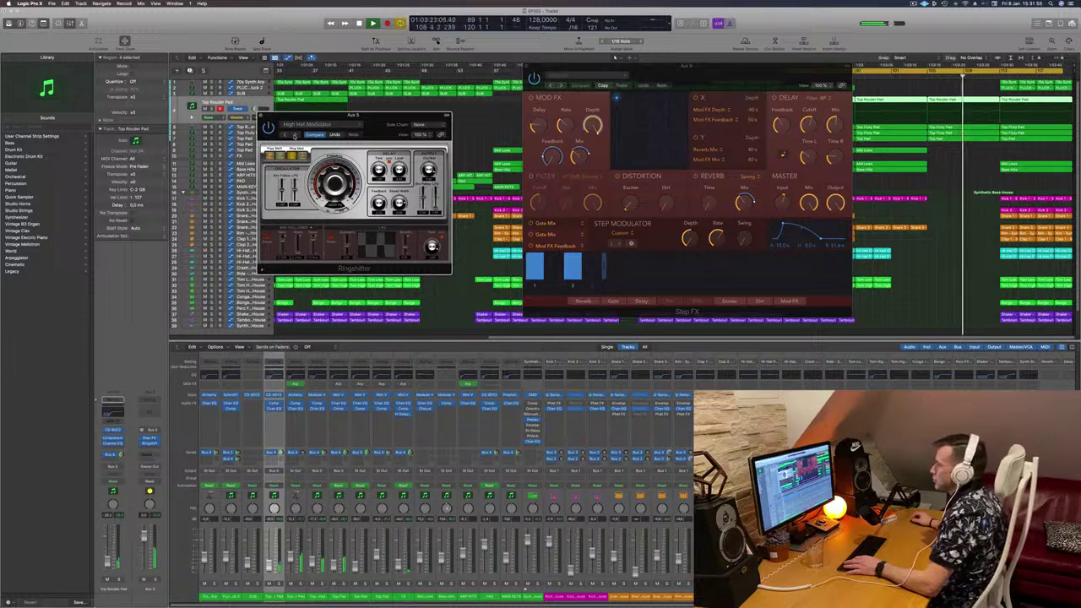
pyautogui.click(292, 136)
pyautogui.click(292, 135)
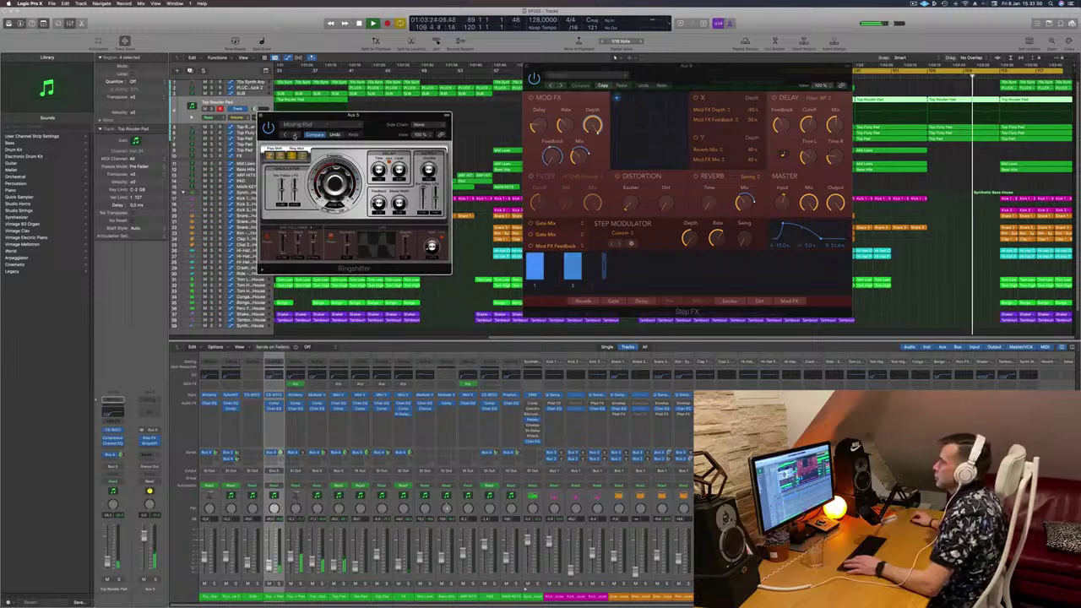
pyautogui.click(293, 135)
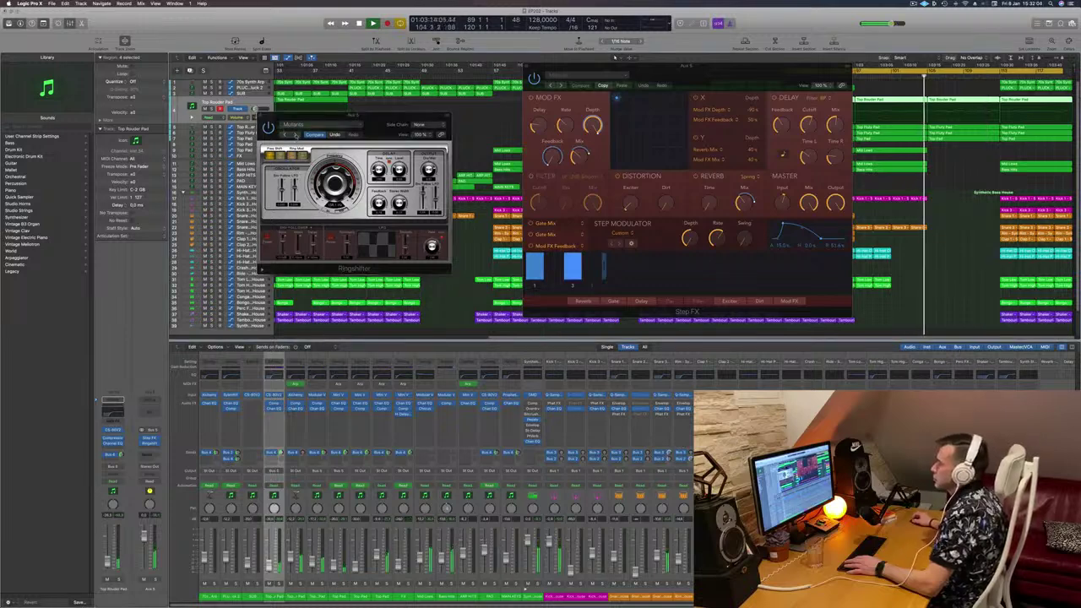
pyautogui.click(293, 135)
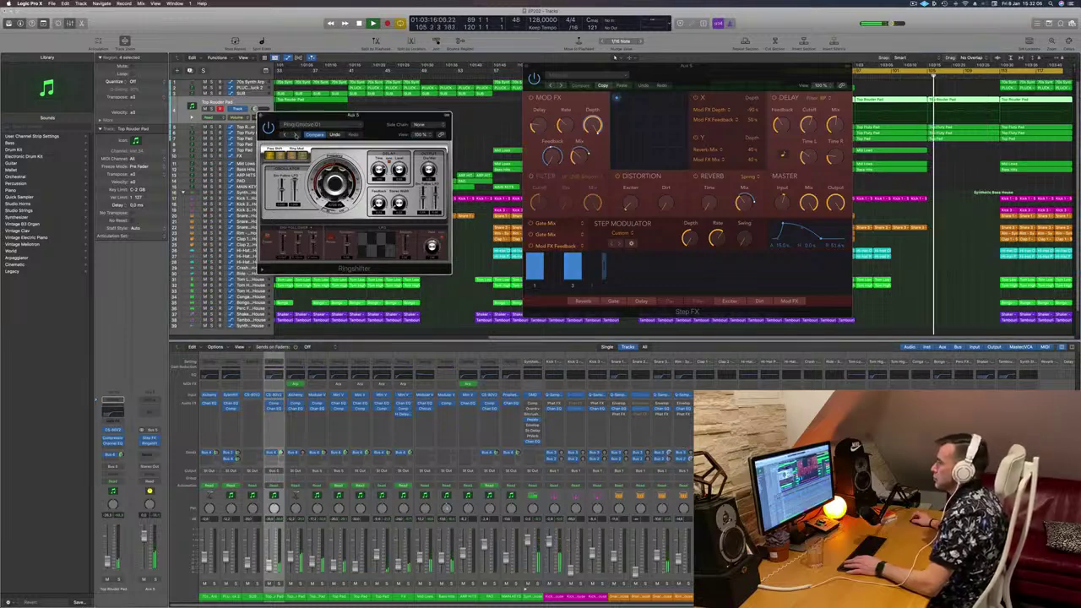
pyautogui.click(296, 135)
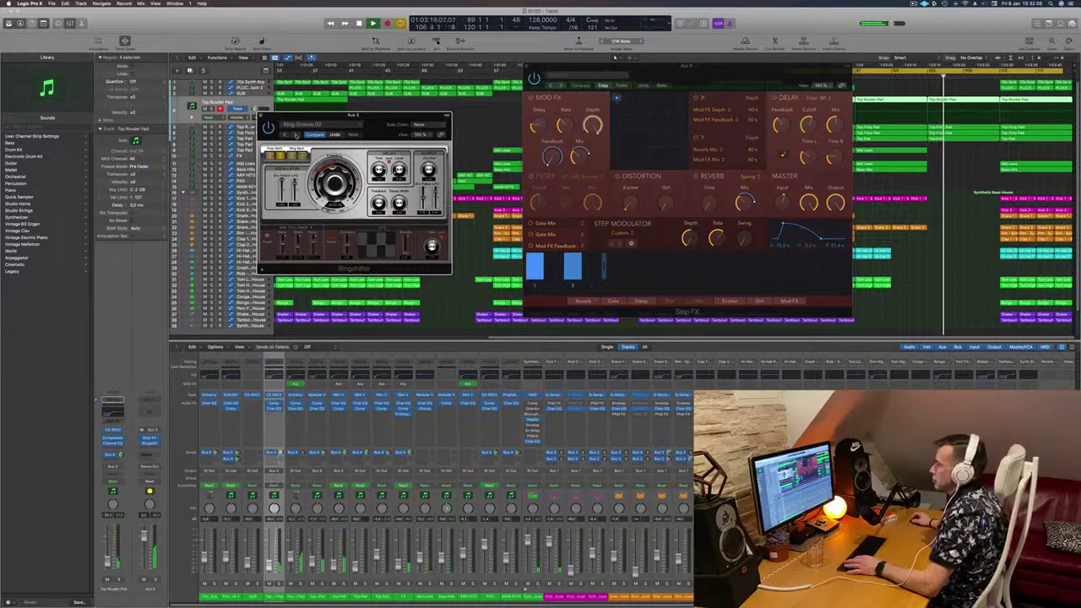
pyautogui.moveTo(354, 115); pyautogui.dragTo(327, 136)
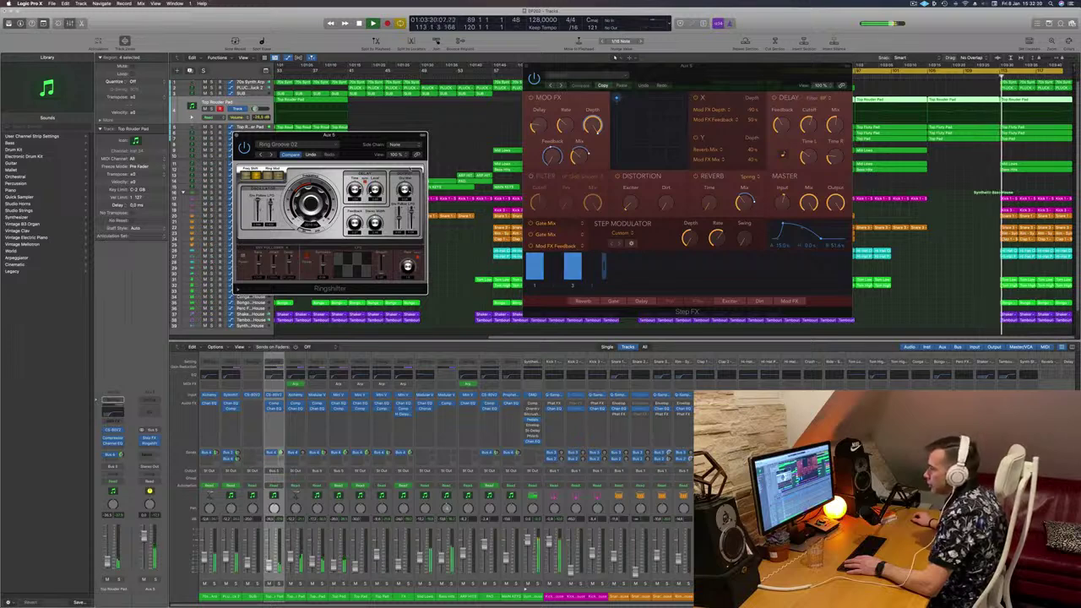
# Step: Load the Ringshifter's Crazy LFO preset after trying Space Shifter, and close its window to return to Step FX
pyautogui.click(917, 74)
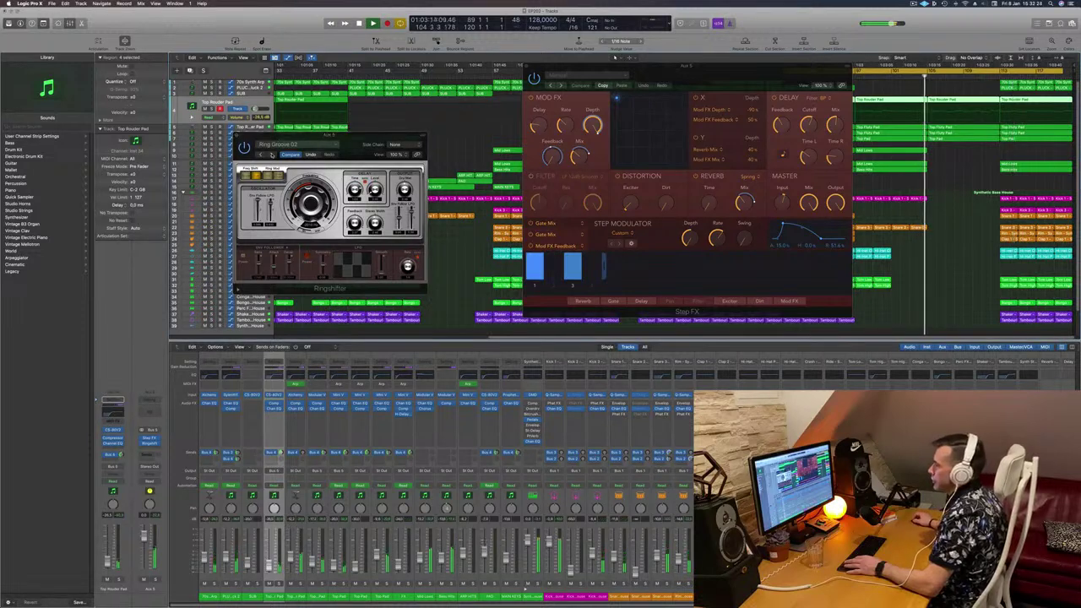
pyautogui.click(272, 144)
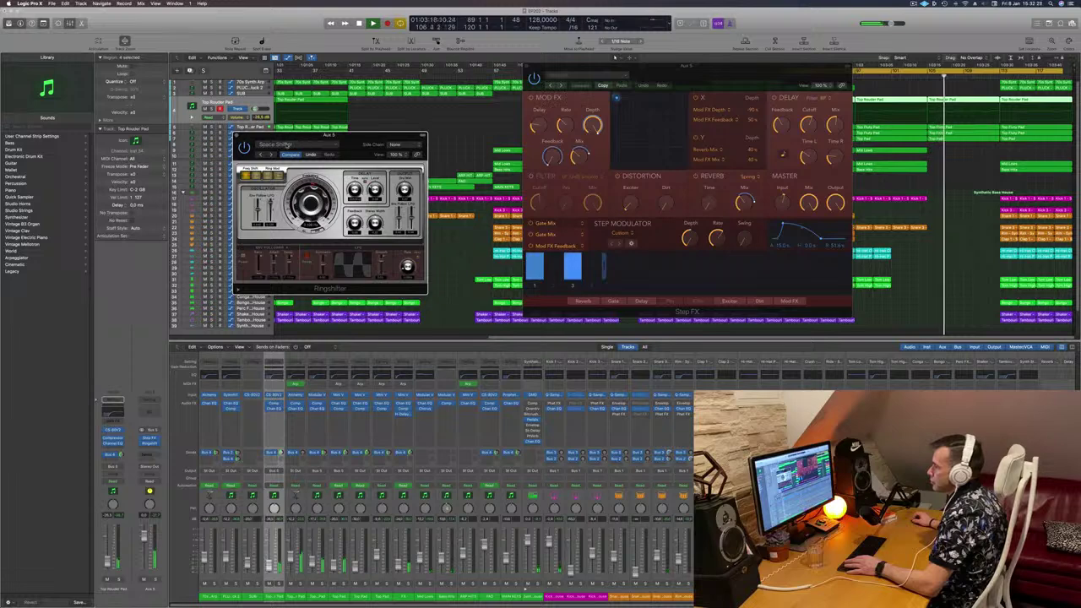
pyautogui.click(292, 144)
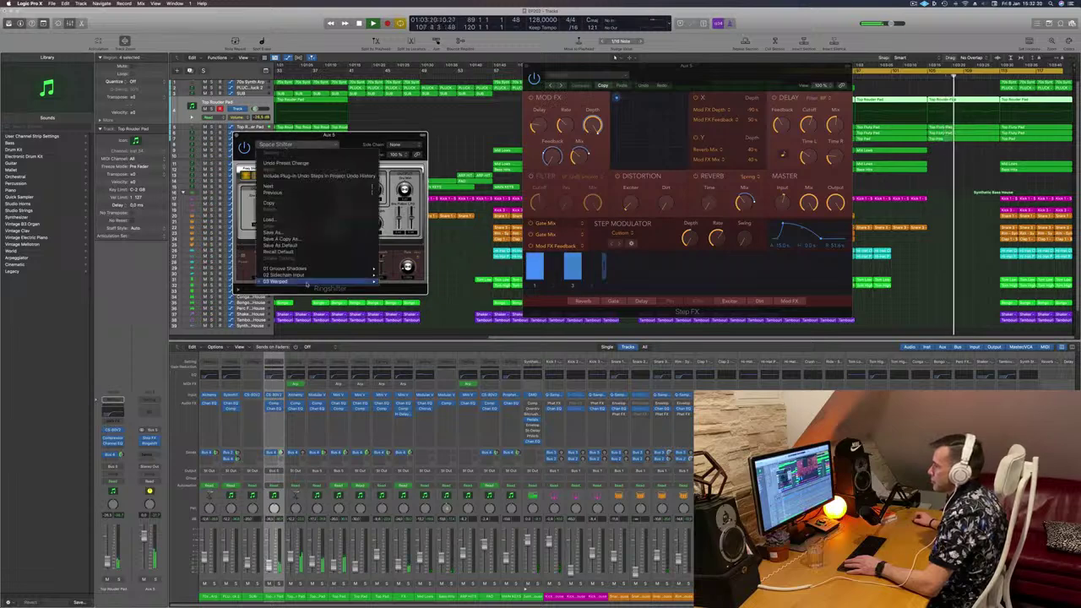
pyautogui.moveTo(307, 282)
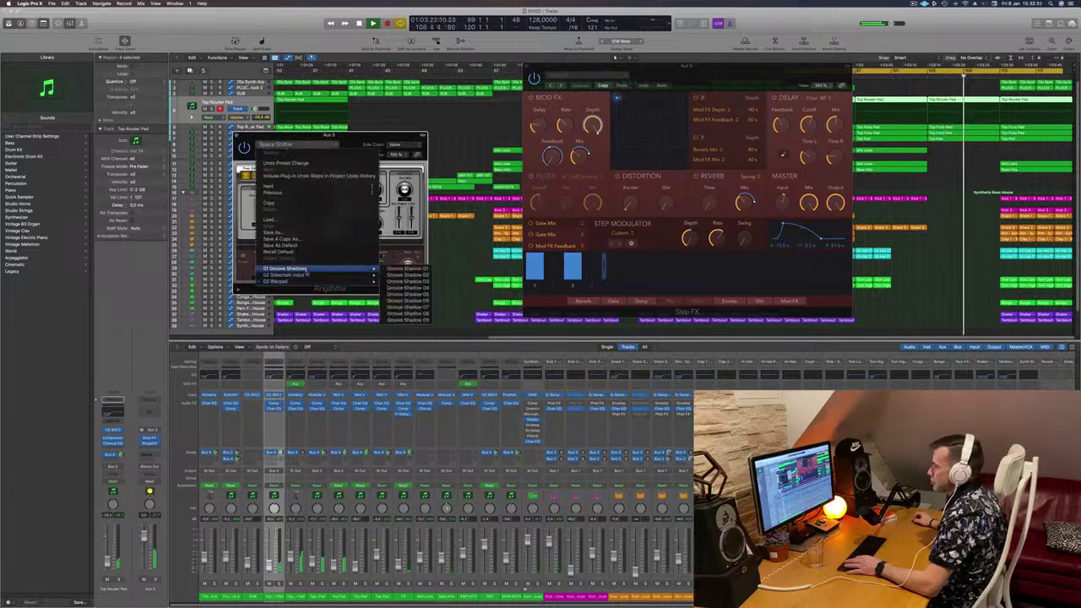
pyautogui.click(416, 284)
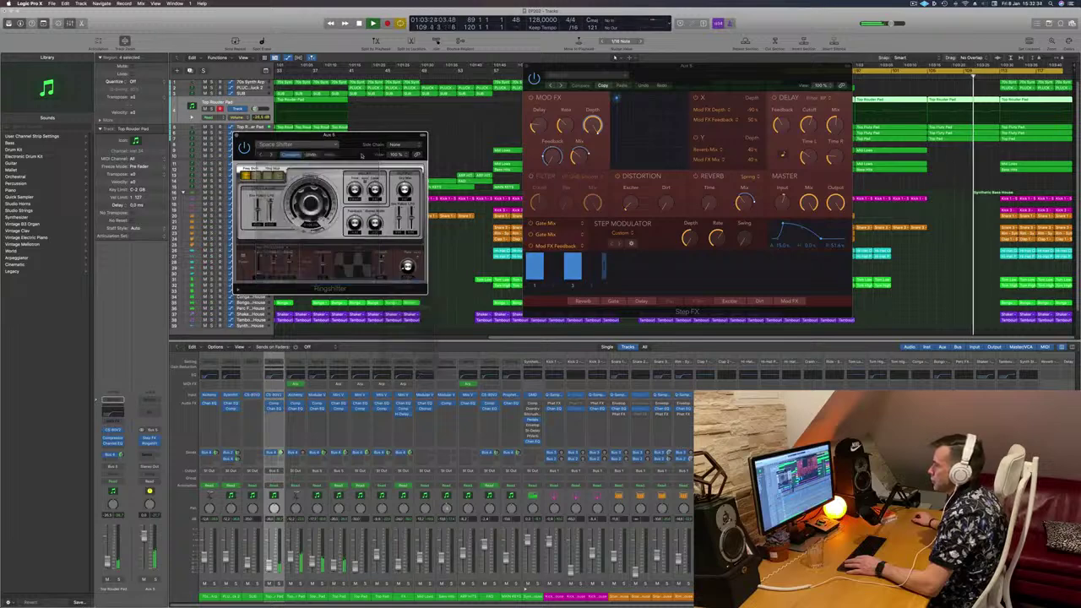
pyautogui.moveTo(329, 135); pyautogui.dragTo(336, 157)
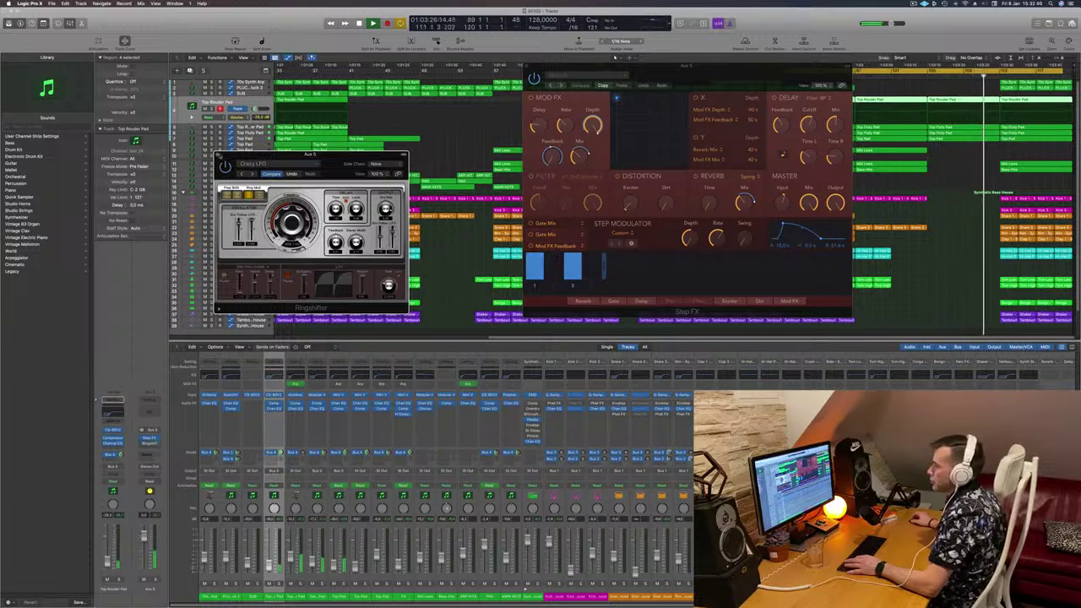
pyautogui.click(218, 155)
pyautogui.moveTo(770, 67); pyautogui.dragTo(589, 78)
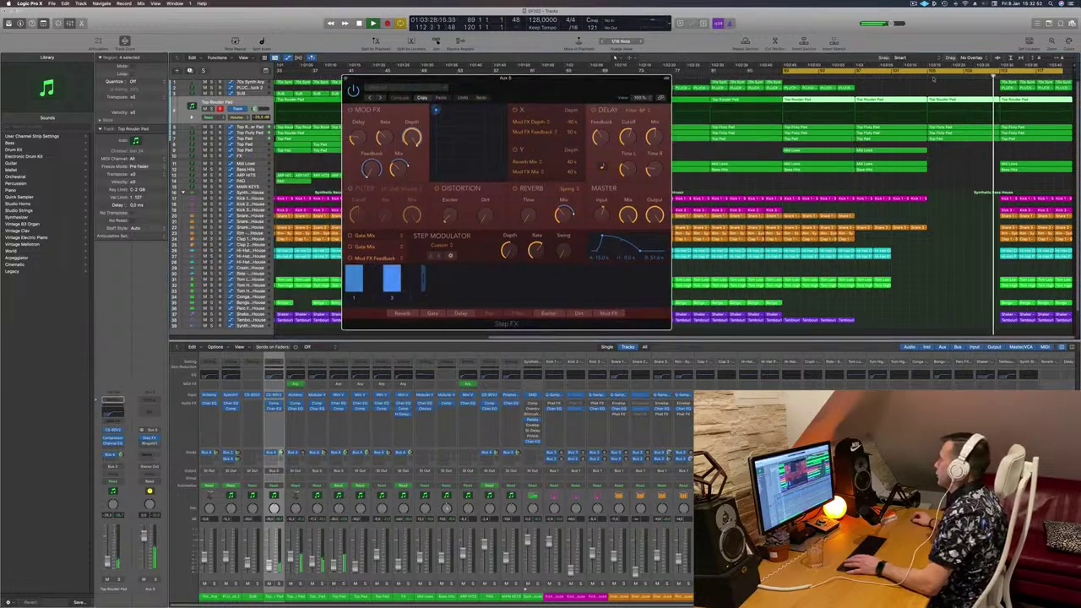
# Step: Shorten the cycle range to bars 105 to 121 and play it back
pyautogui.press('space')
pyautogui.press('space')
pyautogui.moveTo(798, 73); pyautogui.dragTo(929, 76)
pyautogui.press('space')
pyautogui.press('space')
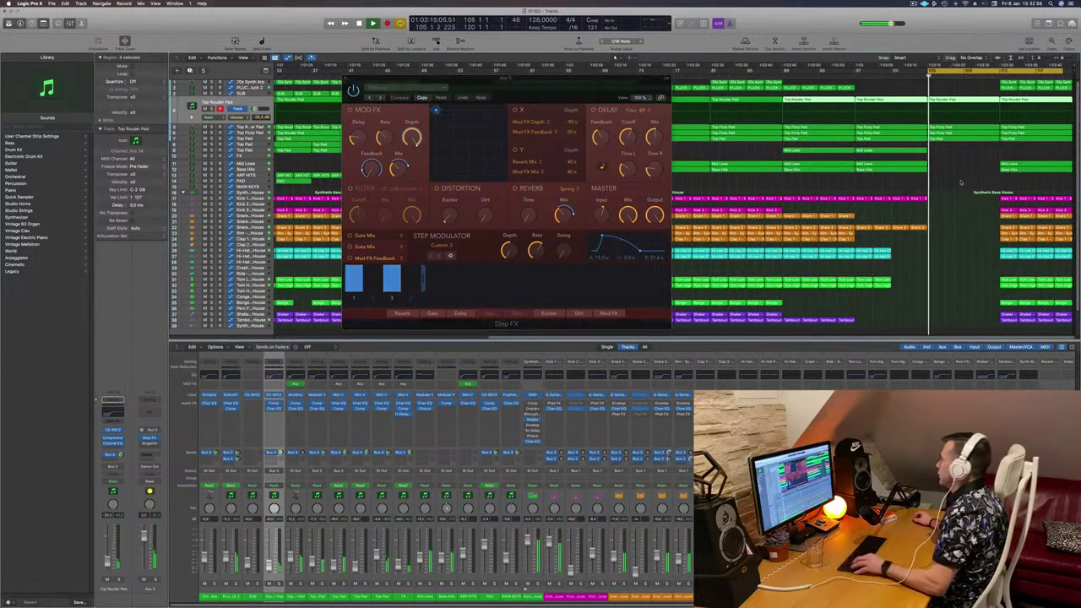
# Step: Set the cycle range to bars 113 to 121 and repeat that section across all tracks directly after it
pyautogui.keyDown('ctrl'); pyautogui.keyDown('alt'); pyautogui.click(960, 181); pyautogui.keyUp('alt'); pyautogui.keyUp('ctrl')
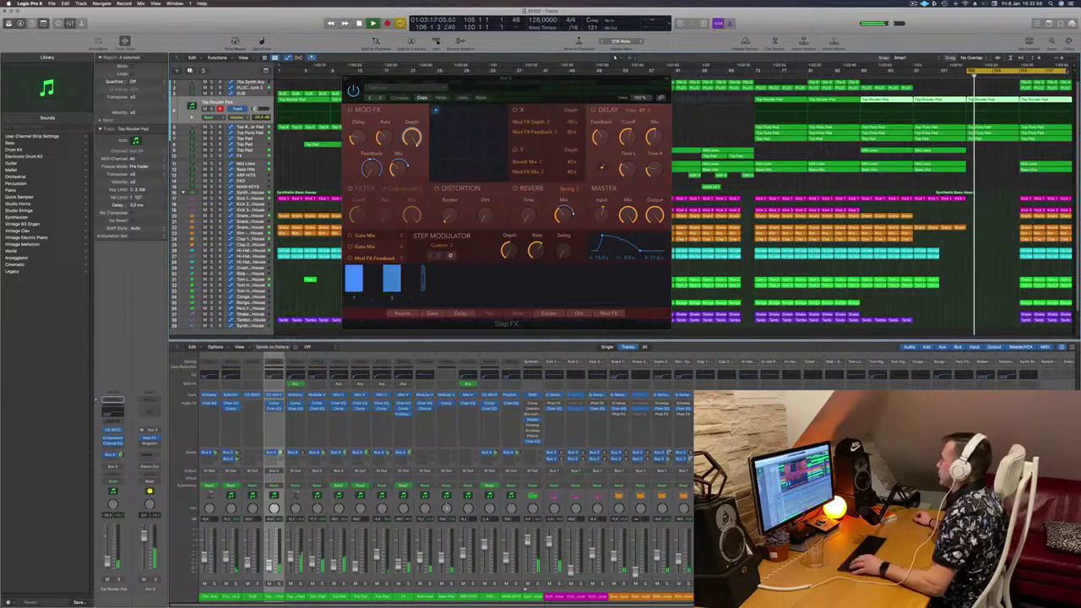
pyautogui.click(1020, 71)
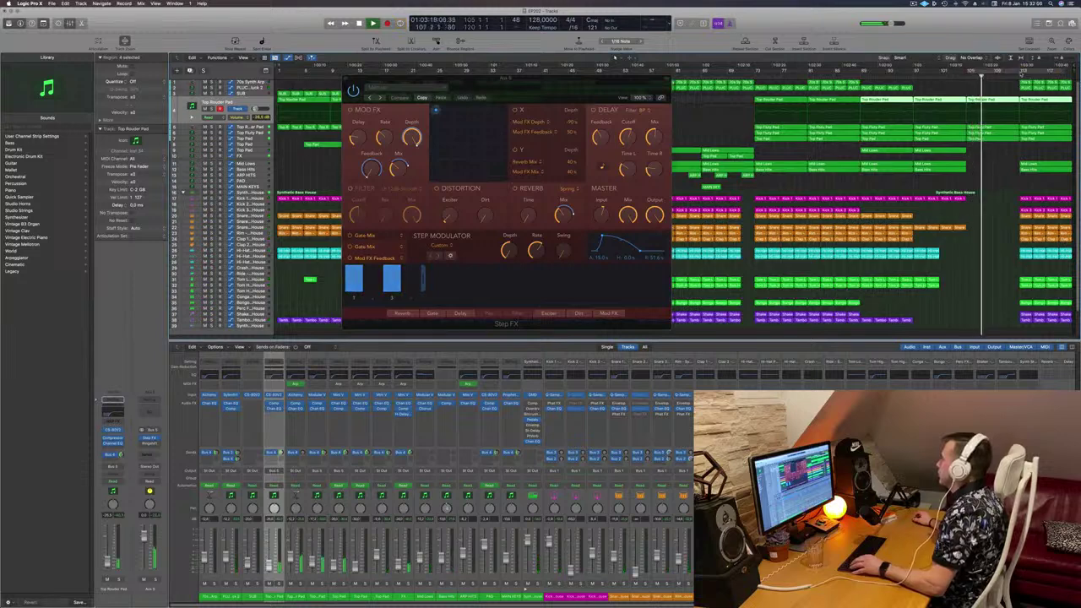
pyautogui.moveTo(1020, 71); pyautogui.dragTo(1079, 76)
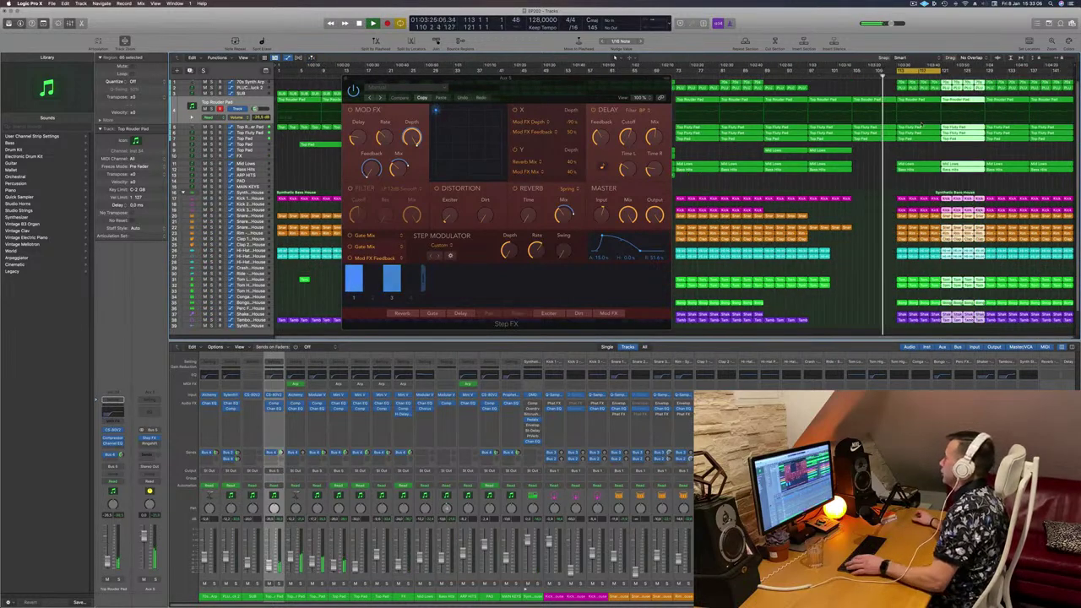
# Step: Move the Step FX window away from the end section and extend the cycle range back to bar 105
pyautogui.moveTo(668, 88); pyautogui.dragTo(702, 82)
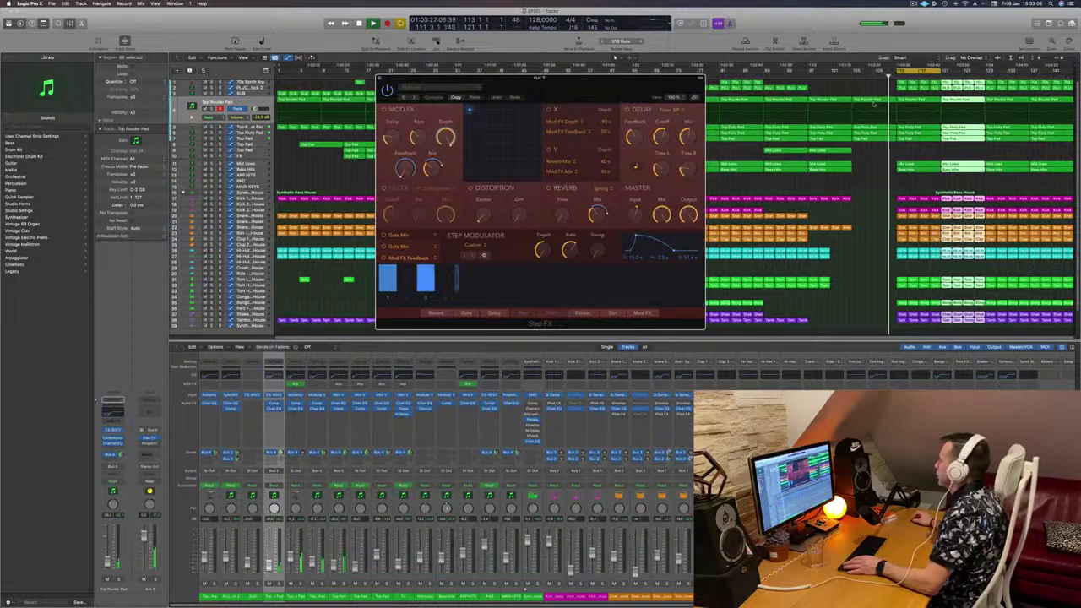
pyautogui.press('space')
pyautogui.click(847, 76)
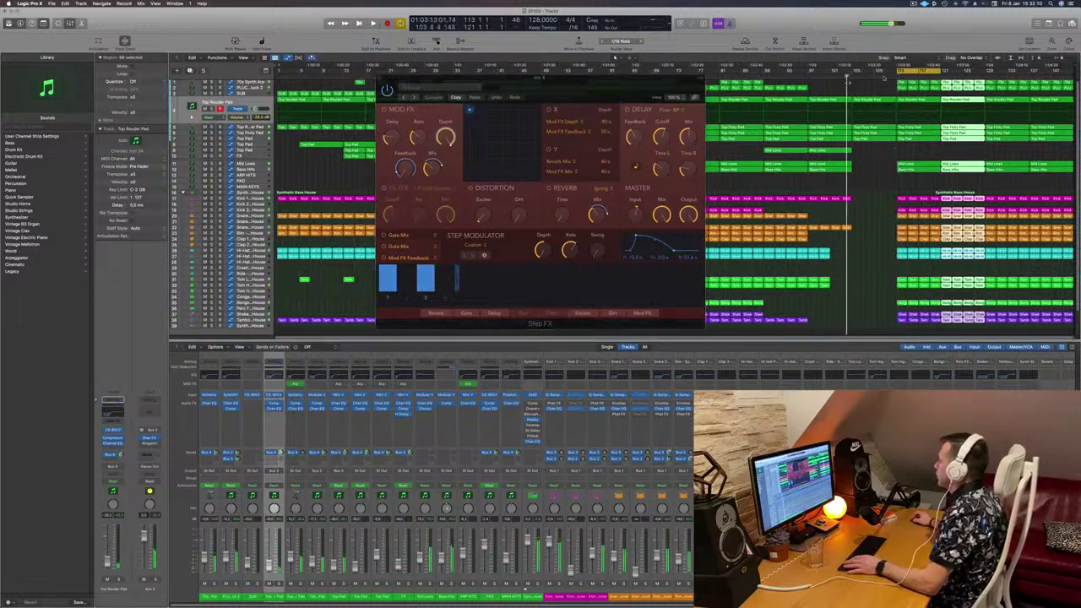
pyautogui.moveTo(899, 71); pyautogui.dragTo(853, 70)
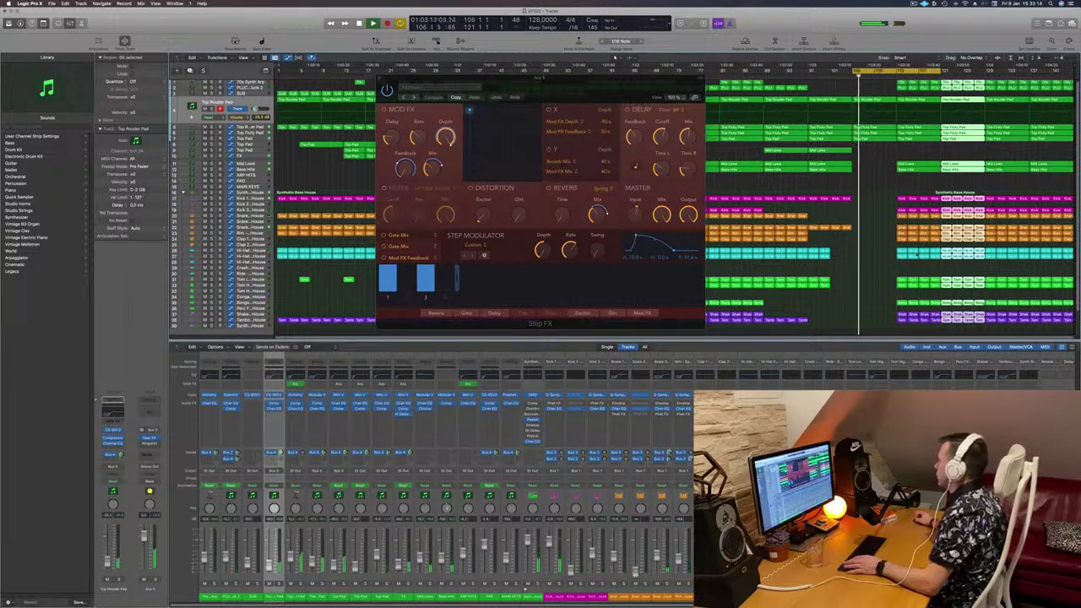
# Step: Delete all drum regions from bar 113 to bar 129 and close the Step FX window
pyautogui.moveTo(889, 187); pyautogui.dragTo(980, 331)
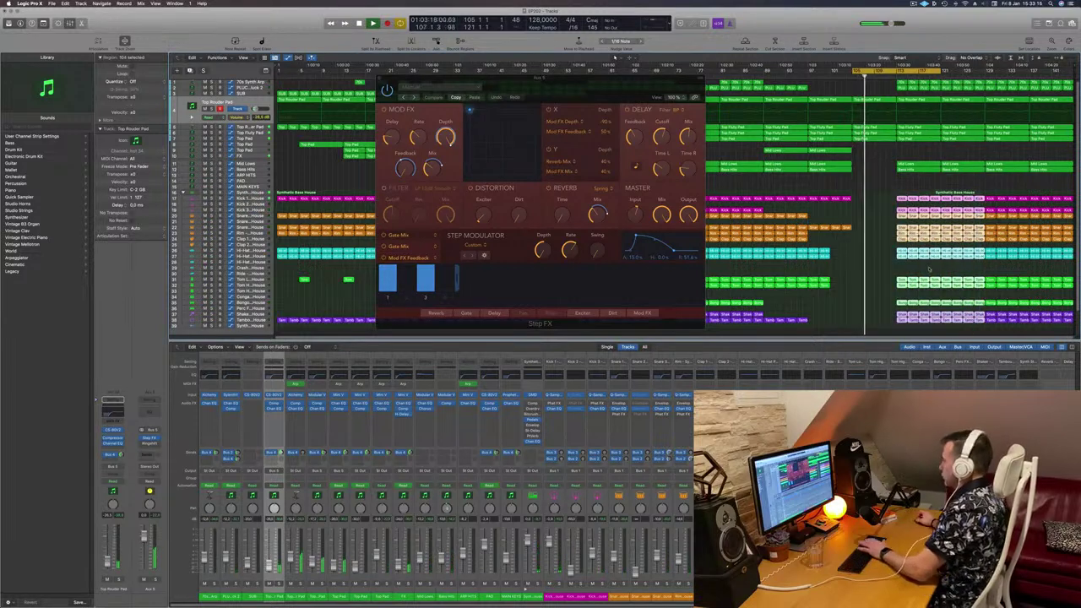
pyautogui.press('Delete')
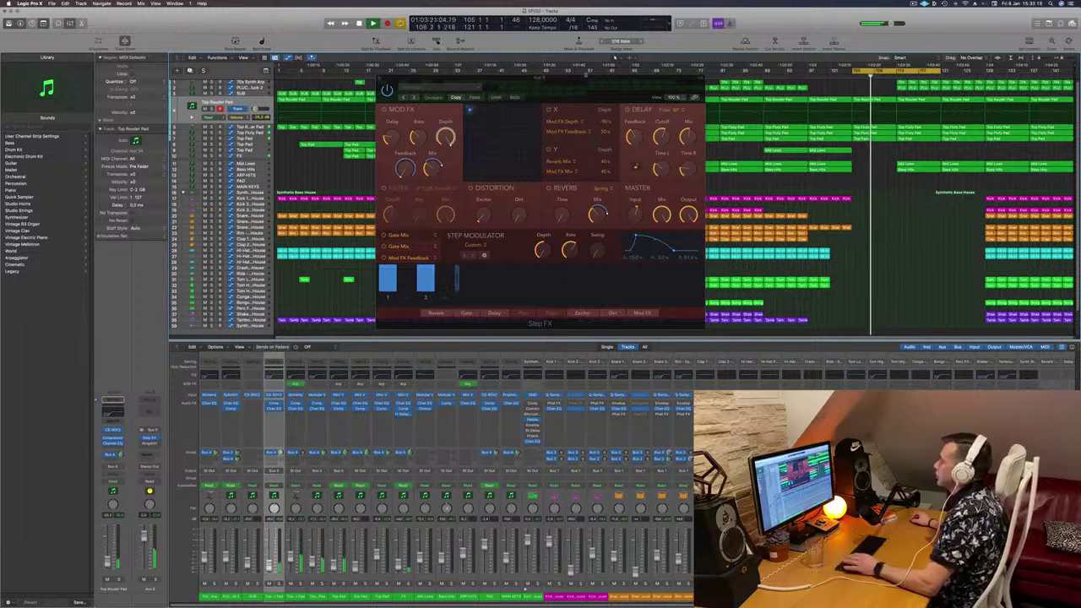
pyautogui.moveTo(582, 91); pyautogui.dragTo(523, 79)
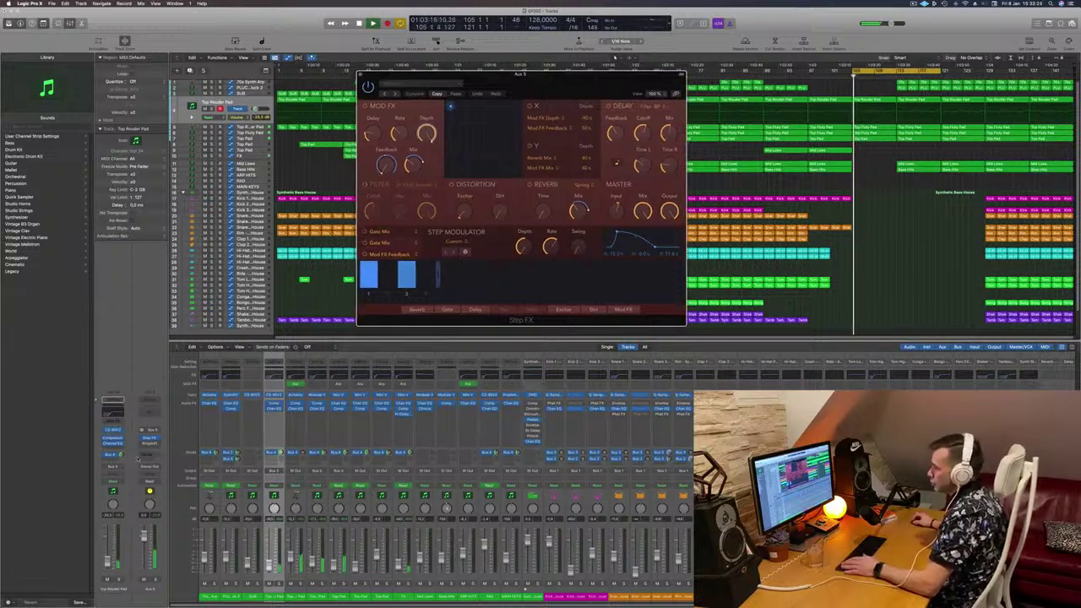
pyautogui.click(361, 76)
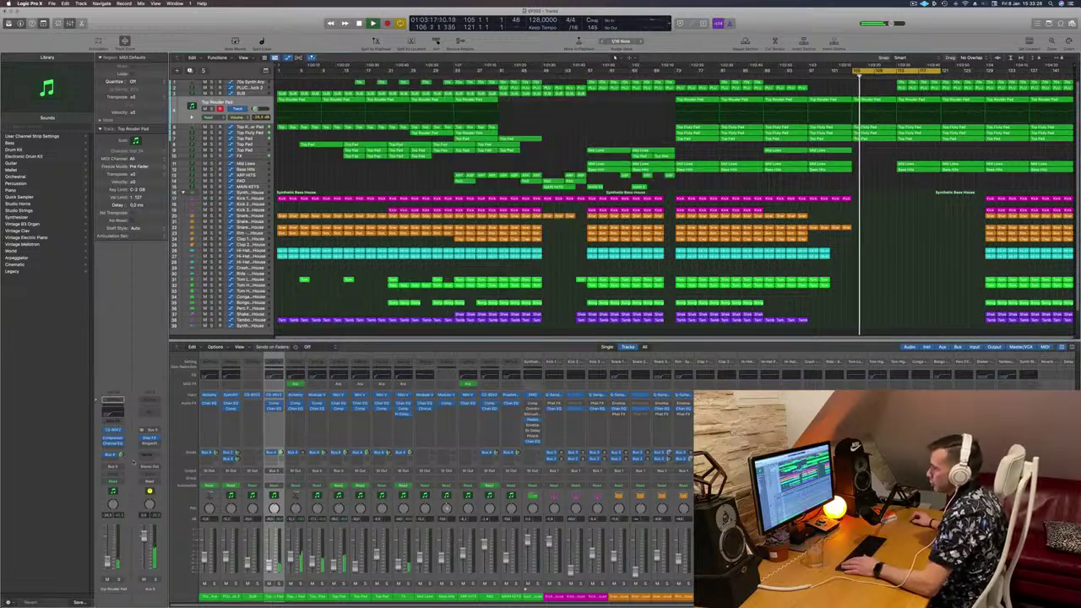
# Step: Add a Bus 4 → Aux 4 send to the Aux 5 channel, then stop playback
pyautogui.click(145, 454)
pyautogui.moveTo(145, 463)
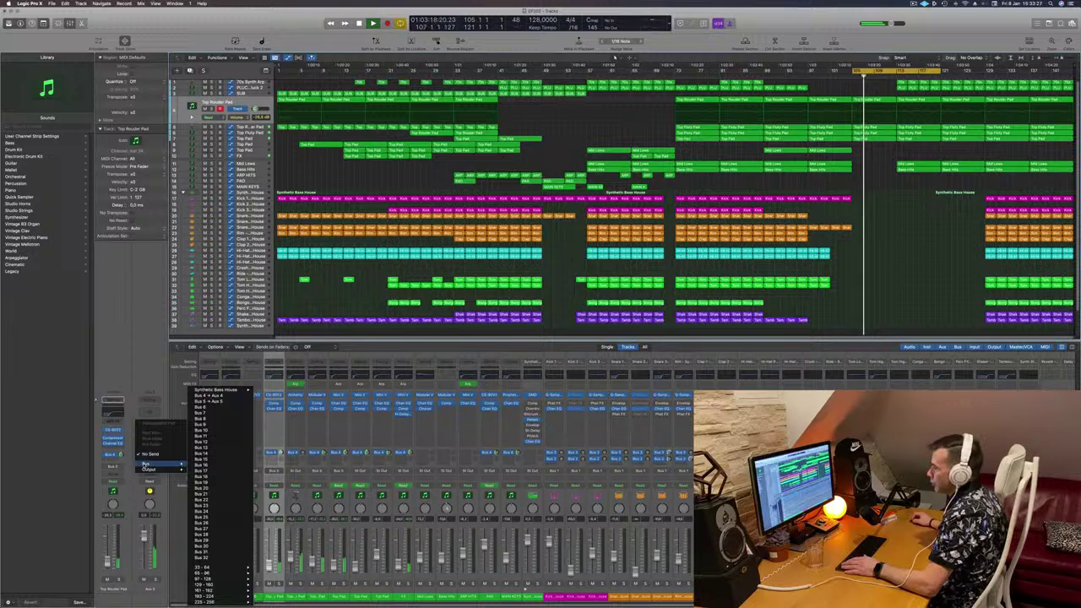
pyautogui.click(209, 395)
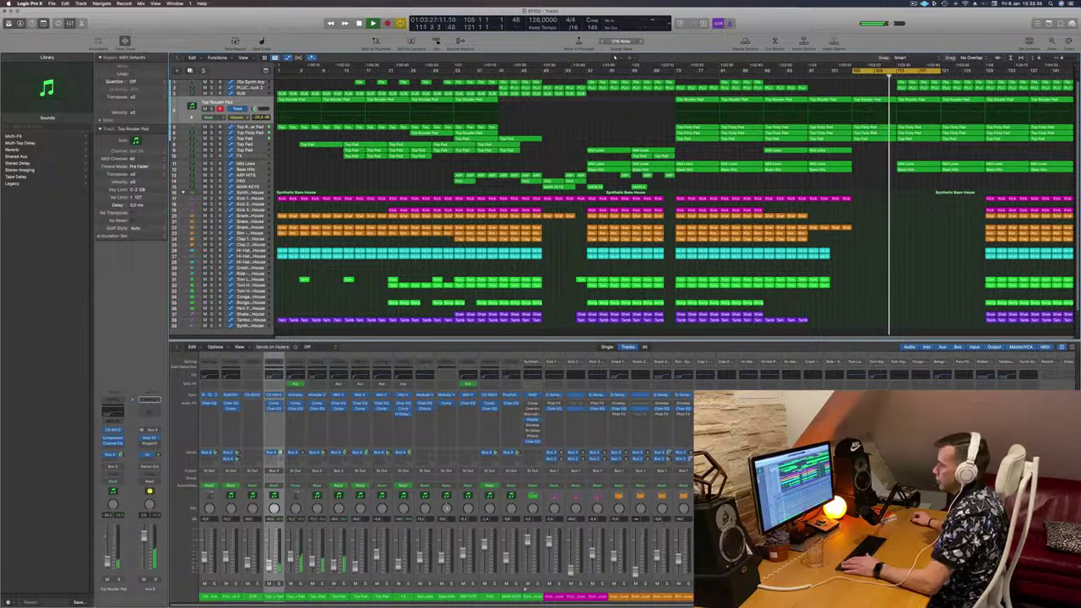
pyautogui.press('space')
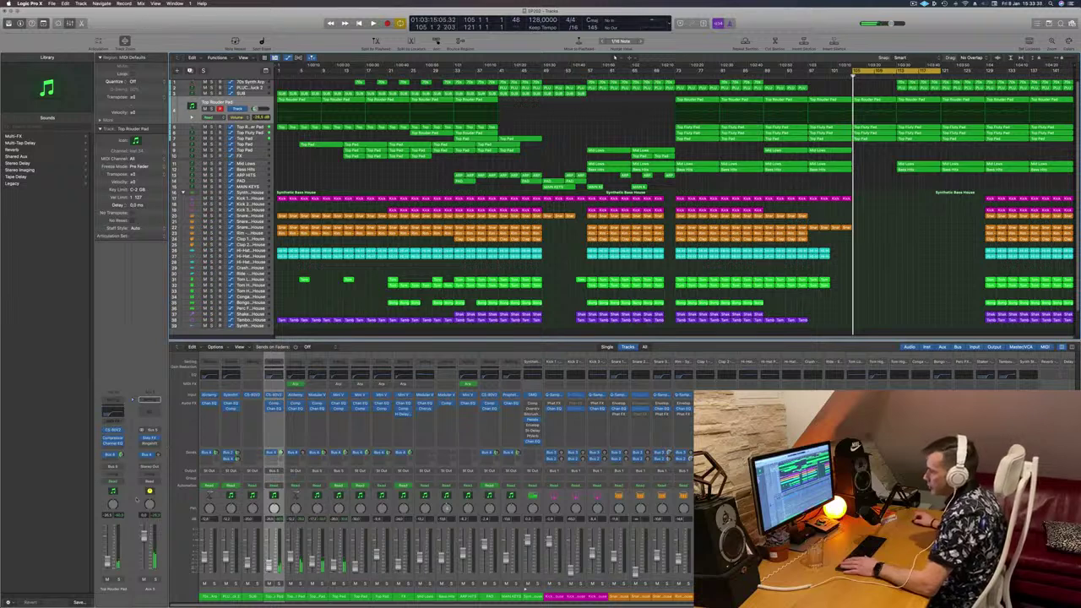
# Step: Set the Aux 5 channel's automation mode to Touch and play back the section
pyautogui.click(149, 483)
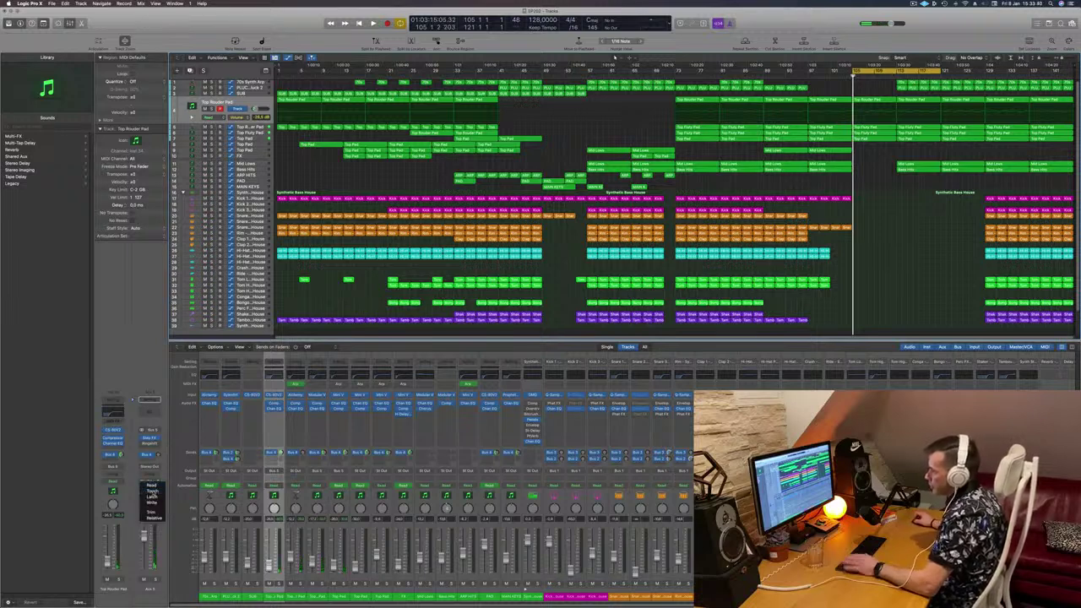
pyautogui.click(152, 492)
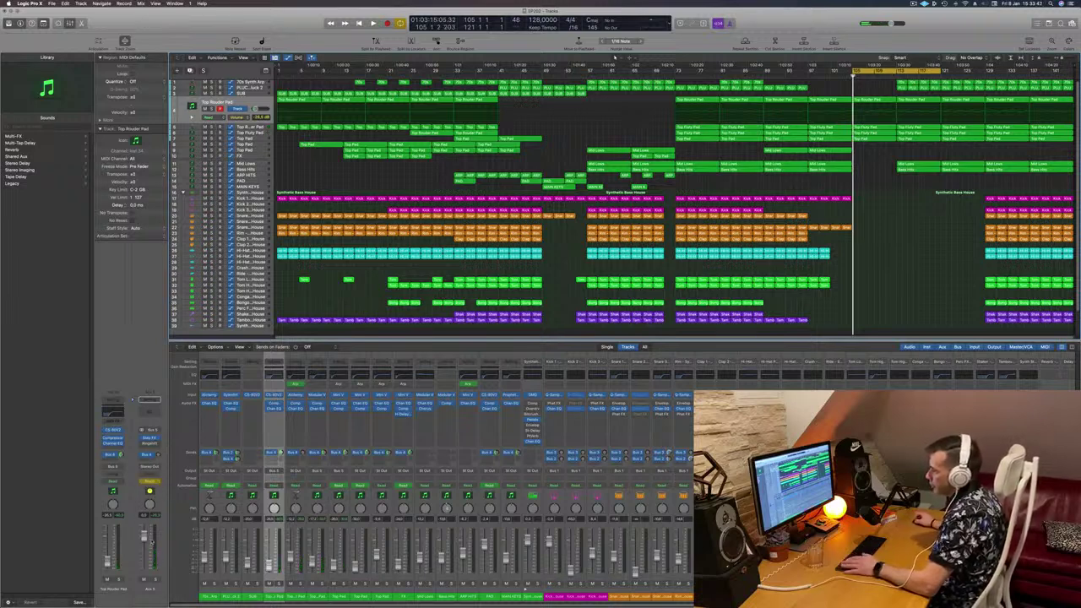
pyautogui.press('space')
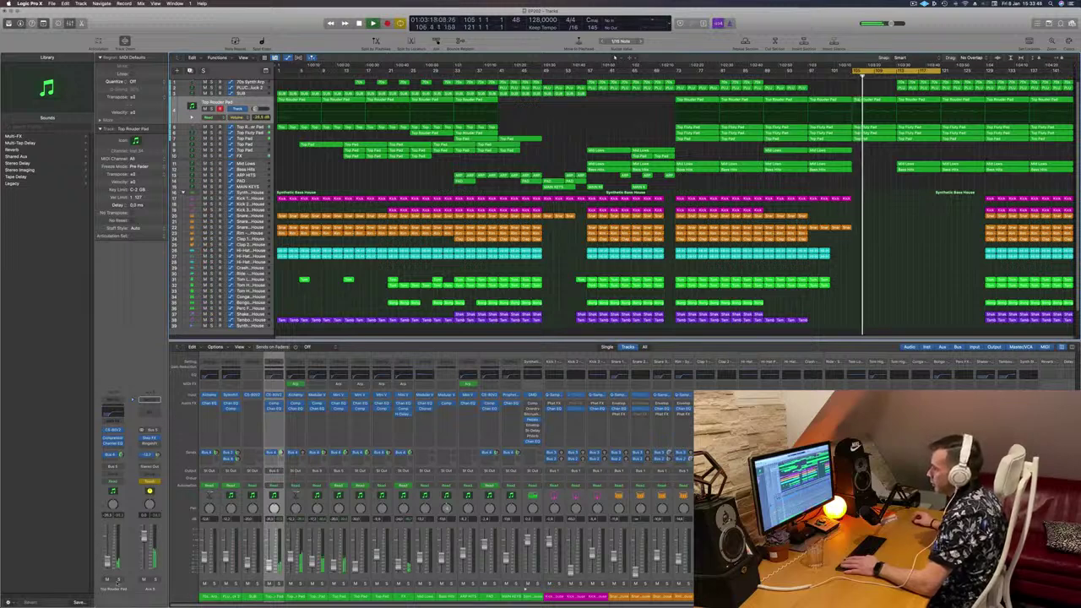
# Step: Create a track for the Aux 5 channel and move it directly above the Top Rouder Pad track
pyautogui.rightClick(146, 588)
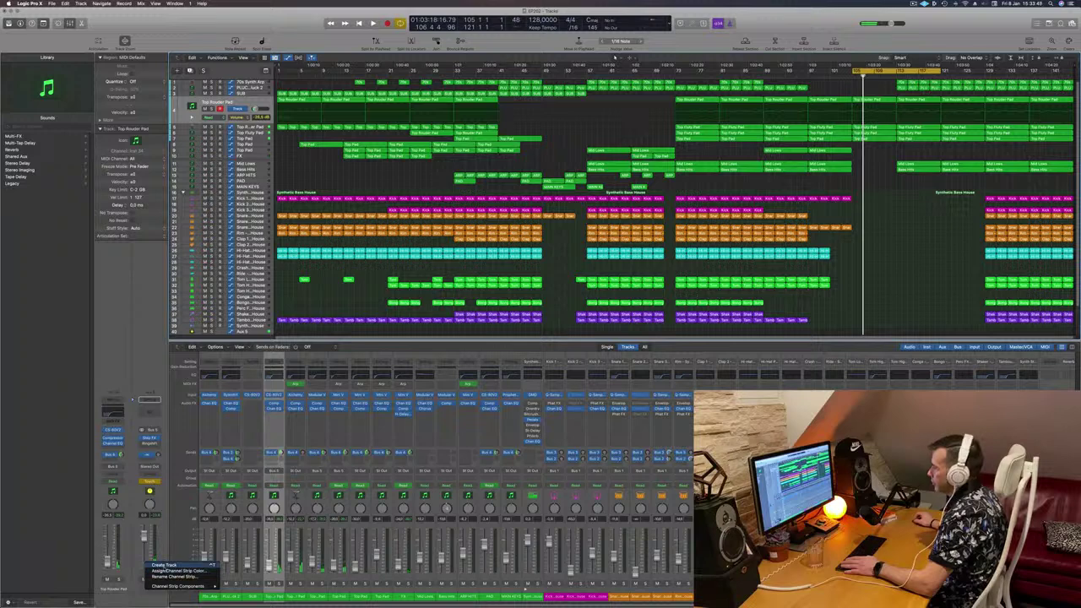
pyautogui.click(164, 565)
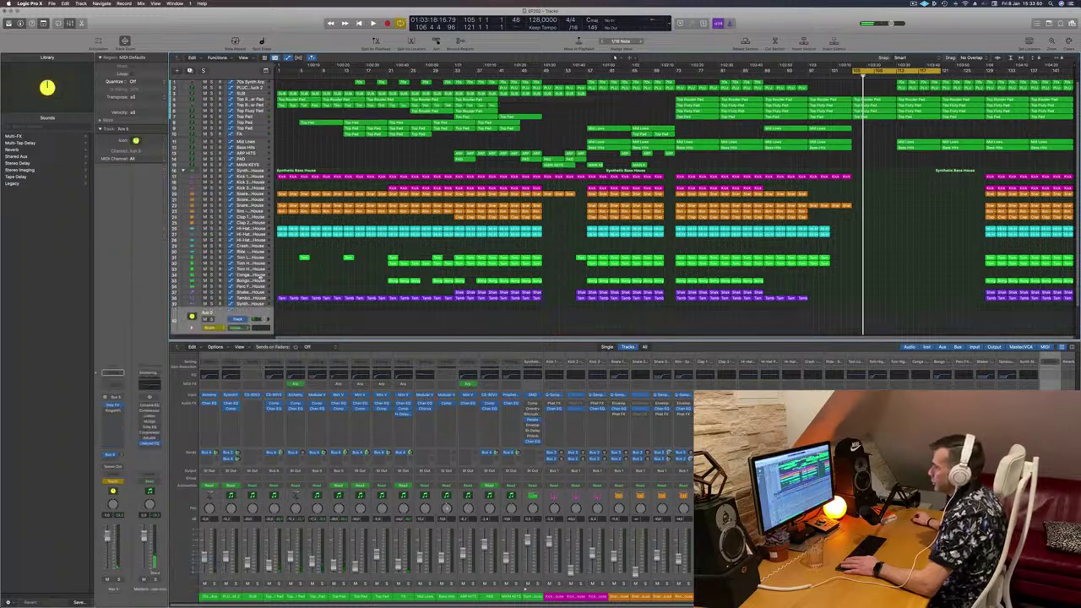
pyautogui.moveTo(192, 317); pyautogui.dragTo(258, 102)
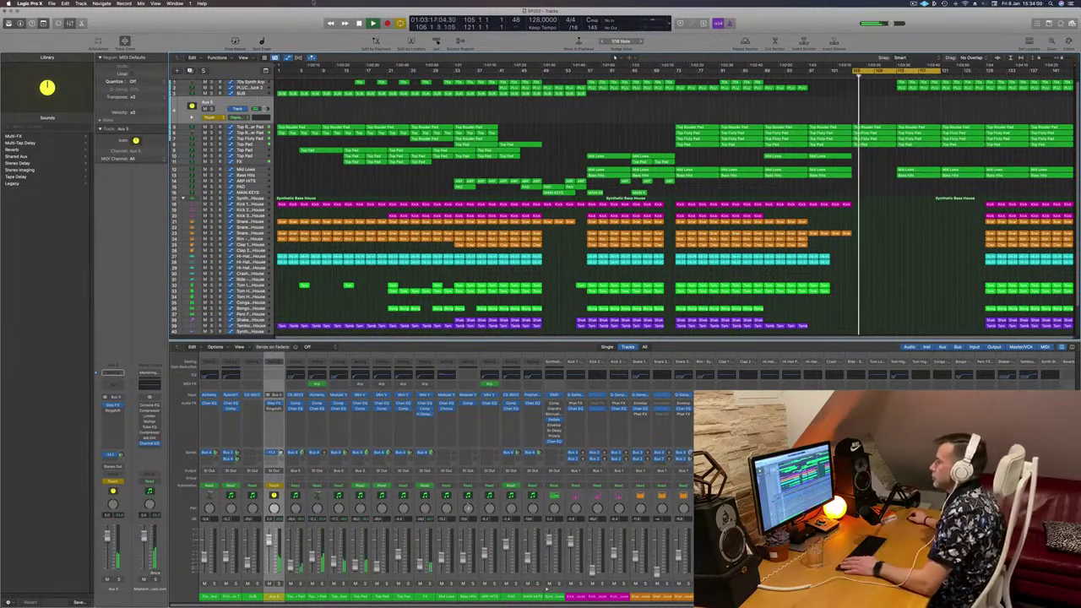
# Step: In Read mode, draw Send 1 → Aux 4 automation on the Aux 5 track, rising from bar 105 to 113 and dropping right after
pyautogui.click(240, 119)
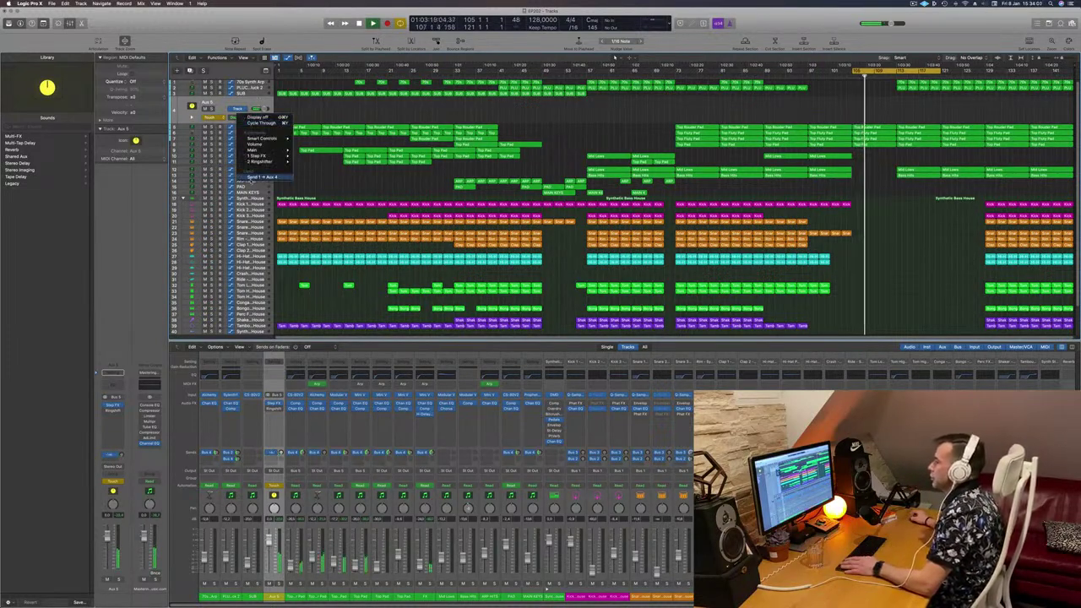
pyautogui.click(263, 177)
pyautogui.click(209, 117)
pyautogui.click(211, 112)
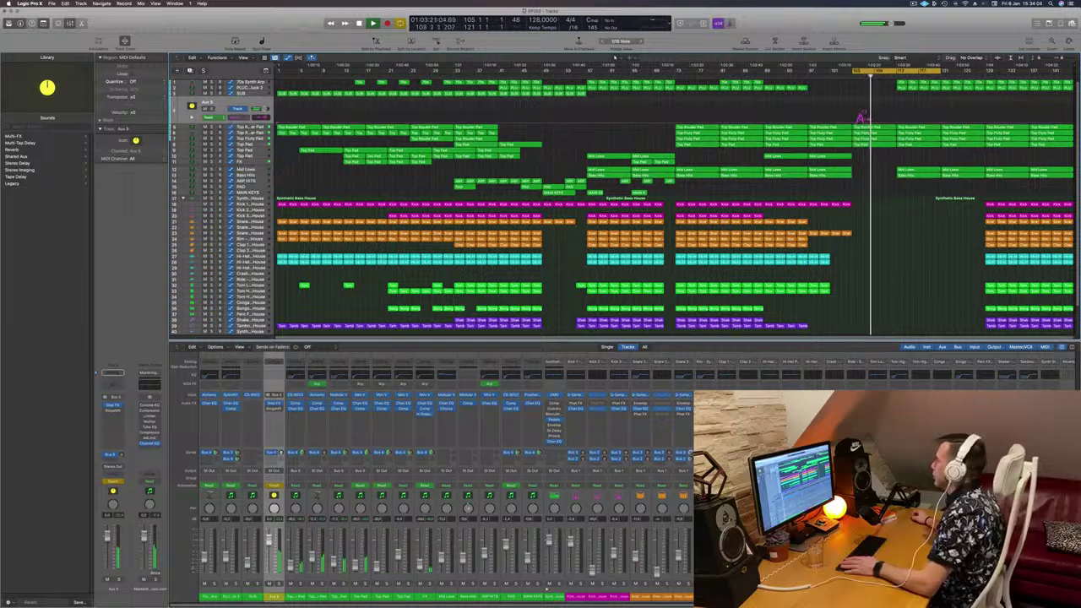
pyautogui.press('space')
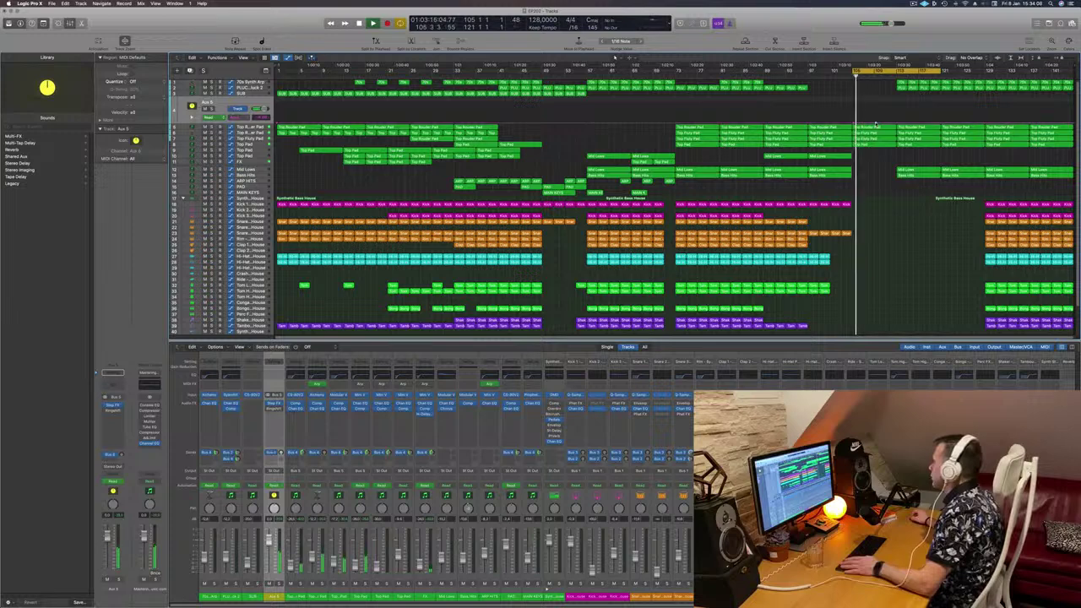
pyautogui.moveTo(875, 124); pyautogui.dragTo(877, 110)
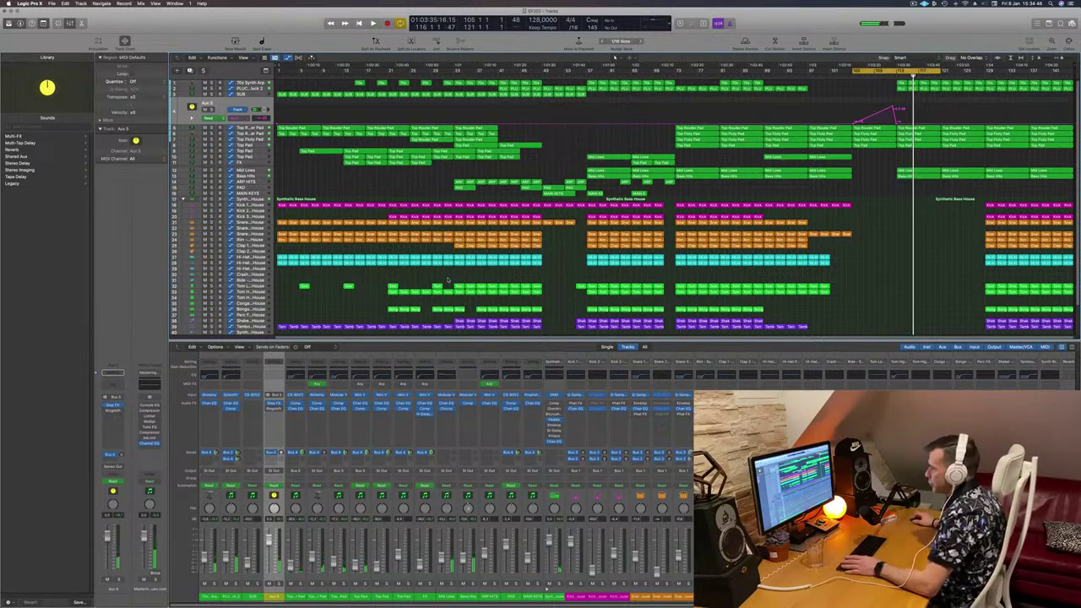
# Step: Check the Aux 5 send's options without changing them and play back the automated section
pyautogui.click(113, 455)
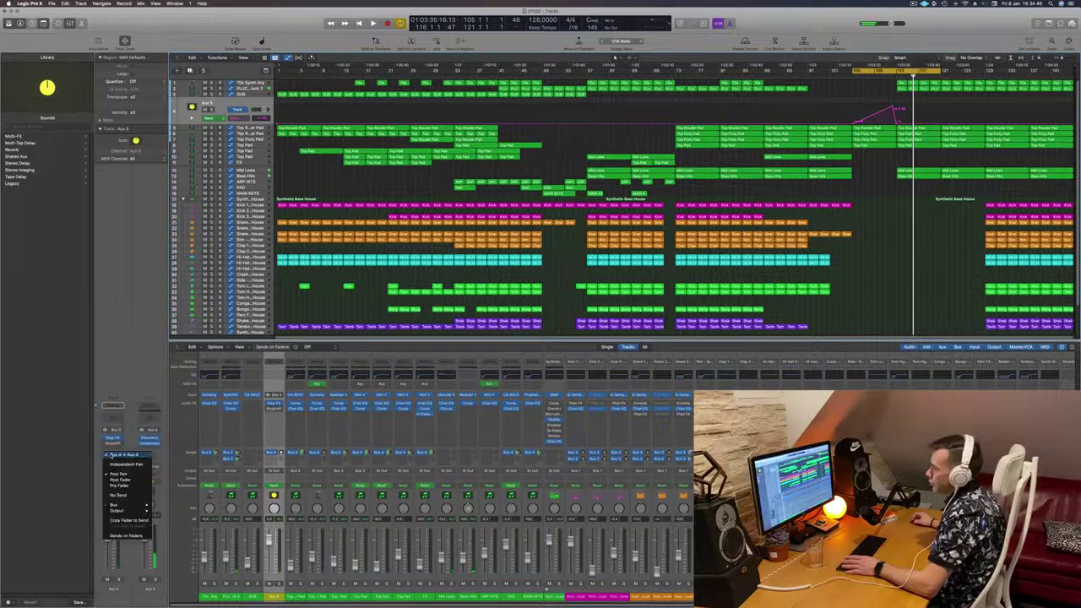
pyautogui.click(161, 307)
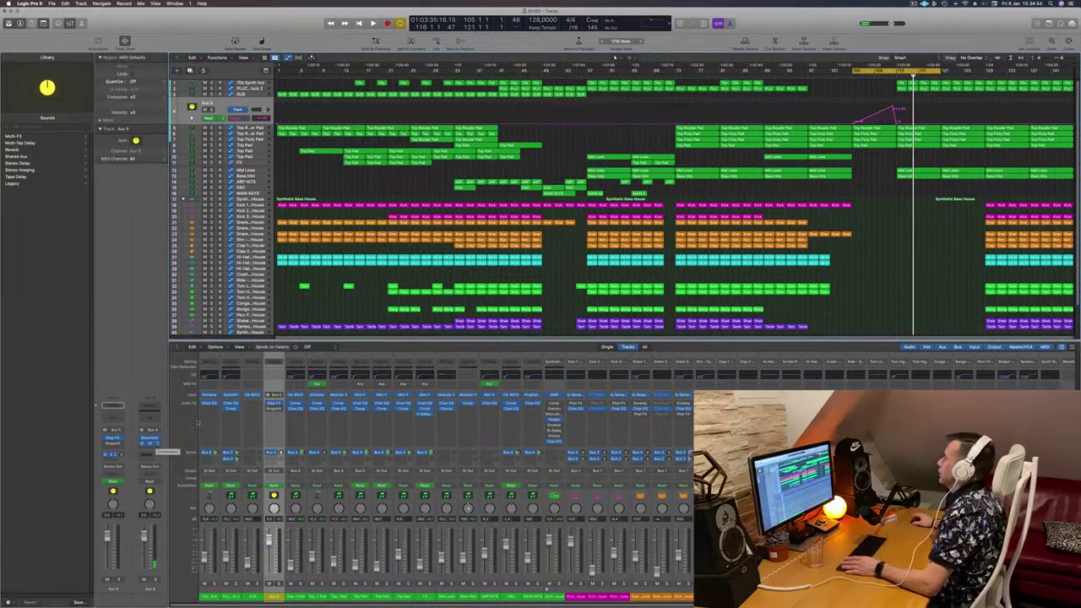
pyautogui.press('space')
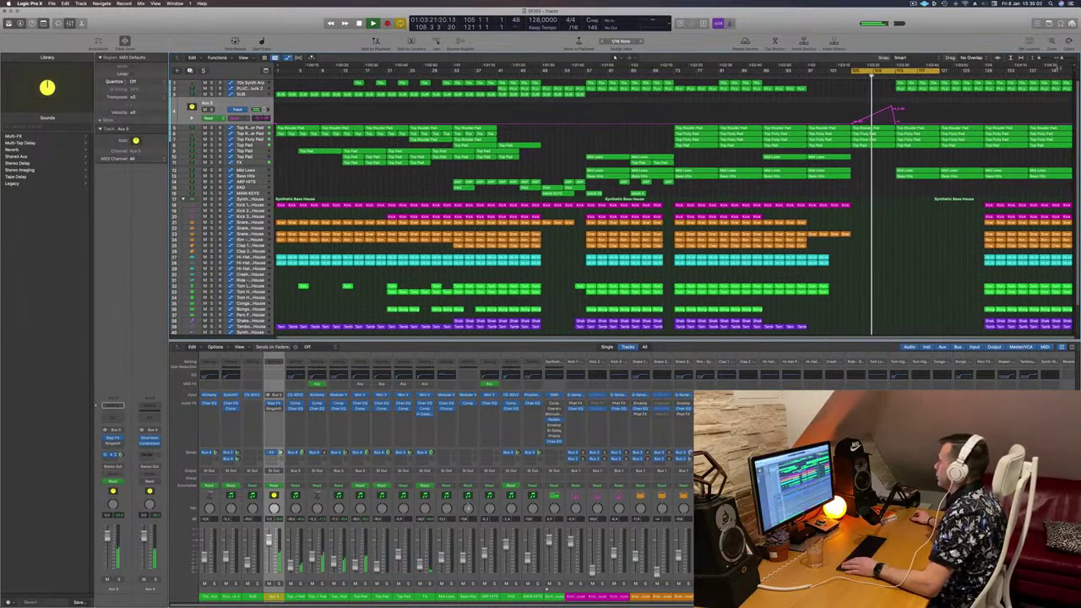
# Step: Move the project end marker well beyond the last regions of the arrangement
pyautogui.moveTo(1073, 71); pyautogui.dragTo(1078, 74)
pyautogui.hscroll(10, 1036, 81)
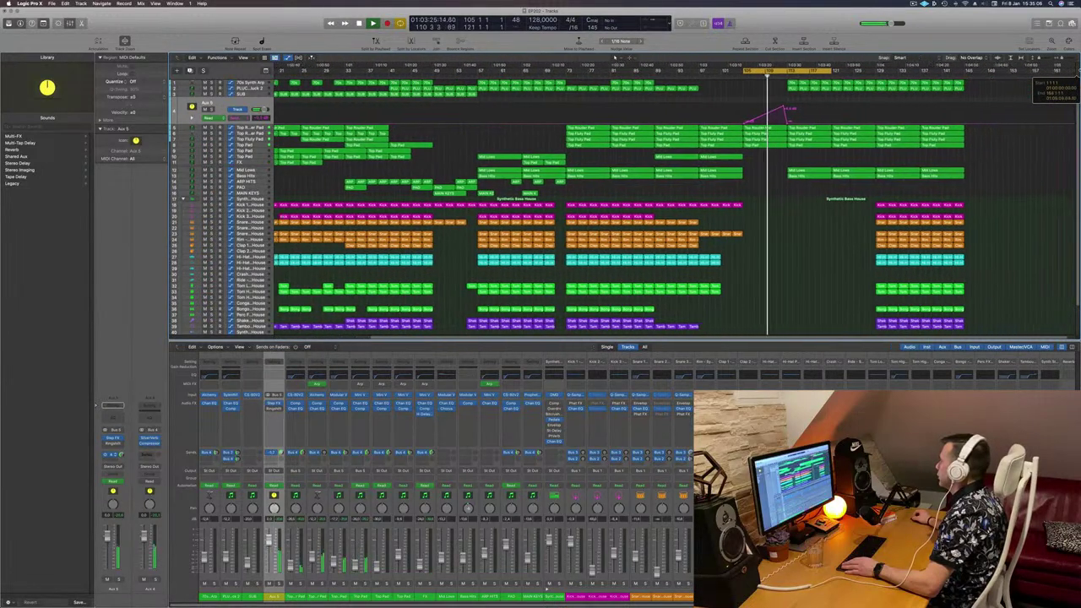
pyautogui.hscroll(2, 1036, 81)
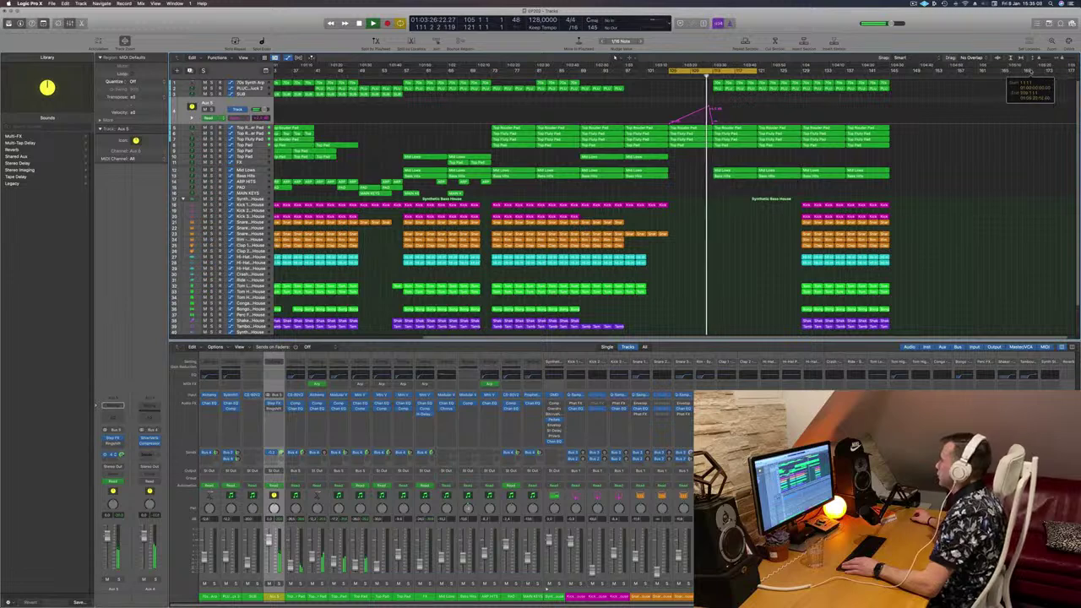
# Step: Copy the last Kick 1 region before bar 105 to the start of bar 113
pyautogui.press('super+Right')
pyautogui.press('super+Right')
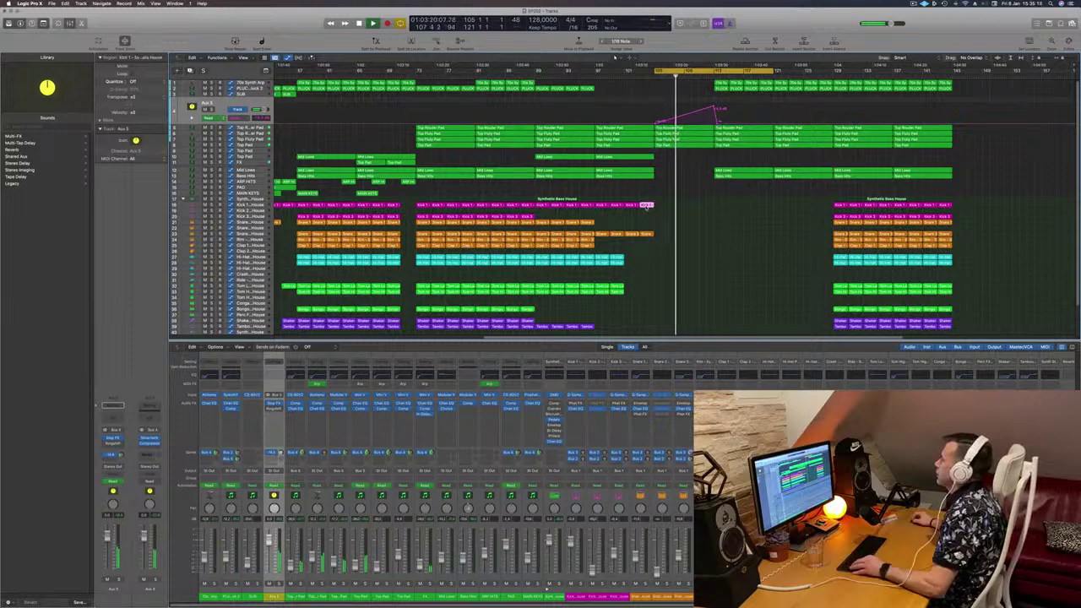
pyautogui.moveTo(649, 209); pyautogui.dragTo(721, 208)
# Step: Open the copied Kick 1 region in the Piano Roll and delete its last three notes
pyautogui.doubleClick(721, 205)
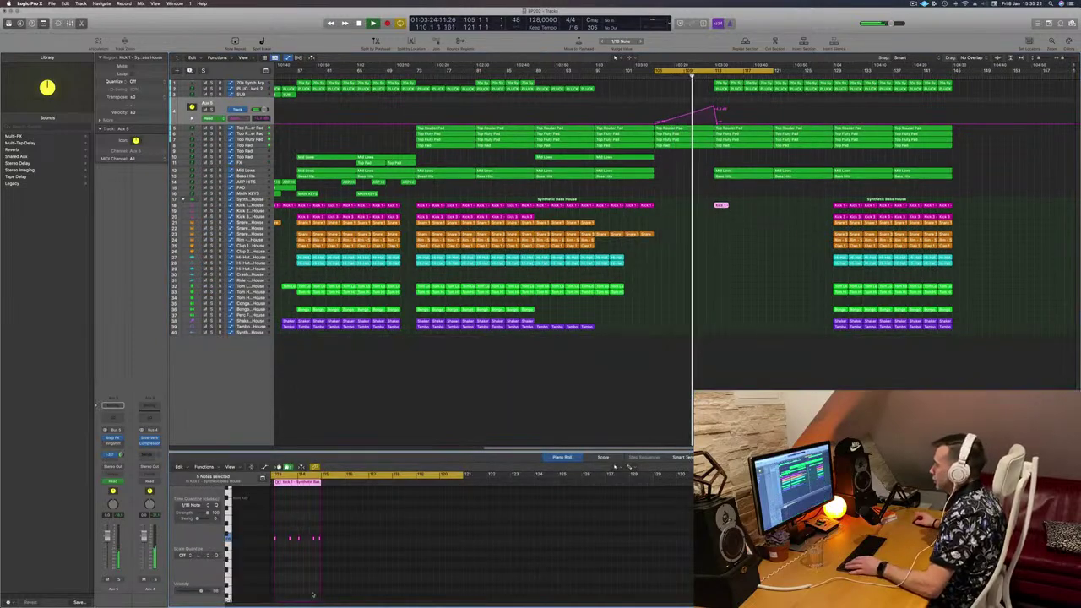
pyautogui.moveTo(296, 535); pyautogui.dragTo(322, 545)
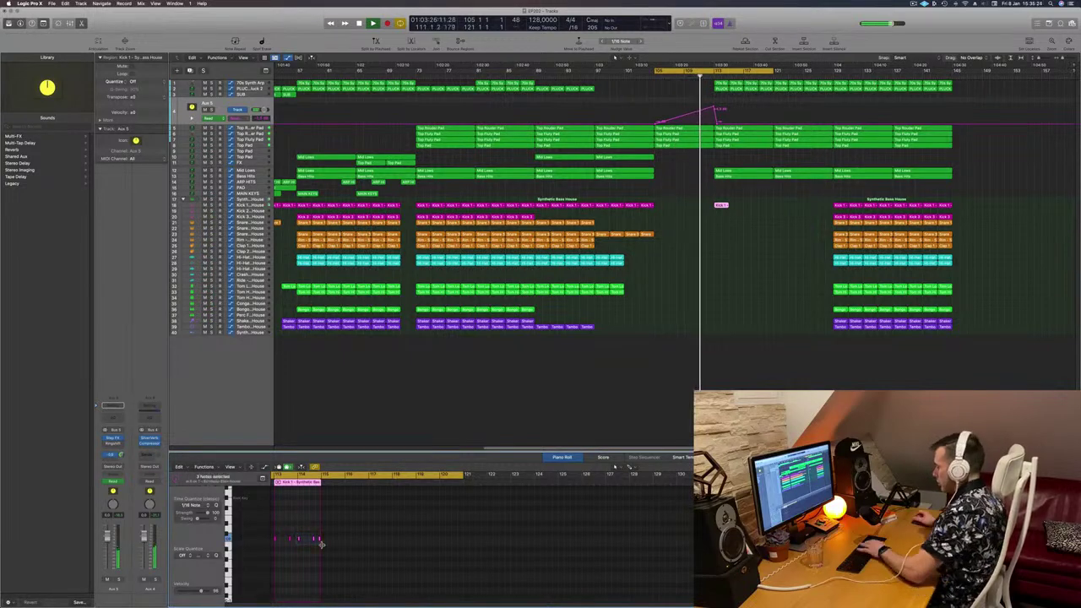
pyautogui.press('BackSpace')
# Step: Delete the second kick note from the copied Kick 1 region, keeping only the hit at bar 113
pyautogui.press('super+Right')
pyautogui.press('super+Right')
pyautogui.press('super+Right')
pyautogui.press('super+Right')
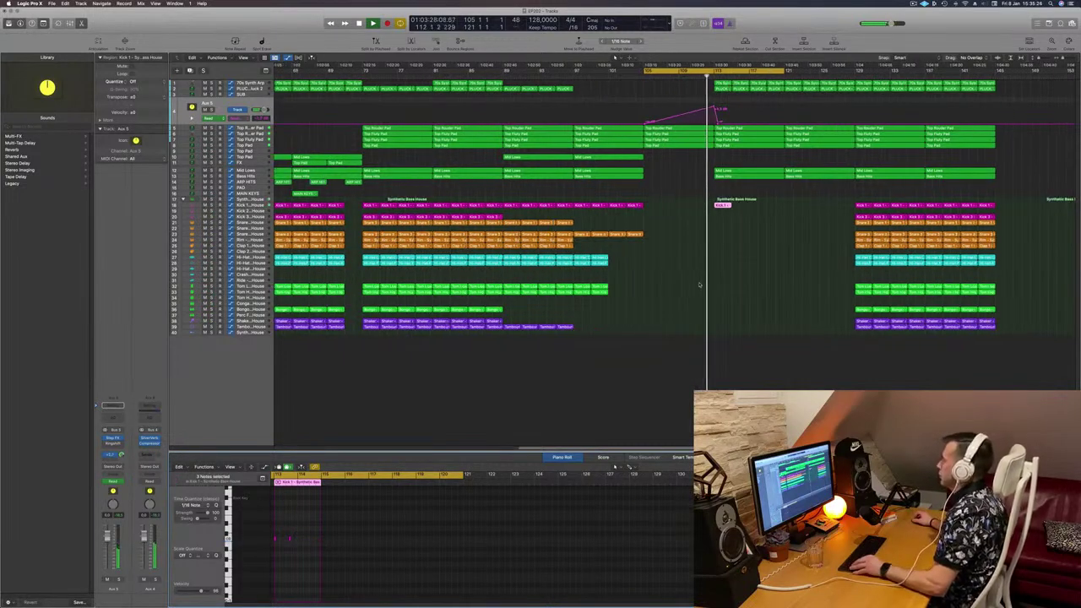
pyautogui.hscroll(-1, 756, 283)
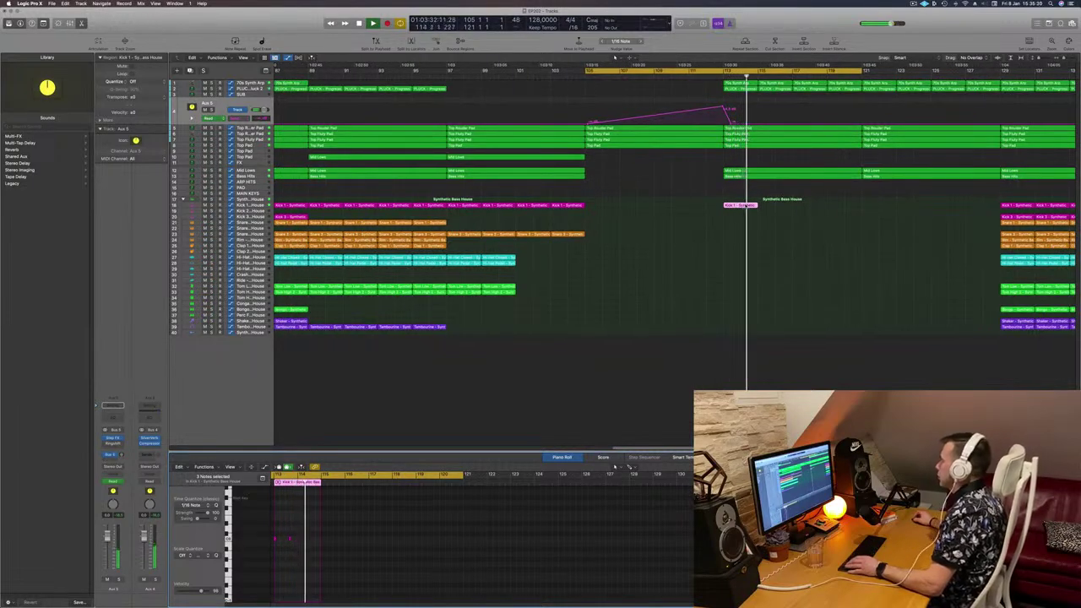
pyautogui.hscroll(-5, 600, 529)
pyautogui.press('BackSpace')
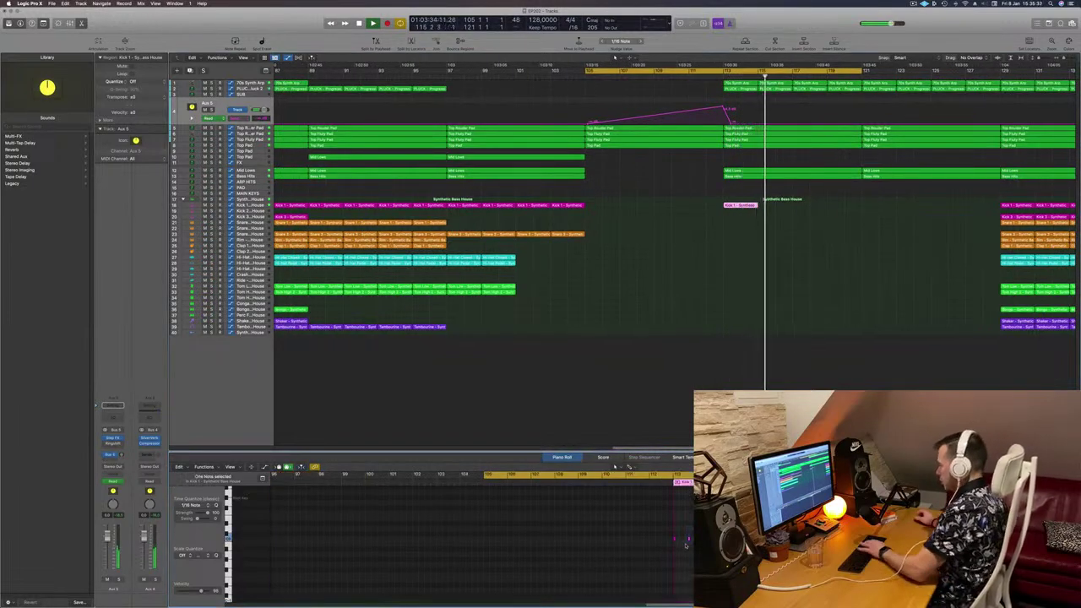
# Step: Repeat the single-hit Kick 1 region at bar 113 so that four regions fill the stretch up to bar 121
pyautogui.click(741, 206)
pyautogui.press('space')
pyautogui.press('space')
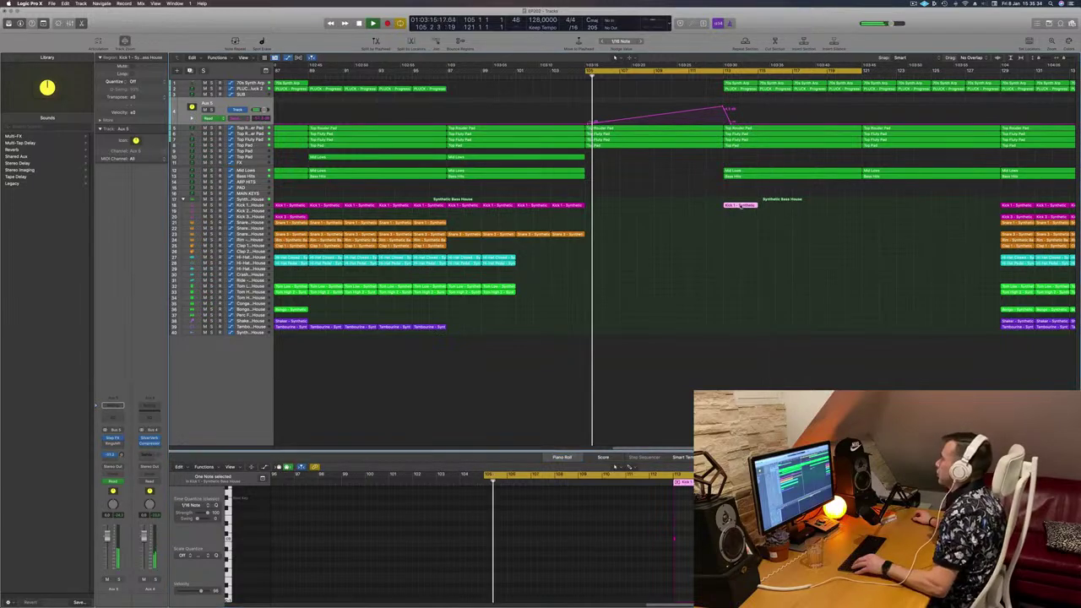
pyautogui.moveTo(742, 207); pyautogui.dragTo(790, 212)
pyautogui.press('super+Left')
pyautogui.press('super+Left')
pyautogui.press('super+Left')
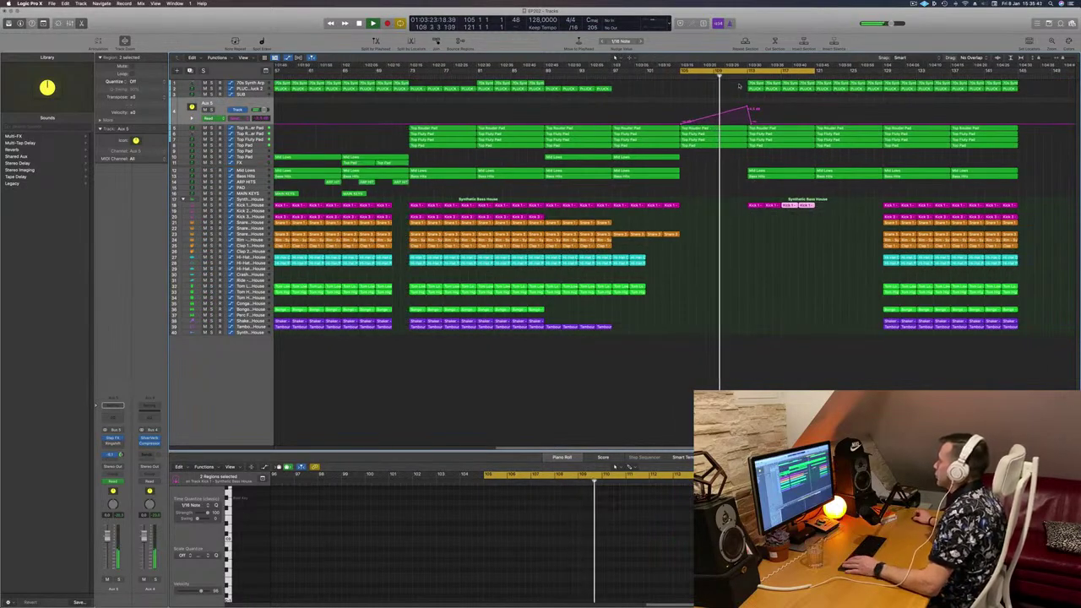
# Step: Delete the four 70s Synth Arp regions between bars 113 and 121
pyautogui.moveTo(738, 83); pyautogui.dragTo(803, 84)
pyautogui.press('Delete')
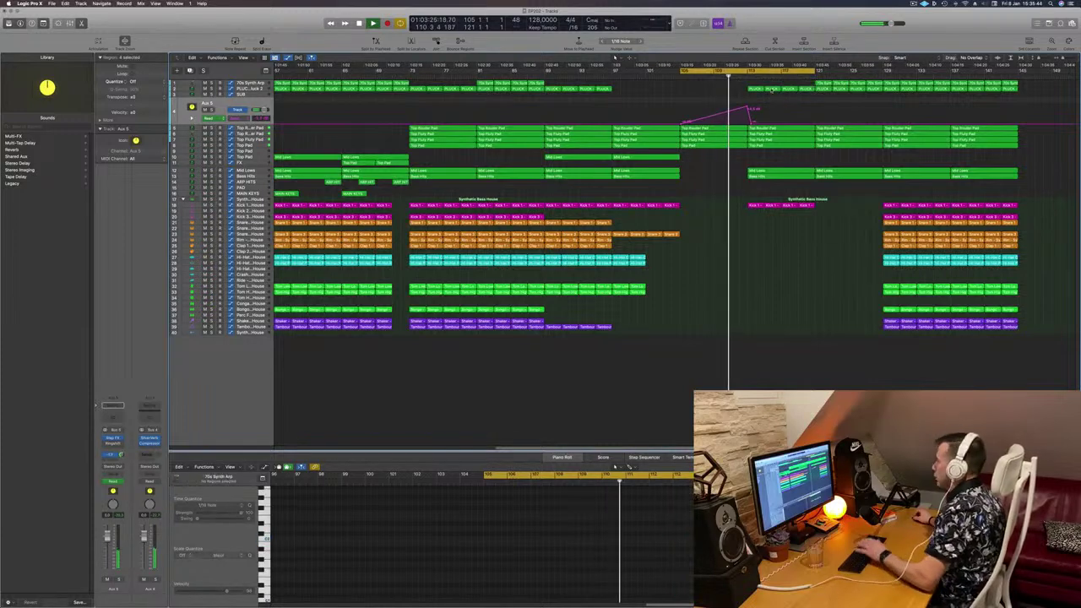
# Step: Reshape the Progressive Pluck track's automation between bars 113 and 121 into one gradual rise
pyautogui.click(770, 173)
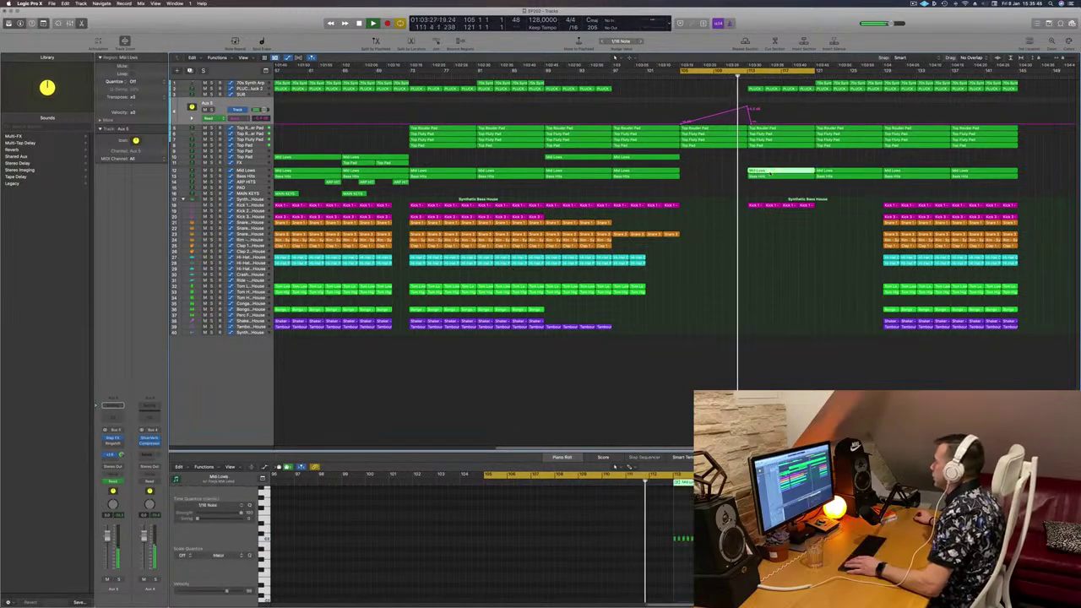
pyautogui.press('super+Left')
pyautogui.press('super+Left')
pyautogui.press('super+Left')
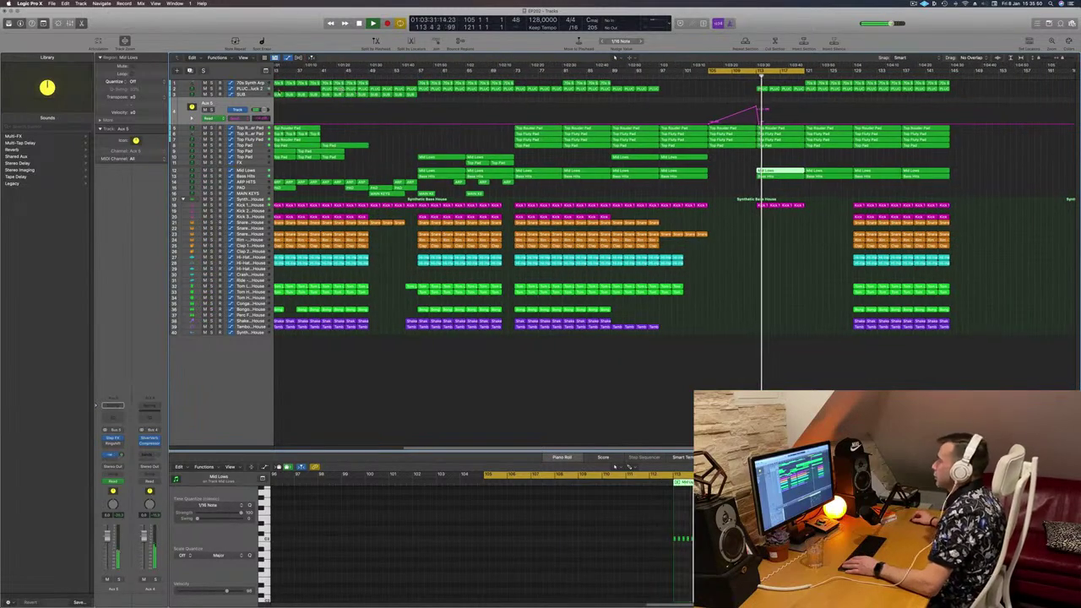
pyautogui.click(248, 89)
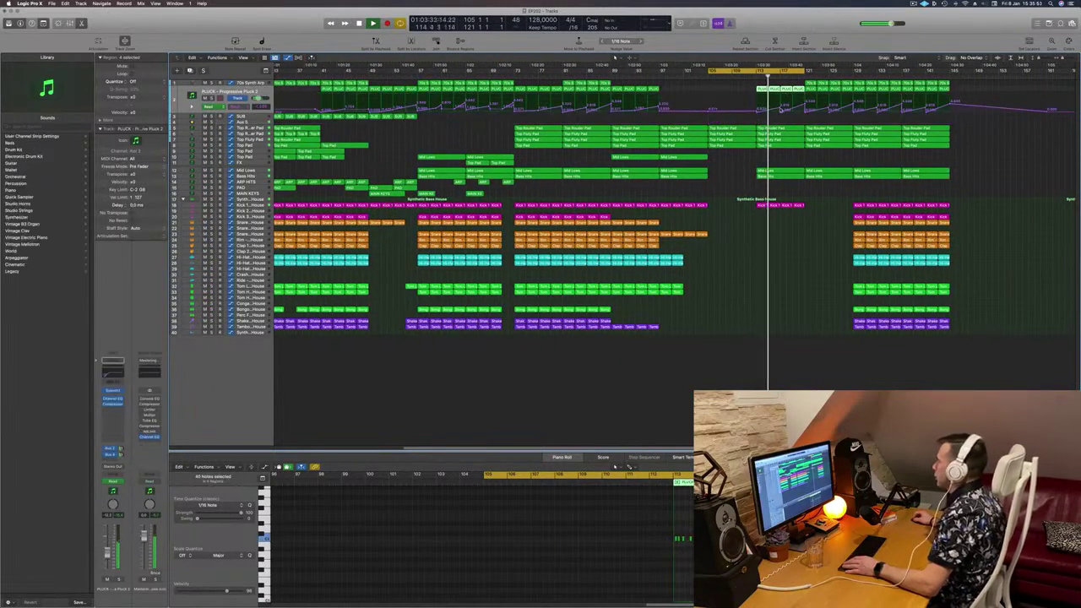
pyautogui.click(782, 110)
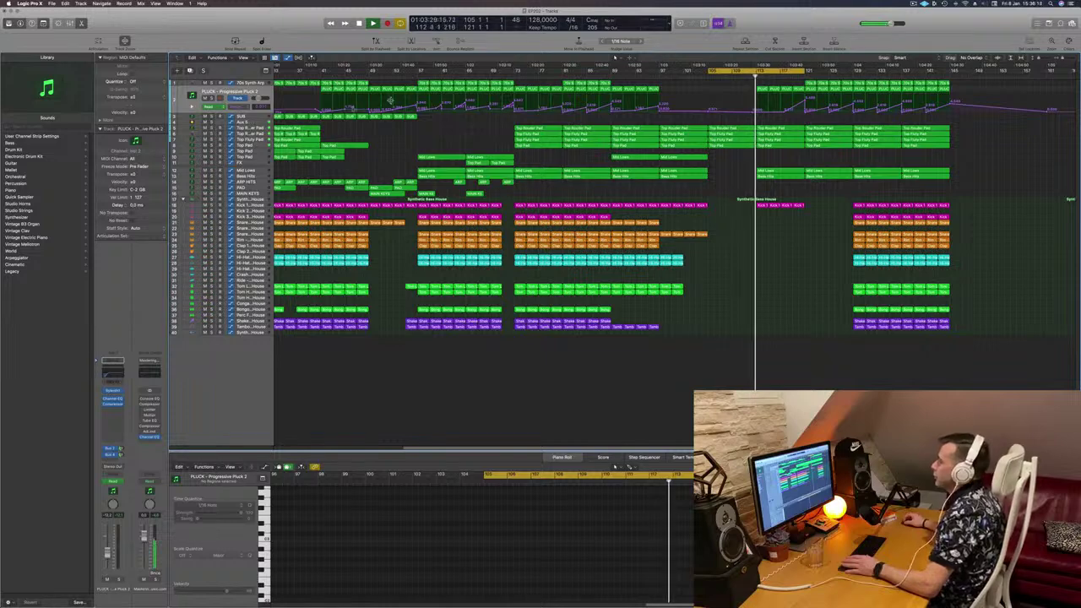
# Step: Add a second send automation ramp on the Aux 5 track, rising from bar 113 to bar 121
pyautogui.click(259, 123)
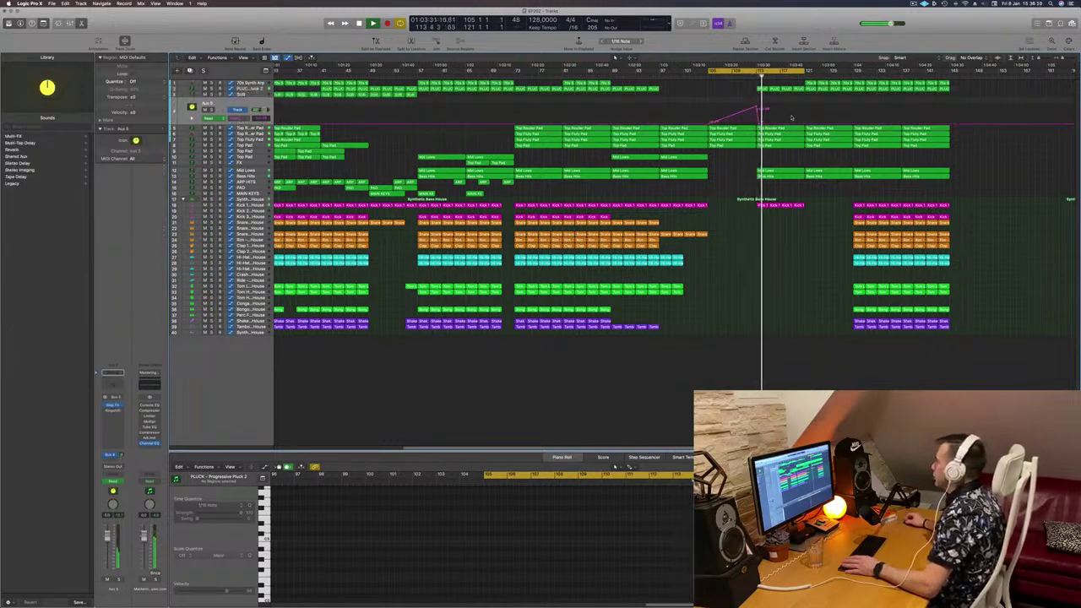
pyautogui.moveTo(803, 125); pyautogui.dragTo(804, 110)
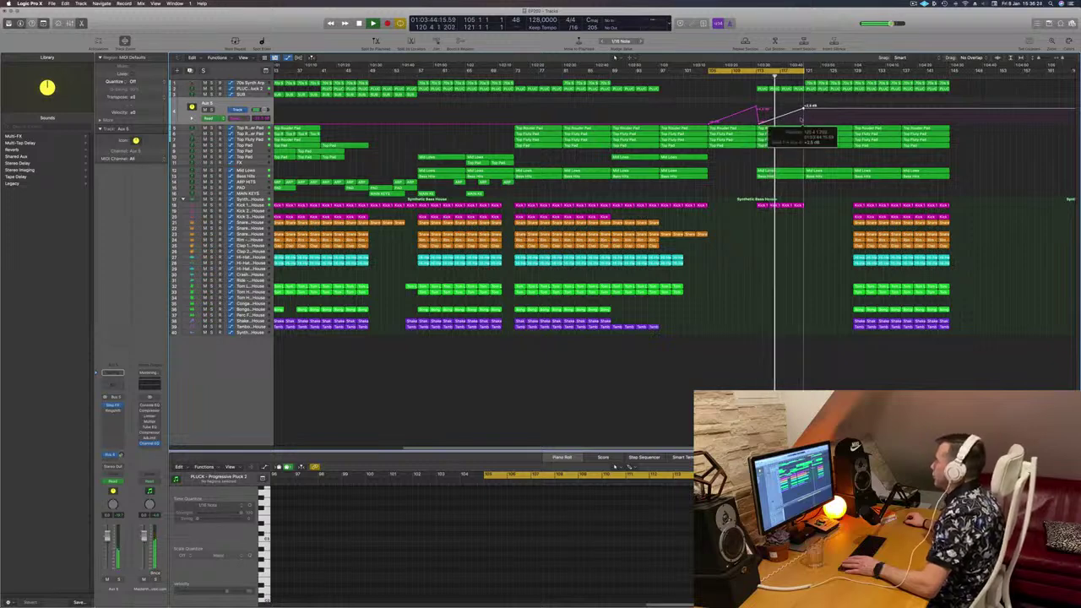
# Step: Delete the surplus Kick 1 copies after bar 113 and move the remaining copy to bar 121
pyautogui.click(773, 206)
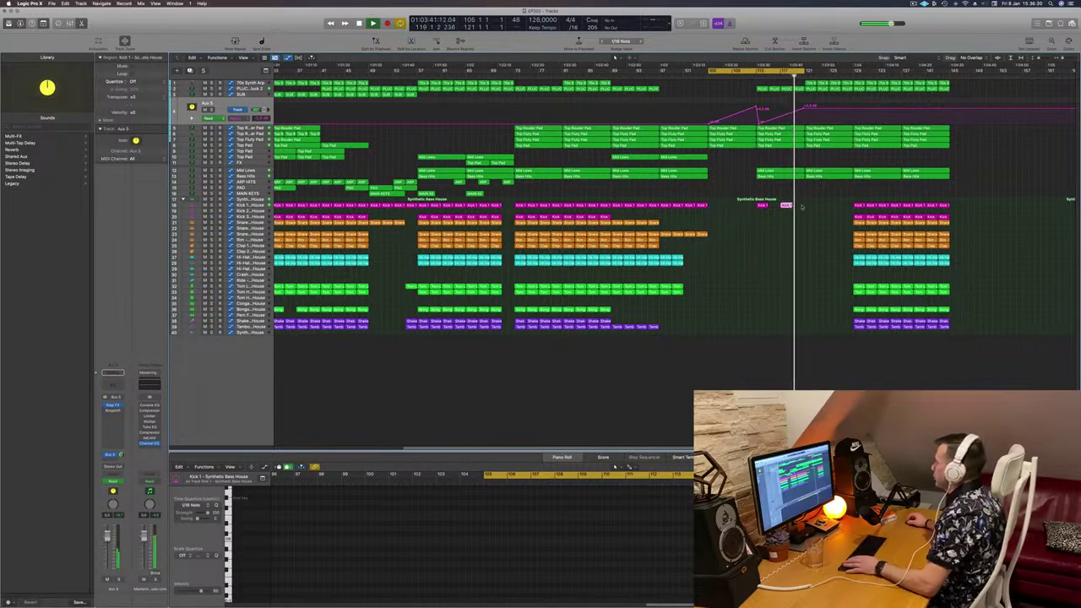
pyautogui.moveTo(789, 205); pyautogui.dragTo(809, 206)
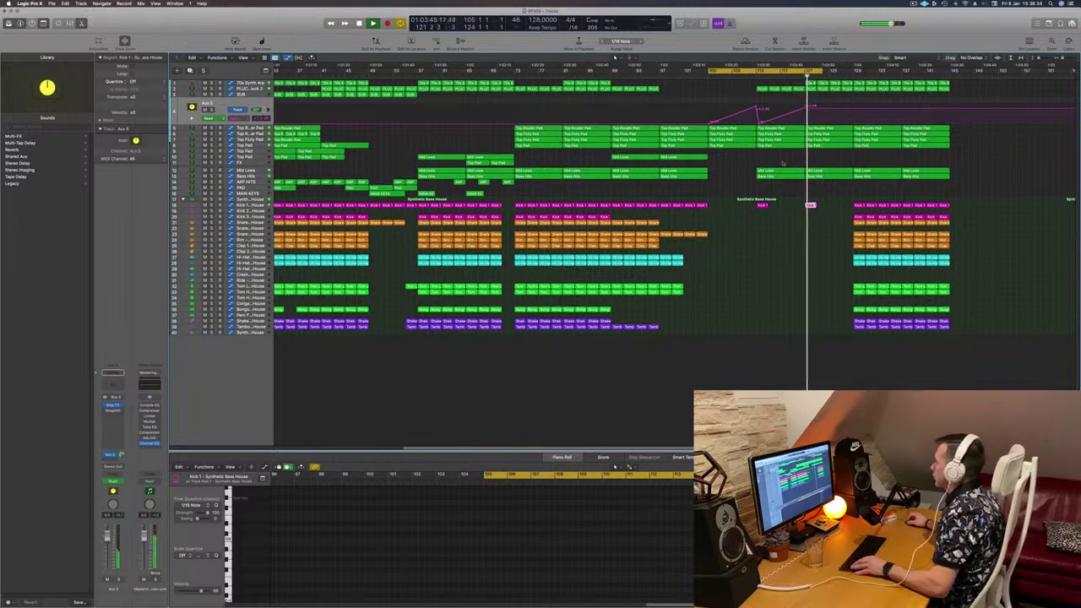
# Step: Rework the Progressive Pluck track's automation after bar 121 so it falls gradually from the peak
pyautogui.scroll(-2, 788, 157)
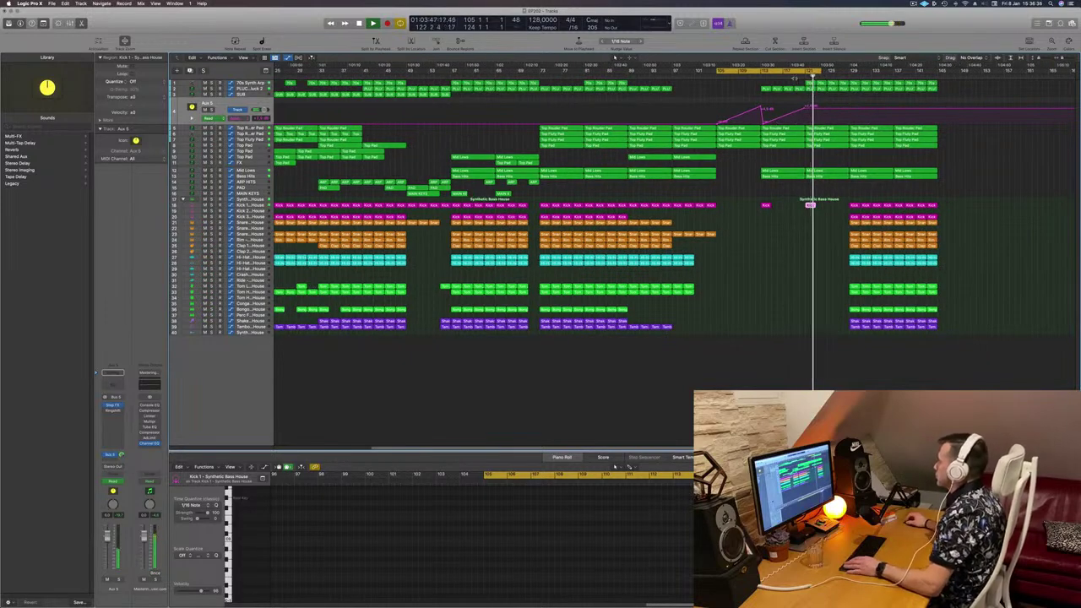
pyautogui.click(253, 88)
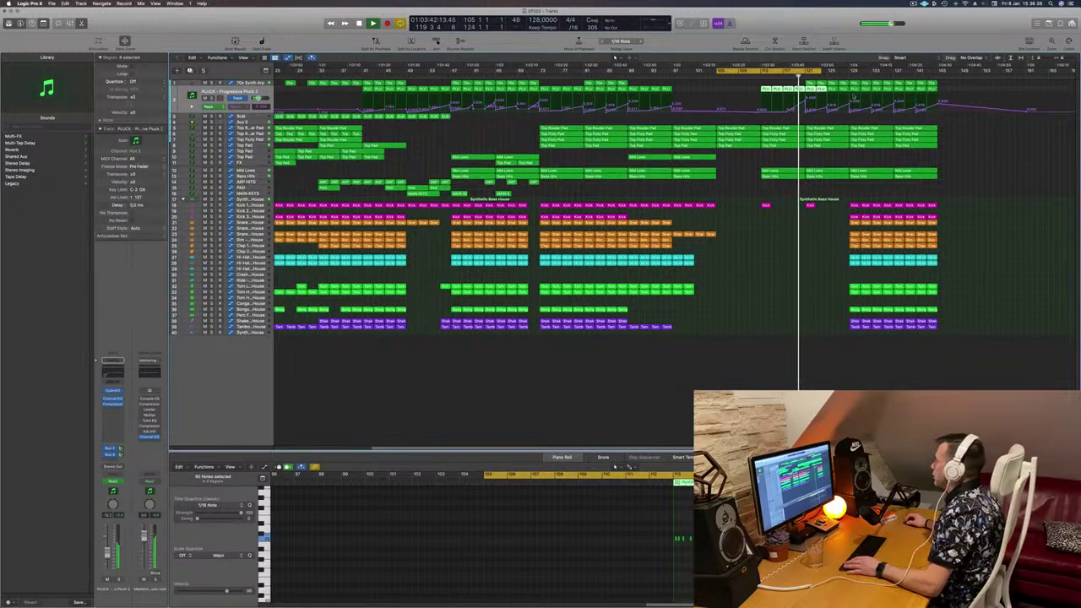
pyautogui.click(805, 113)
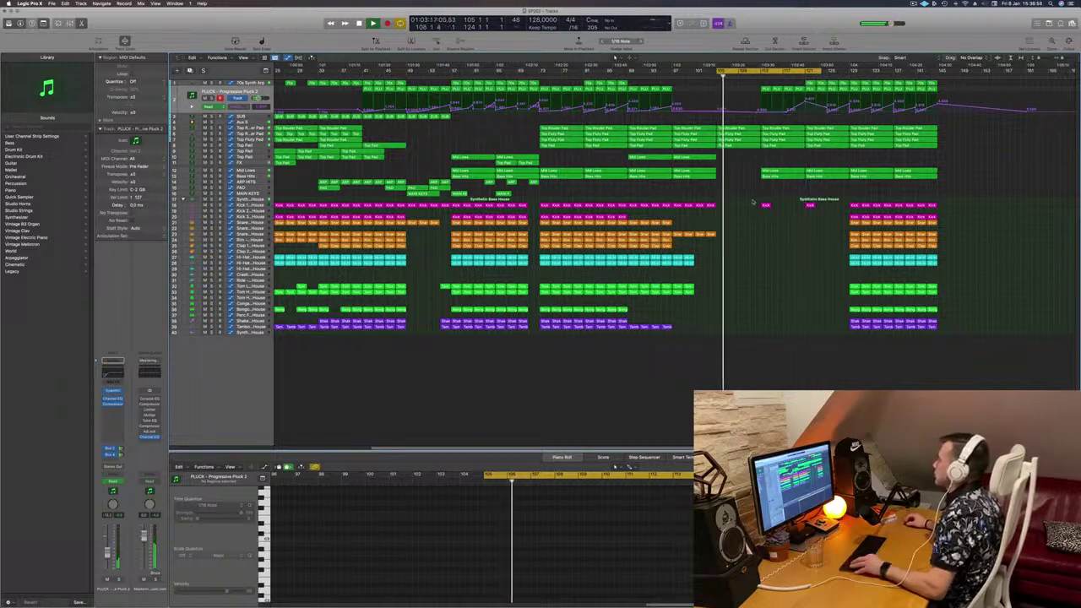
# Step: Copy the four early Top Pad regions on the FX track to bar 113
pyautogui.hscroll(-3, 750, 200)
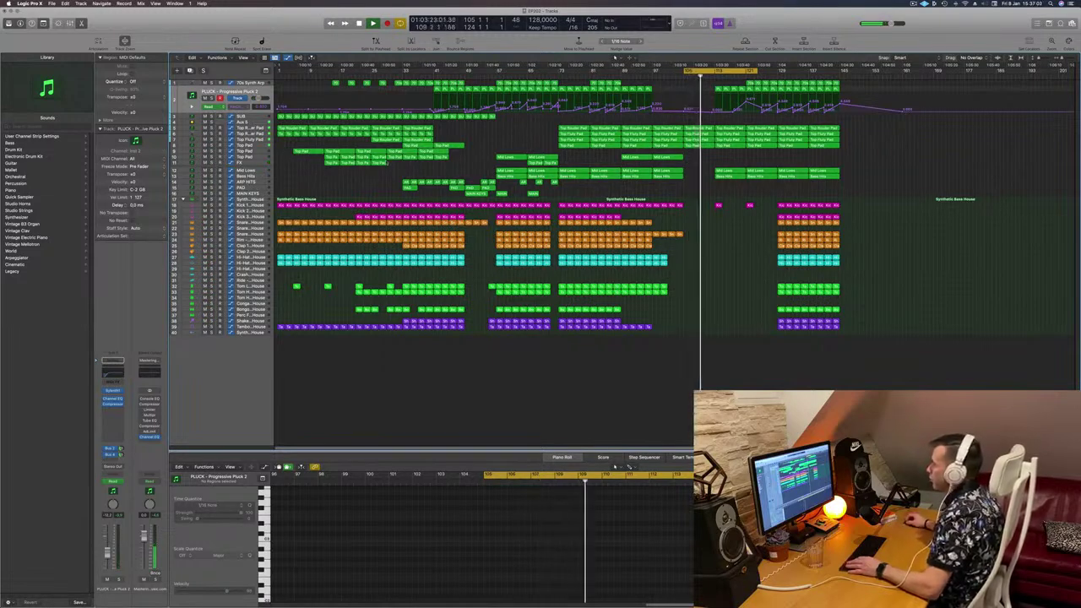
pyautogui.click(327, 162)
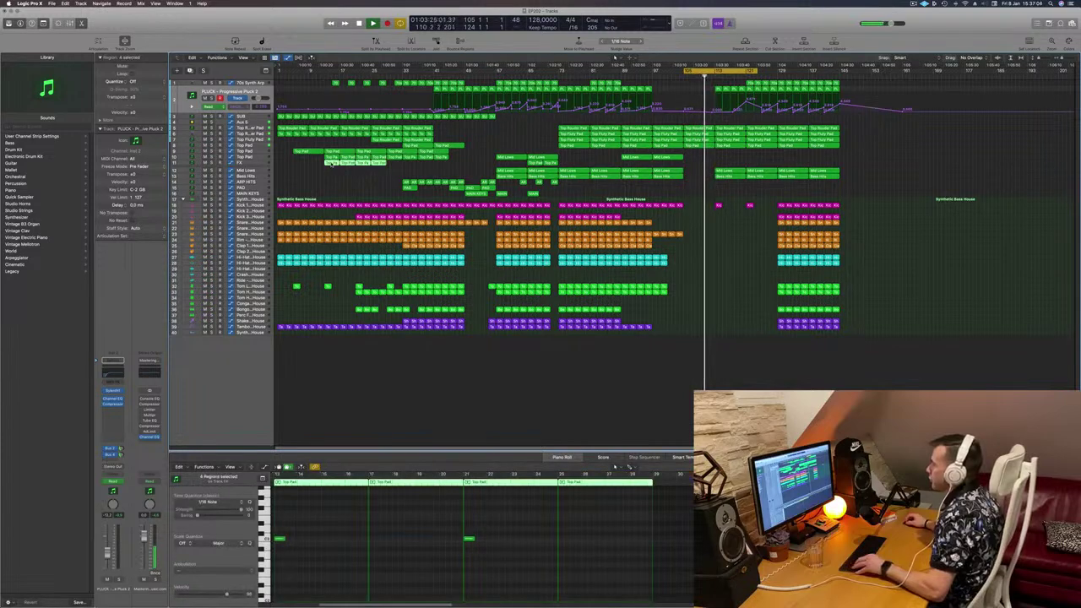
pyautogui.moveTo(333, 167); pyautogui.dragTo(729, 169)
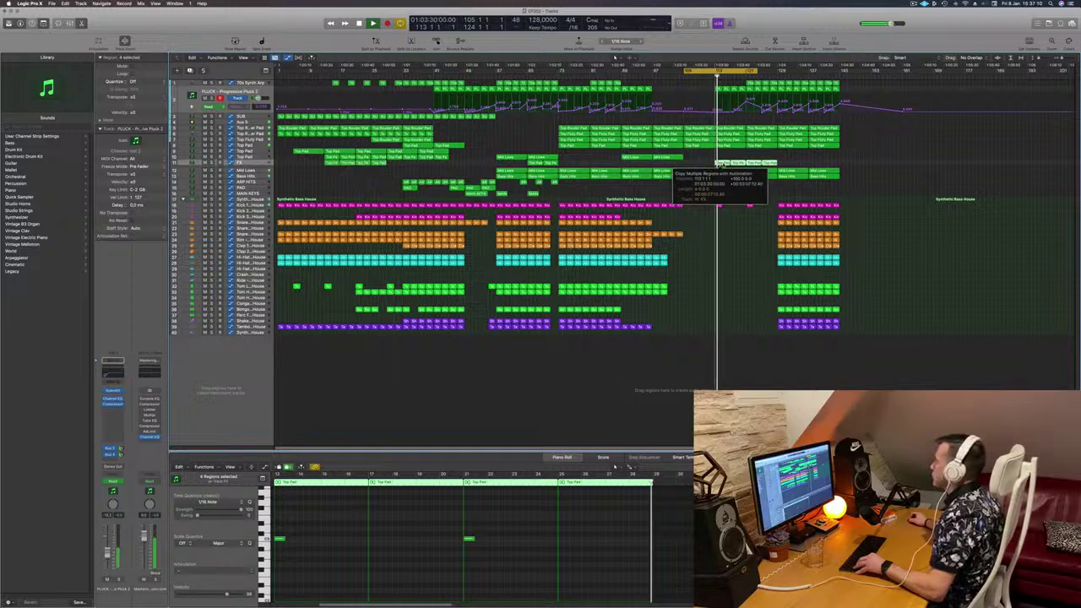
pyautogui.moveTo(720, 164); pyautogui.dragTo(722, 164)
# Step: Copy four Tambourine regions to bar 121 so they lead into the drum section at bar 129
pyautogui.hscroll(-3, 740, 159)
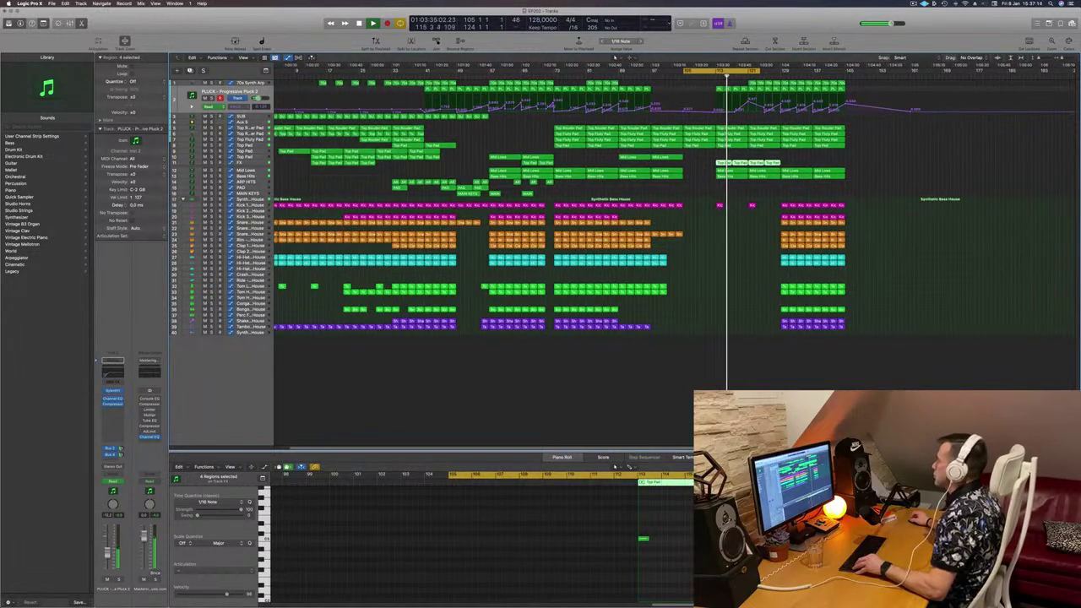
pyautogui.hscroll(-1, 740, 149)
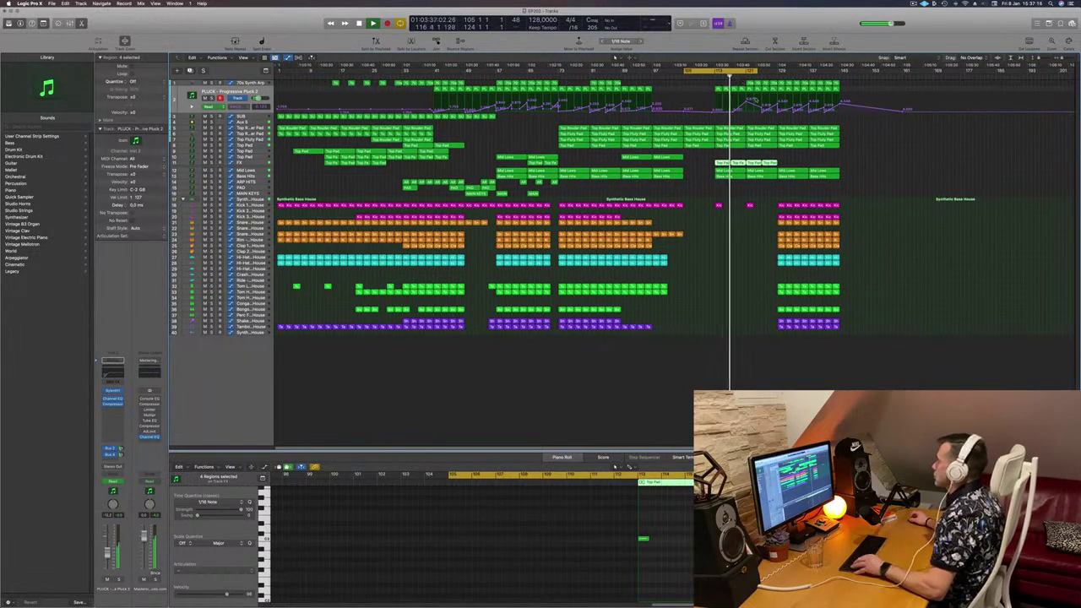
pyautogui.scroll(3, 784, 190)
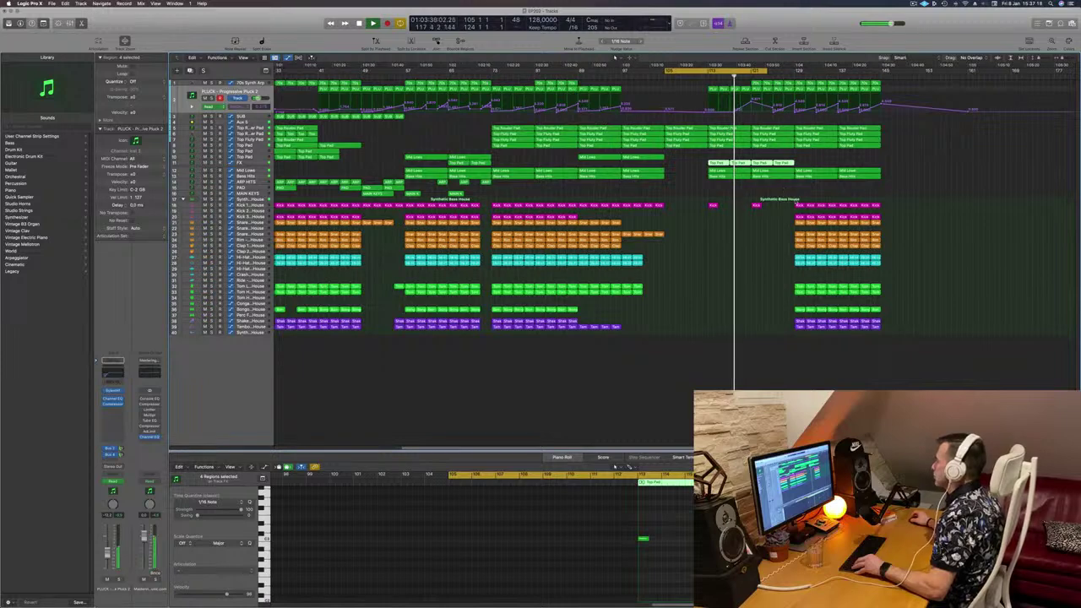
pyautogui.moveTo(782, 325); pyautogui.dragTo(765, 312)
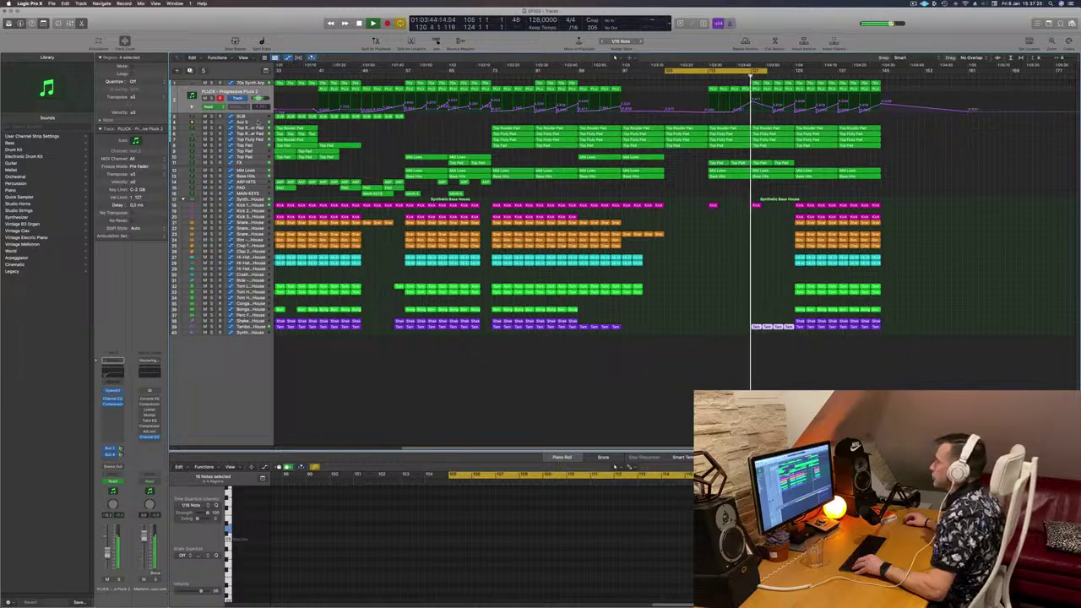
# Step: Add an automation point on the Aux 5 track that drops the send sharply at bar 121
pyautogui.click(259, 122)
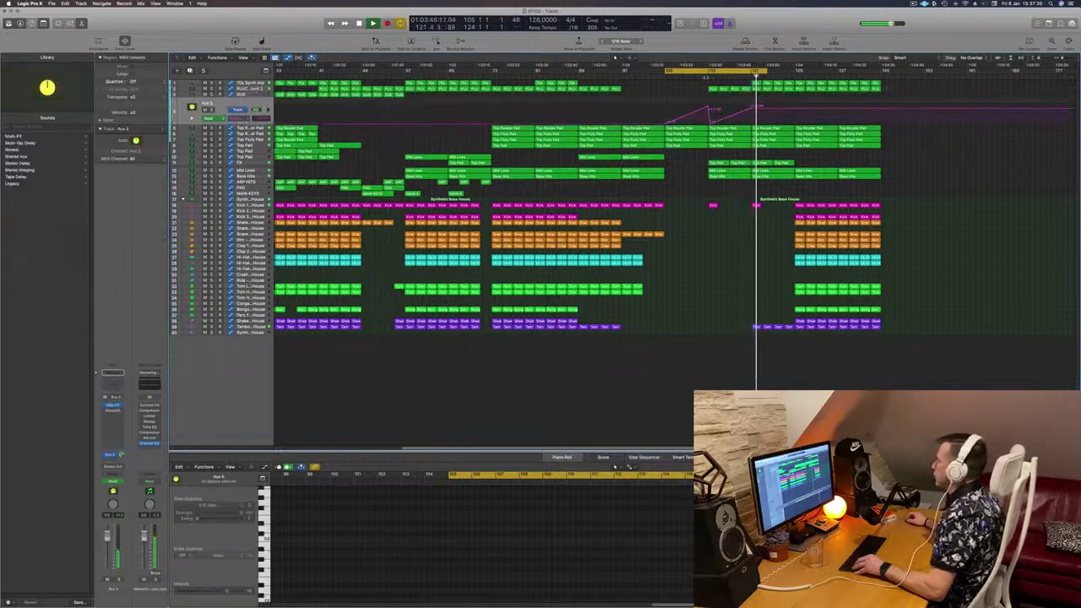
pyautogui.moveTo(754, 110); pyautogui.dragTo(754, 117)
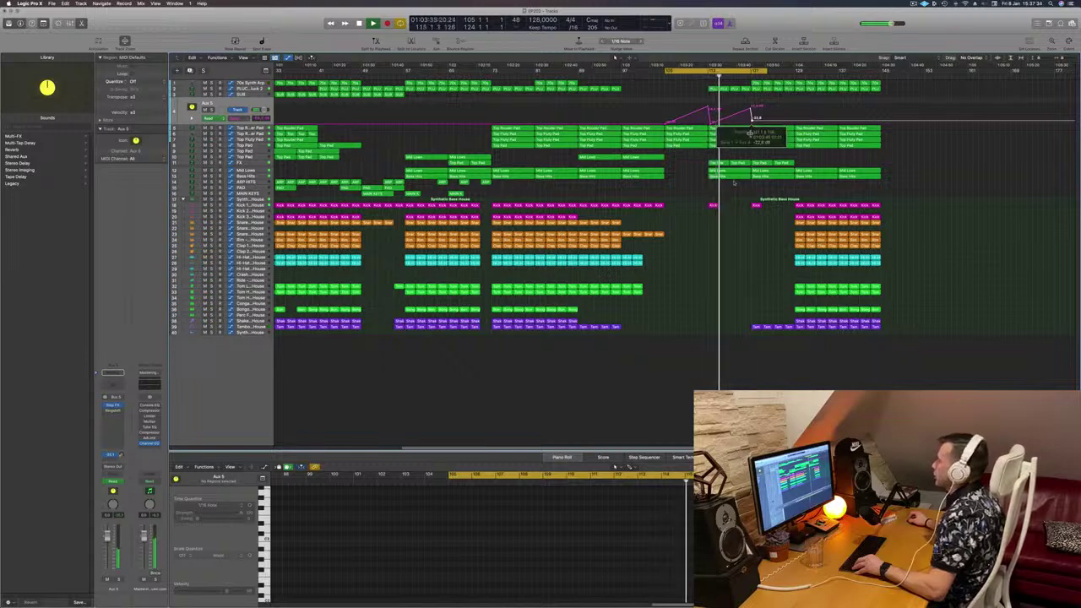
# Step: Extend the cycle range to bar 129 and shape the 70s Synth Arp's cutoff automation to rise and fall across bars 121 to 129
pyautogui.hscroll(-3, 706, 257)
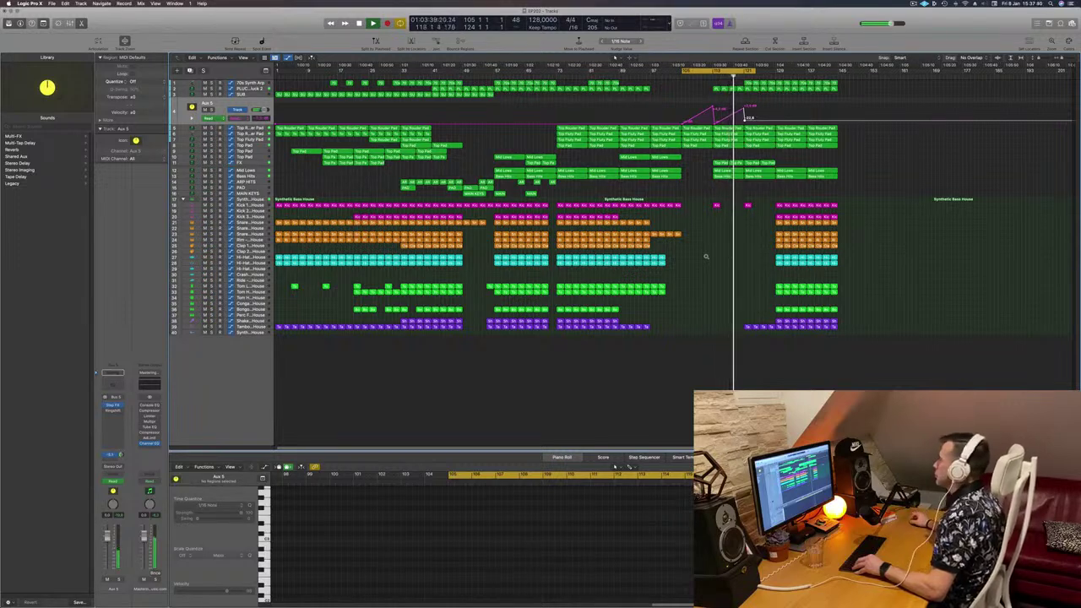
pyautogui.hscroll(1, 706, 257)
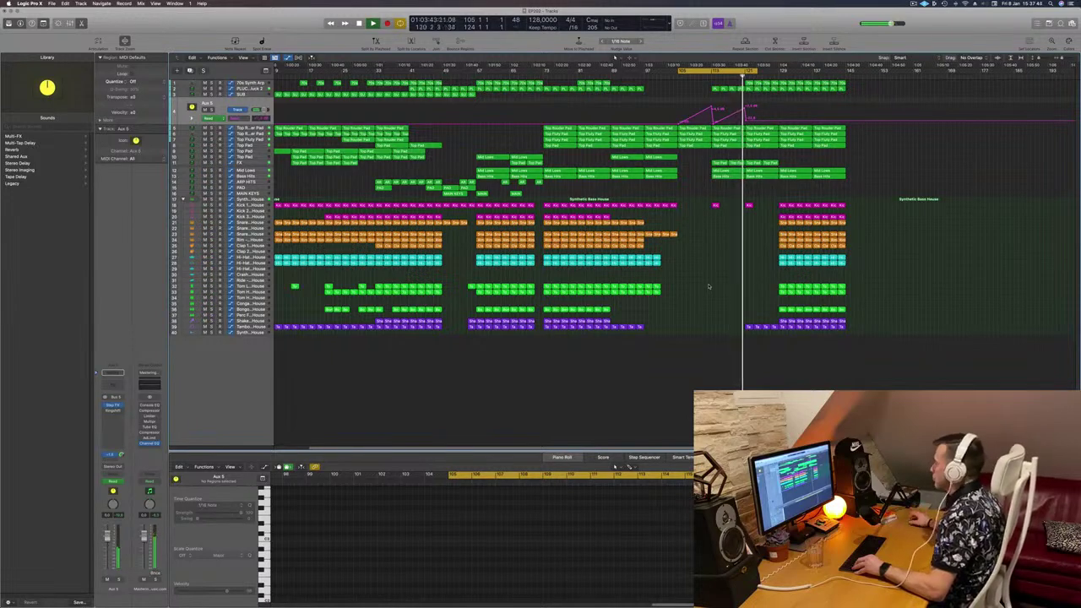
pyautogui.click(258, 86)
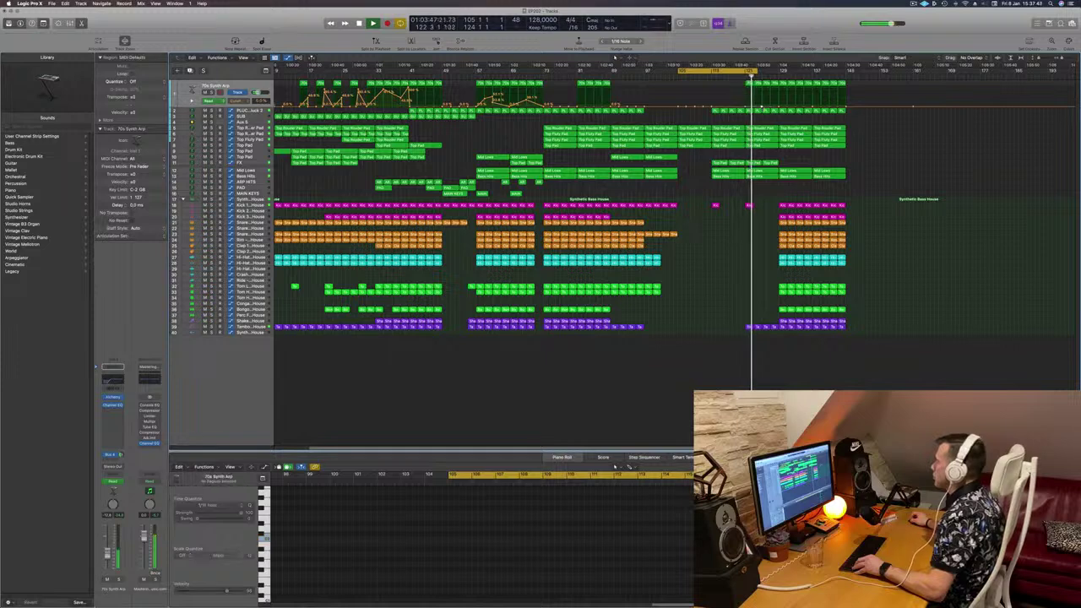
pyautogui.moveTo(754, 72); pyautogui.dragTo(841, 78)
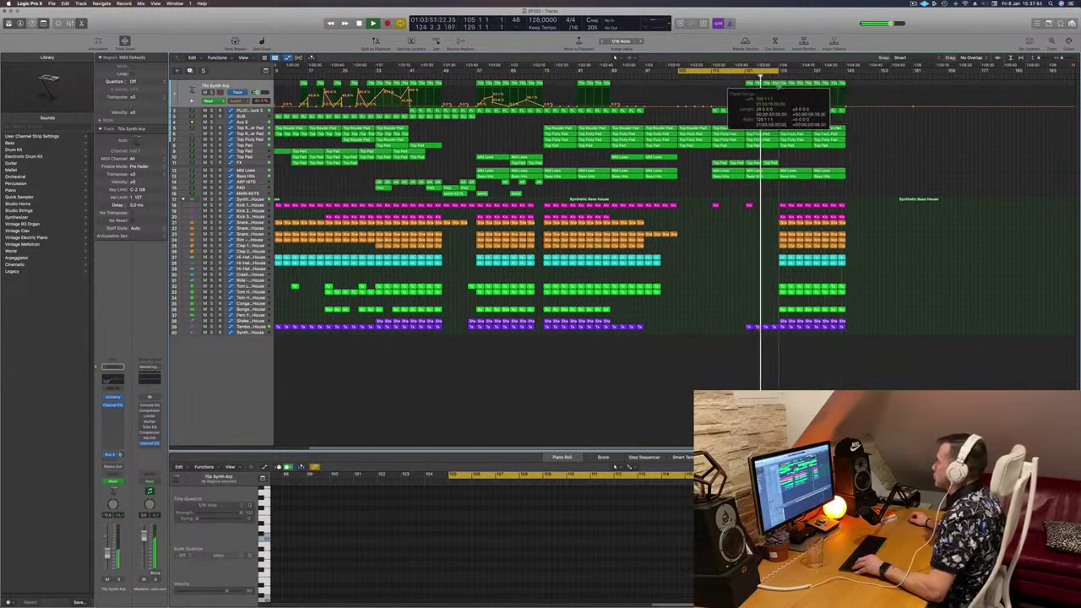
pyautogui.press('super+Left')
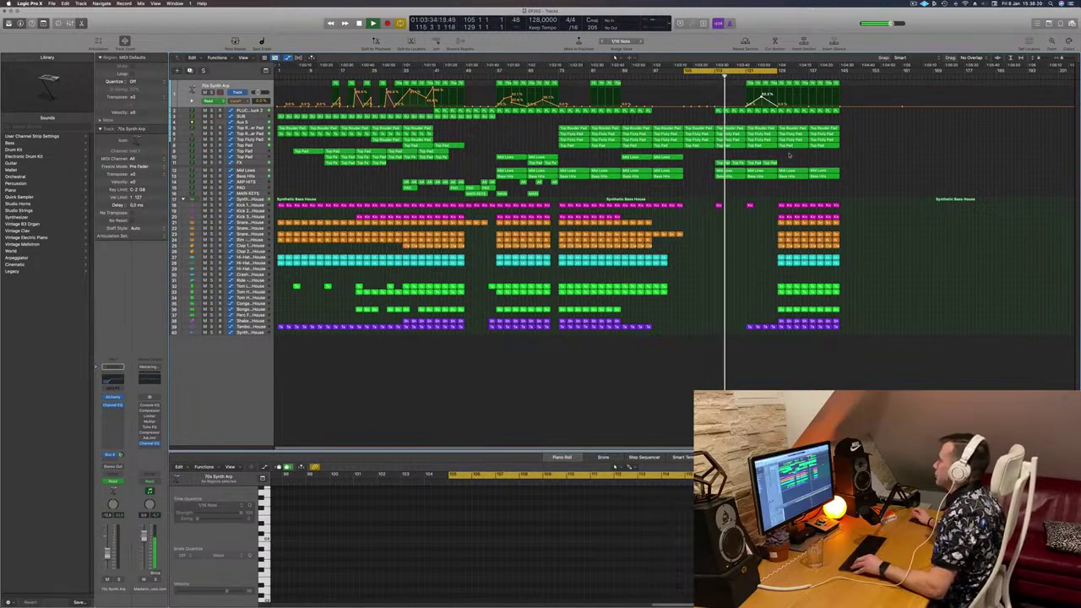
# Step: Delete all 70s Synth Arp regions from bar 129 onward
pyautogui.scroll(3, 794, 152)
pyautogui.scroll(3, 821, 155)
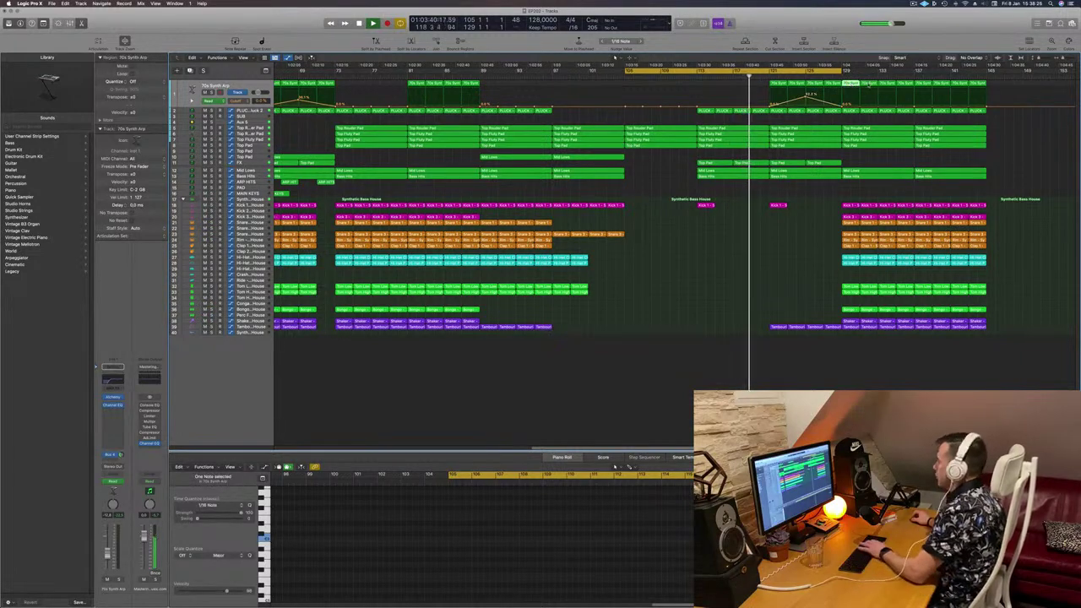
pyautogui.click(875, 82)
pyautogui.click(906, 83)
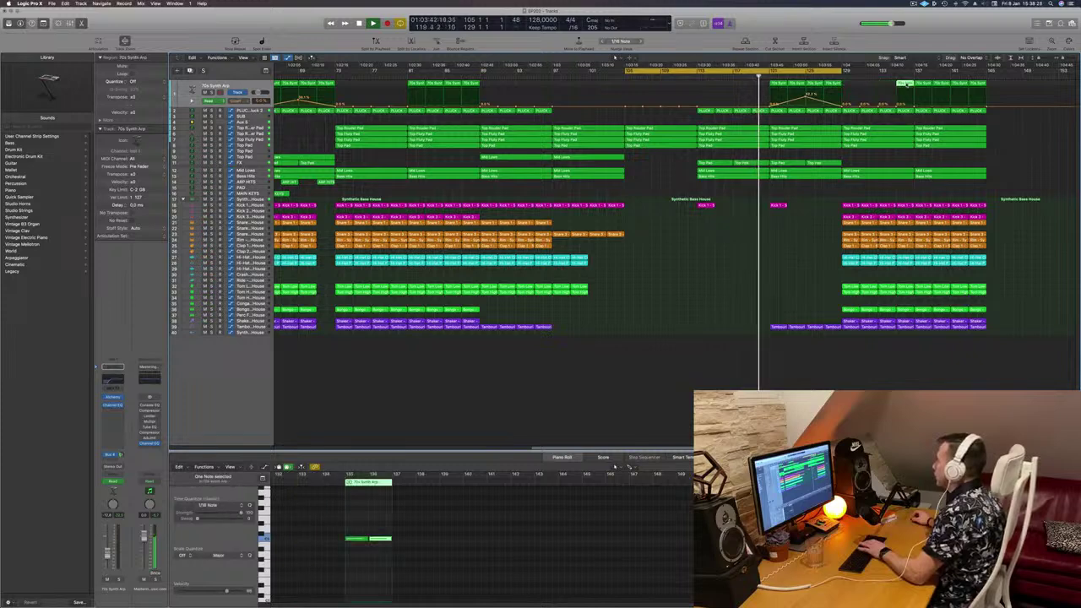
pyautogui.click(924, 83)
pyautogui.click(942, 84)
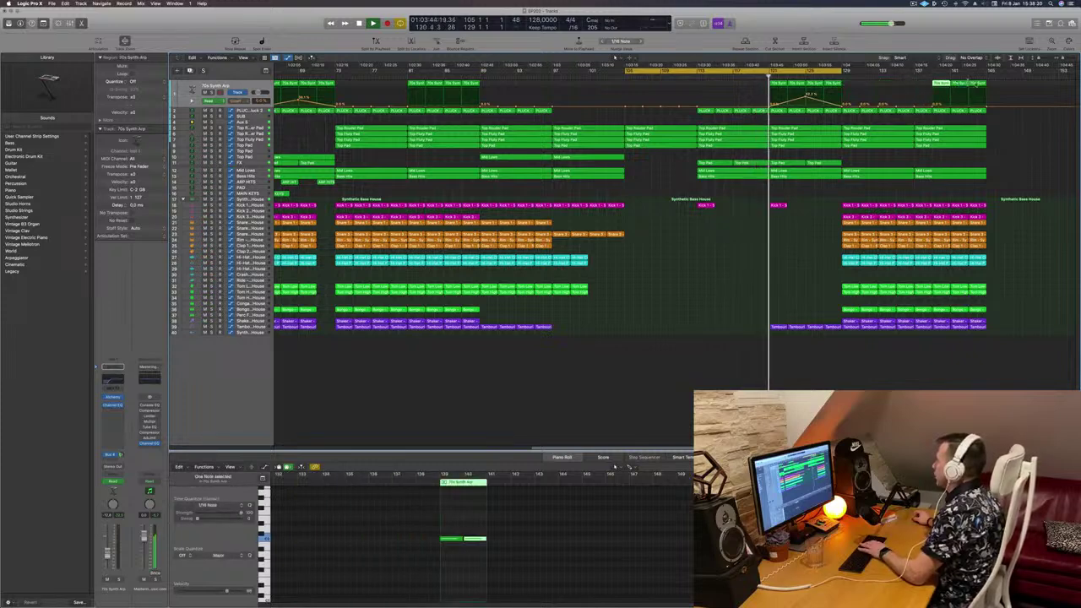
pyautogui.press('Delete')
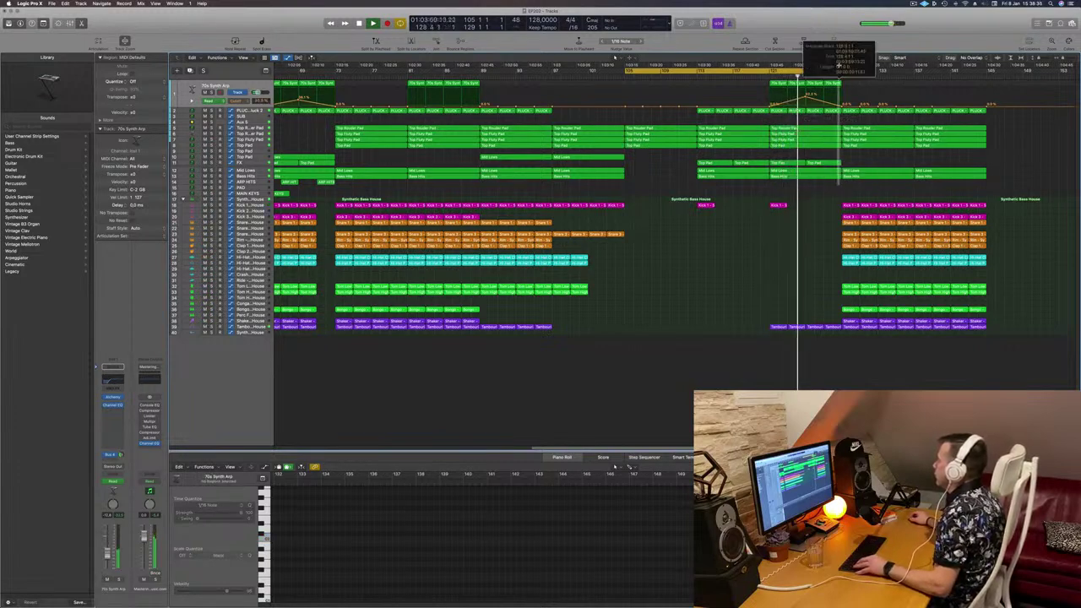
# Step: Split the melodic regions just before bar 129, splitting crossing notes, and remove the short slice to leave a gap
pyautogui.press('super+t')
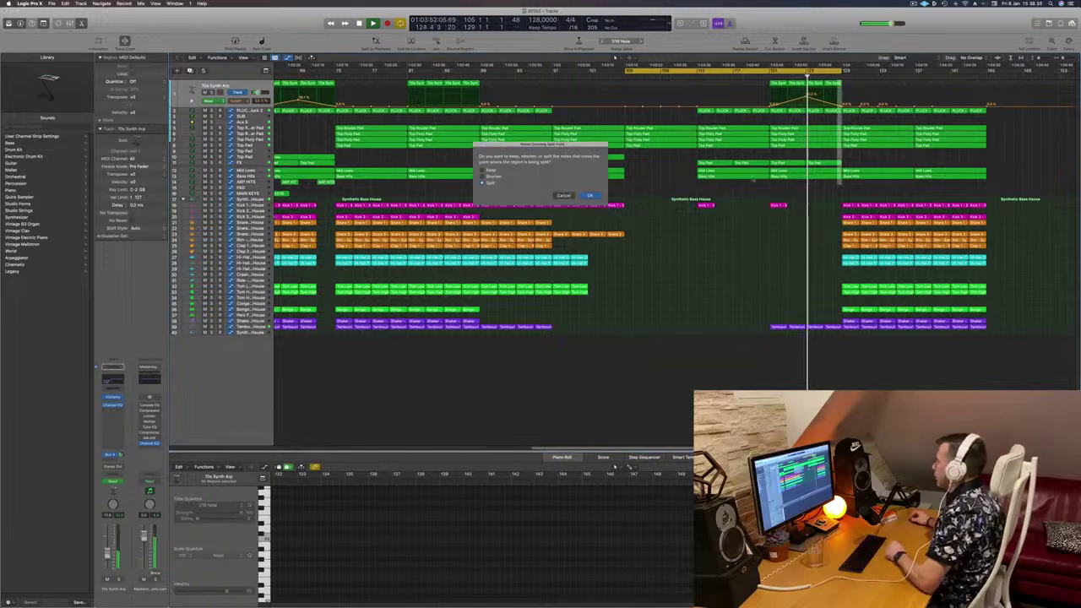
pyautogui.click(590, 195)
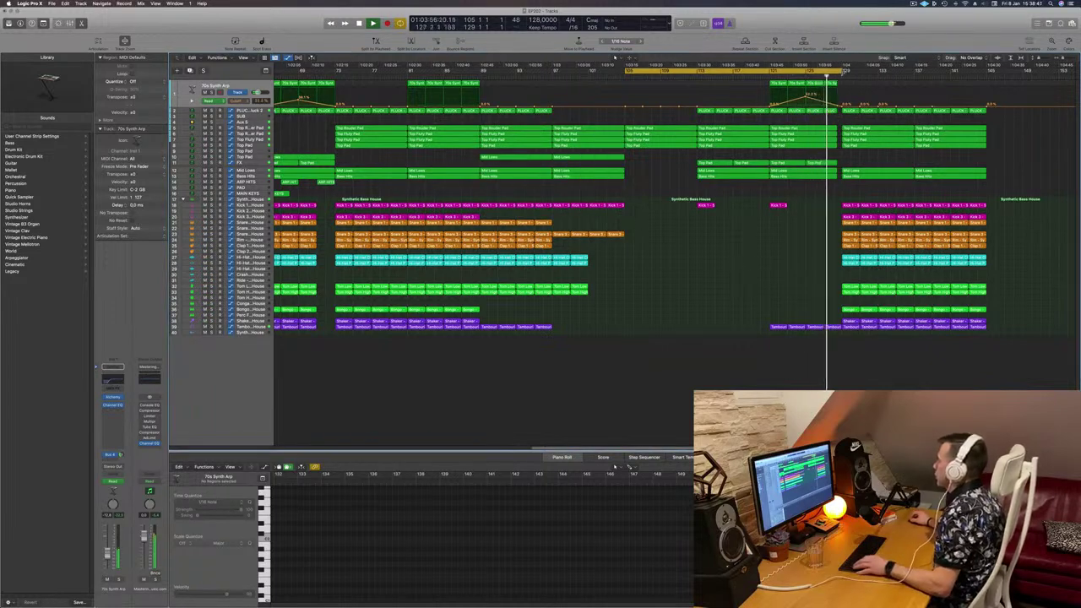
# Step: Extend the end of the cycle range past bar 129 into the final drum section
pyautogui.moveTo(845, 71); pyautogui.dragTo(897, 72)
pyautogui.press('super+Left')
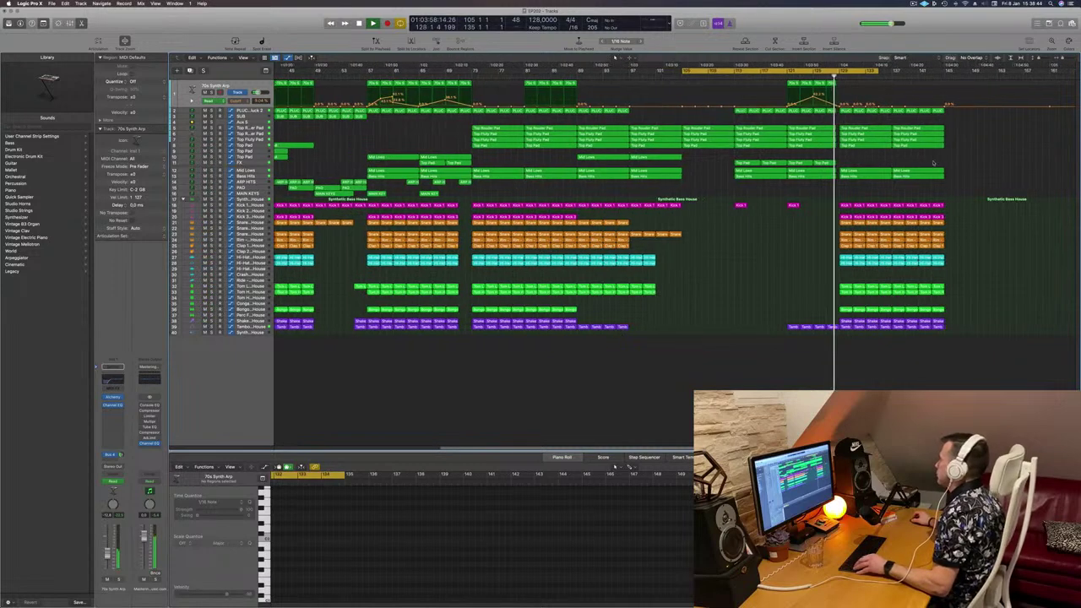
# Step: Audition the transition into bar 129, selecting the four pad regions there and then the PLUCK track's regions
pyautogui.press('super+Right')
pyautogui.press('super+Right')
pyautogui.press('super+Left')
pyautogui.press('super+Left')
pyautogui.press('super+Left')
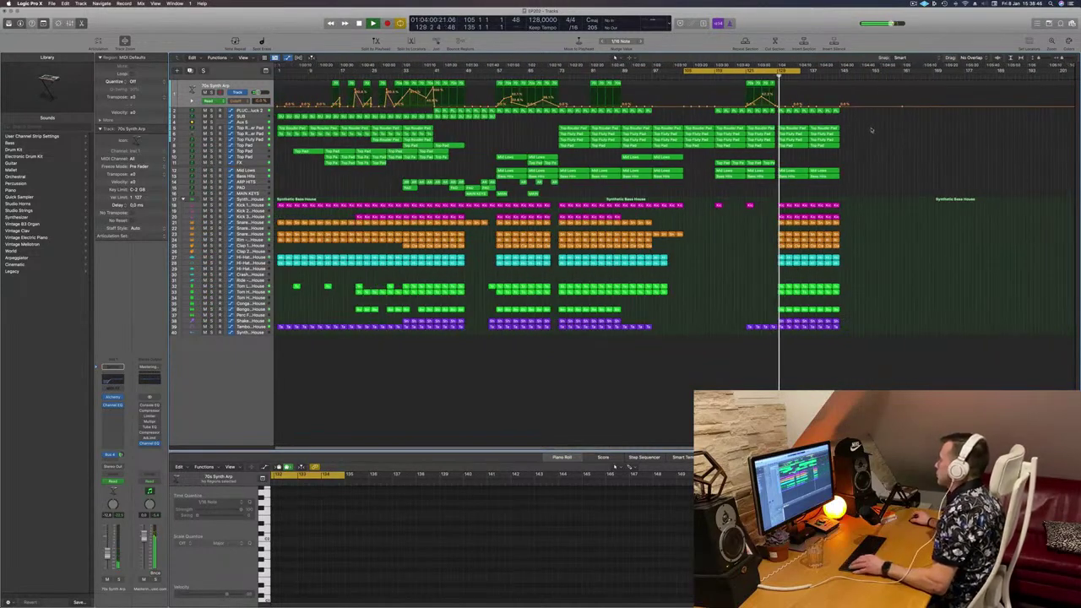
pyautogui.press('super+Right')
pyautogui.press('super+Right')
pyautogui.press('super+Right')
pyautogui.press('super+Right')
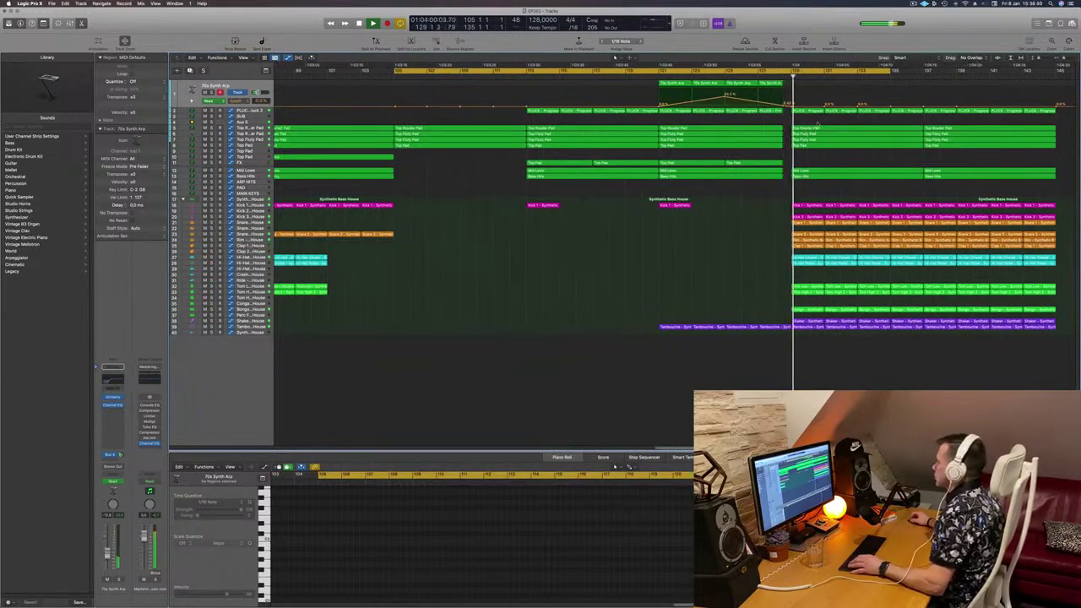
pyautogui.moveTo(817, 125); pyautogui.dragTo(818, 147)
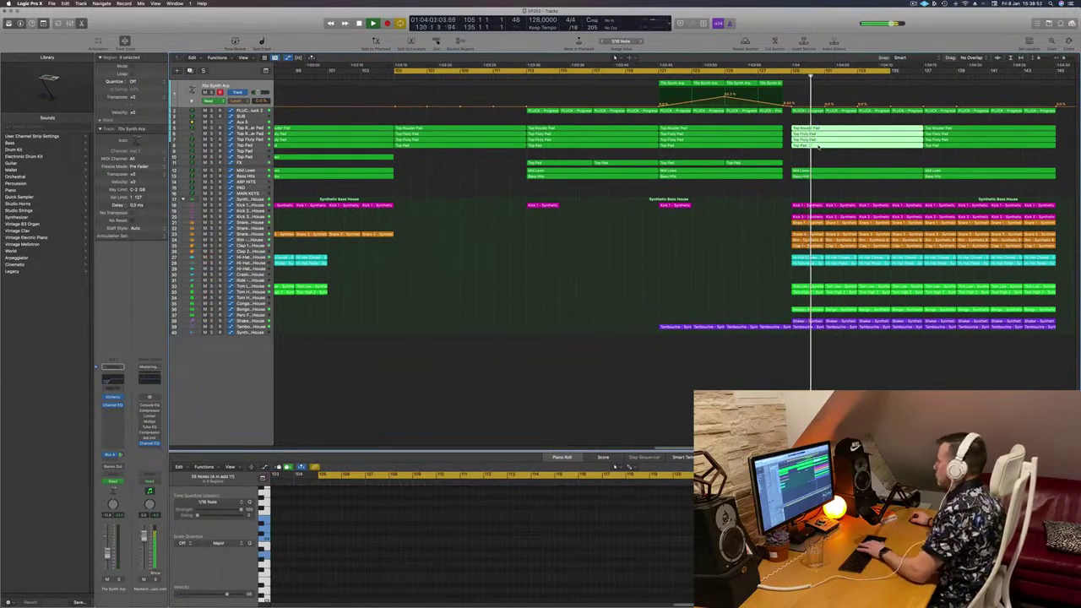
pyautogui.click(741, 77)
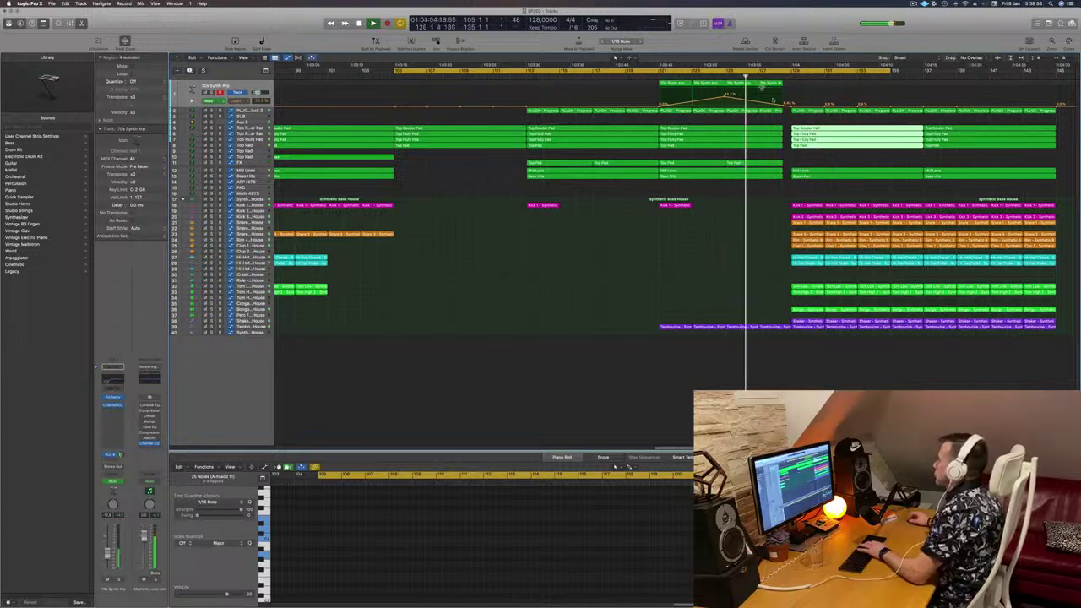
pyautogui.click(807, 111)
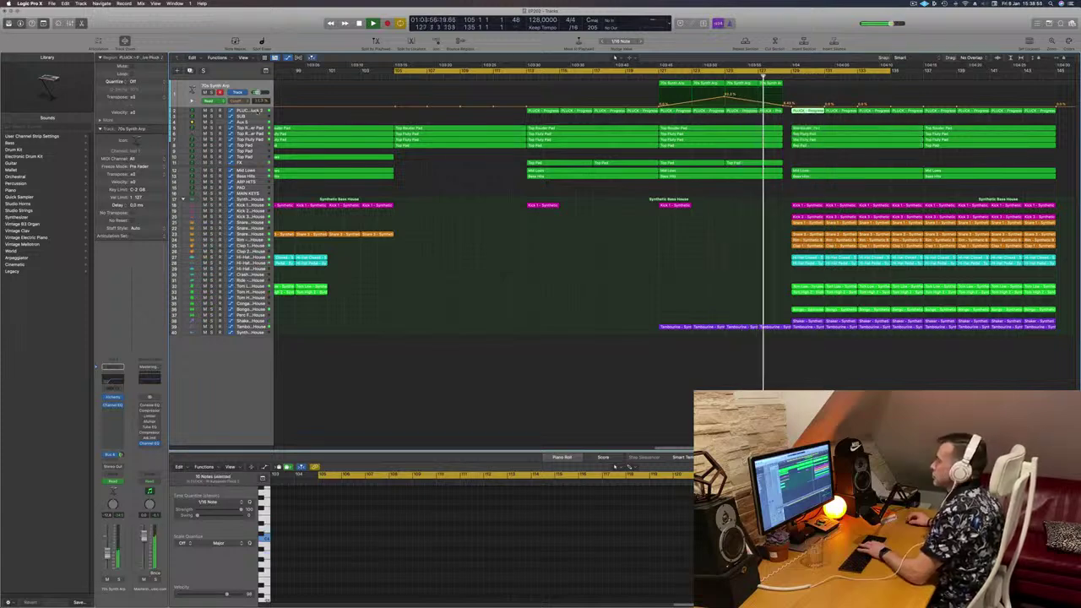
pyautogui.click(351, 115)
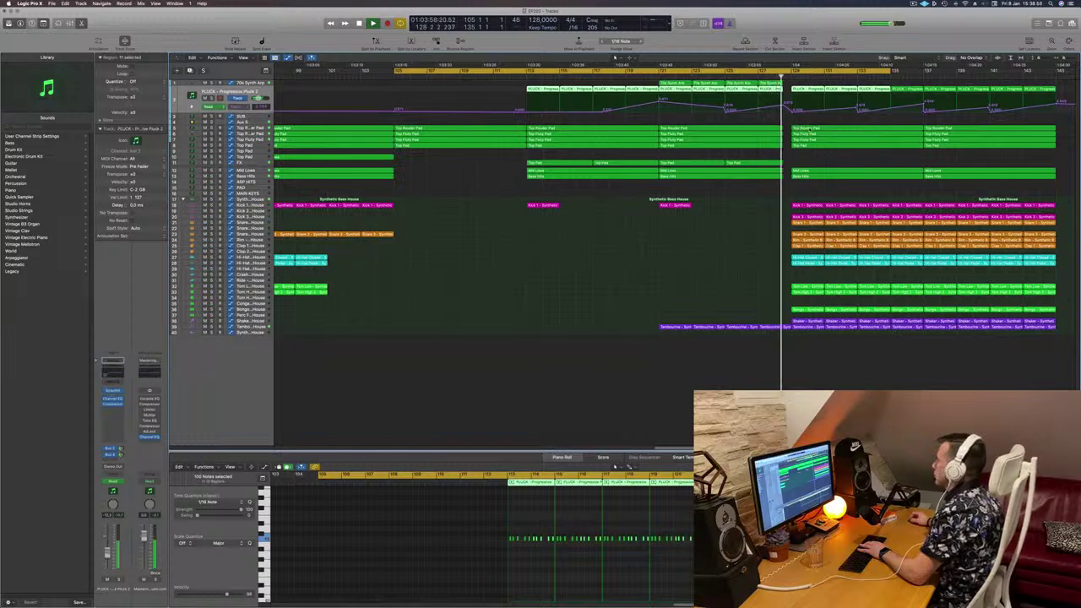
# Step: Delete the Top Rounder Pad region at bar 129, try removing the upper Top Fluty Pad region too, and undo that last removal
pyautogui.click(809, 129)
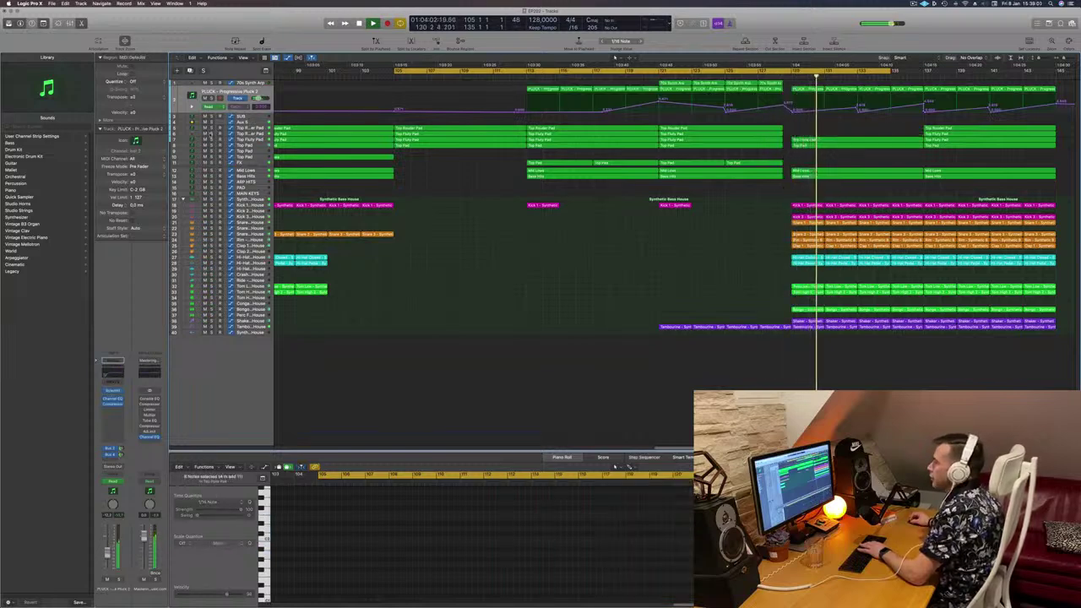
pyautogui.click(210, 135)
pyautogui.click(210, 134)
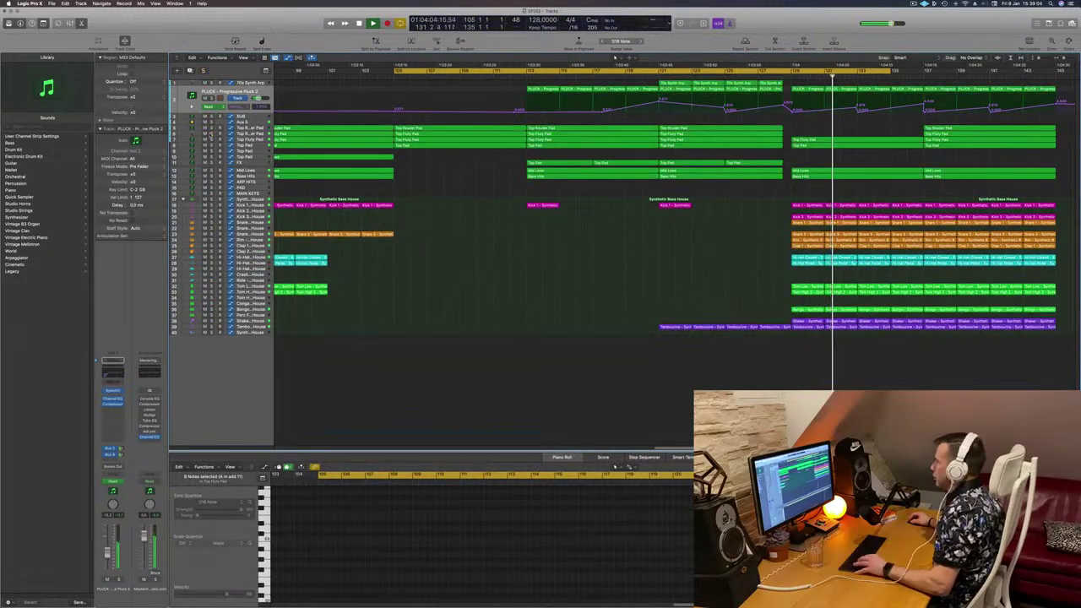
pyautogui.press('super+z')
pyautogui.hotkey('shift', 'space')
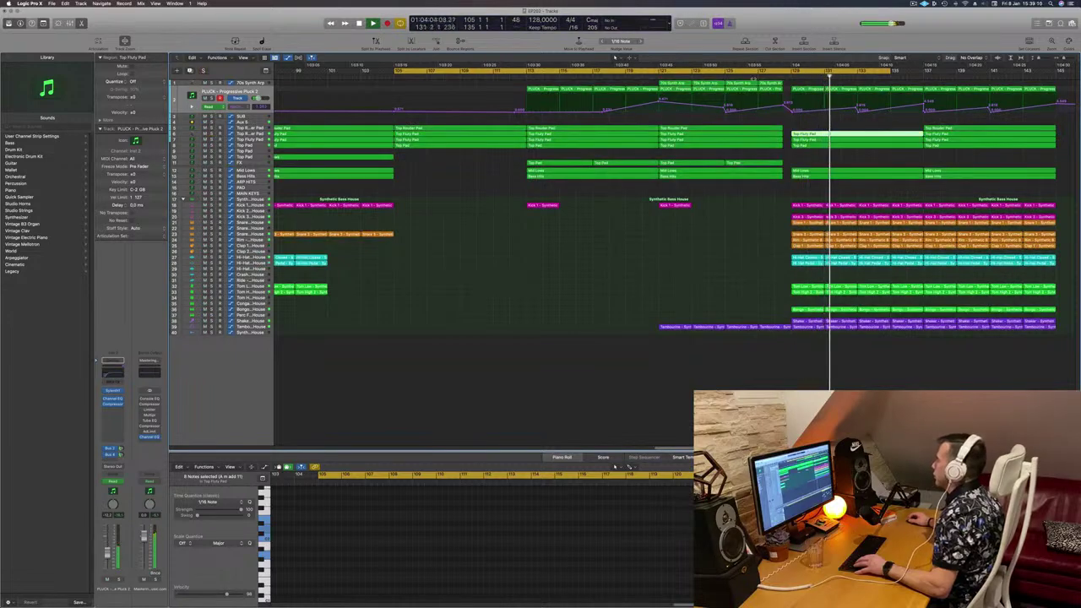
# Step: Replay the lead-in to bar 129 and delete the lower Top Fluty Pad and the Top Pad regions starting there
pyautogui.click(757, 77)
pyautogui.click(836, 141)
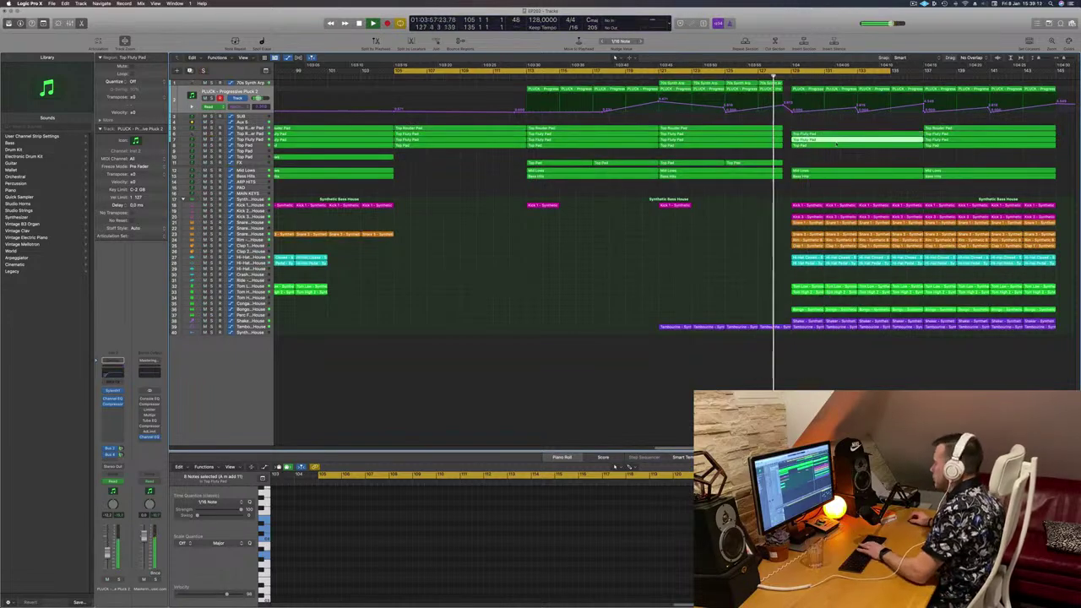
pyautogui.press('BackSpace')
pyautogui.click(833, 145)
pyautogui.press('BackSpace')
# Step: Copy the four Top Pad regions on the FX track from the breakdown into the drum section after bar 129
pyautogui.scroll(-4, 824, 164)
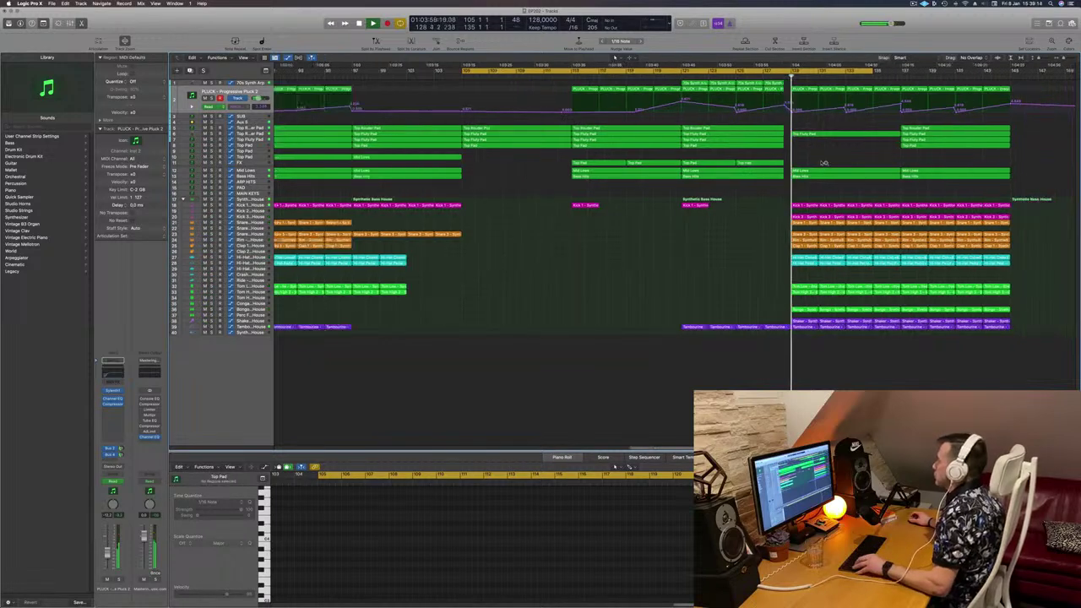
pyautogui.scroll(-3, 821, 163)
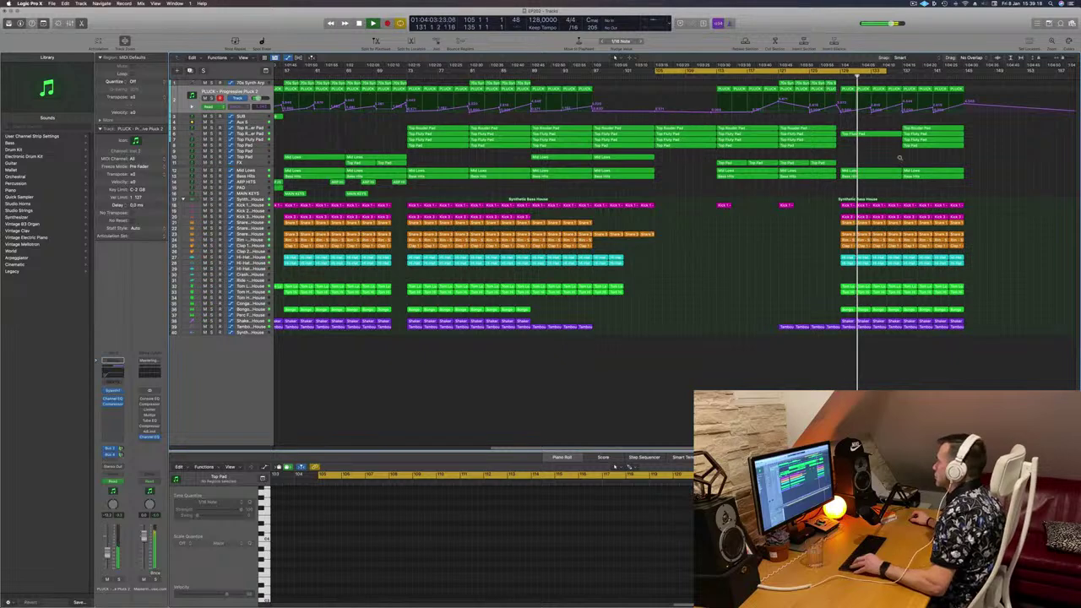
pyautogui.scroll(-2, 900, 158)
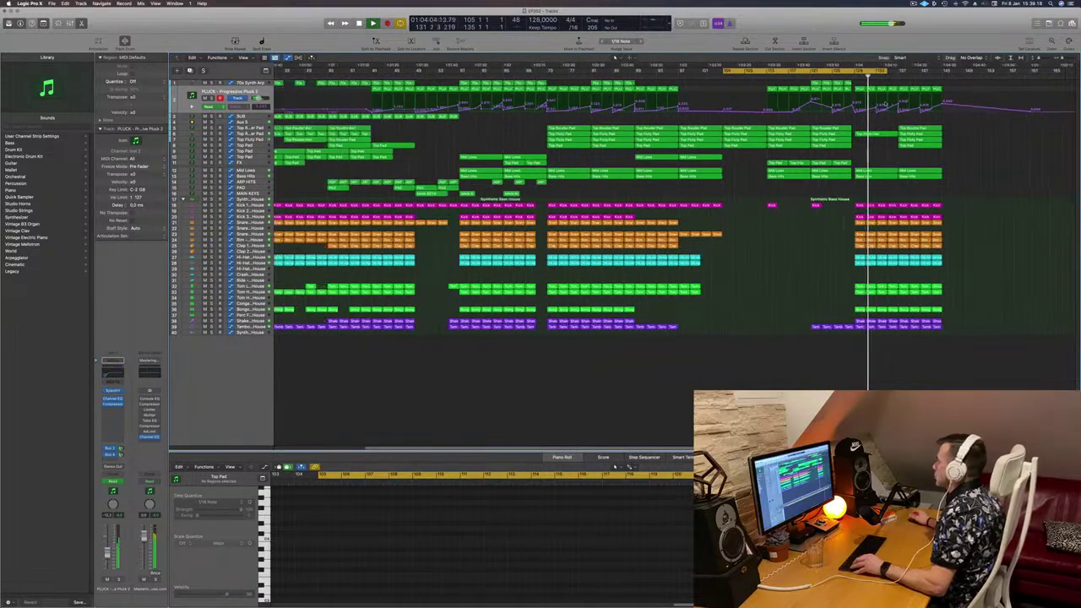
pyautogui.click(847, 76)
pyautogui.scroll(2, 861, 156)
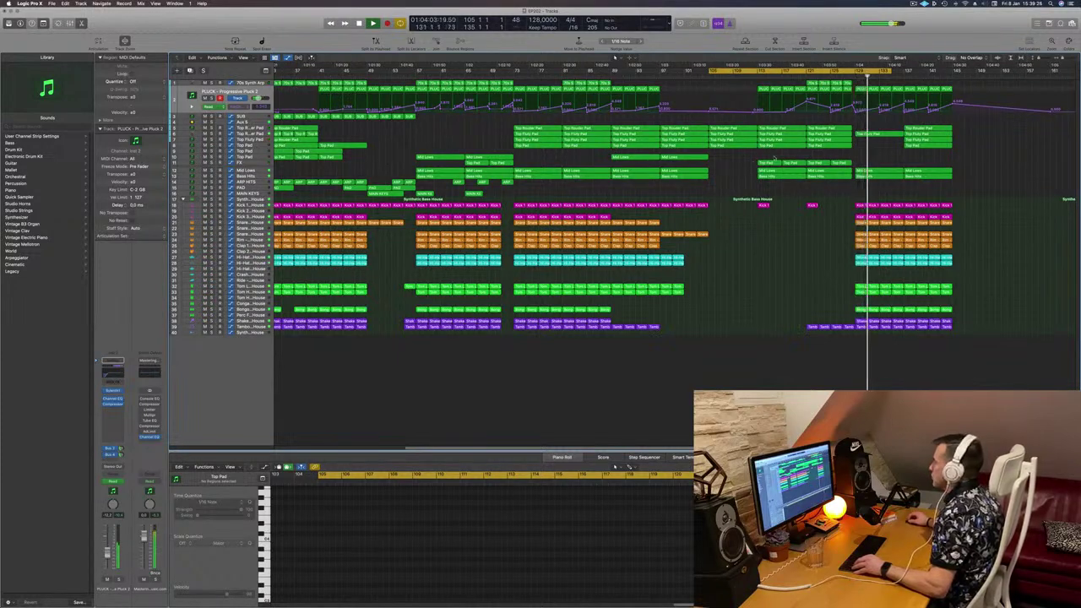
pyautogui.moveTo(753, 158); pyautogui.dragTo(883, 162)
pyautogui.click(850, 75)
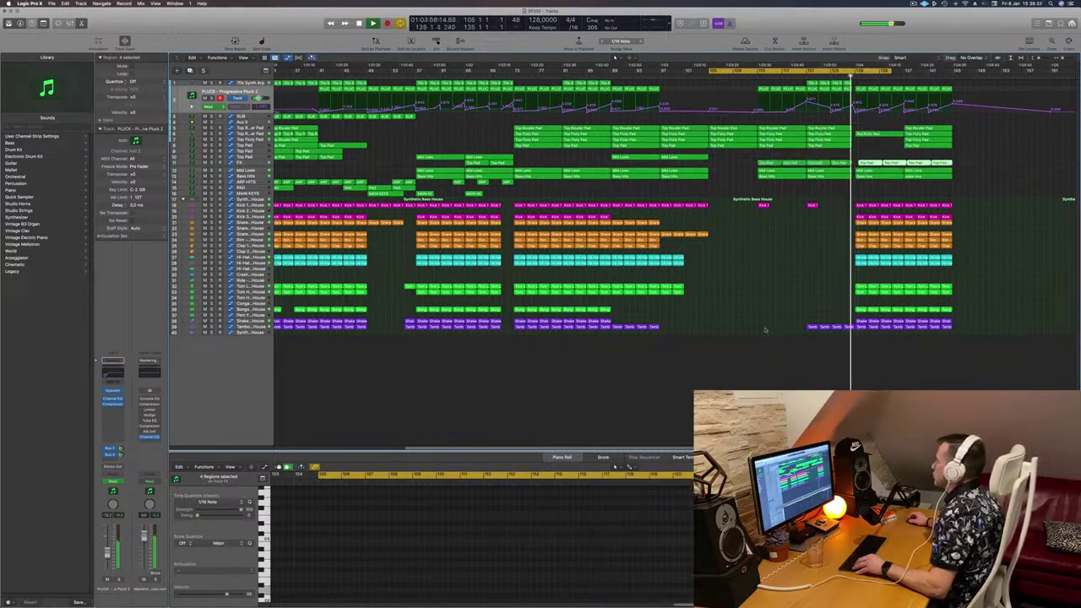
# Step: Move the four copied FX-track regions slightly earlier so they start exactly at bar 129
pyautogui.press('super+Right')
pyautogui.press('super+Left')
pyautogui.press('super+Left')
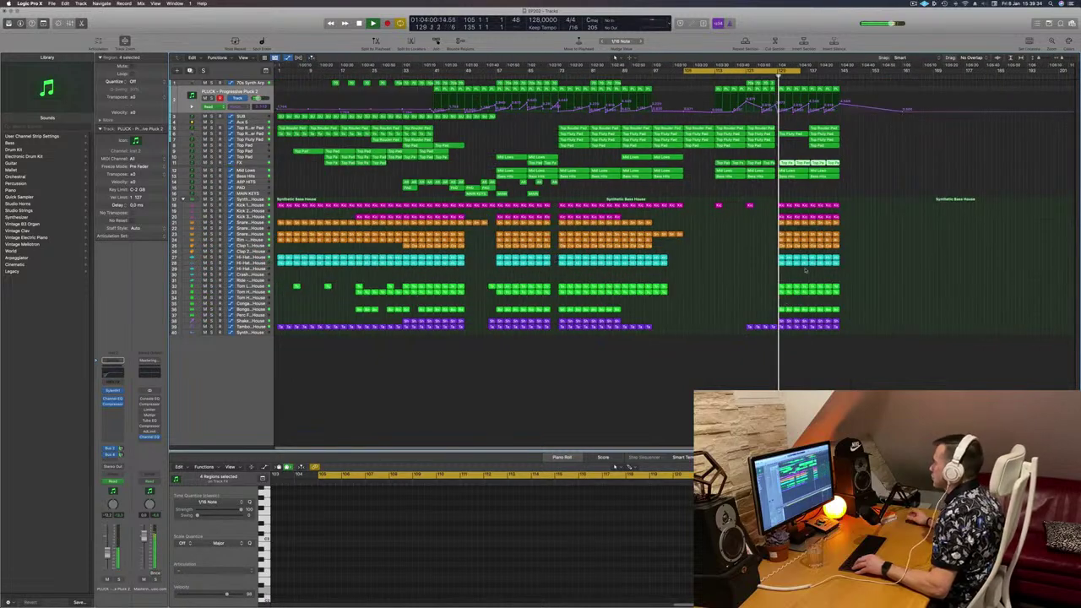
pyautogui.press('super+Right')
pyautogui.press('super+Right')
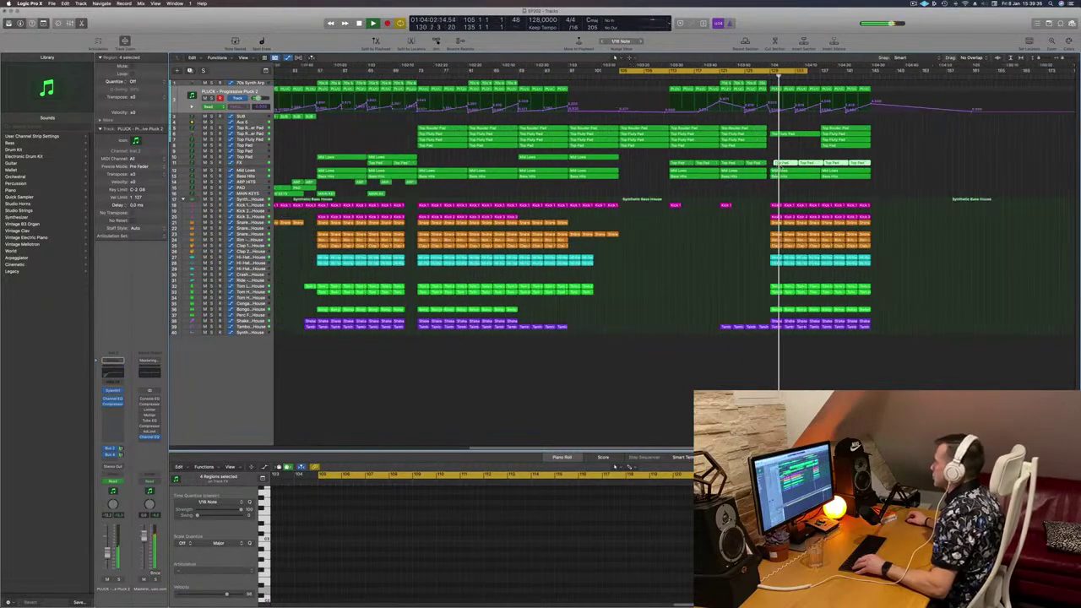
pyautogui.moveTo(789, 164); pyautogui.dragTo(781, 168)
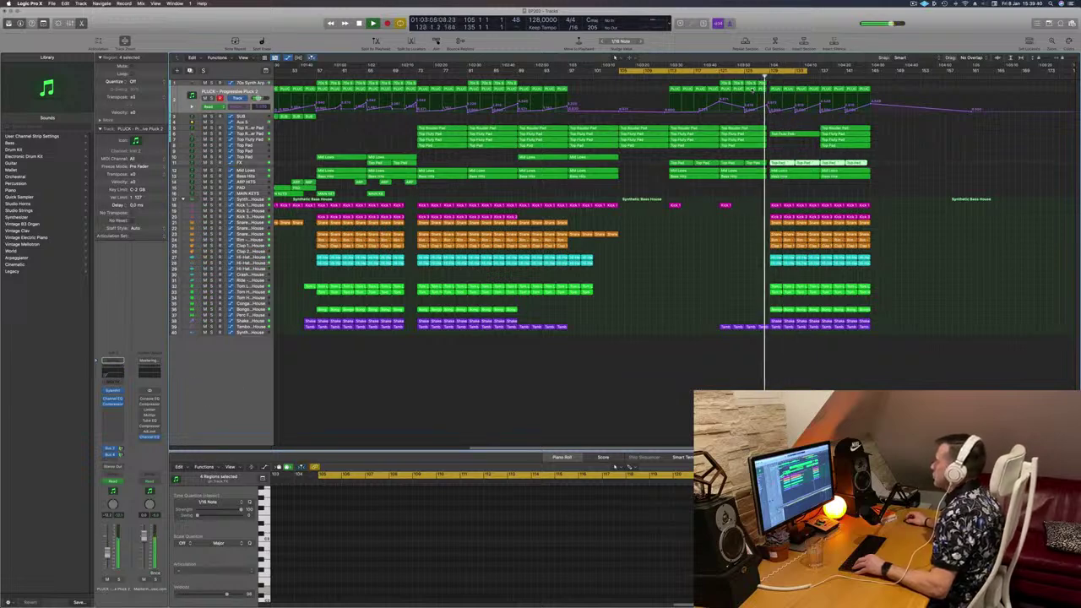
# Step: Delete all regions on every track from bar 137 onward
pyautogui.press('super+Left')
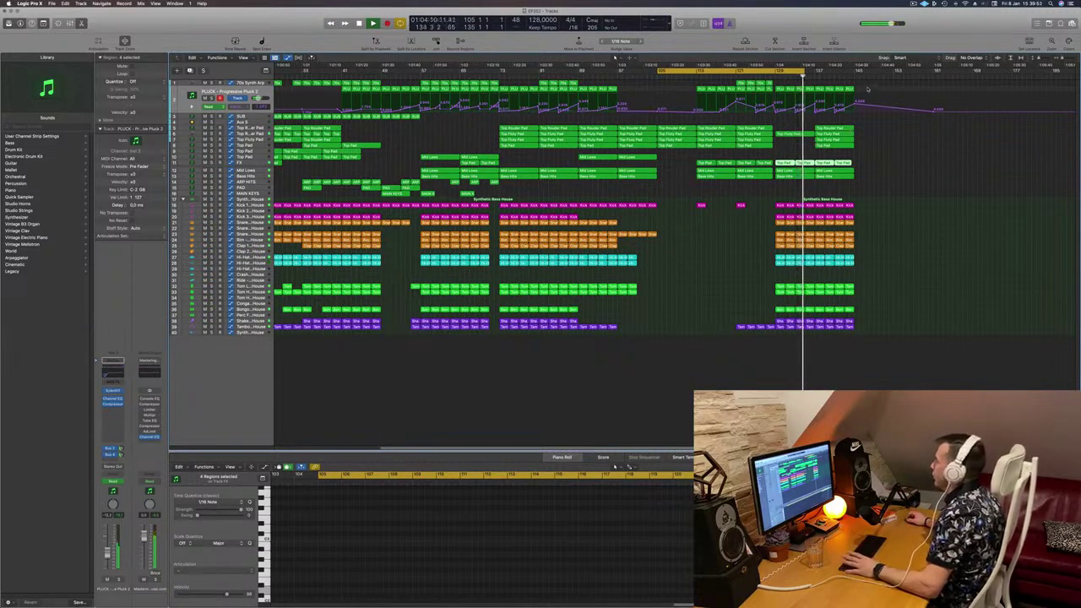
pyautogui.moveTo(868, 89); pyautogui.dragTo(818, 343)
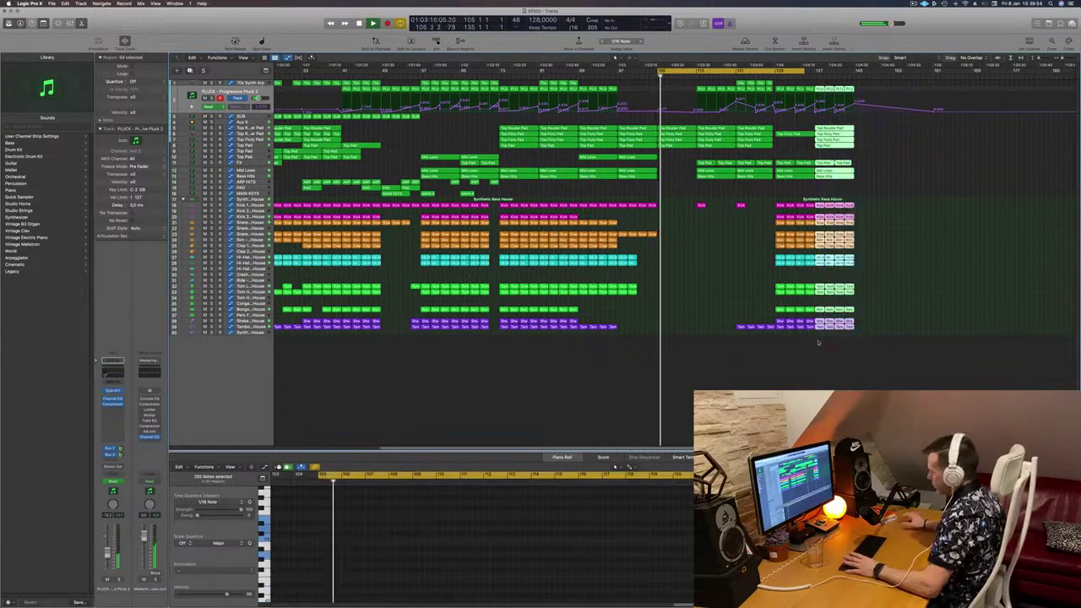
pyautogui.press('Delete')
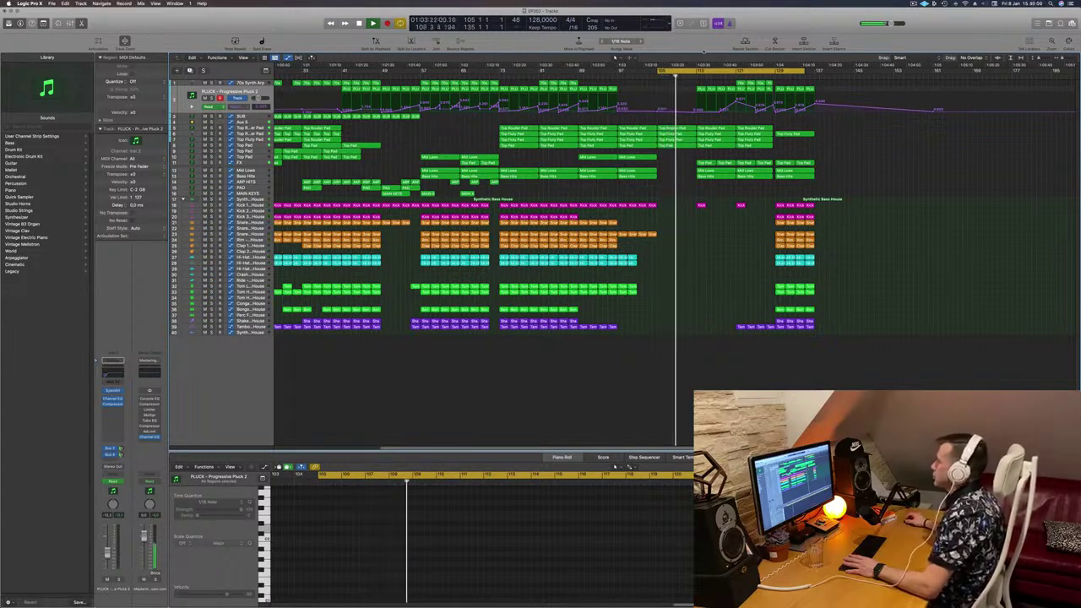
# Step: Replay the breakdown from about bar 121 and extend the end of the cycle range to bar 137
pyautogui.click(735, 73)
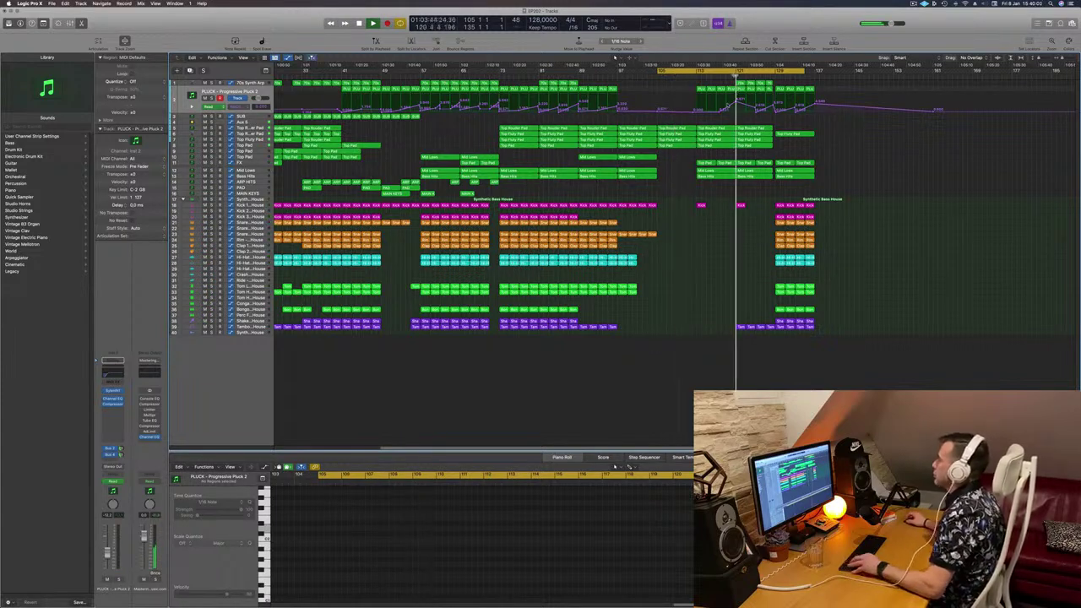
pyautogui.press('super+Left')
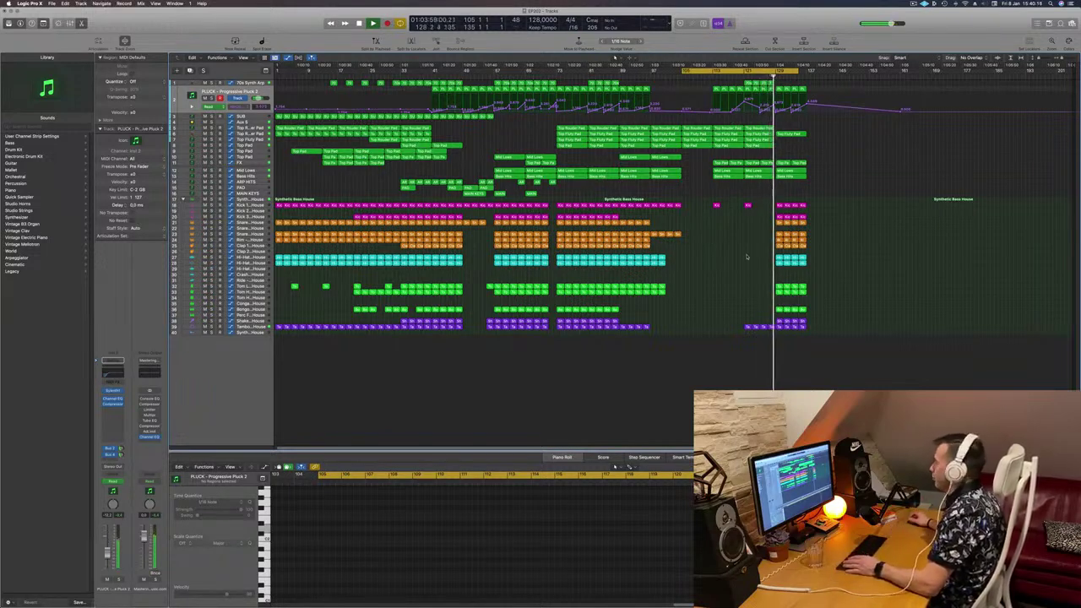
pyautogui.hscroll(5, 736, 260)
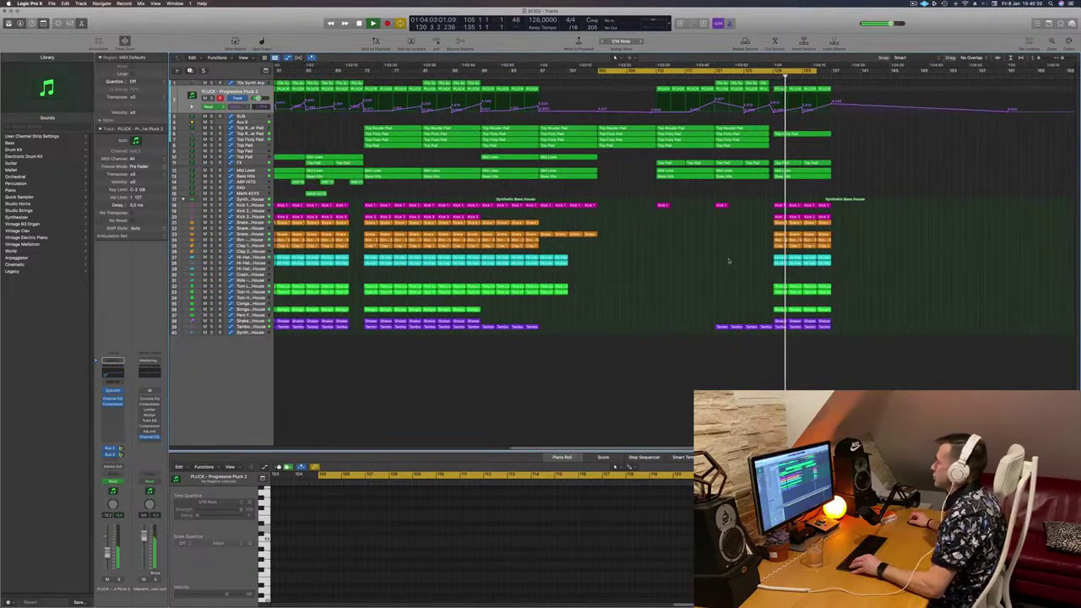
pyautogui.press('super+Left')
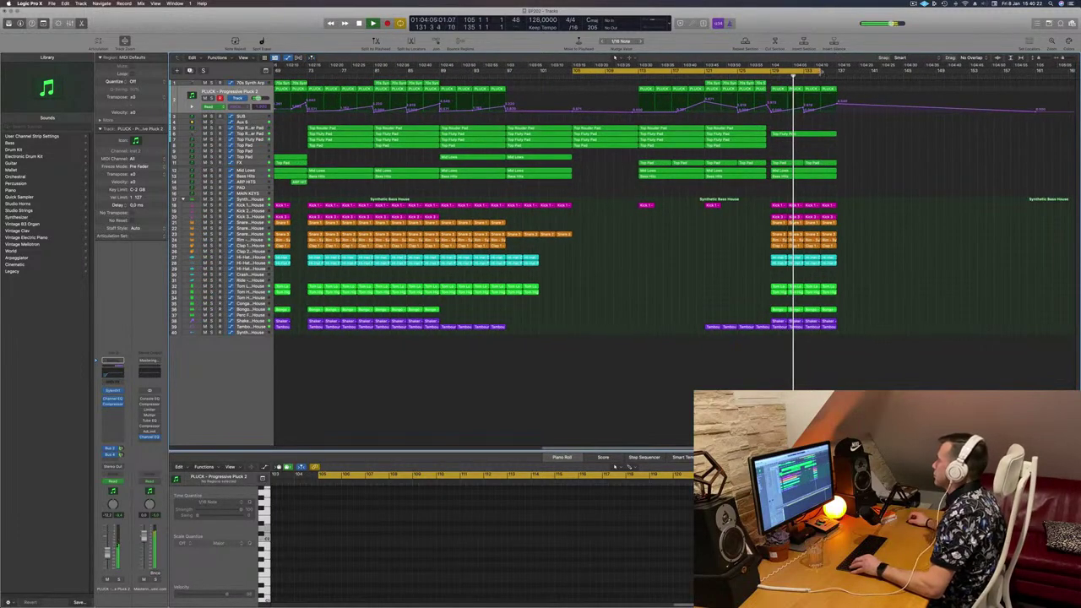
pyautogui.moveTo(820, 73); pyautogui.dragTo(837, 72)
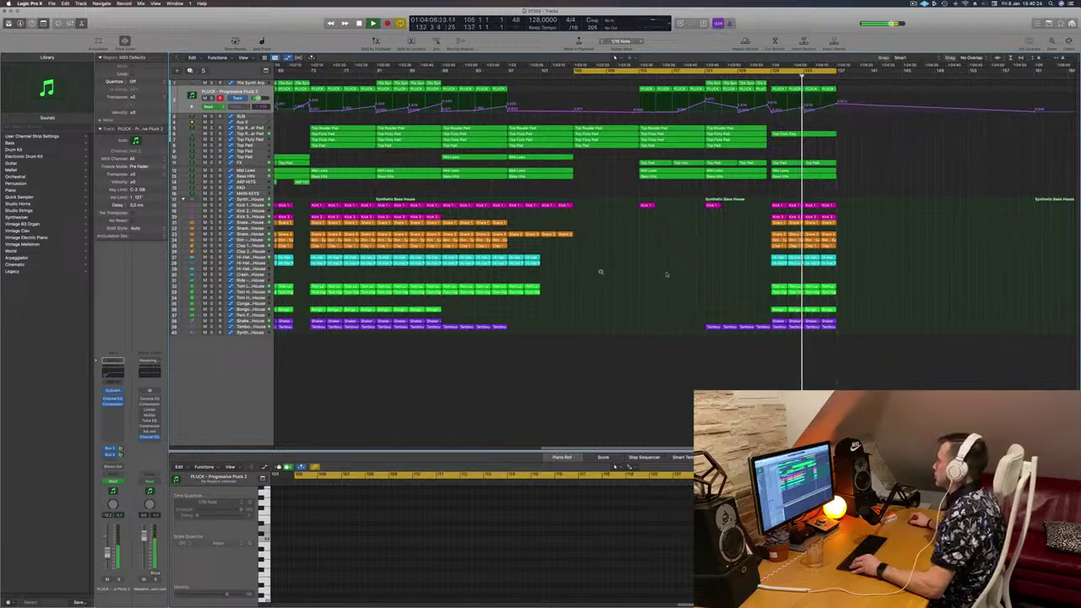
# Step: Try copying the full section from bars 57 to 73 to bar 137, and undo the copy
pyautogui.press('super+Left')
pyautogui.press('super+Left')
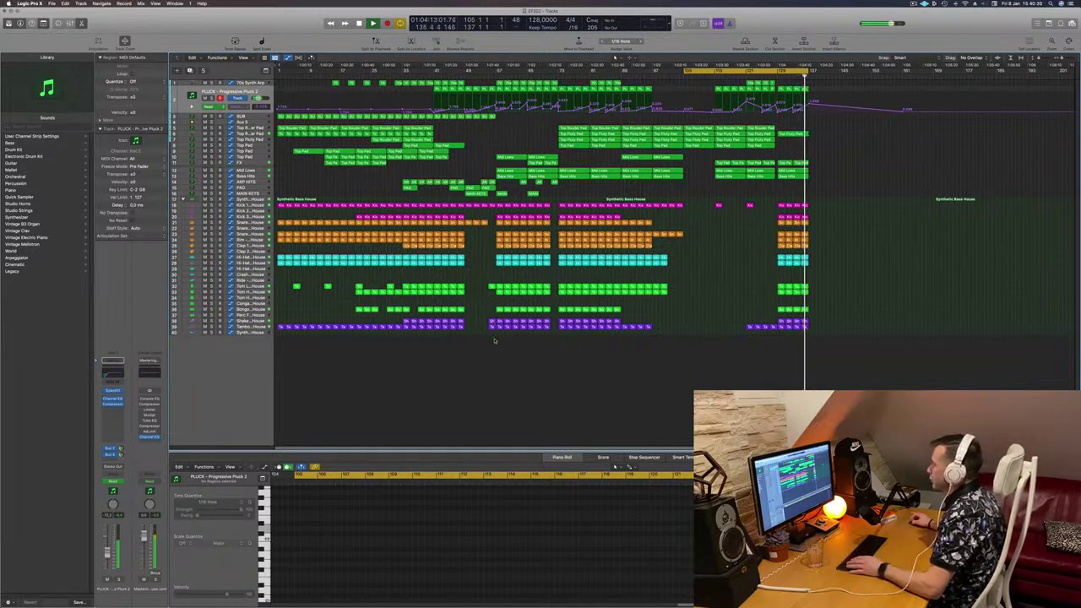
pyautogui.moveTo(491, 342); pyautogui.dragTo(553, 83)
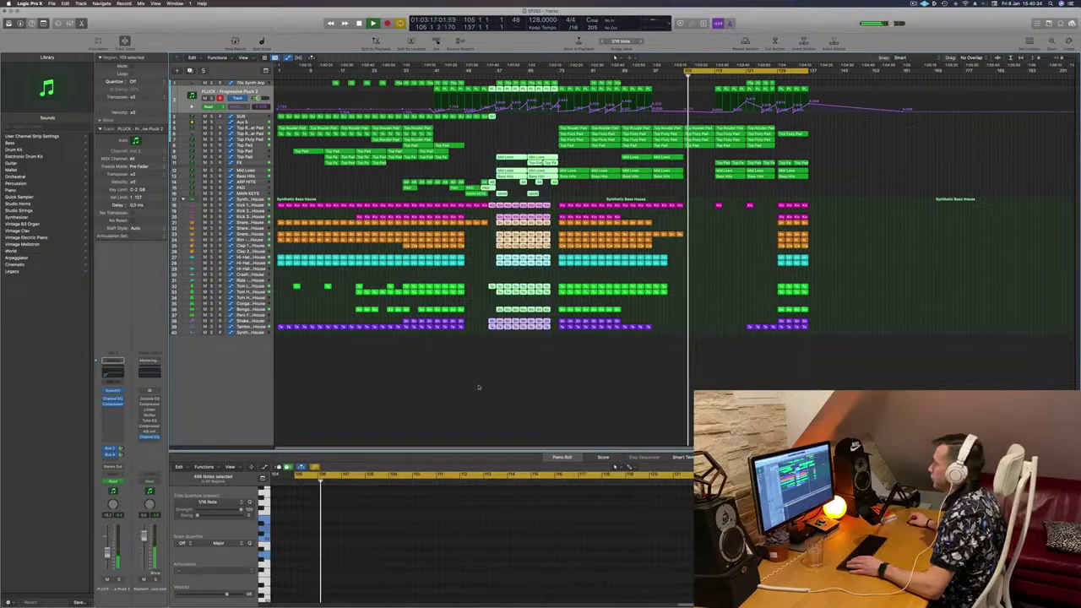
pyautogui.moveTo(495, 340); pyautogui.dragTo(855, 88)
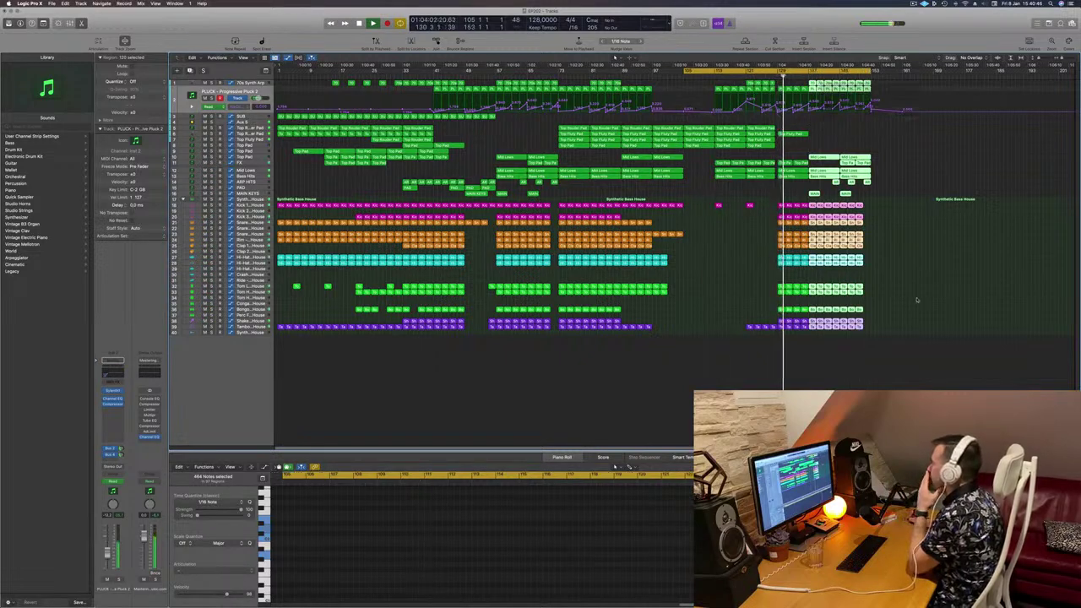
pyautogui.click(892, 268)
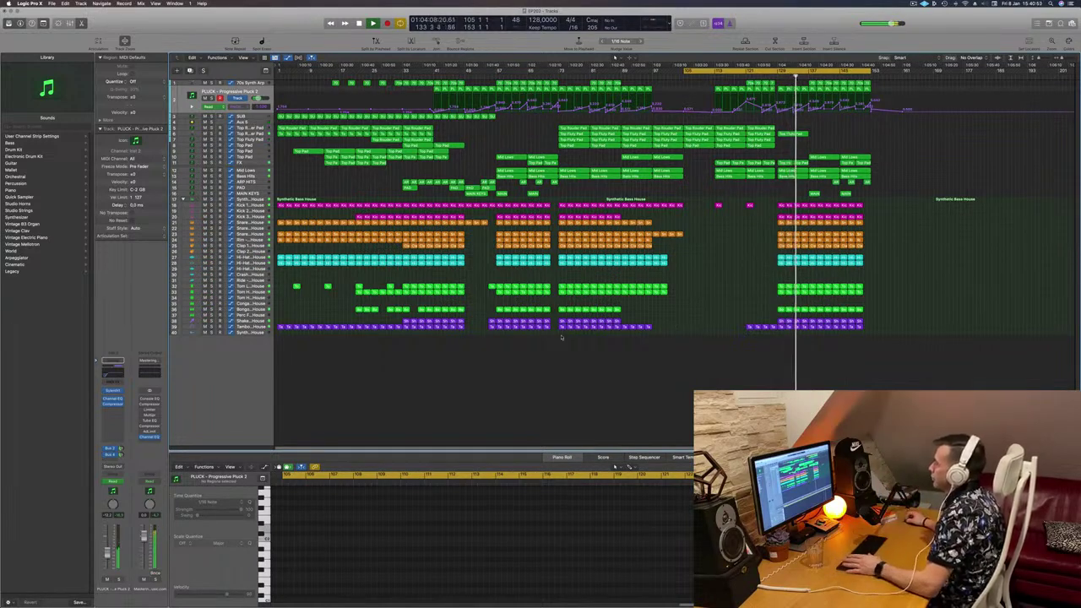
pyautogui.moveTo(558, 345); pyautogui.dragTo(597, 213)
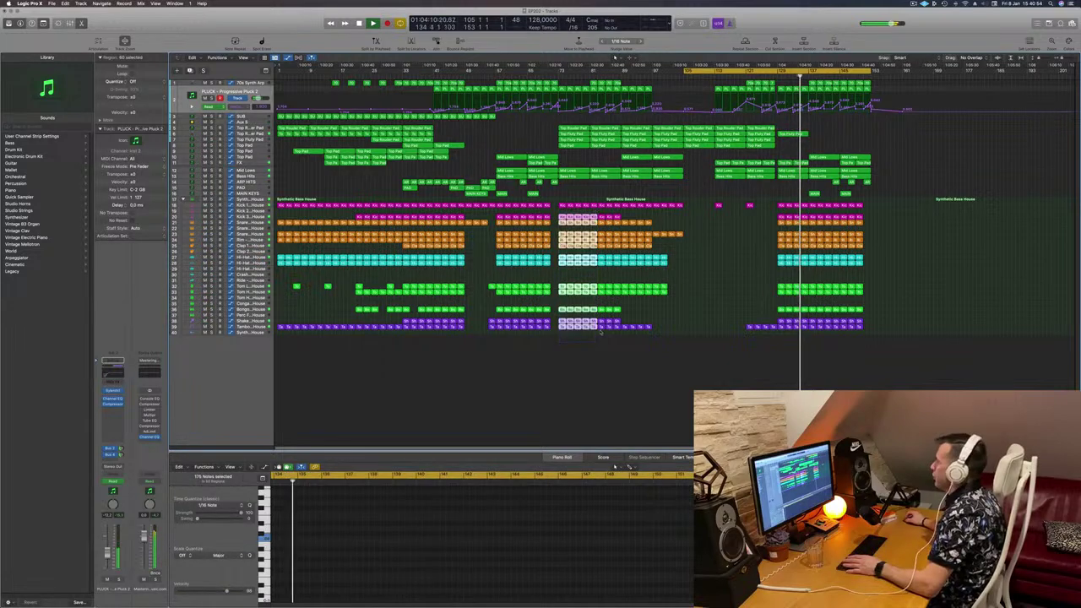
pyautogui.press('super+z')
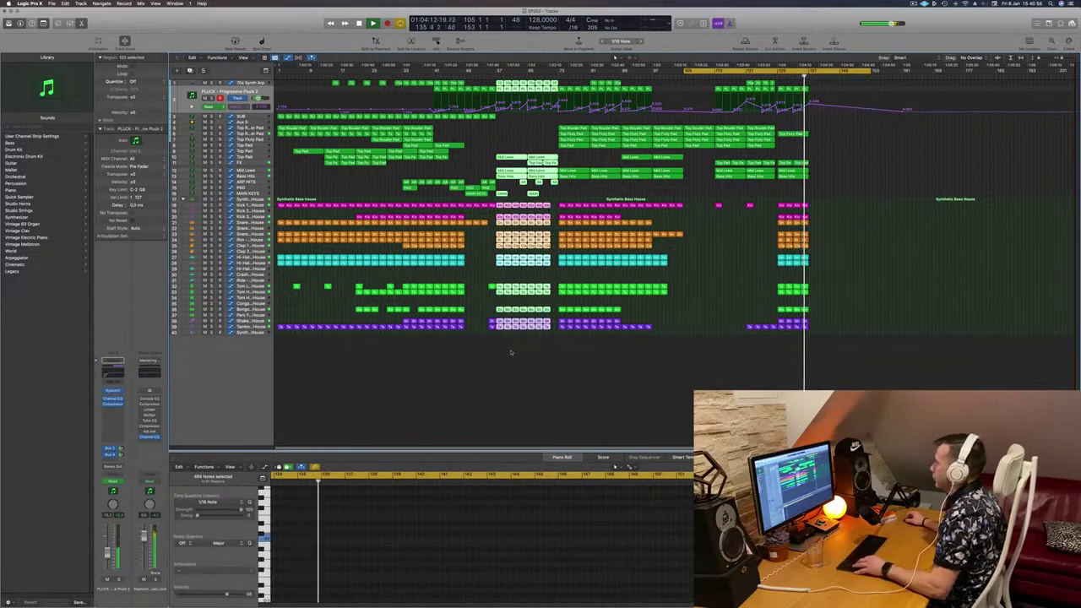
# Step: Copy all regions from bars 57 to 89 on every track to bar 137, and clear the selection
pyautogui.moveTo(500, 342)
pyautogui.mouseDown()
pyautogui.moveTo(591, 223)
pyautogui.moveTo(621, 79)
pyautogui.moveTo(615, 57)
pyautogui.mouseUp()
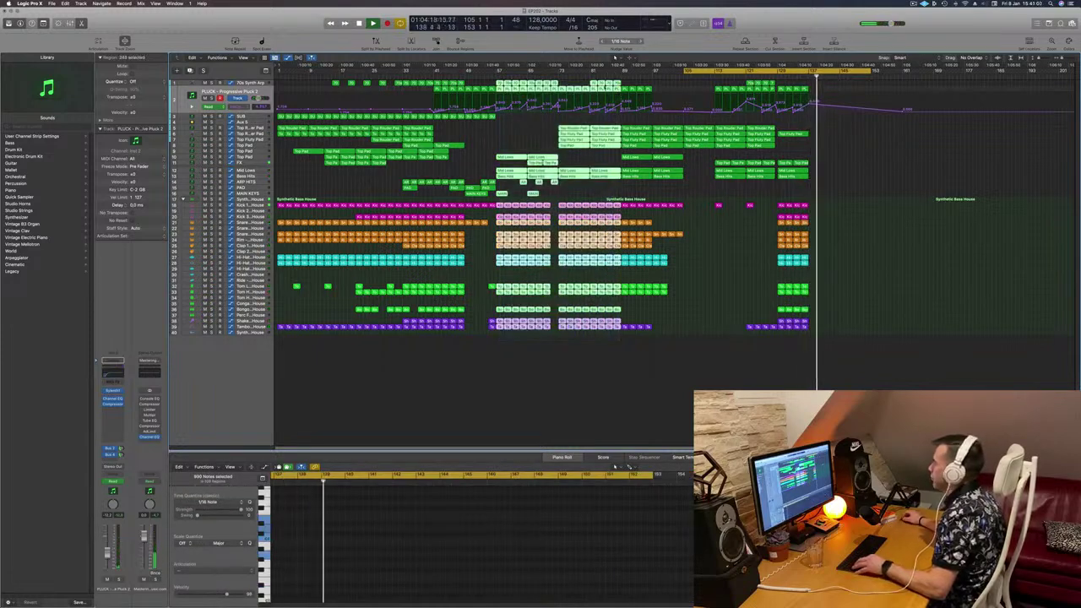
pyautogui.moveTo(698, 89); pyautogui.dragTo(821, 88)
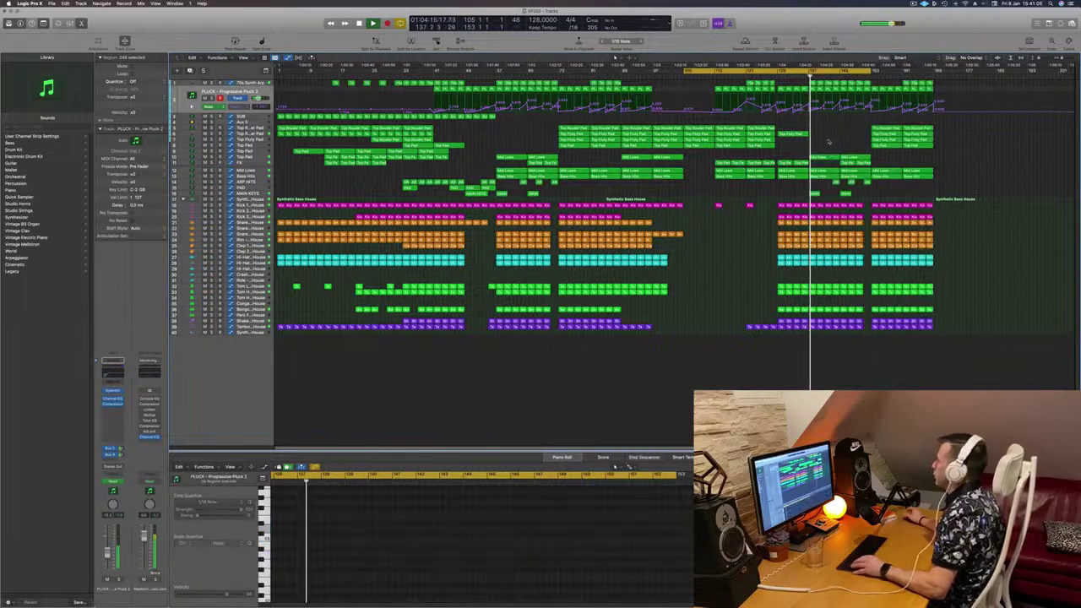
pyautogui.click(828, 142)
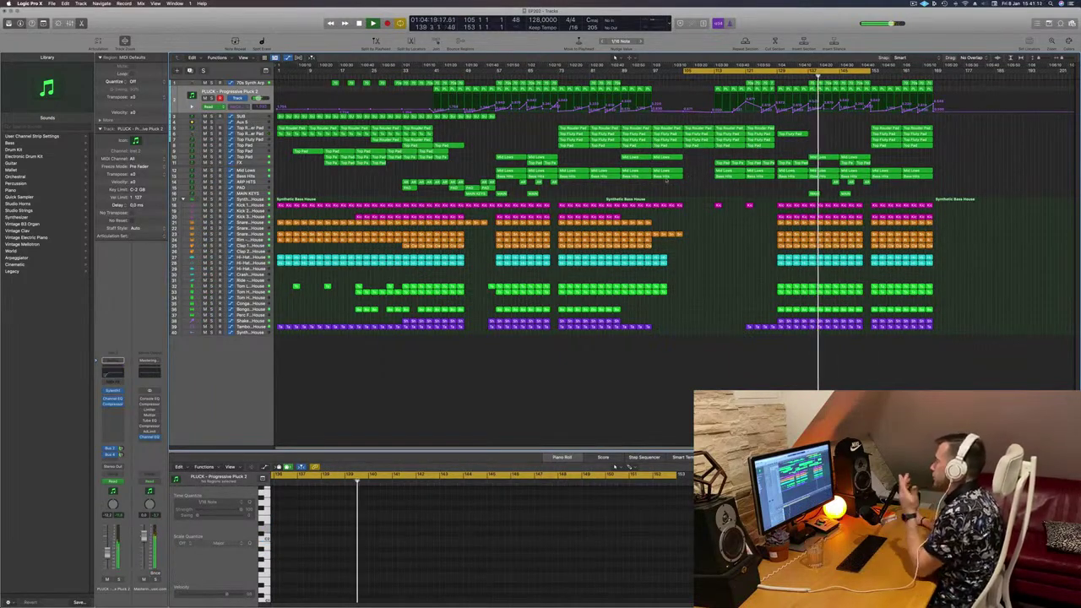
# Step: Try copying the long MAIN KEYS region from bar 49 to bar 113 in the breakdown, and undo the copy
pyautogui.click(478, 193)
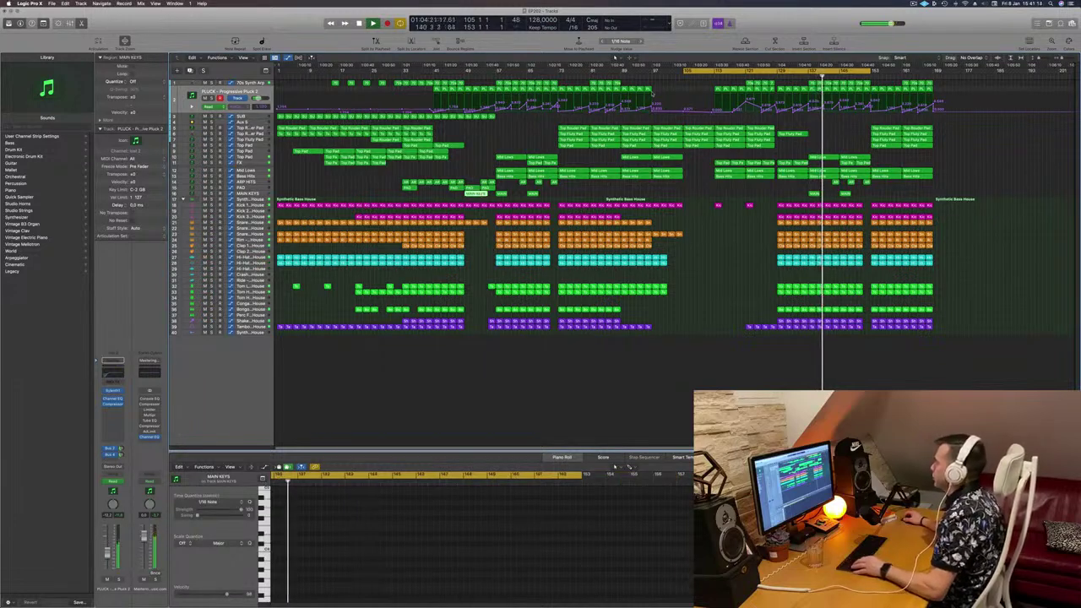
pyautogui.click(681, 75)
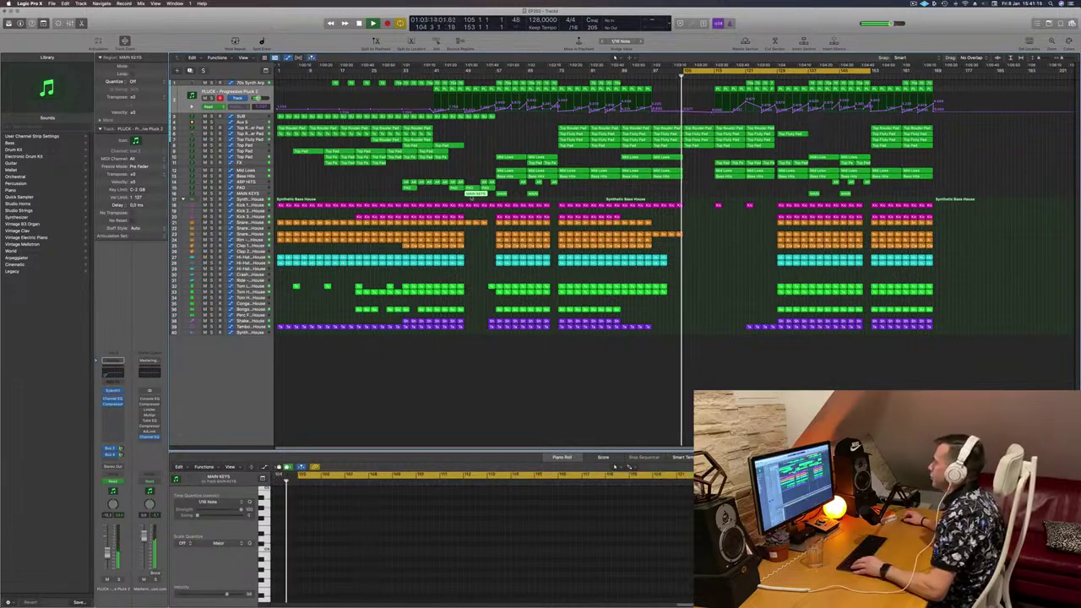
pyautogui.moveTo(478, 193); pyautogui.dragTo(727, 196)
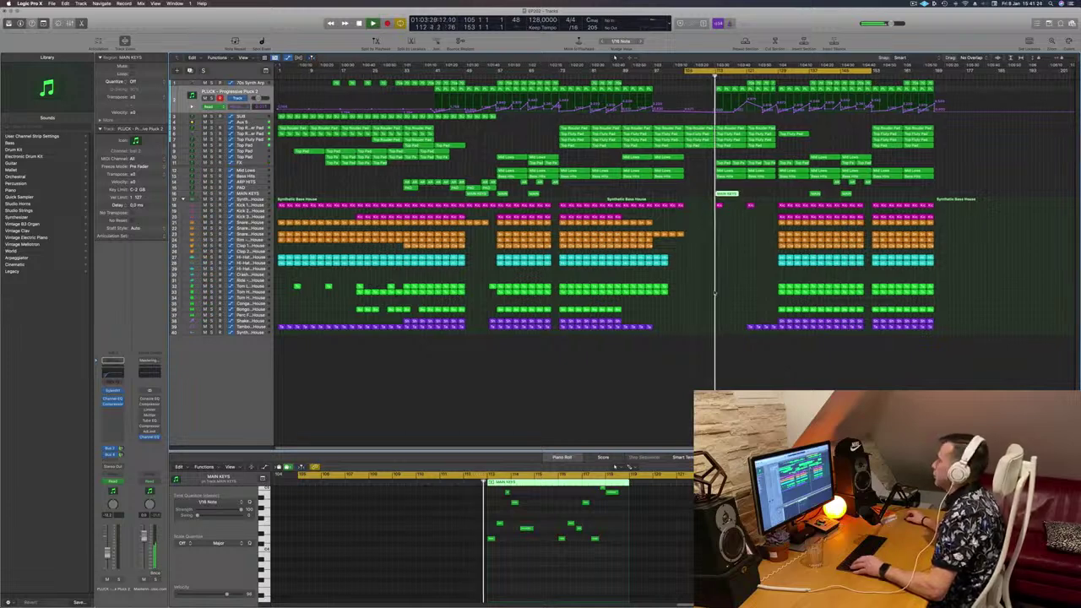
pyautogui.scroll(5, 733, 268)
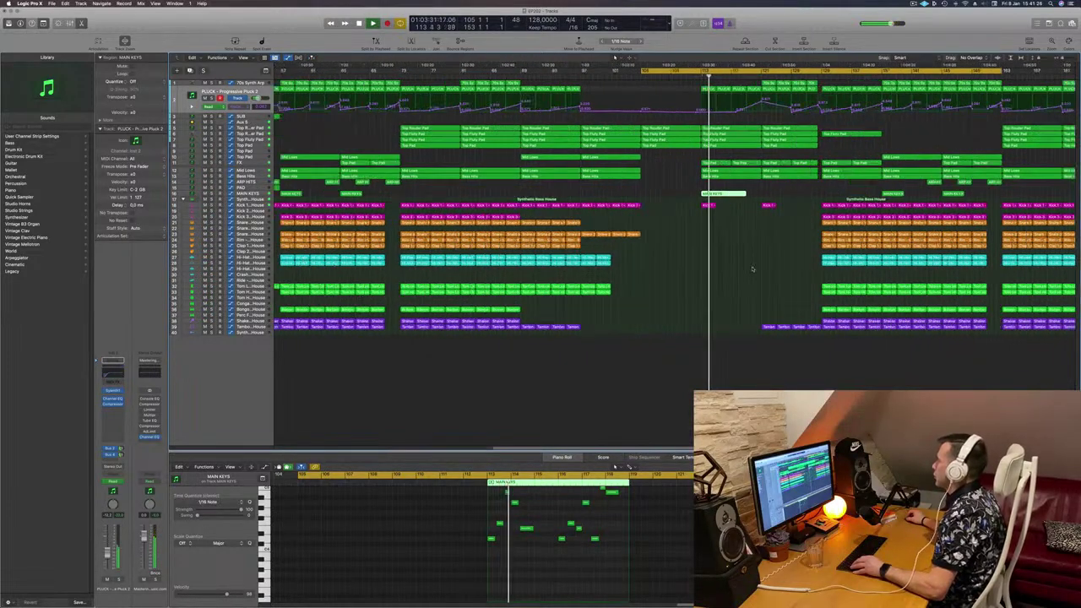
pyautogui.scroll(-6, 753, 267)
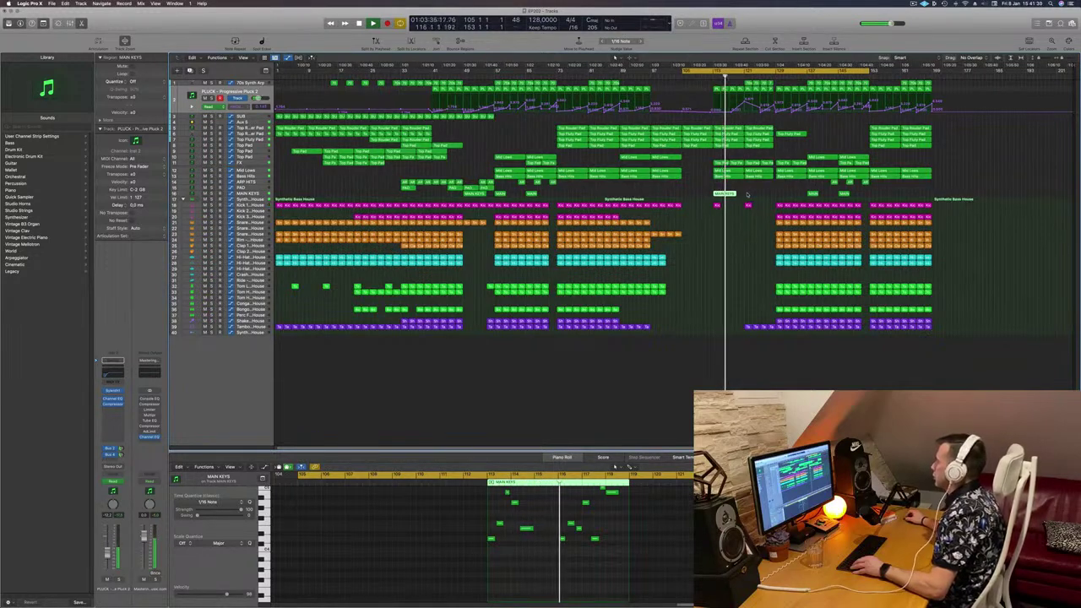
pyautogui.press('super+z')
pyautogui.press('super+shift+z')
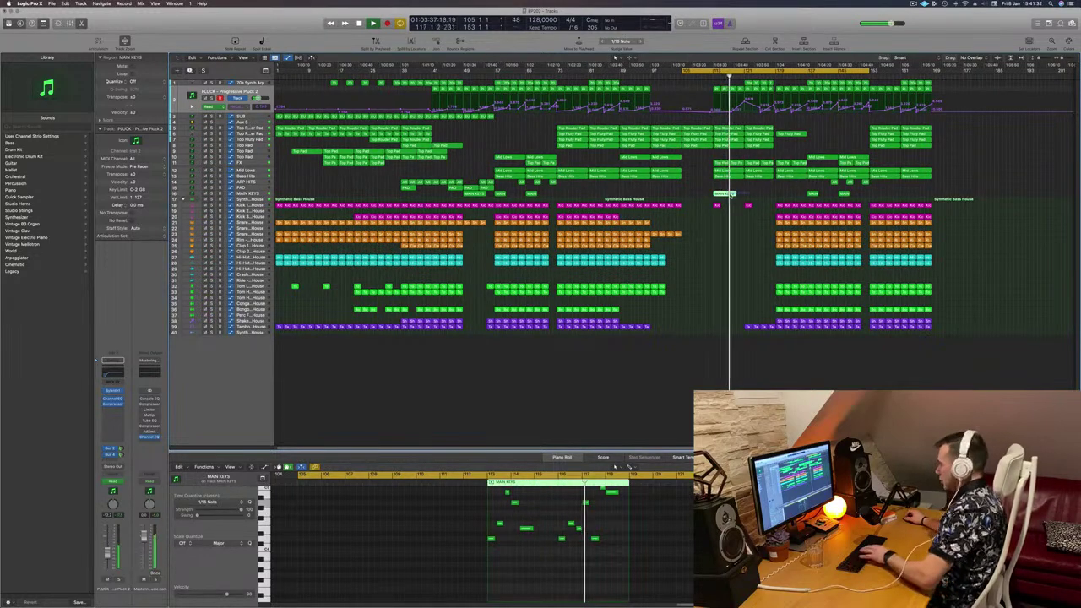
pyautogui.press('super+z')
# Step: Copy the two short MAIN KEYS regions from bars 57 and 65 to bars 113 and 121, and replay the breakdown from about bar 113
pyautogui.click(500, 195)
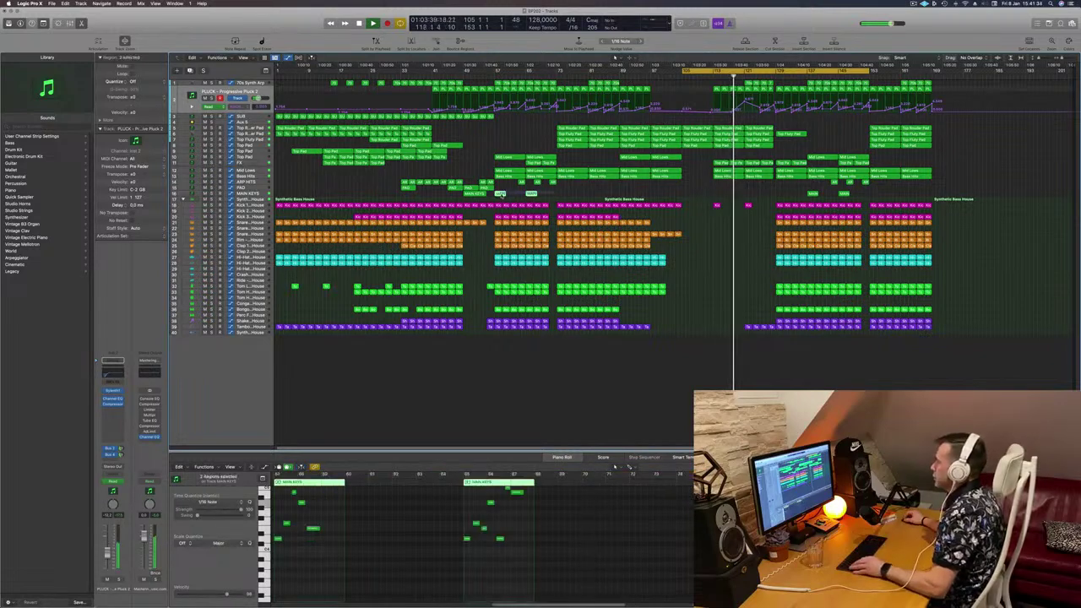
pyautogui.moveTo(500, 195); pyautogui.dragTo(719, 196)
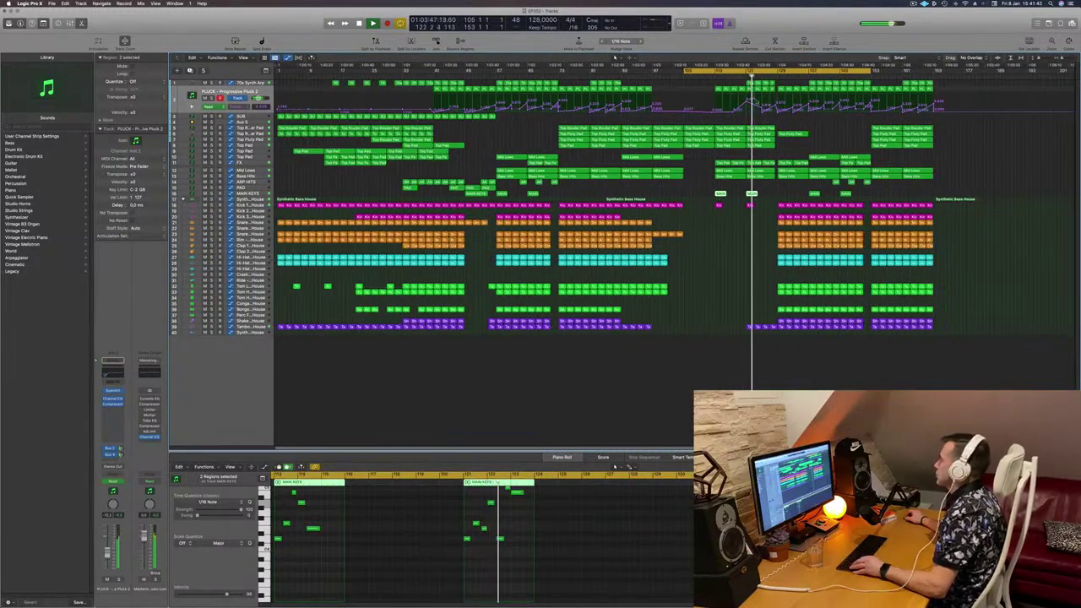
pyautogui.click(711, 76)
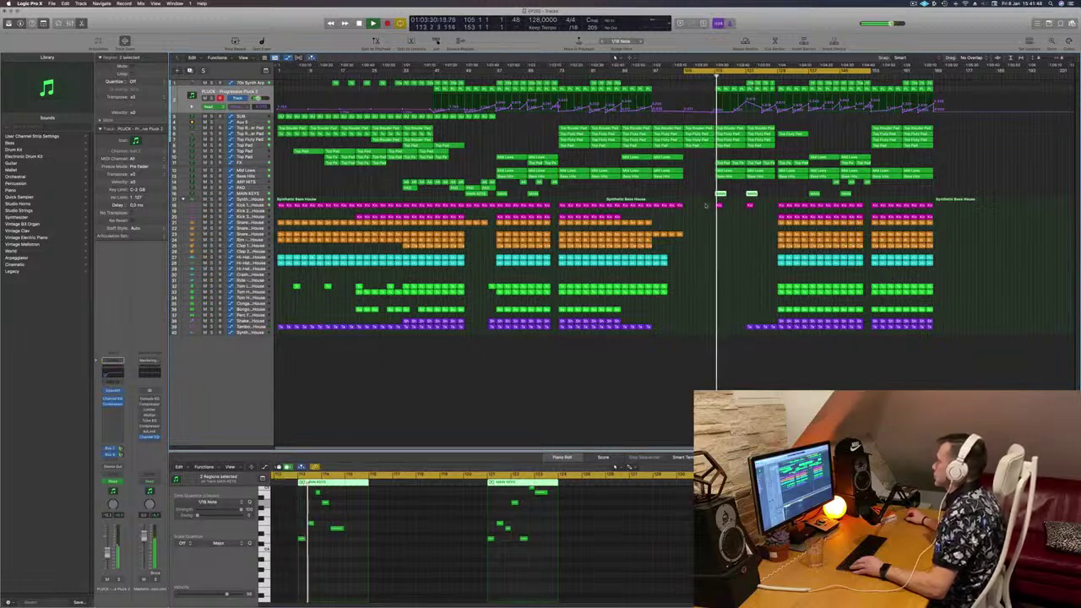
pyautogui.click(732, 207)
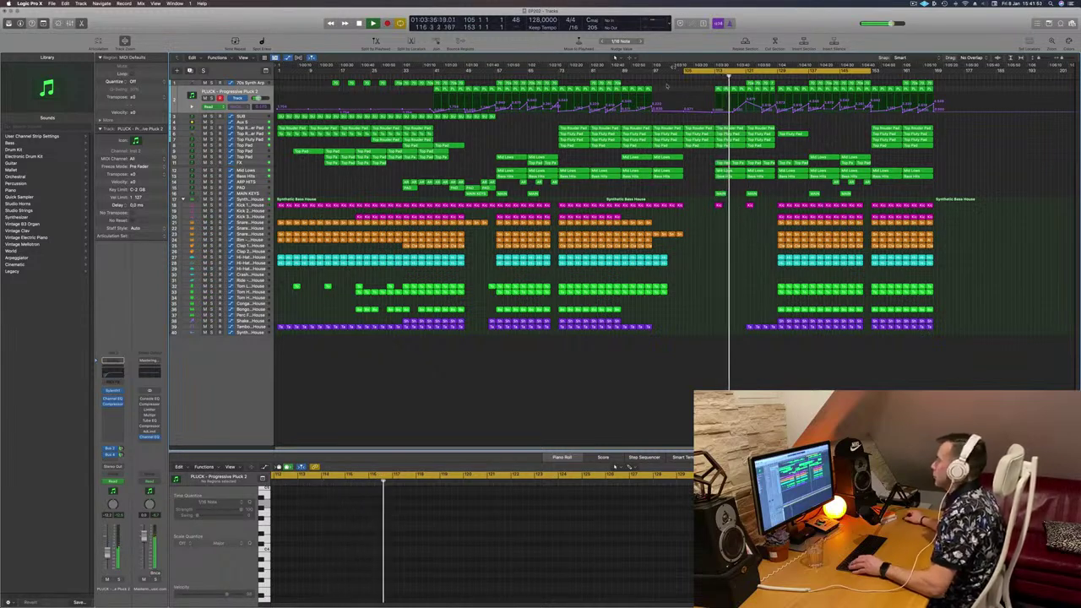
# Step: Move the two copied MAIN KEYS regions to bars 105 and 113, replay the transition into the breakdown, and clear the selection
pyautogui.press('space')
pyautogui.press('space')
pyautogui.moveTo(768, 195); pyautogui.dragTo(686, 195)
pyautogui.press('super+Right')
pyautogui.click(637, 74)
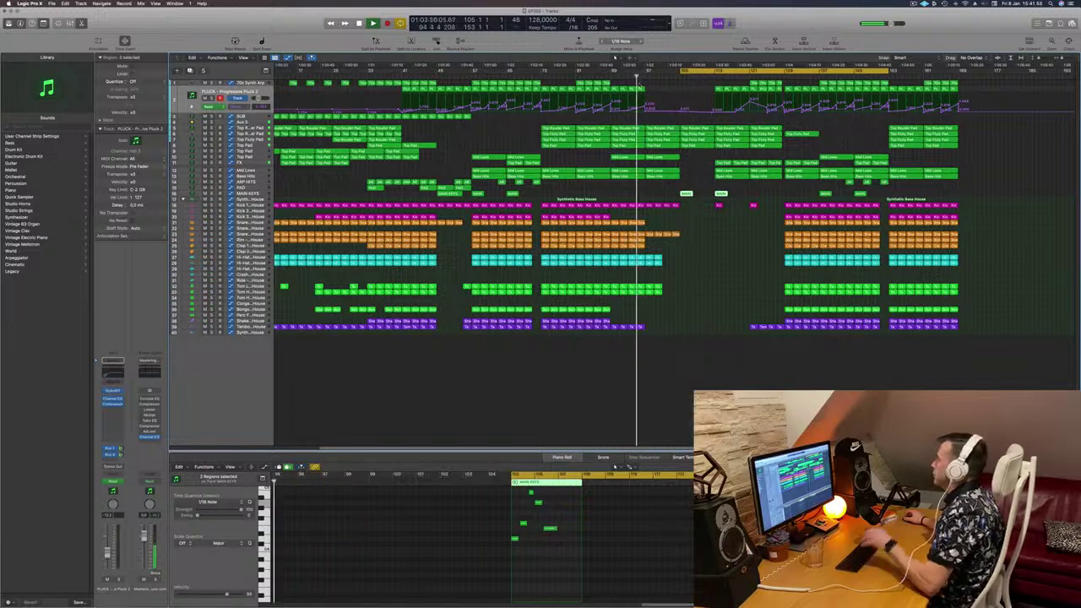
pyautogui.click(698, 220)
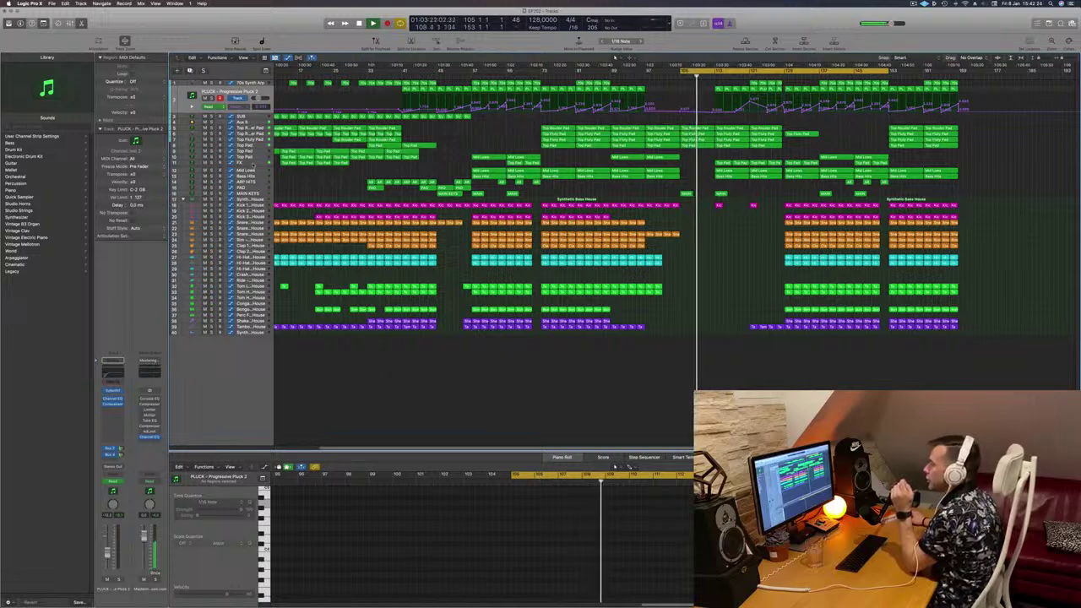
# Step: Display the FX track's H-Delay feedback automation and shape its curve across bars 105 to 113
pyautogui.click(255, 162)
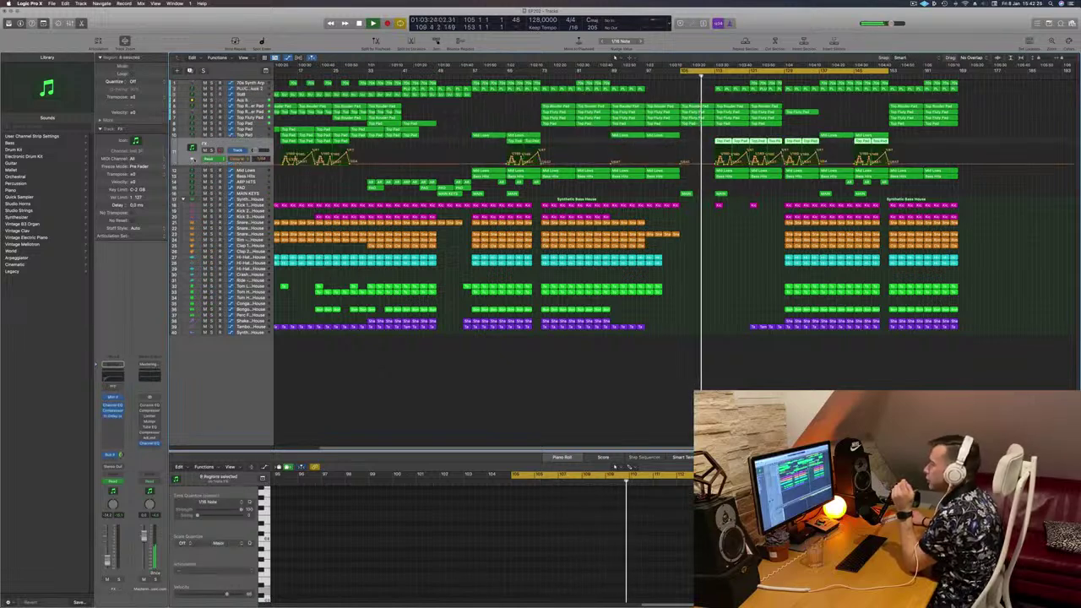
pyautogui.click(192, 158)
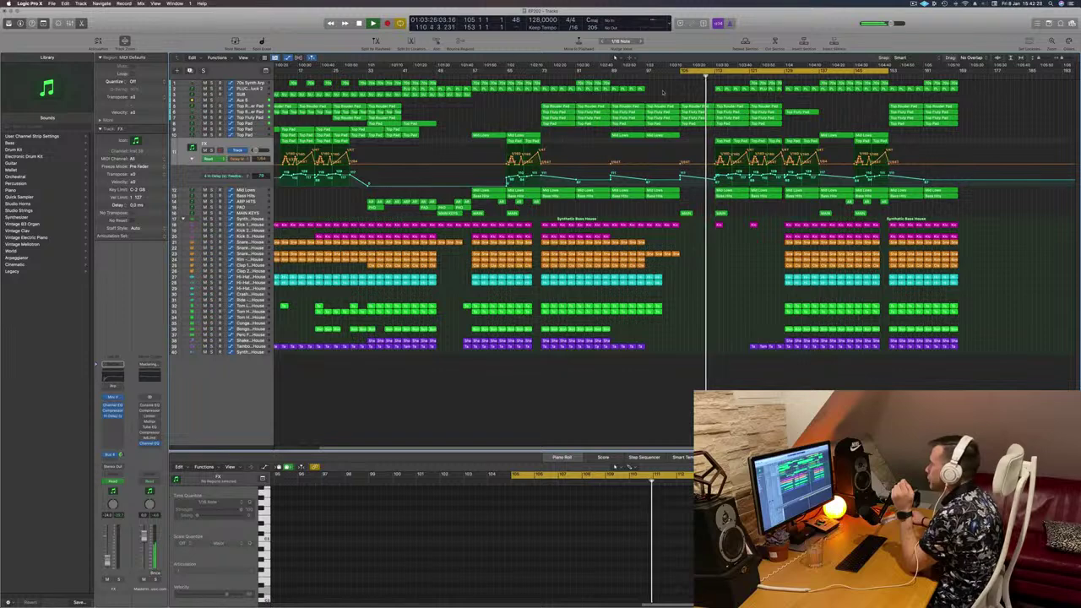
pyautogui.press('shift+')
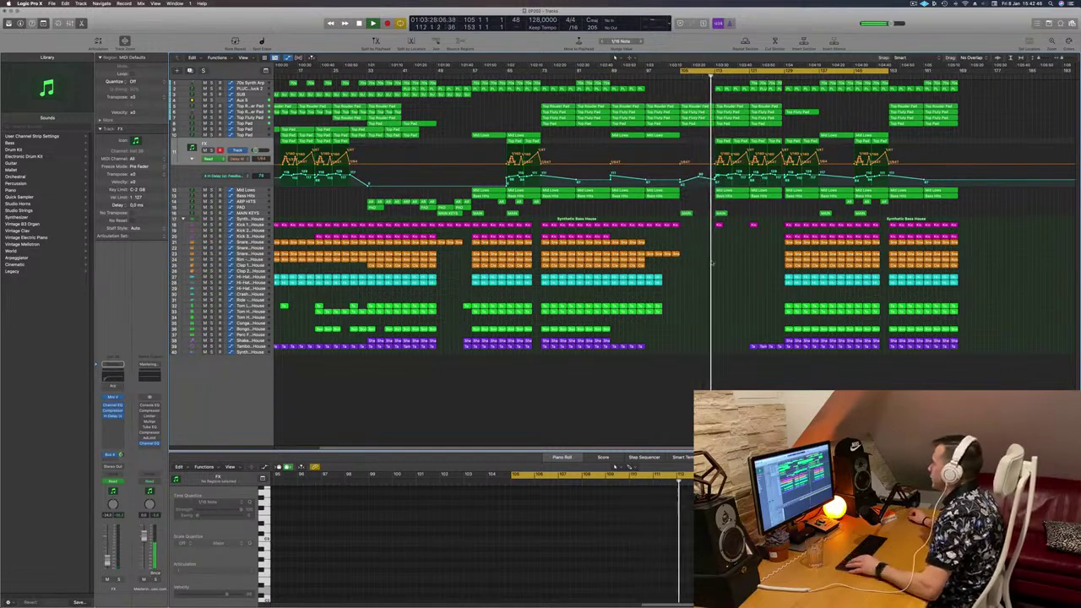
pyautogui.scroll(-1, 688, 229)
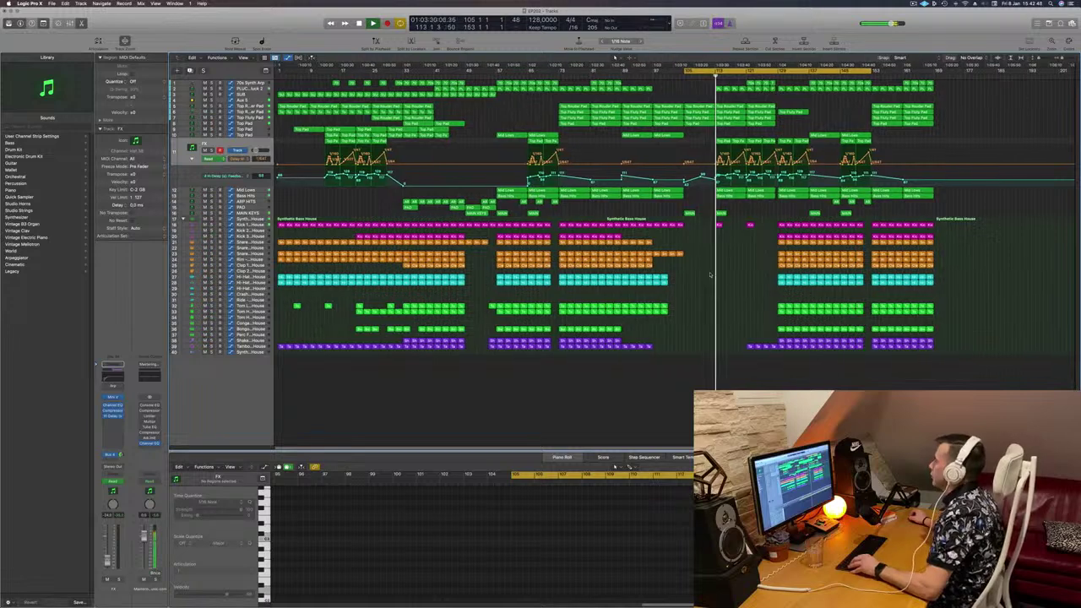
pyautogui.press('super+Up')
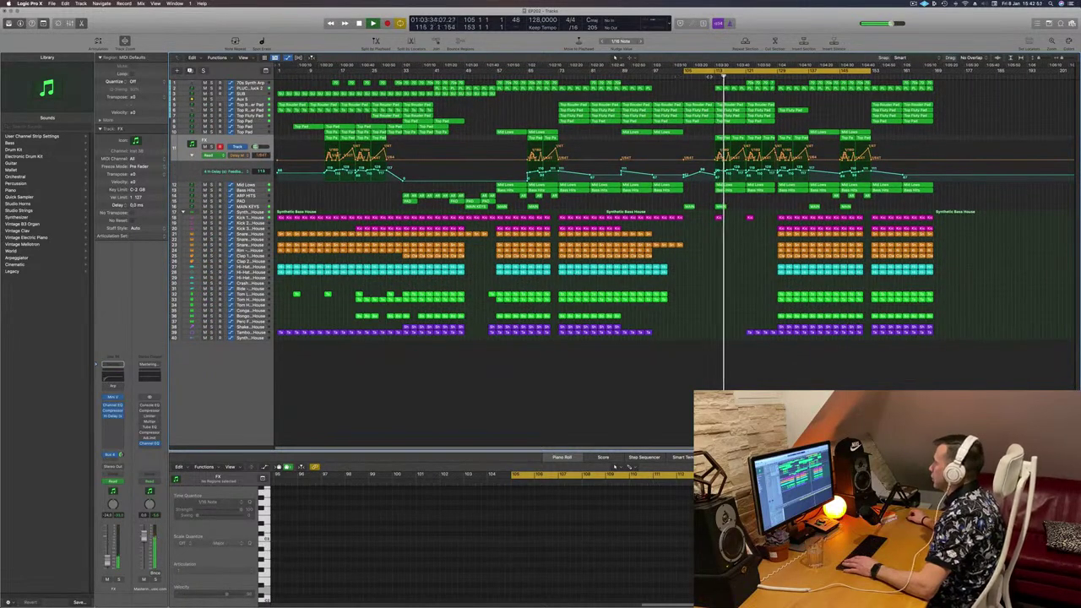
# Step: Delete the Mid Lows region at bar 113 and listen through the breakdown past bar 121
pyautogui.click(731, 186)
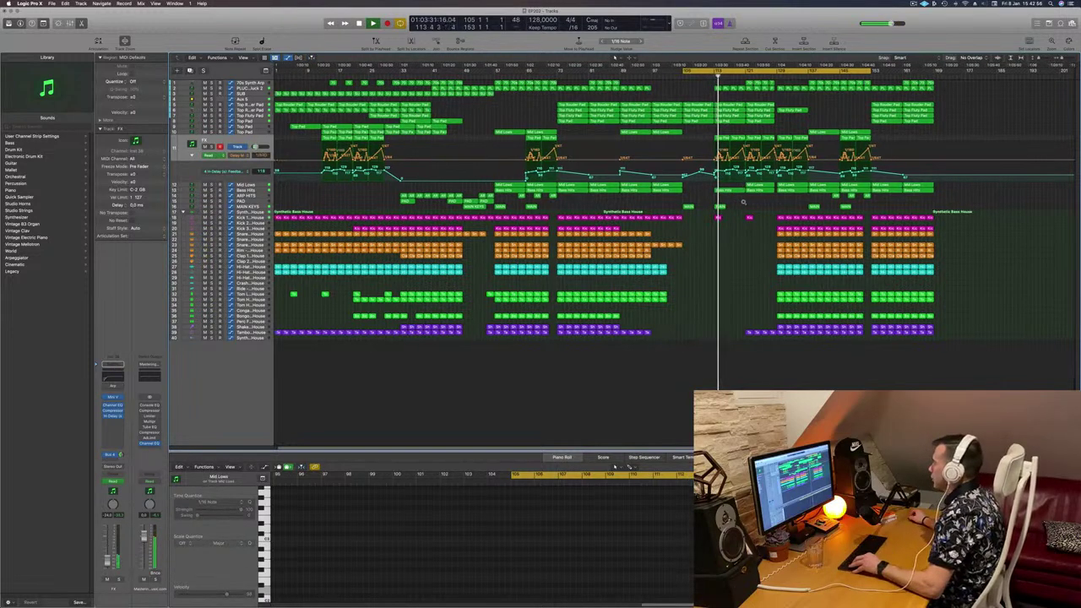
pyautogui.press('super+Right')
pyautogui.press('super+Left')
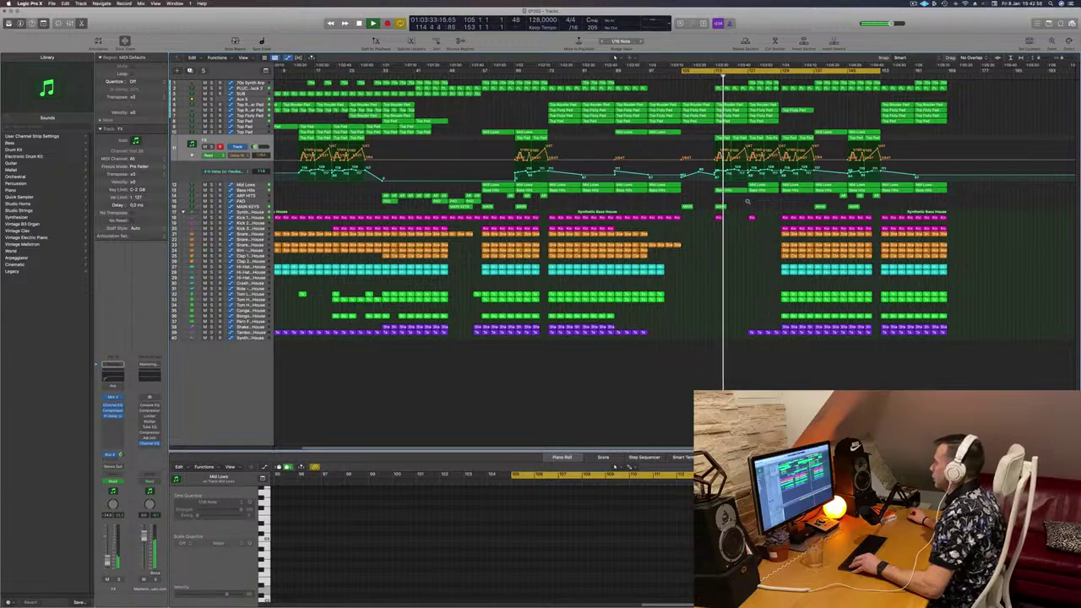
pyautogui.press('super+Left')
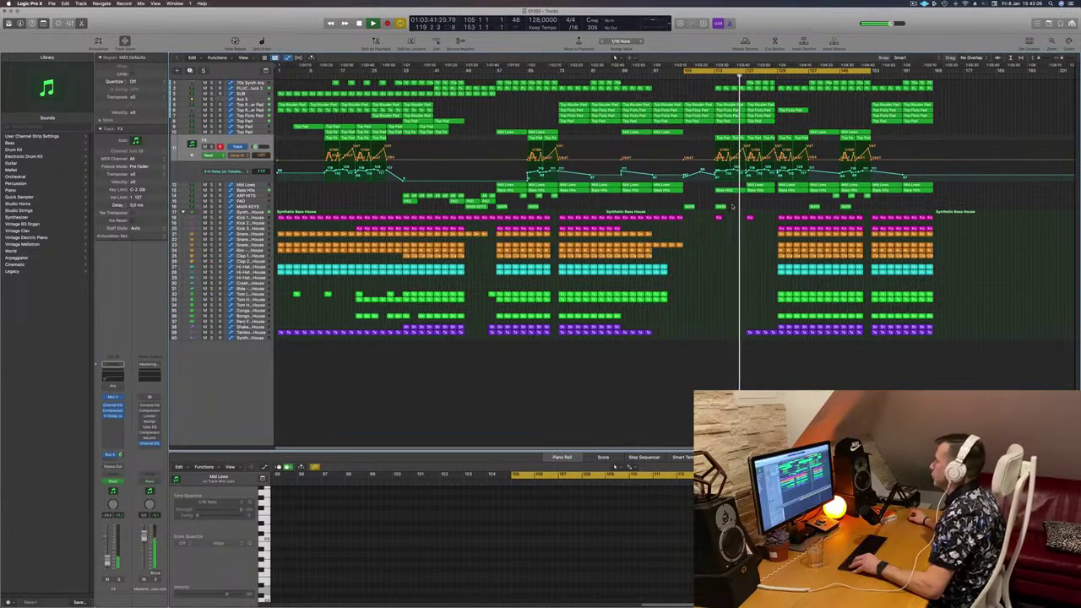
pyautogui.hscroll(4, 732, 206)
pyautogui.hscroll(-3, 739, 207)
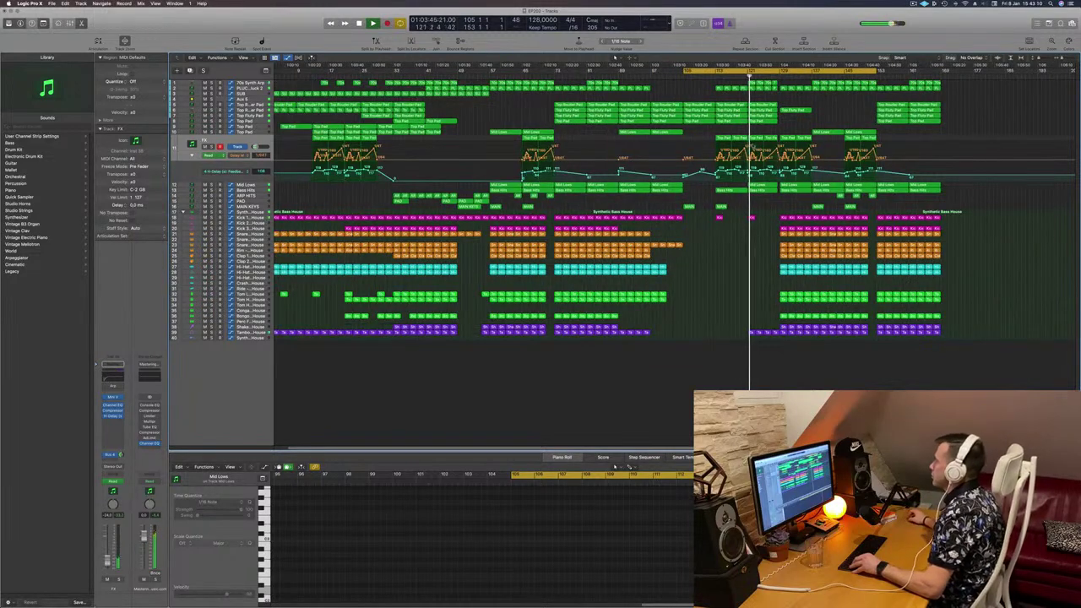
pyautogui.press('super+Left')
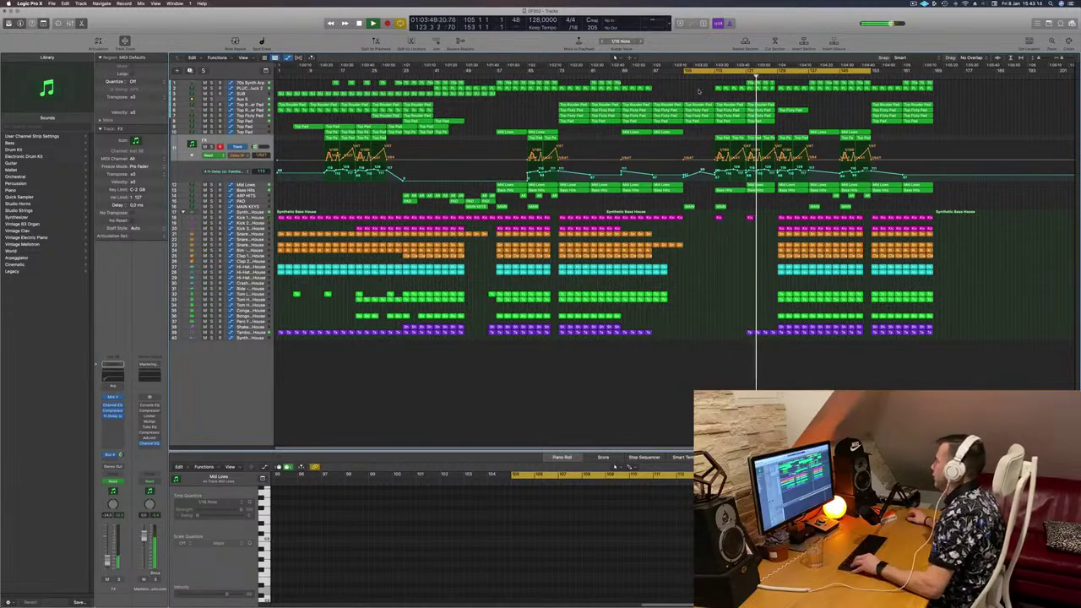
# Step: Adjust the FX track's H-Delay feedback automation just before bar 129, and replay the build-up from about bar 121
pyautogui.press('super+Right')
pyautogui.press('super+Right')
pyautogui.press('super+Right')
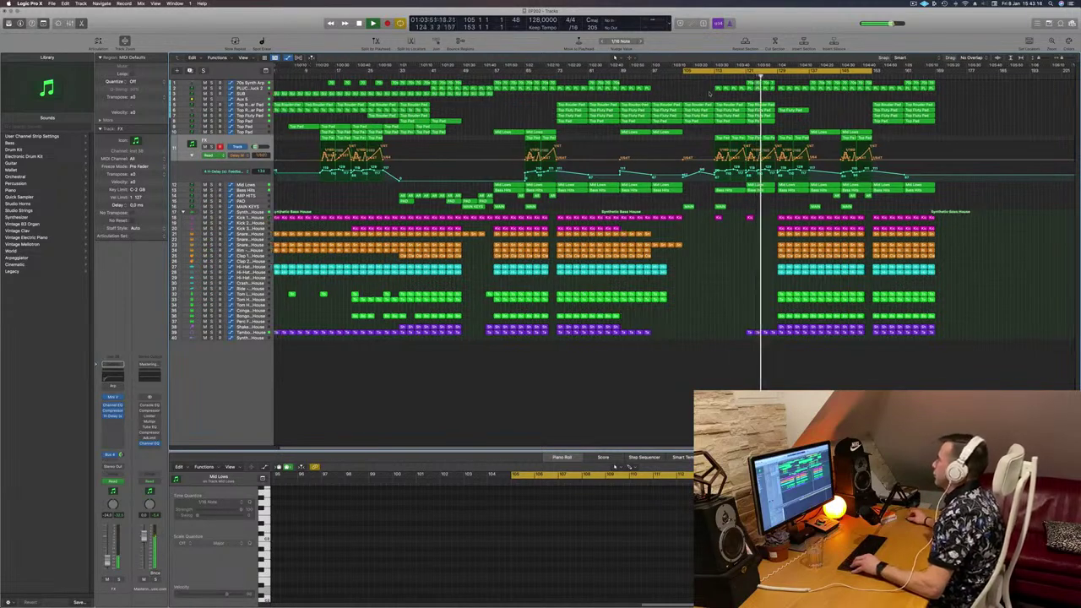
pyautogui.press('super+Right')
pyautogui.press('super+Right')
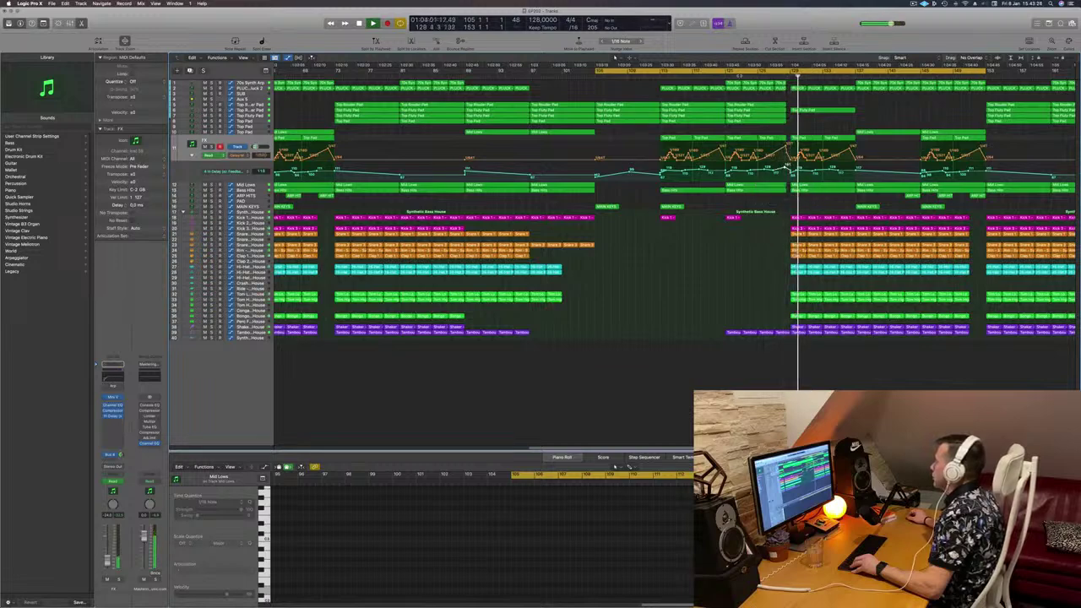
pyautogui.click(725, 74)
pyautogui.press('super+Left')
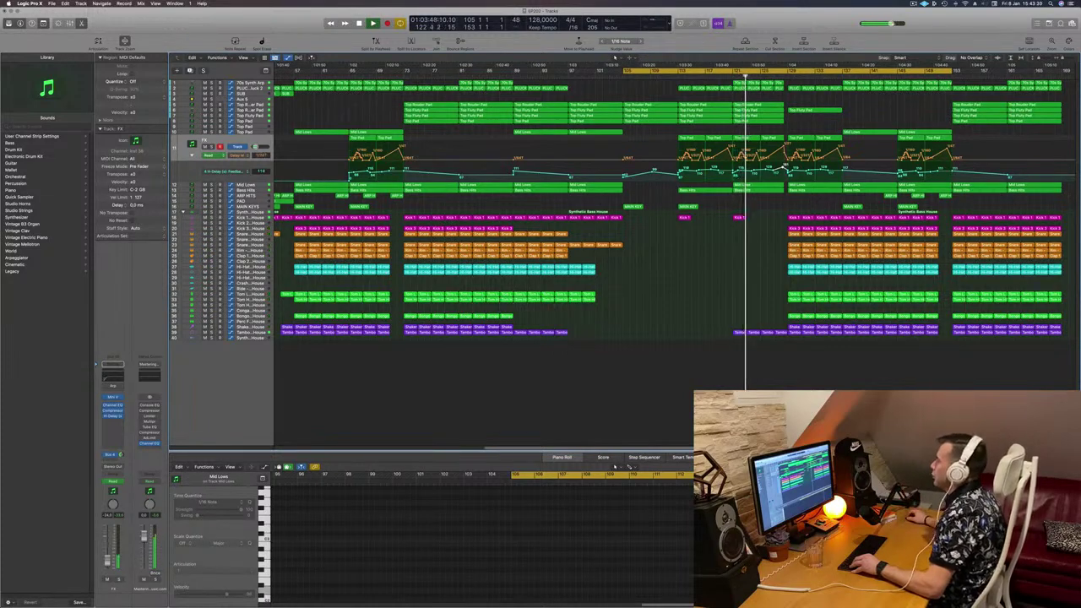
pyautogui.press('space')
pyautogui.press('space')
pyautogui.press('super+Left')
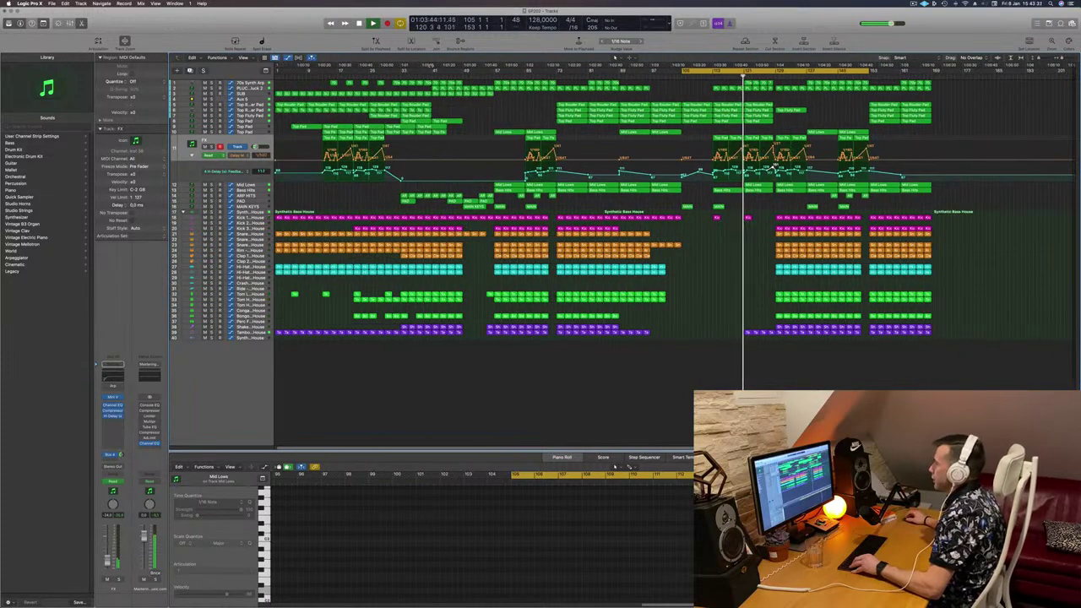
# Step: Display the 70s Synth Arp track's automation around bar 121 and clear the region selection
pyautogui.click(242, 84)
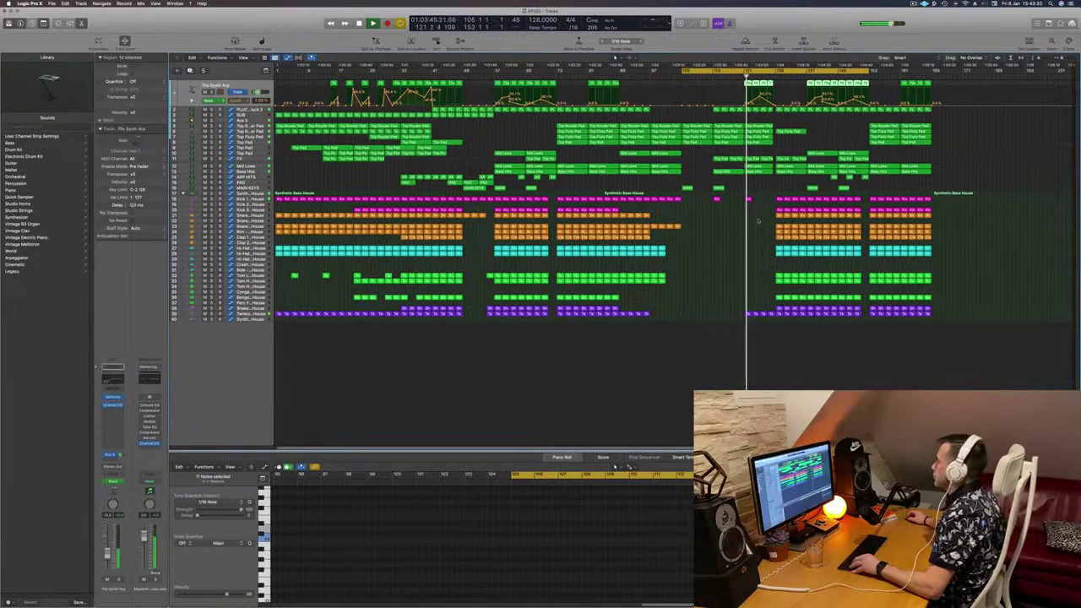
pyautogui.click(708, 263)
pyautogui.hscroll(5, 734, 263)
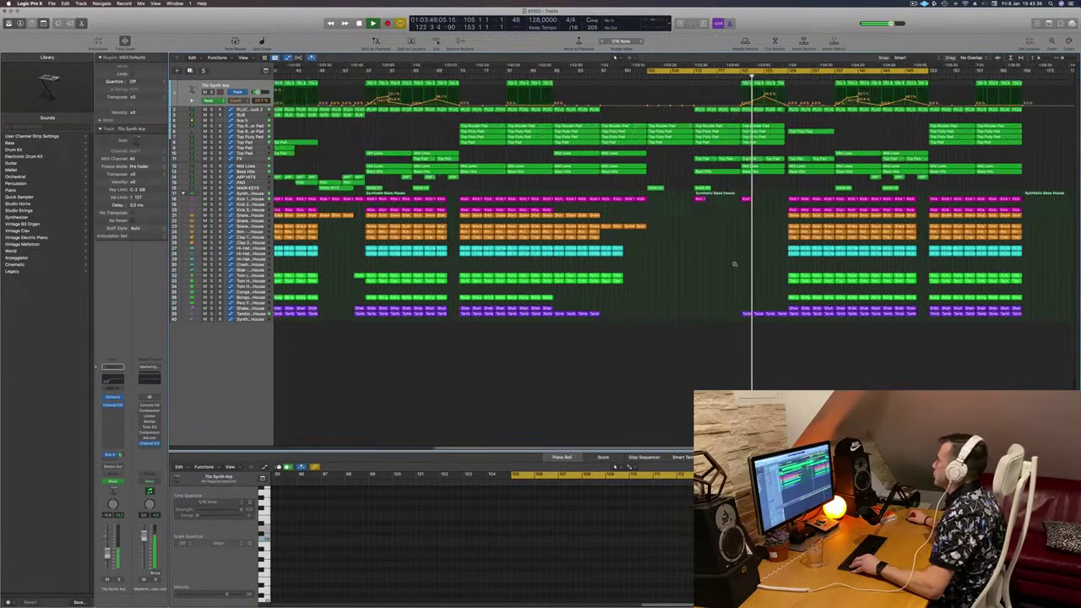
# Step: Examine the arrangement from the breakdown at bar 105 into the section starting at bar 129 during playback
pyautogui.press('super+Left')
pyautogui.press('super+Left')
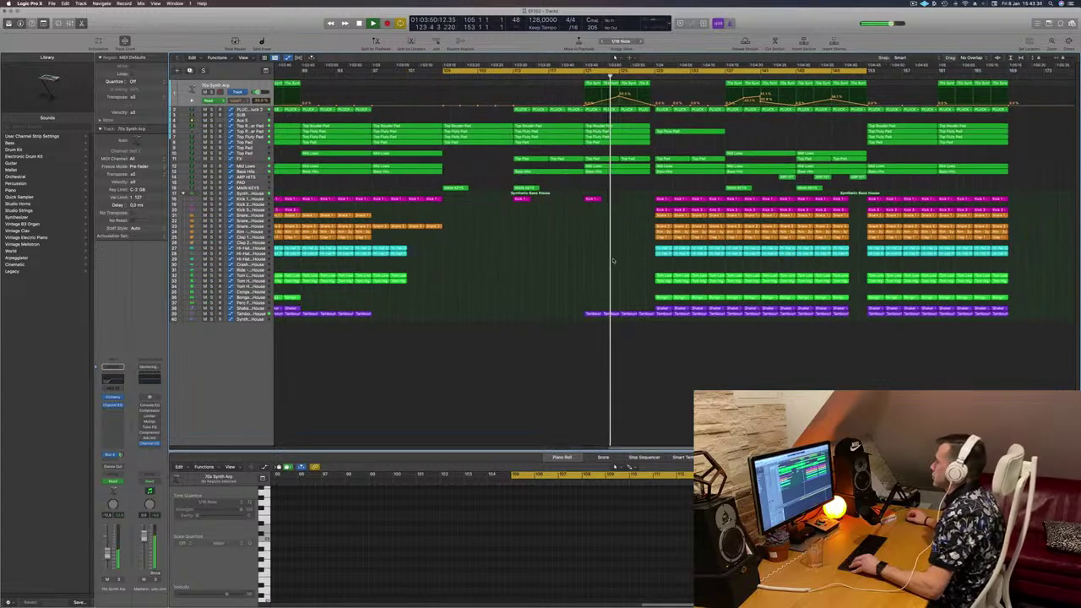
pyautogui.press('super+Left')
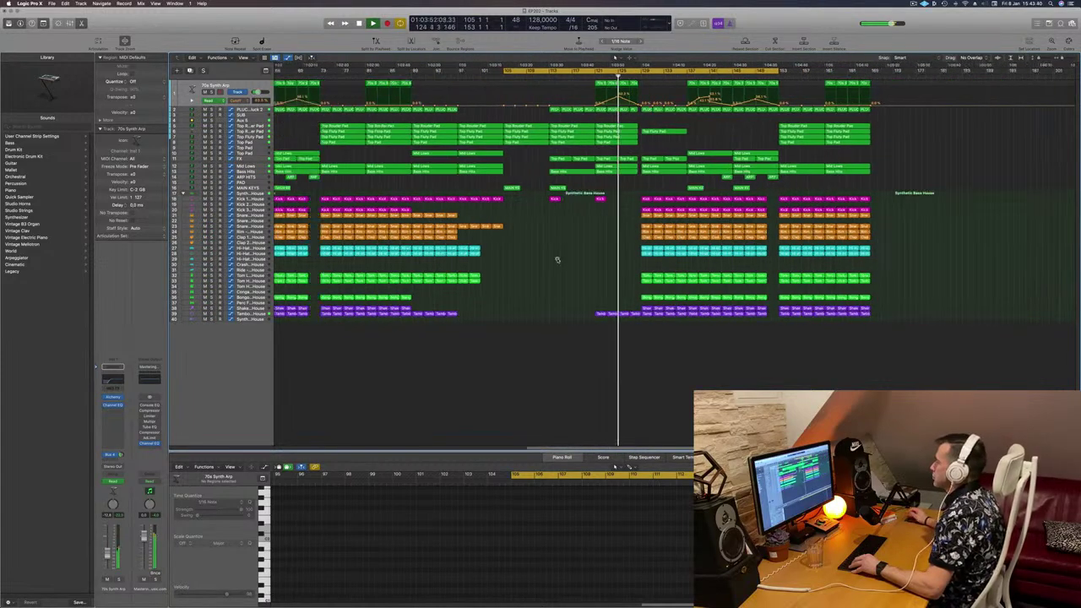
pyautogui.press('super+Left')
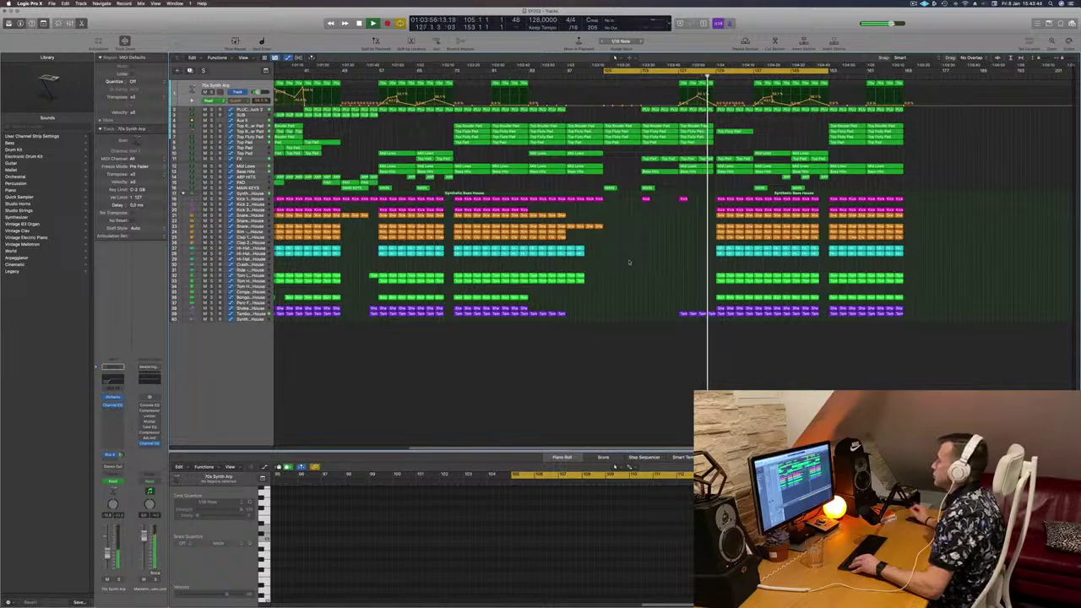
pyautogui.press('super+Right')
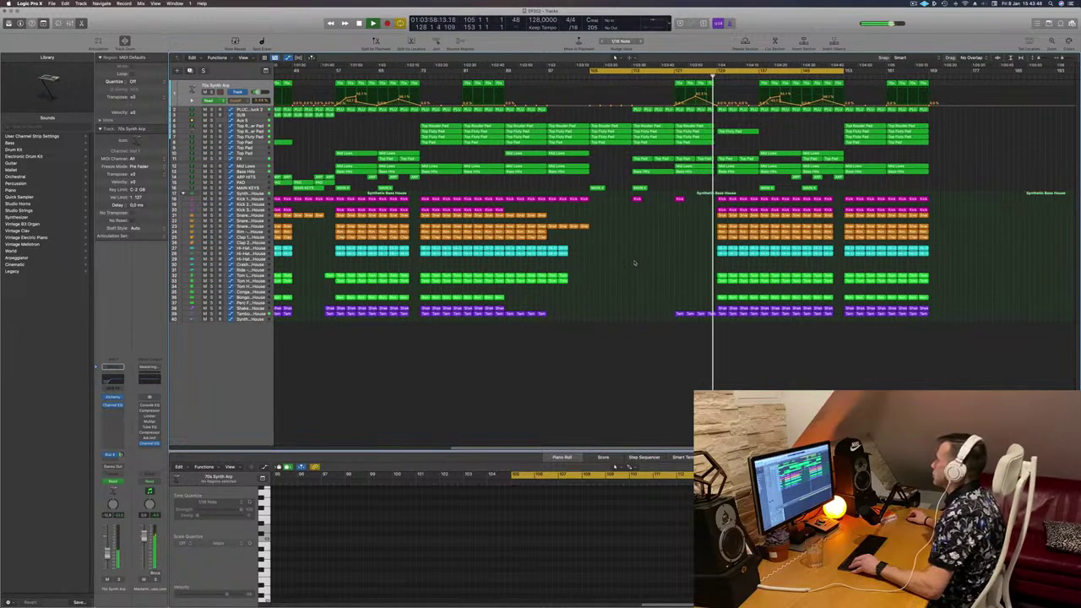
pyautogui.press('super+Right')
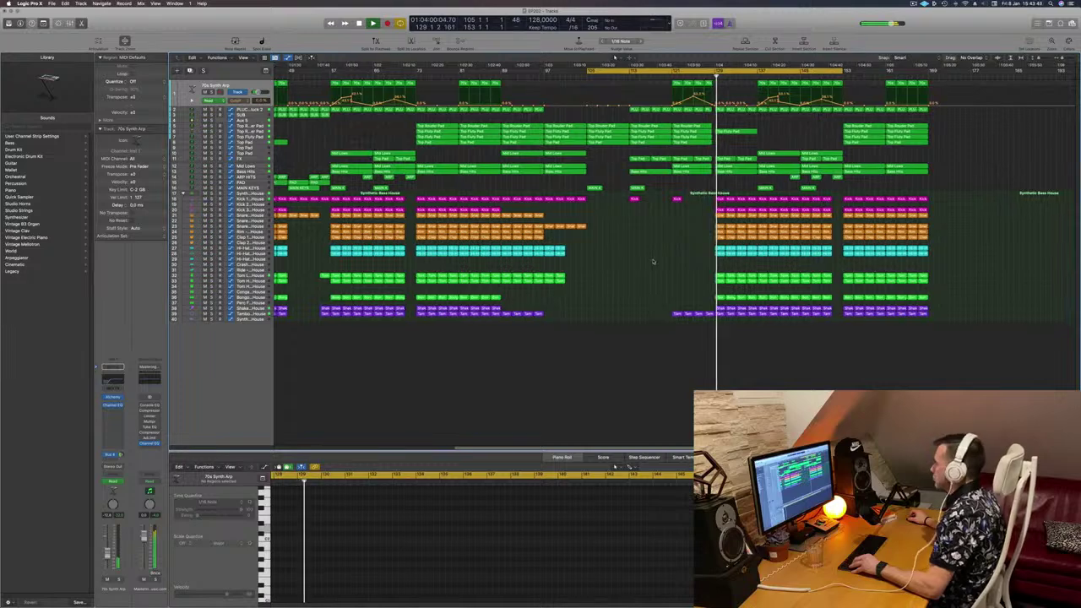
pyautogui.press('super+Left')
pyautogui.press('super+Left')
pyautogui.press('super+Right')
pyautogui.press('super+Right')
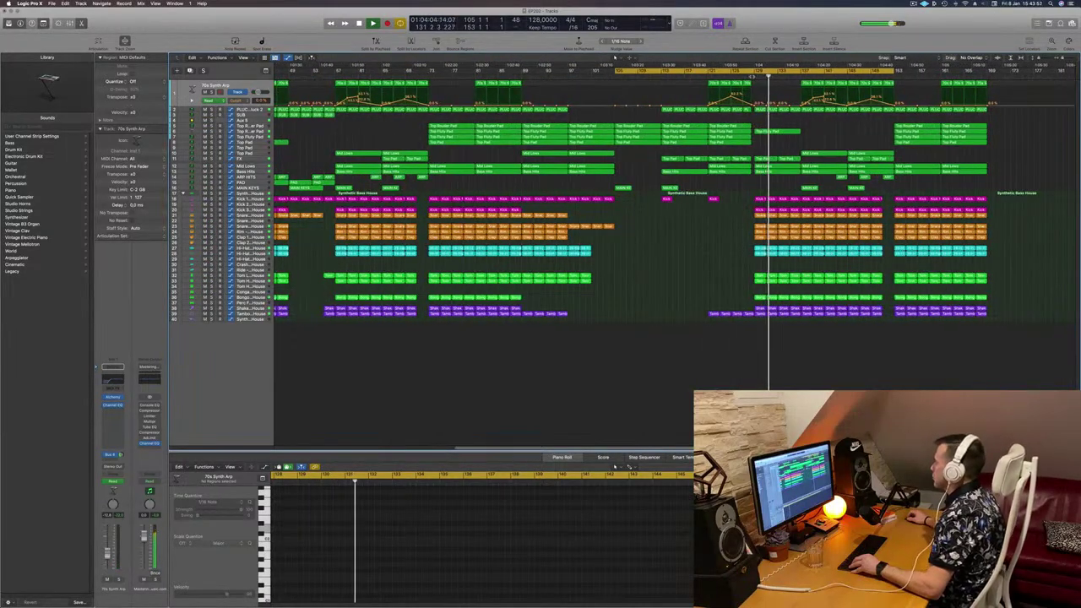
# Step: Replay from bar 129, delete the Bass Hits region starting there, and move playback back slightly
pyautogui.click(753, 77)
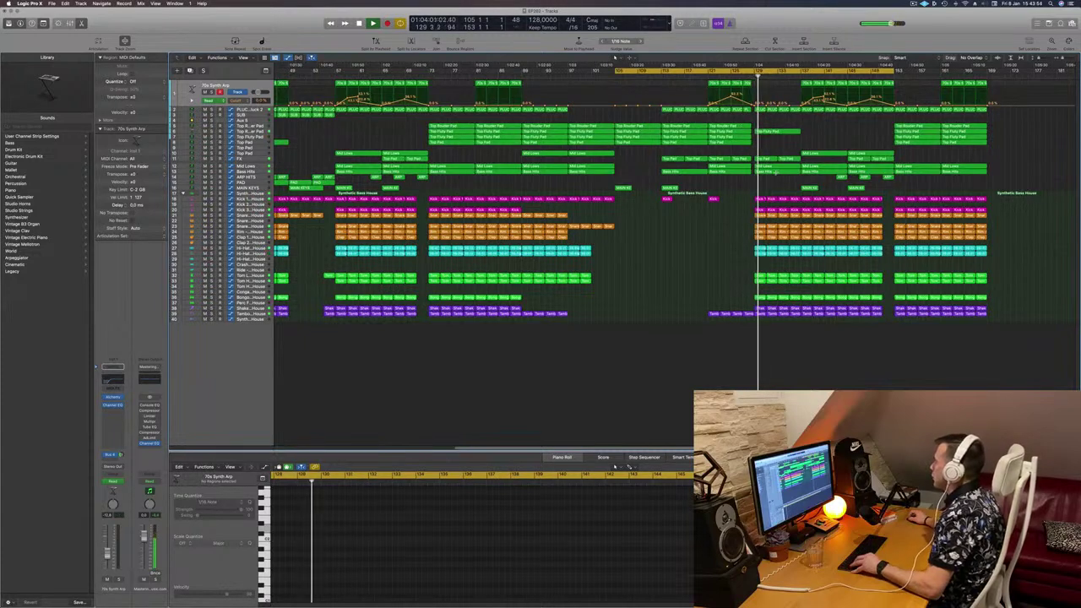
pyautogui.click(771, 174)
pyautogui.click(770, 173)
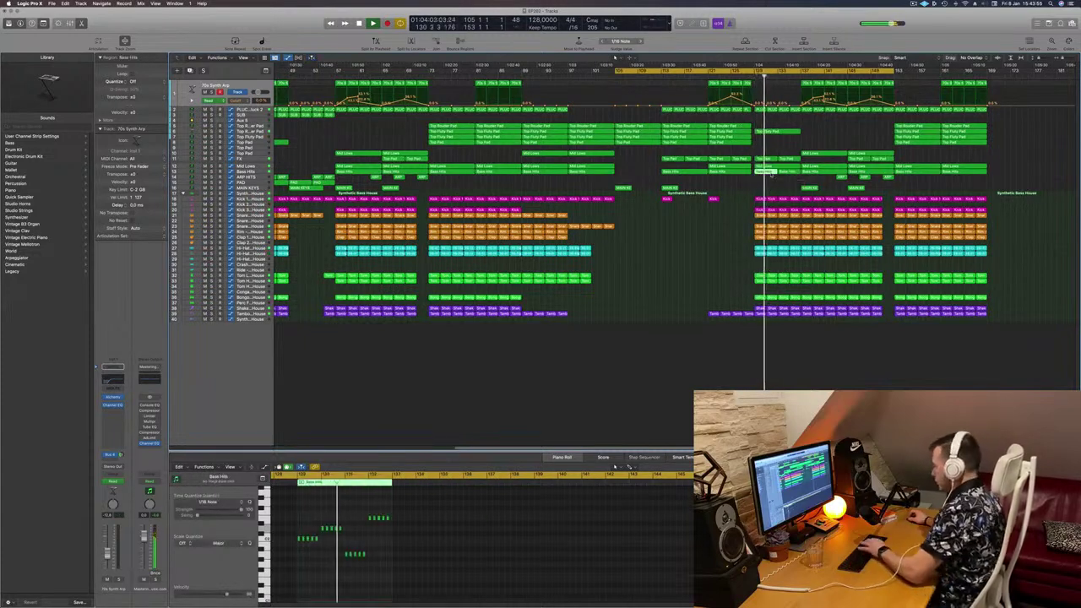
pyautogui.press('Delete')
pyautogui.press(',')
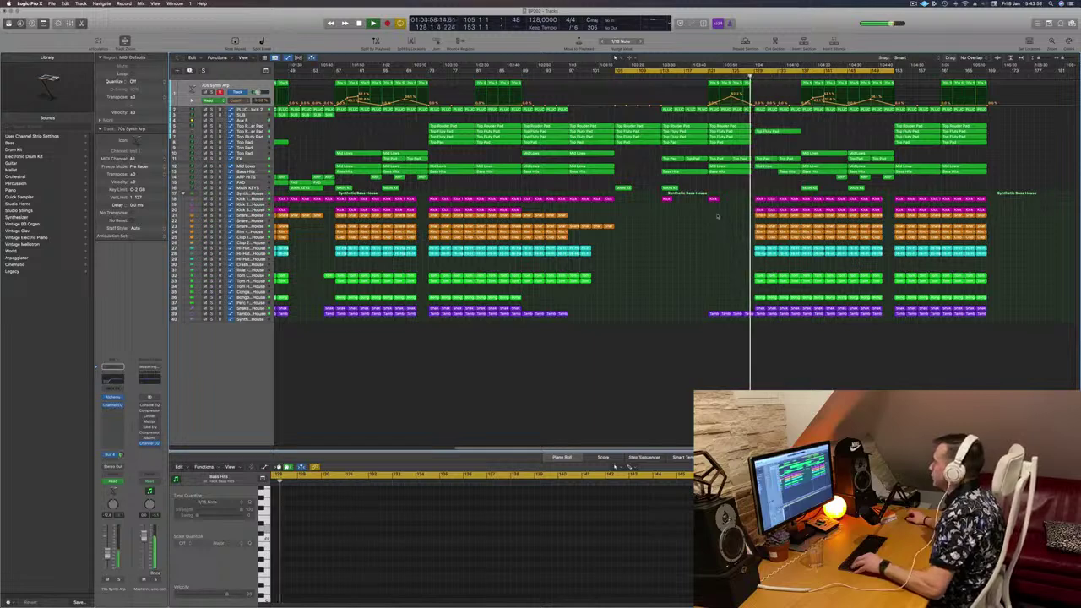
# Step: Select the Bass Hits track and audition it in solo during playback, ending with solo off
pyautogui.press('super+Right')
pyautogui.press('super+Right')
pyautogui.press('super+Right')
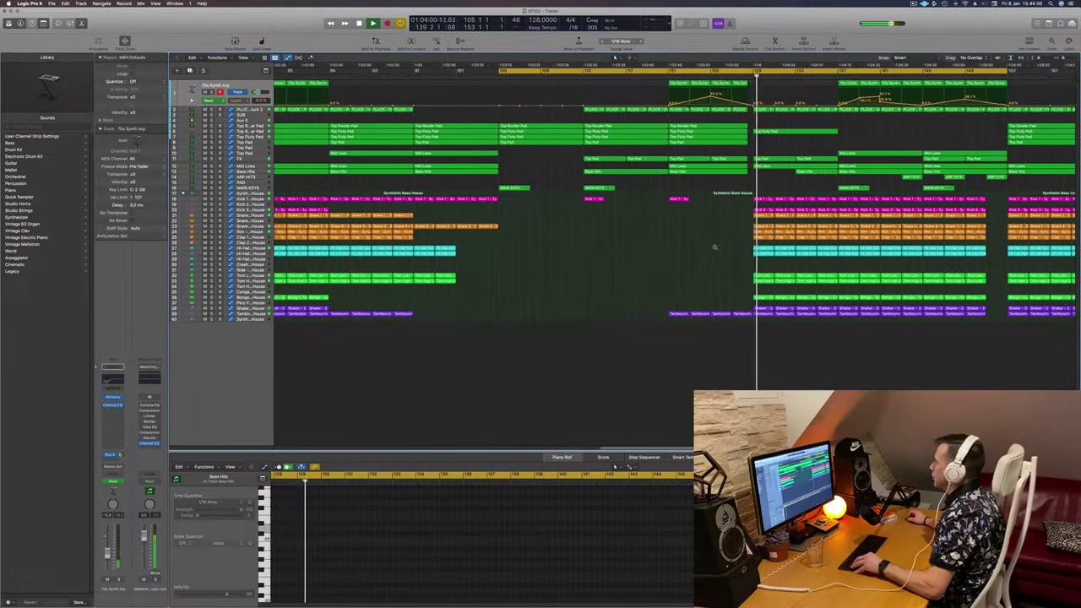
pyautogui.press('super+Left')
pyautogui.press('super+Left')
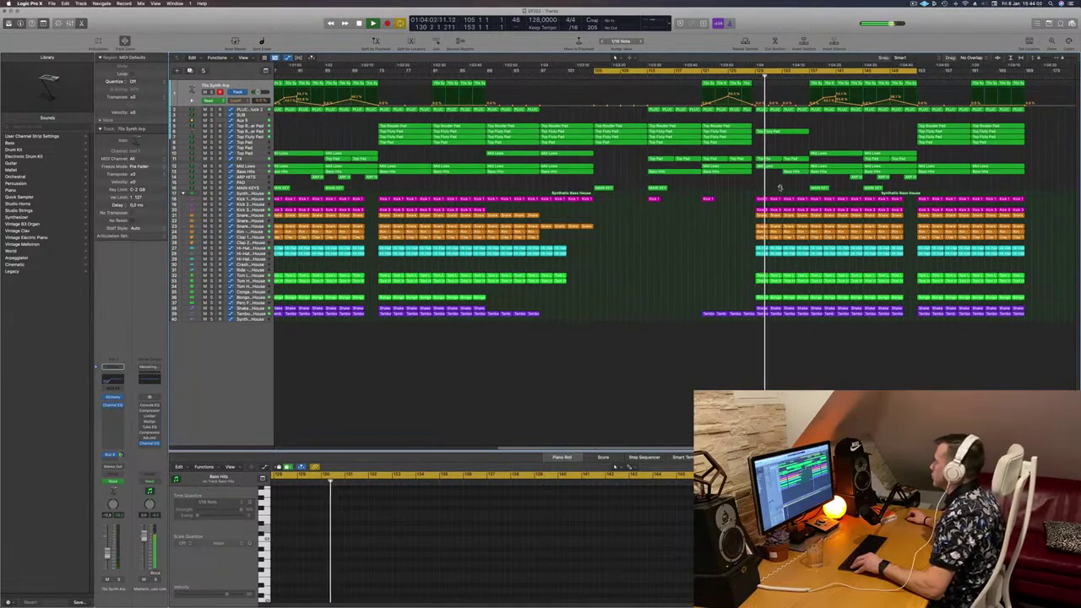
pyautogui.press('super+Right')
pyautogui.click(252, 171)
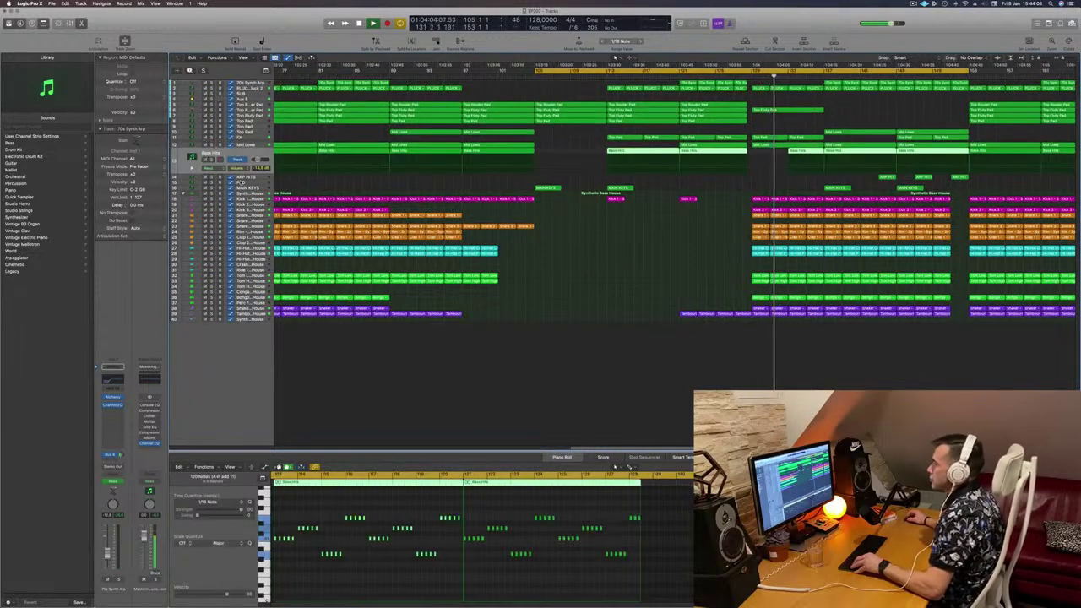
pyautogui.click(212, 160)
pyautogui.hotkey('ctrl', 's')
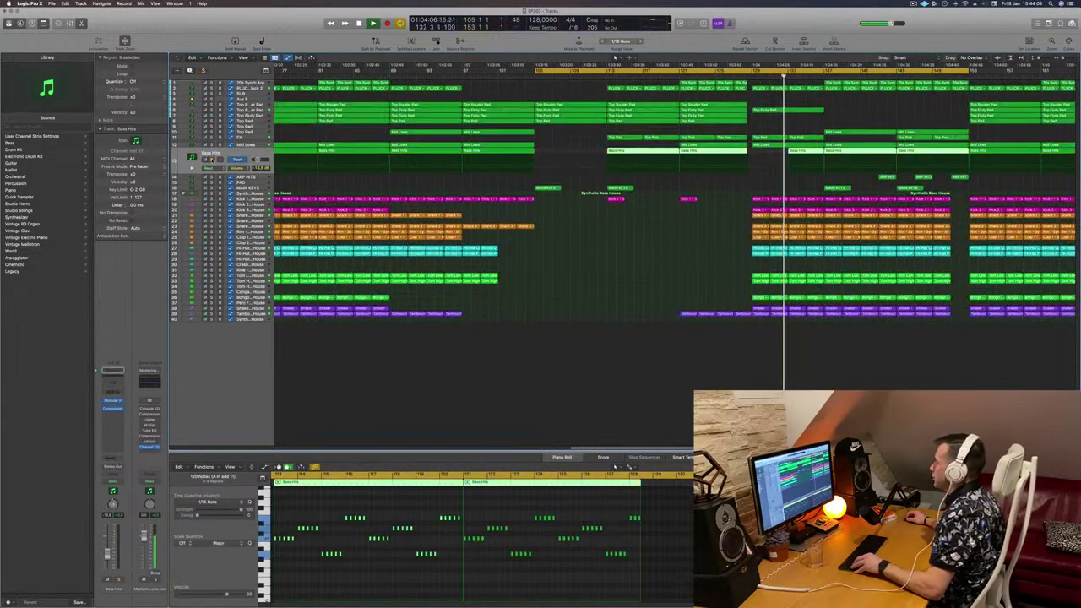
pyautogui.hotkey('ctrl', 's')
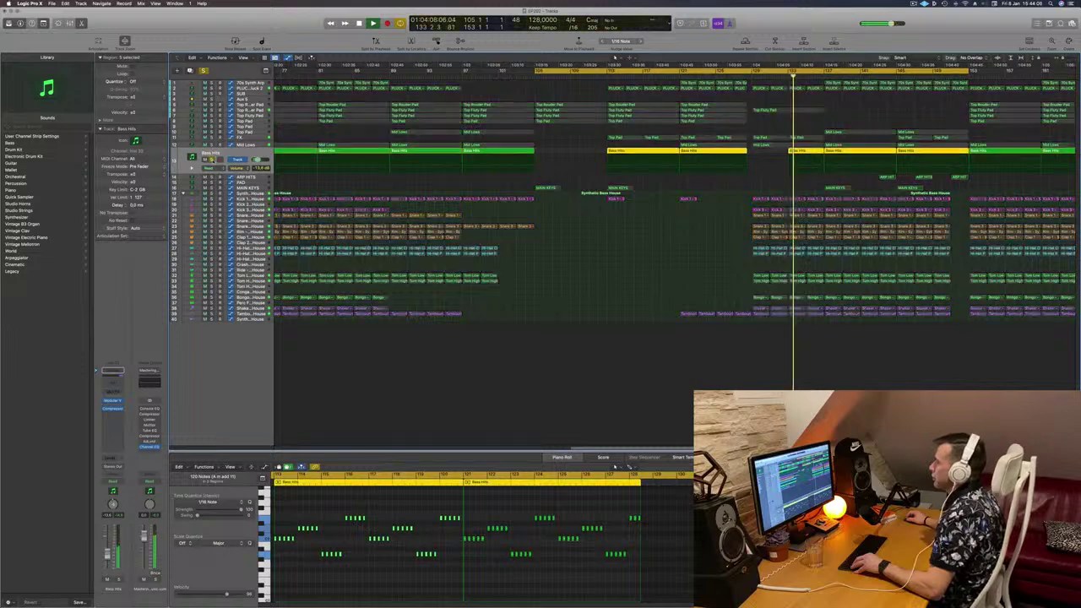
pyautogui.hotkey('ctrl', 's')
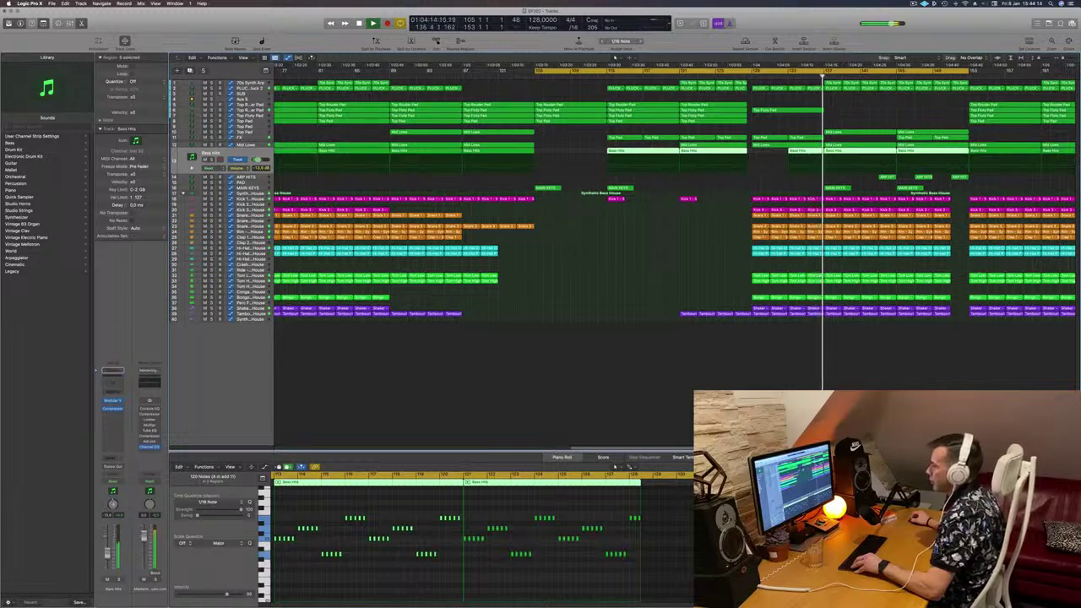
# Step: Deselect the Bass Hits regions and examine the arrangement from the breakdown to the ending during playback
pyautogui.press('super+Left')
pyautogui.press('super+Left')
pyautogui.press('super+Left')
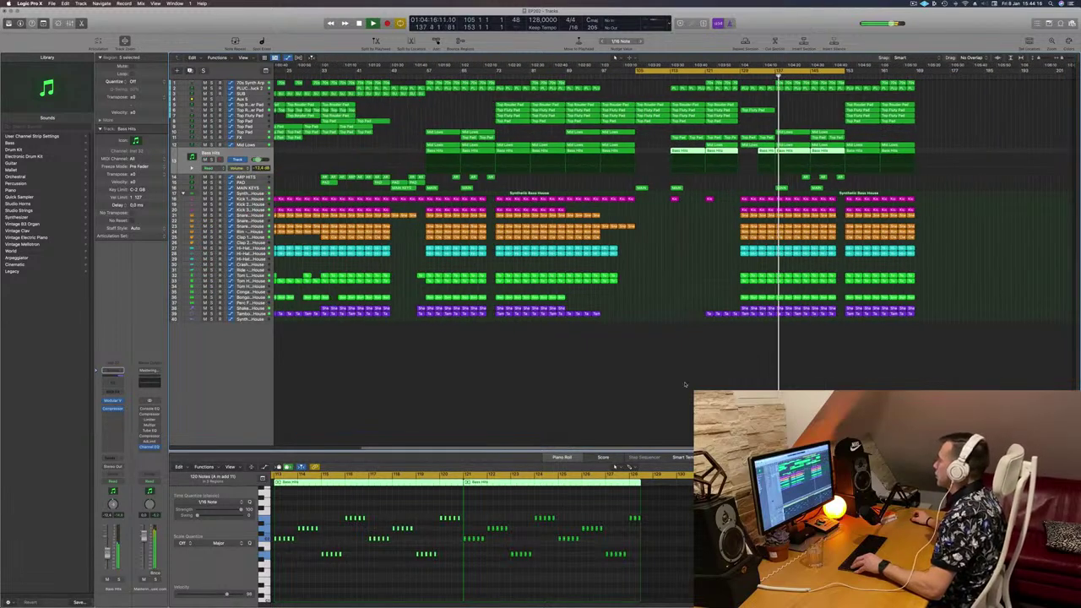
pyautogui.click(685, 385)
pyautogui.press('super+Right')
pyautogui.press('super+Right')
pyautogui.press('super+Right')
pyautogui.press('super+Left')
pyautogui.press('super+Left')
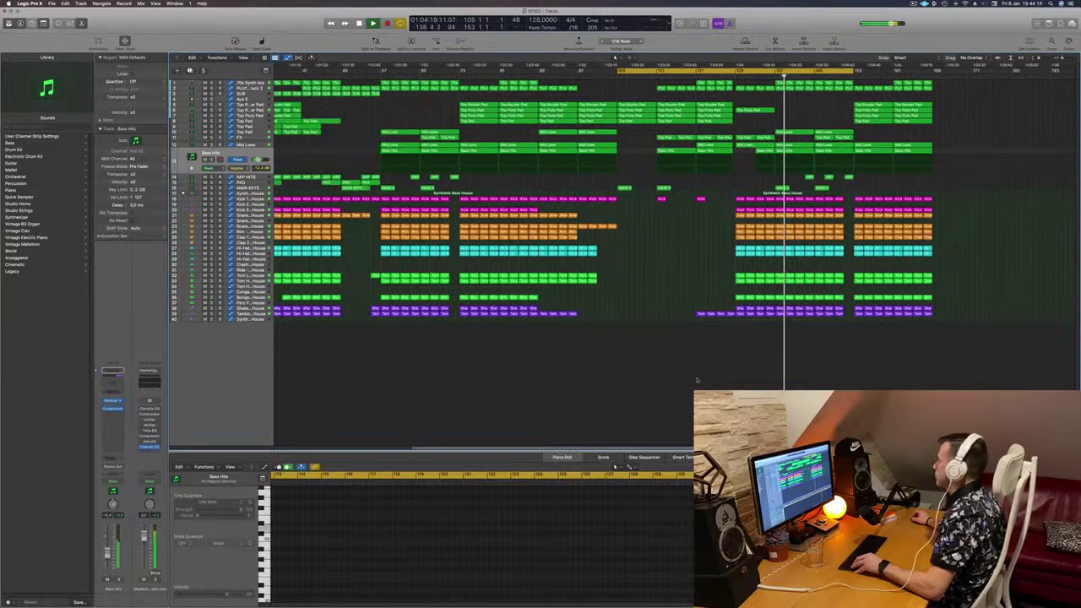
pyautogui.scroll(2, 696, 355)
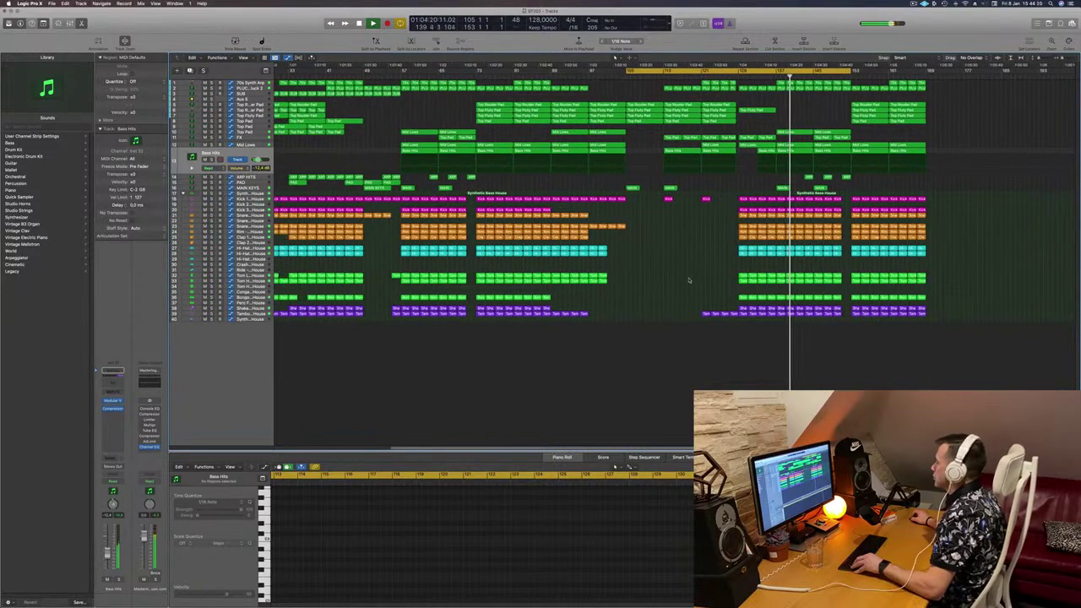
pyautogui.scroll(2, 689, 284)
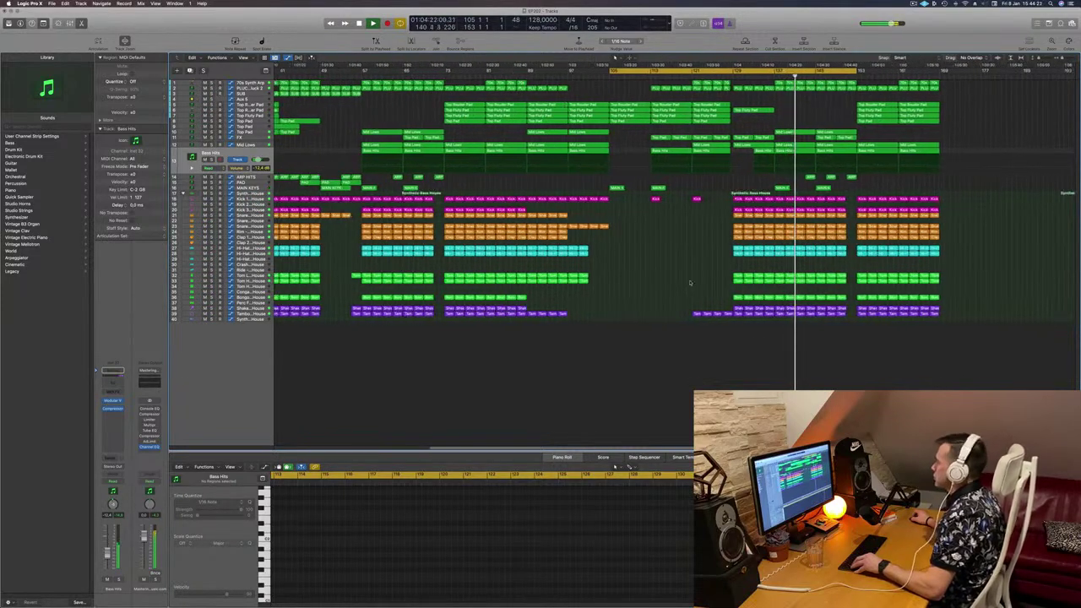
pyautogui.scroll(-2, 689, 283)
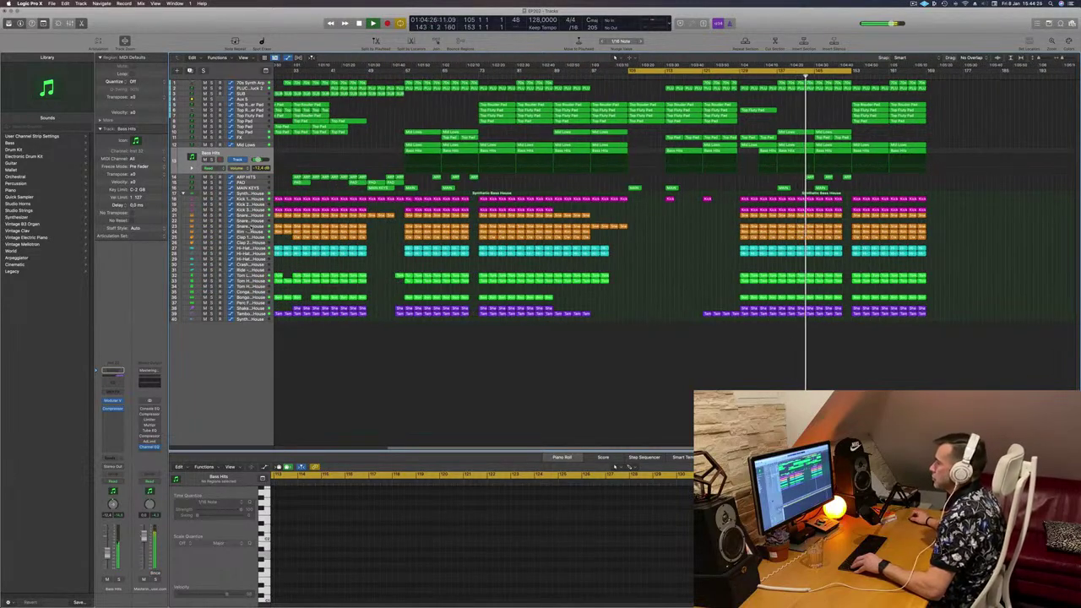
# Step: Select the Snare 3 track and audition it briefly in solo, ending with solo off
pyautogui.click(251, 226)
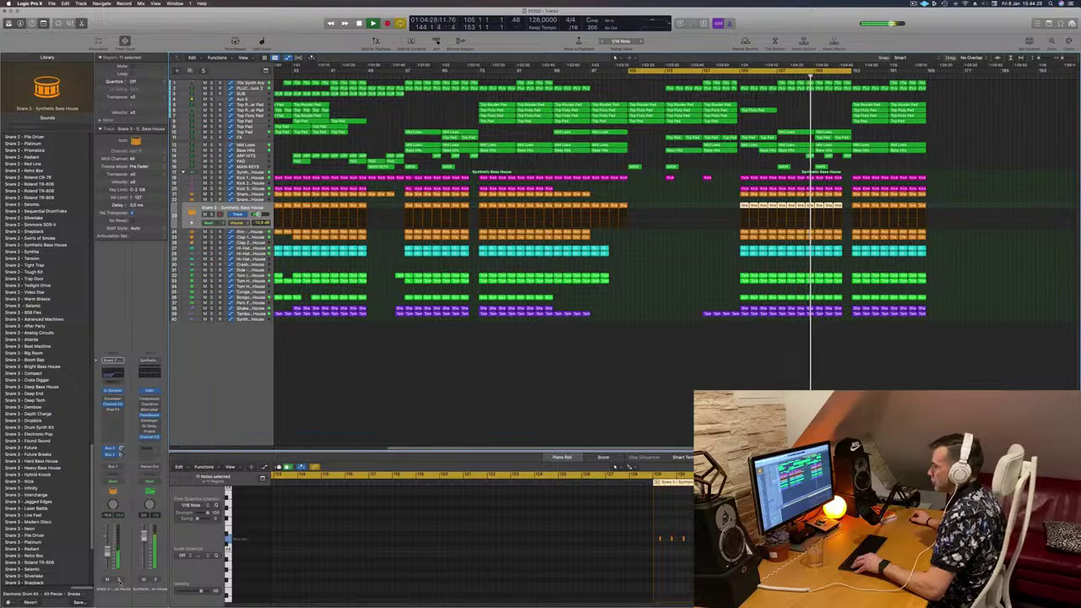
pyautogui.click(119, 581)
pyautogui.click(119, 581)
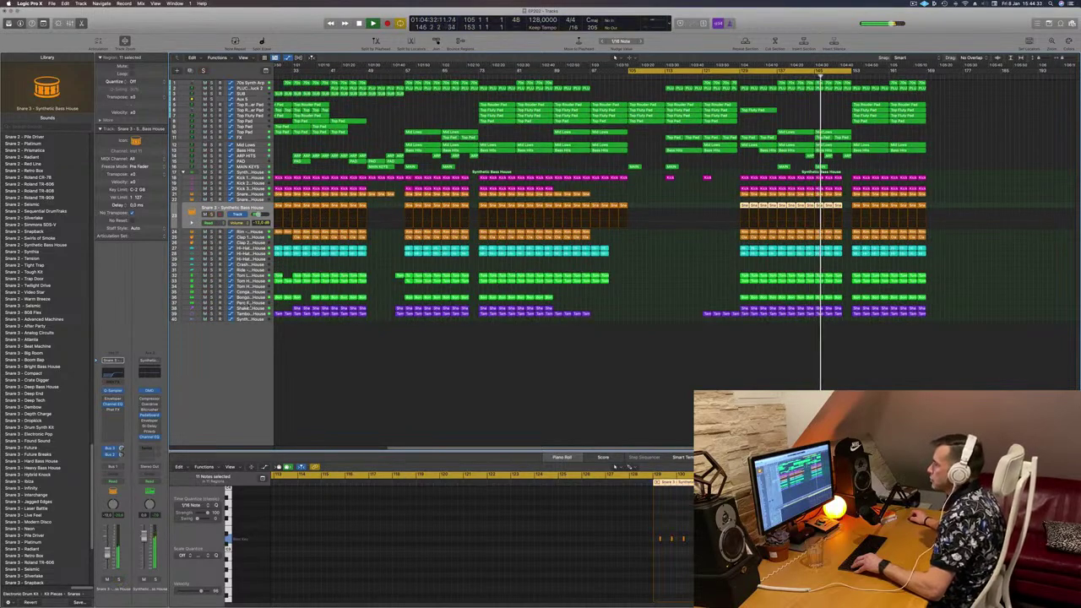
# Step: Audition the Shaker track briefly in solo, and select the Tambourine track with none of its regions selected
pyautogui.click(250, 306)
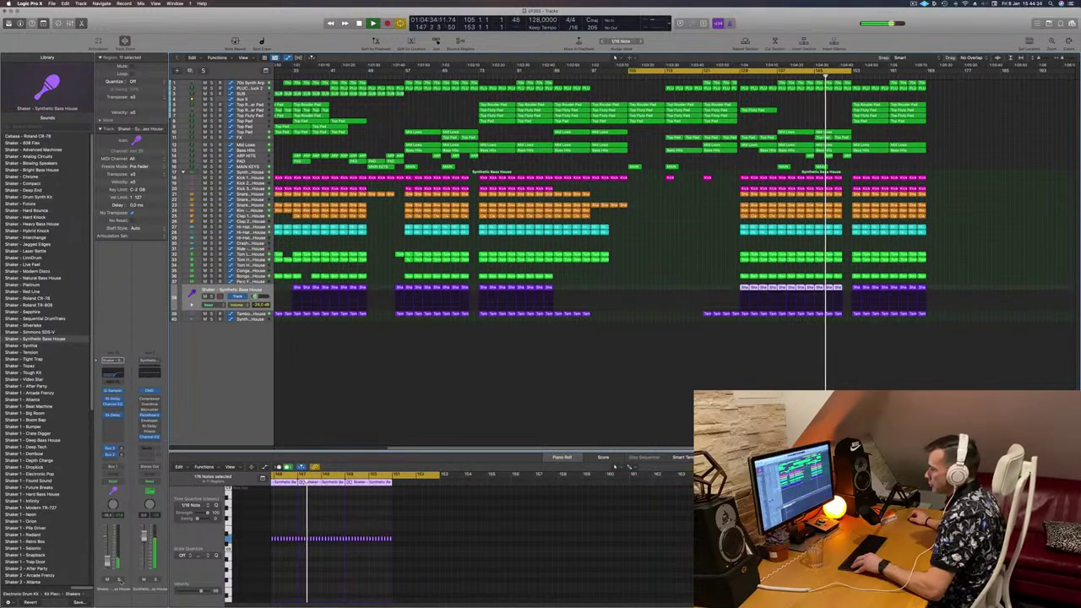
pyautogui.click(119, 581)
pyautogui.click(119, 580)
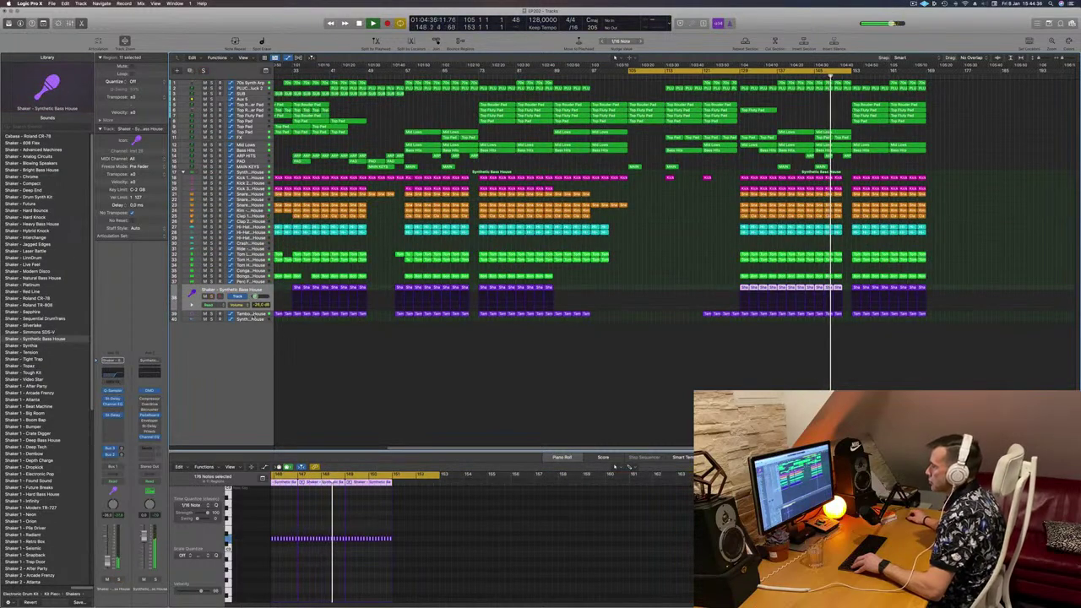
pyautogui.press('Down')
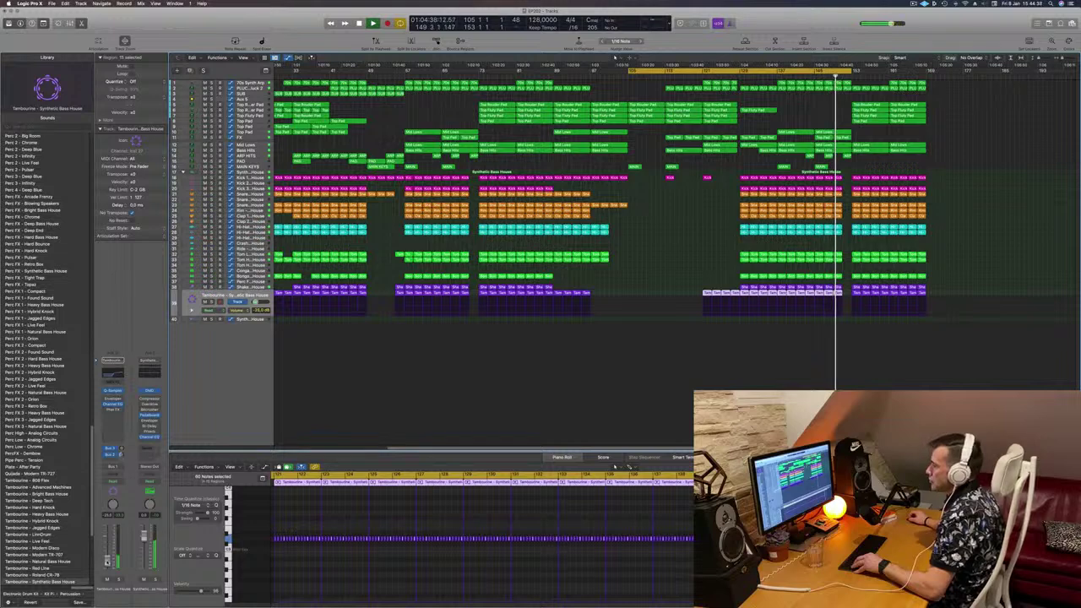
pyautogui.hscroll(-1, 632, 426)
pyautogui.click(661, 415)
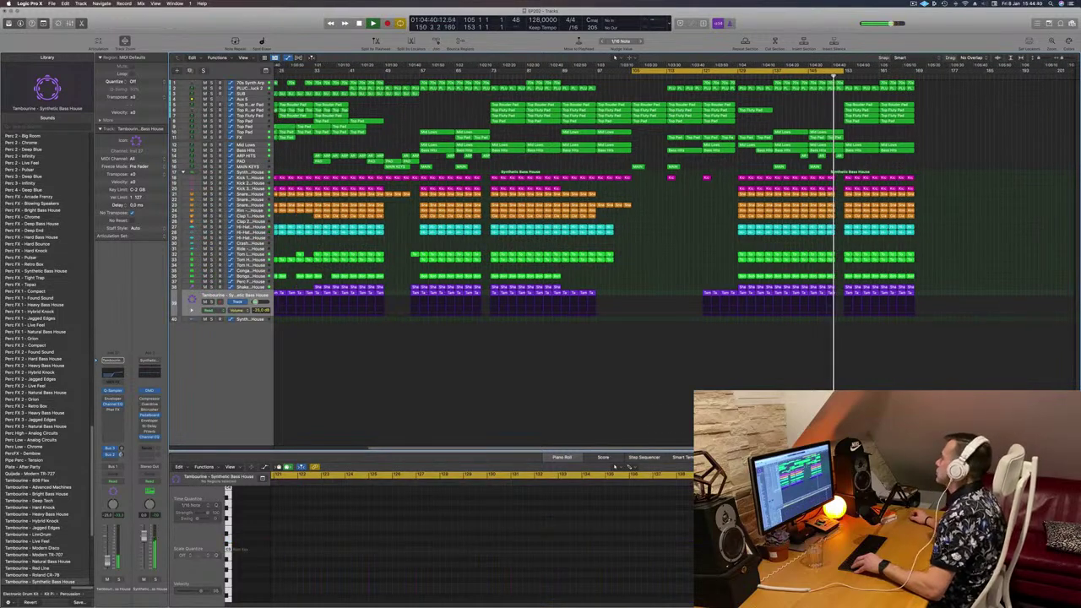
# Step: Extend the end of the cycle range from the breakdown to bar 169, where the last regions end
pyautogui.press('super+Right')
pyautogui.press('super+Right')
pyautogui.press('super+Right')
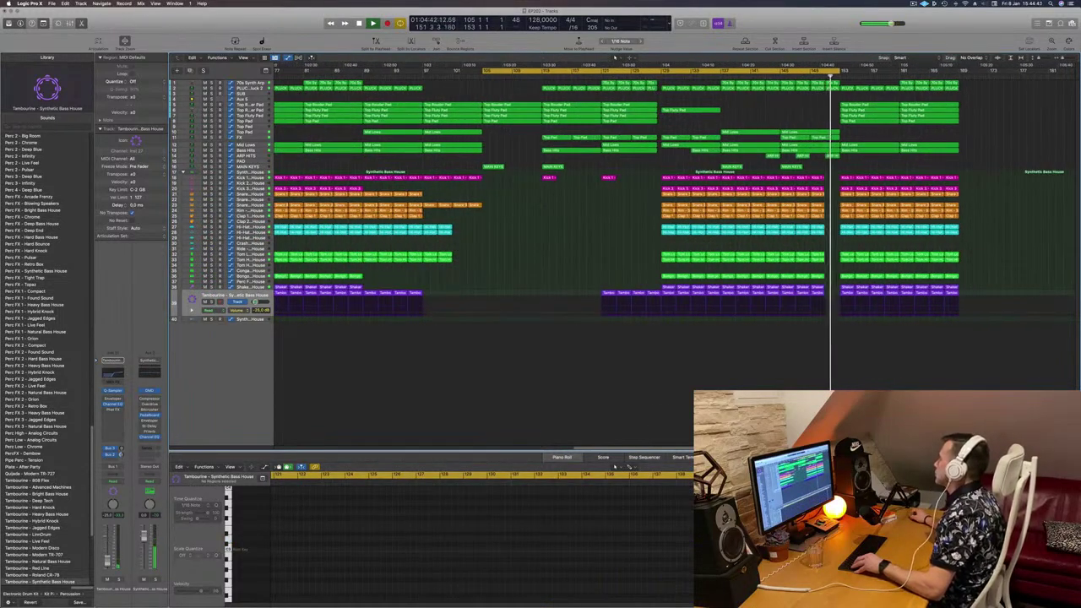
pyautogui.moveTo(841, 74); pyautogui.dragTo(958, 75)
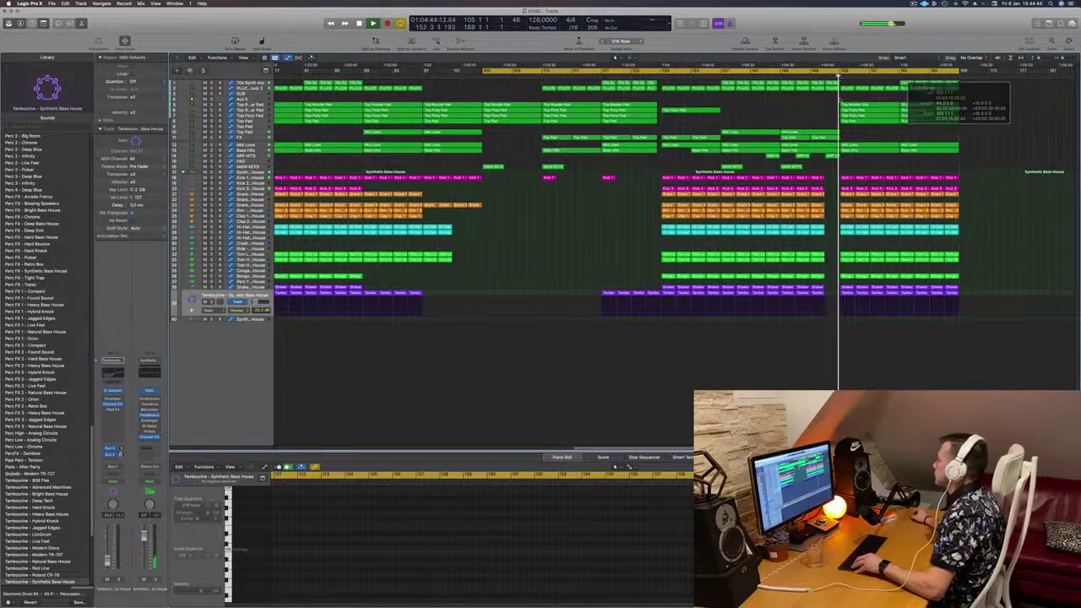
# Step: Bring the whole arrangement into view and replay the earlier section from around bar 40 and again from around bar 33
pyautogui.hscroll(-1, 833, 98)
pyautogui.hscroll(-3, 833, 98)
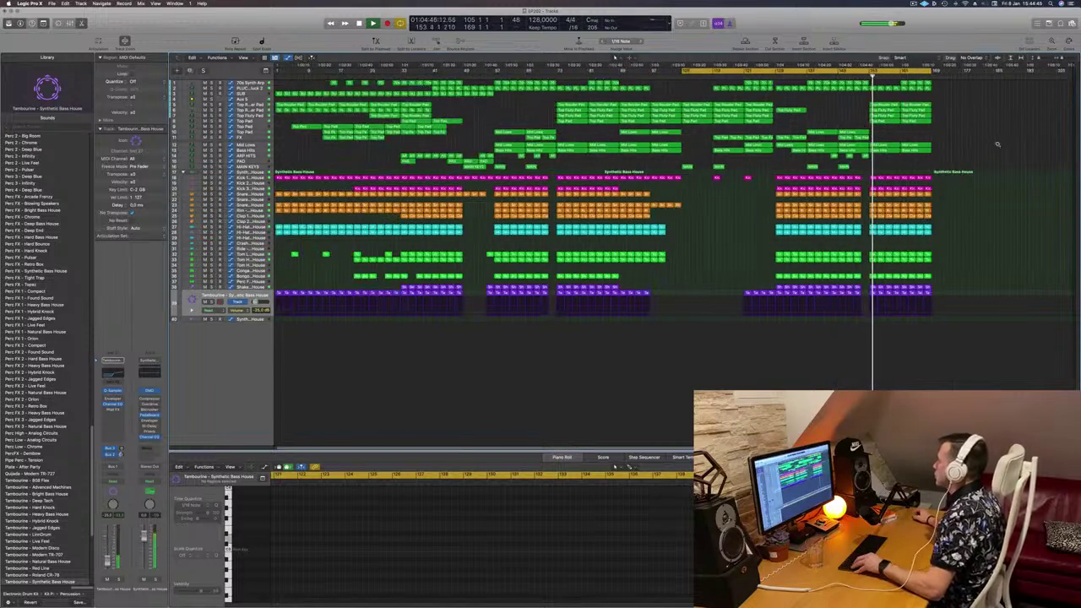
pyautogui.hscroll(1, 997, 143)
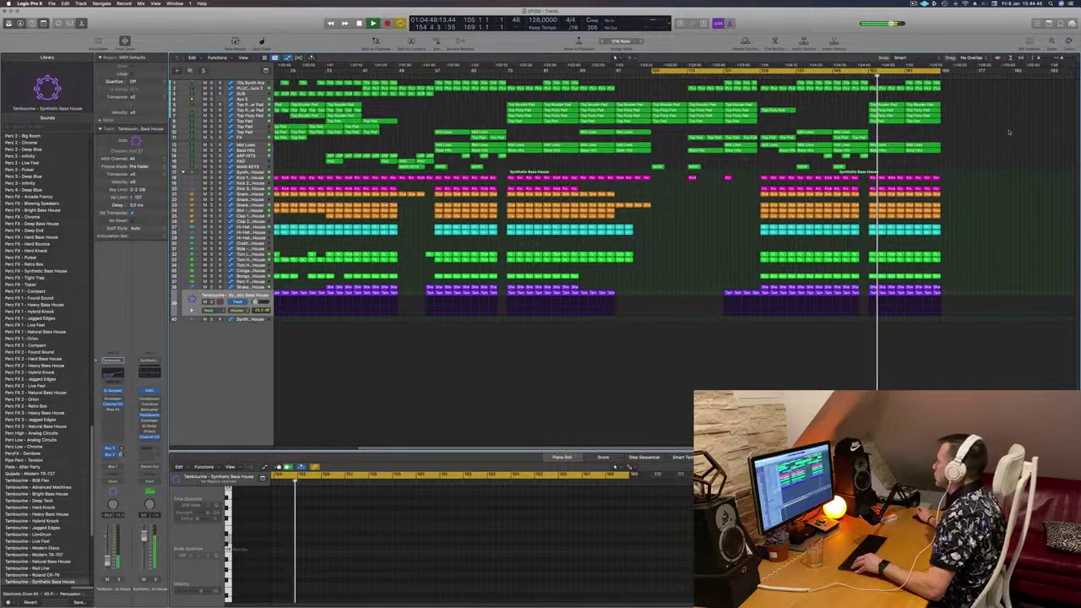
pyautogui.hscroll(-2, 1008, 140)
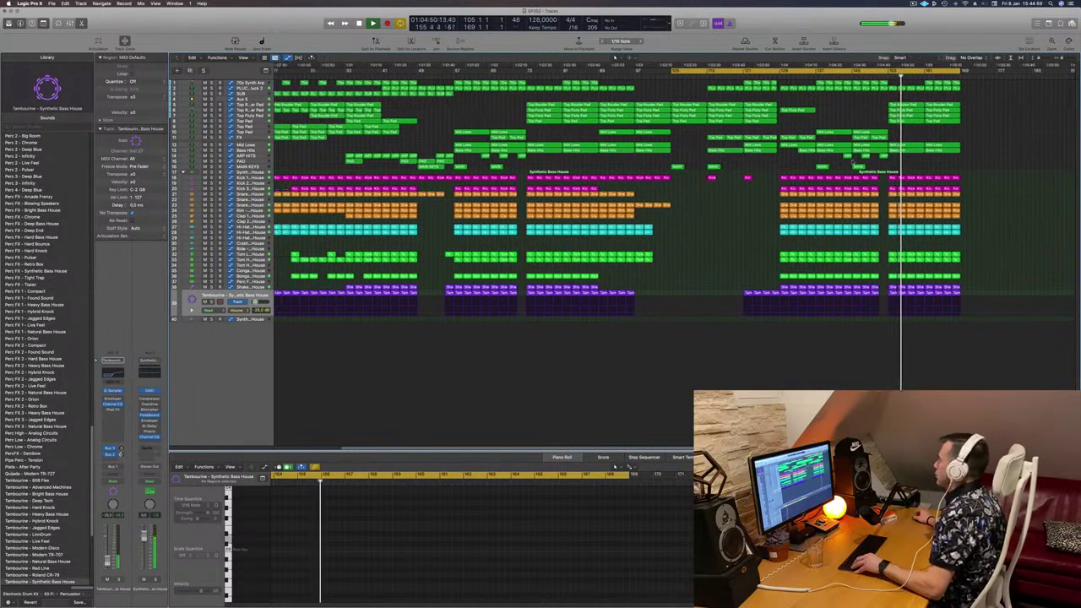
pyautogui.hscroll(-2, 421, 76)
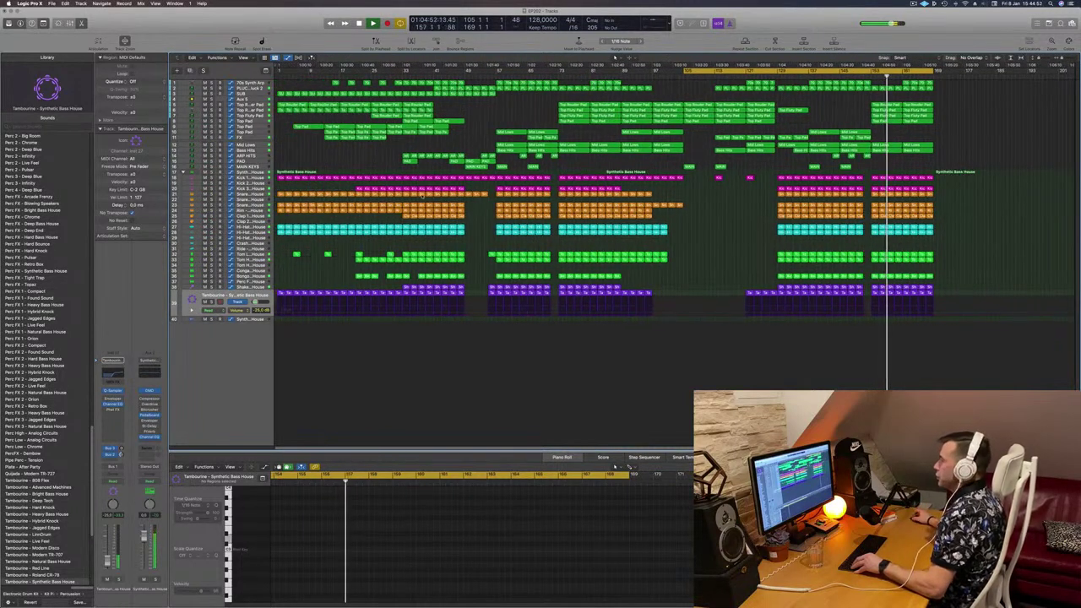
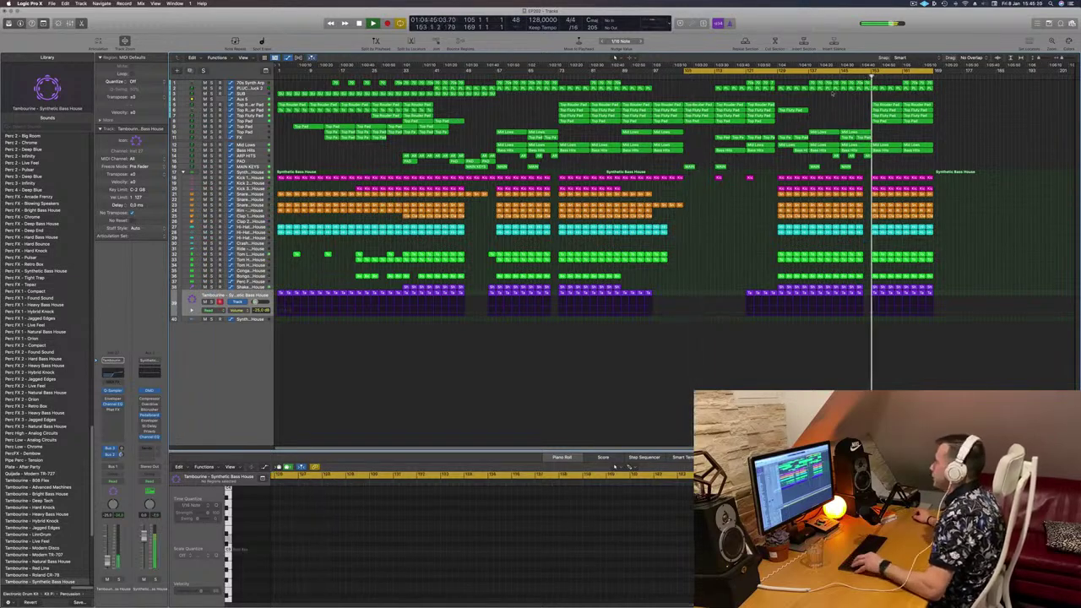
pyautogui.click(429, 76)
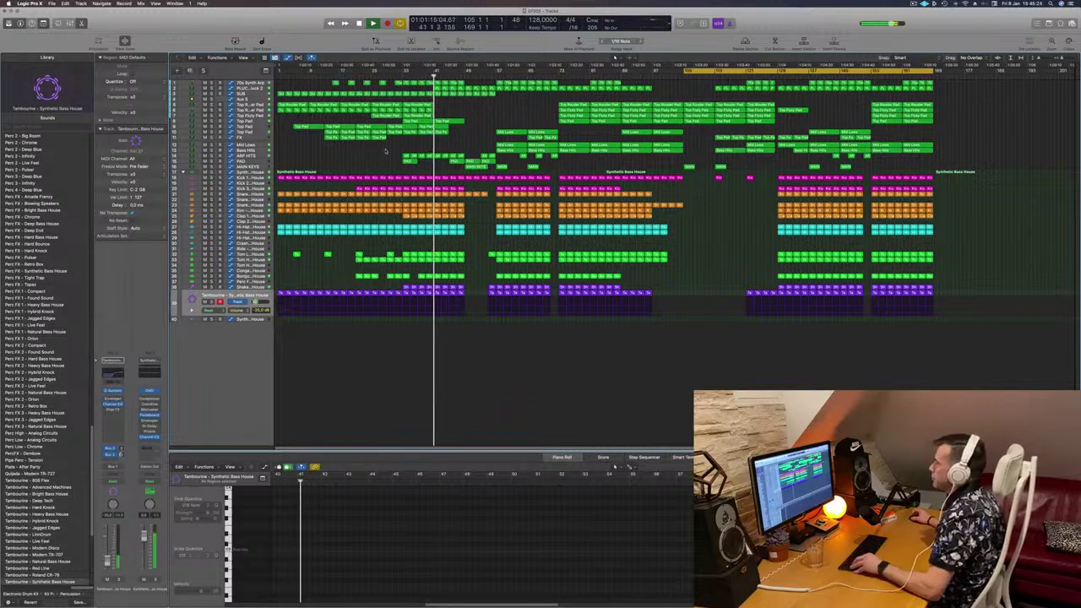
pyautogui.click(402, 76)
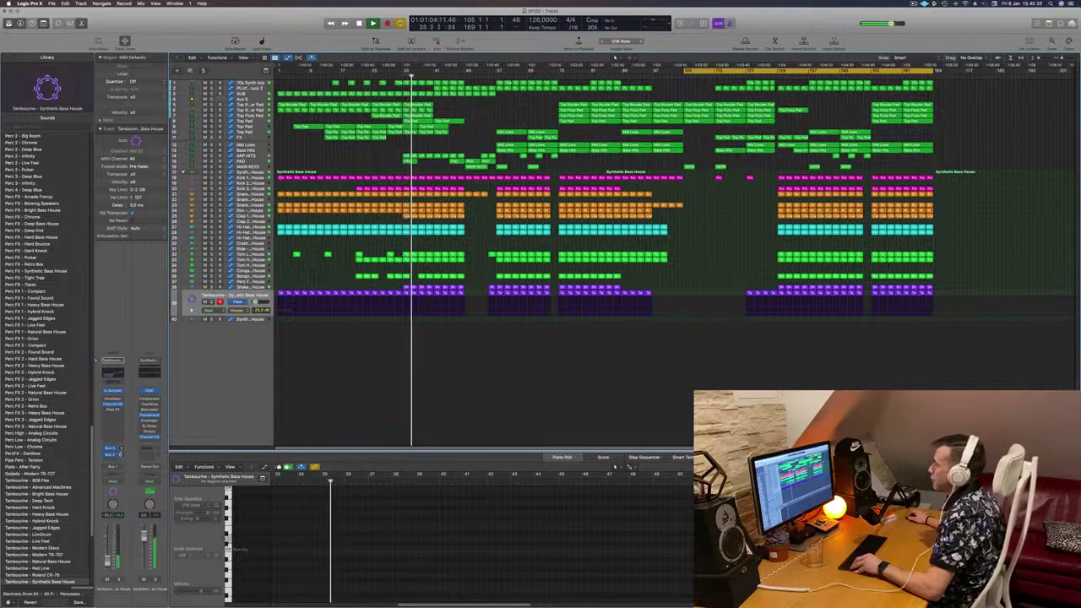
# Step: Copy all regions of the section from bar 33 to bar 49 to the end of the song at bar 169
pyautogui.click(390, 76)
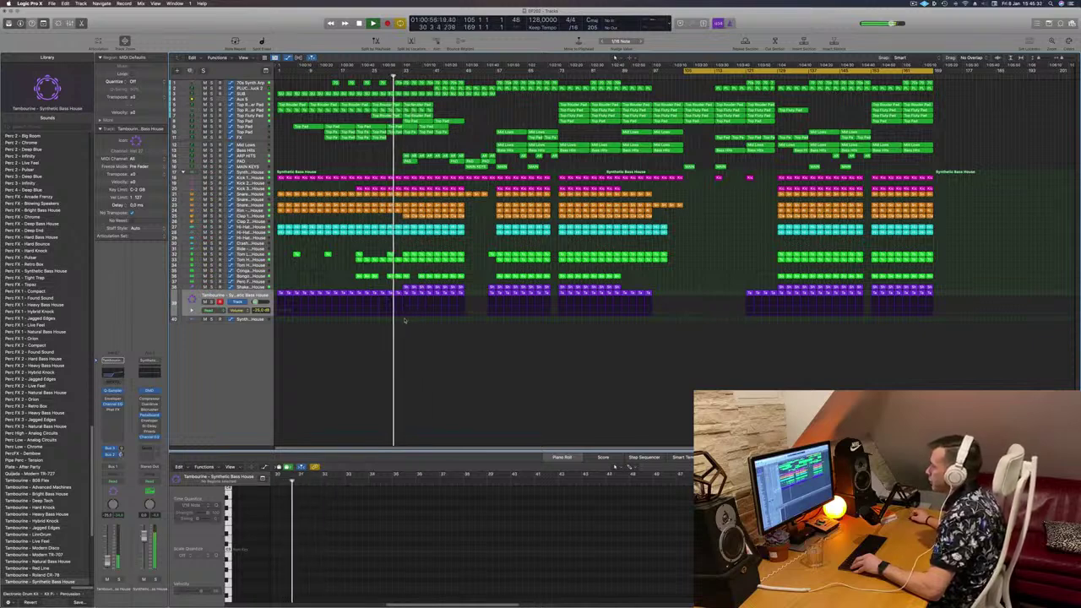
pyautogui.moveTo(404, 318); pyautogui.dragTo(932, 71)
pyautogui.click(929, 75)
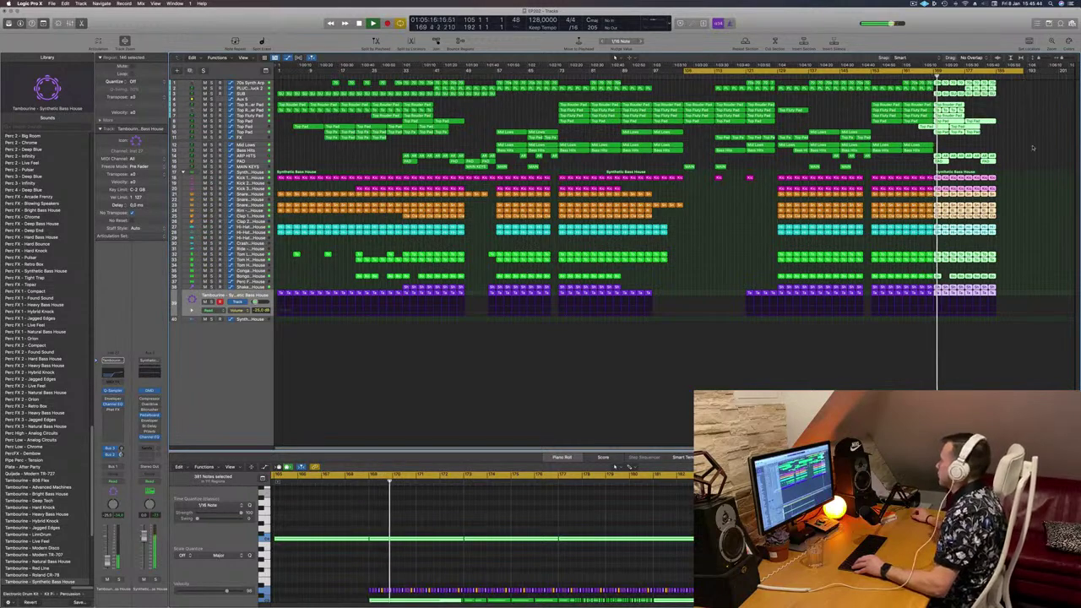
pyautogui.click(1033, 143)
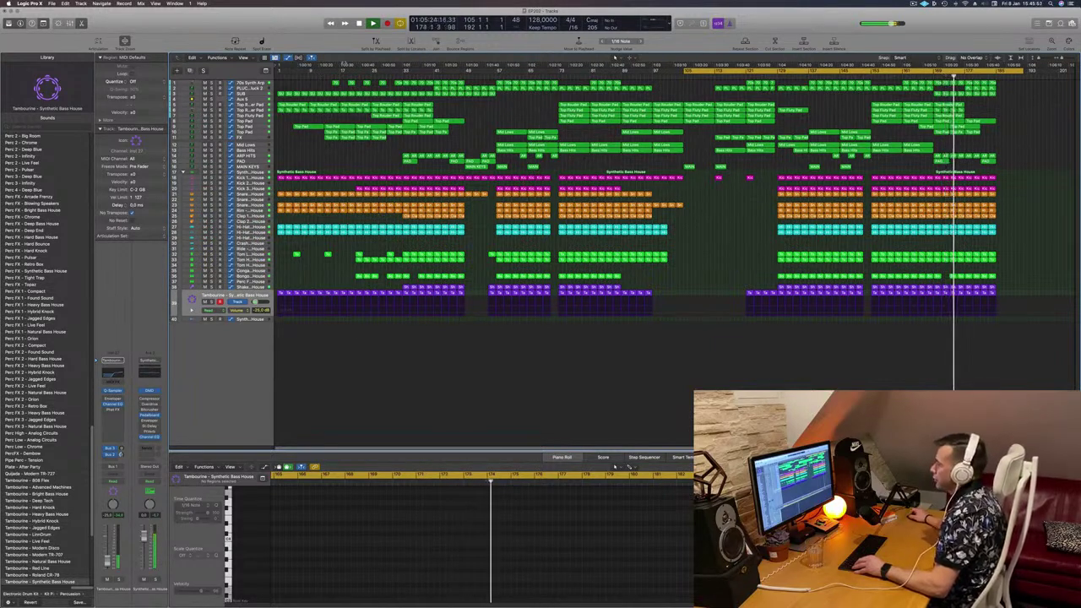
pyautogui.moveTo(357, 307); pyautogui.dragTo(376, 72)
pyautogui.click(337, 322)
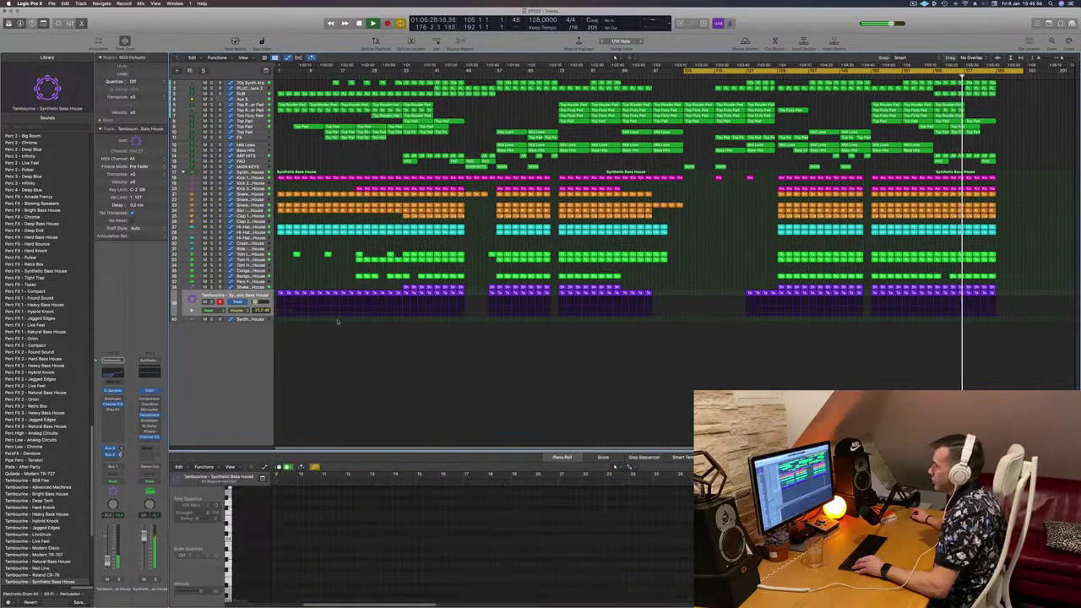
pyautogui.moveTo(355, 297); pyautogui.dragTo(365, 86)
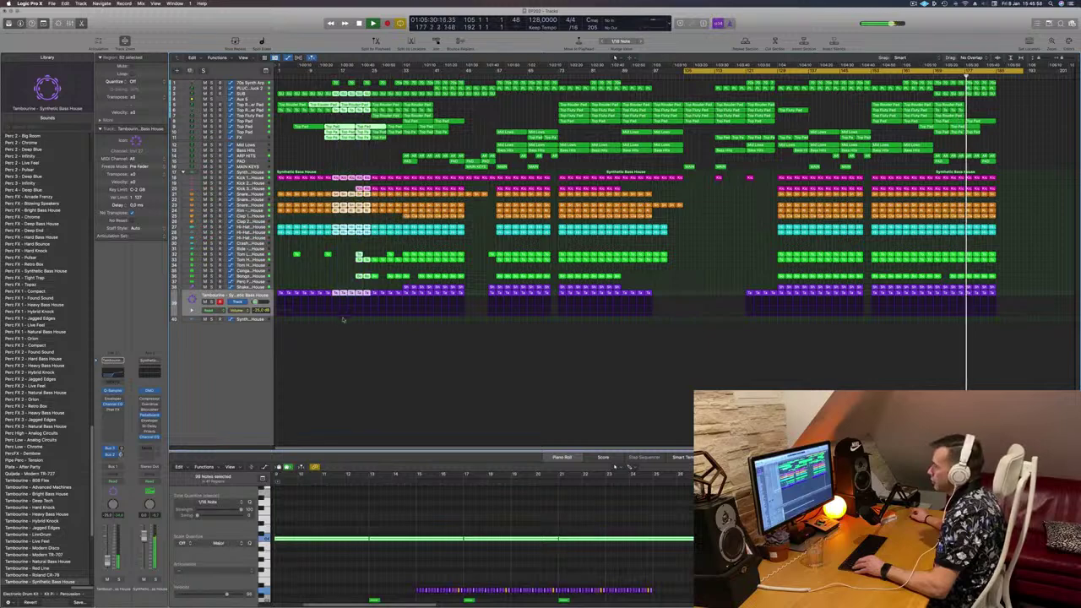
pyautogui.click(340, 325)
# Step: Copy all regions of the section starting at bar 17 to bars 185 and 201, with the cycle range set to bars 185–201
pyautogui.moveTo(343, 323); pyautogui.dragTo(1017, 90)
pyautogui.moveTo(1052, 59); pyautogui.dragTo(1056, 59)
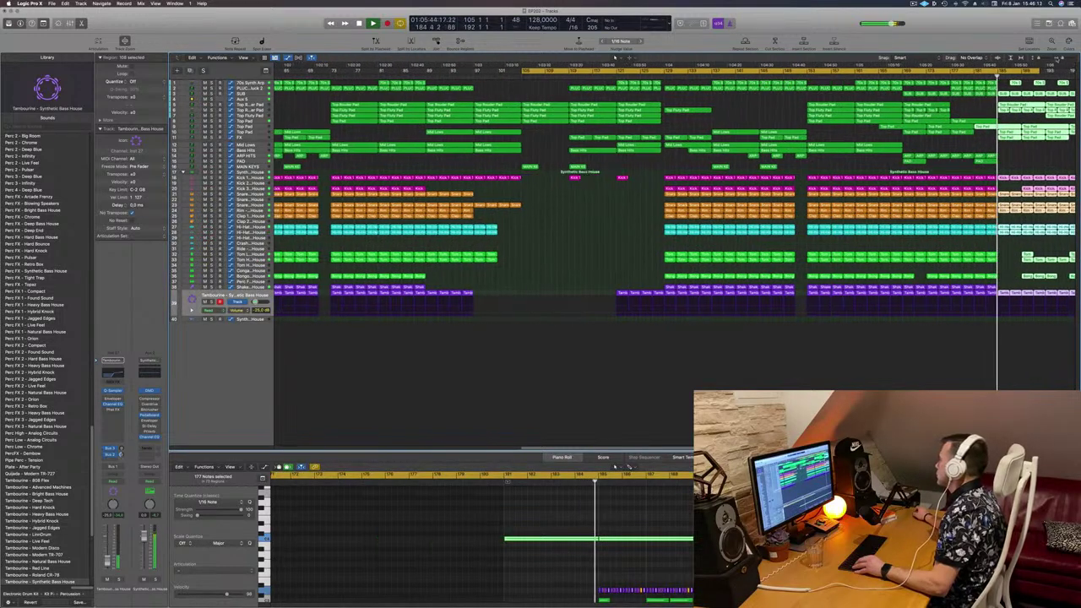
pyautogui.scroll(-2, 1013, 159)
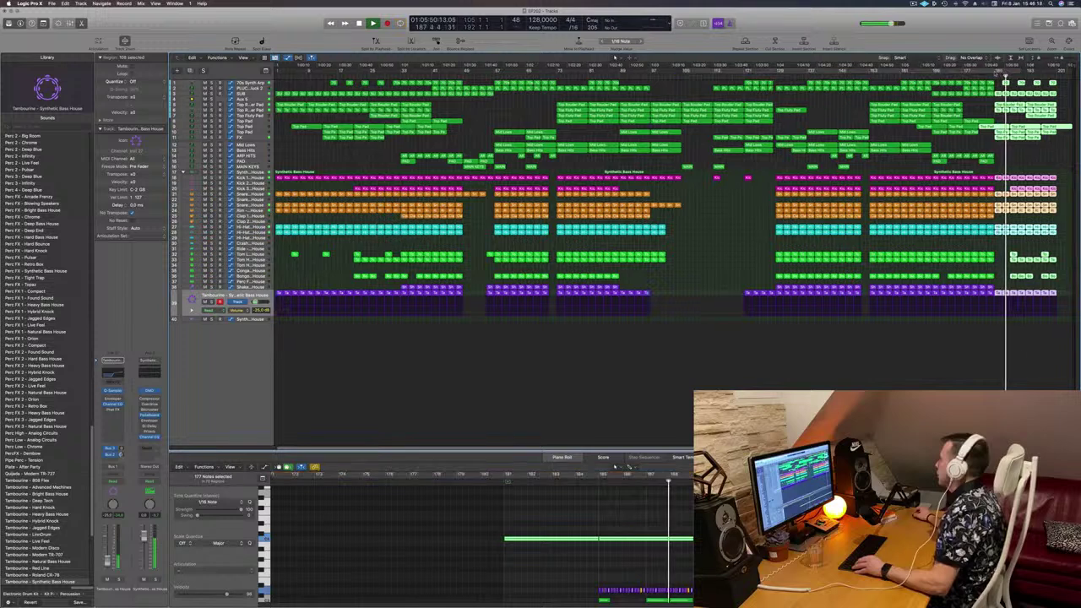
pyautogui.moveTo(997, 75); pyautogui.dragTo(1053, 75)
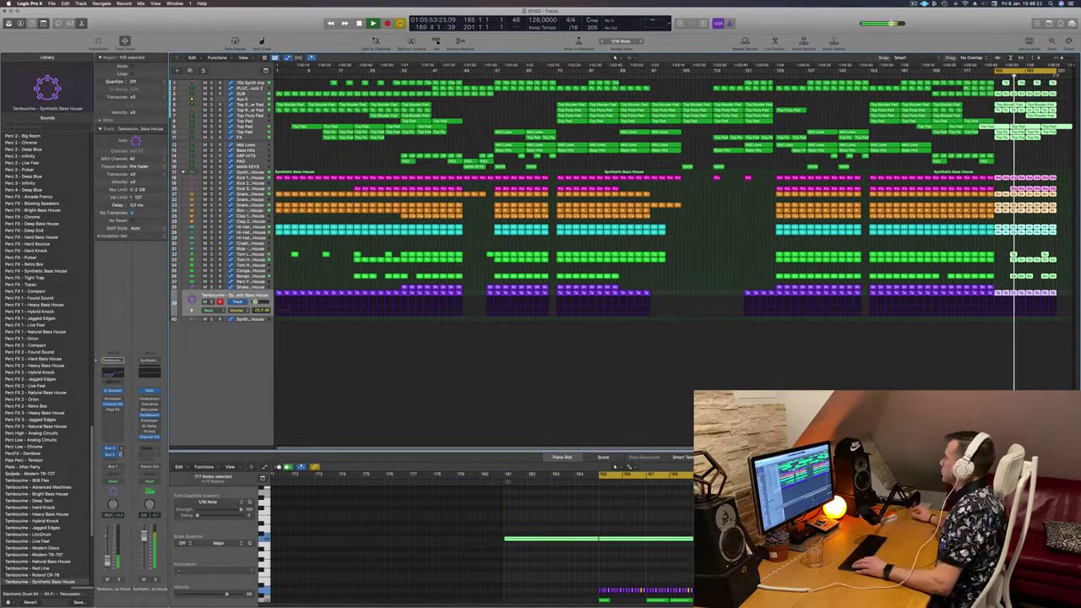
pyautogui.scroll(-1, 1070, 216)
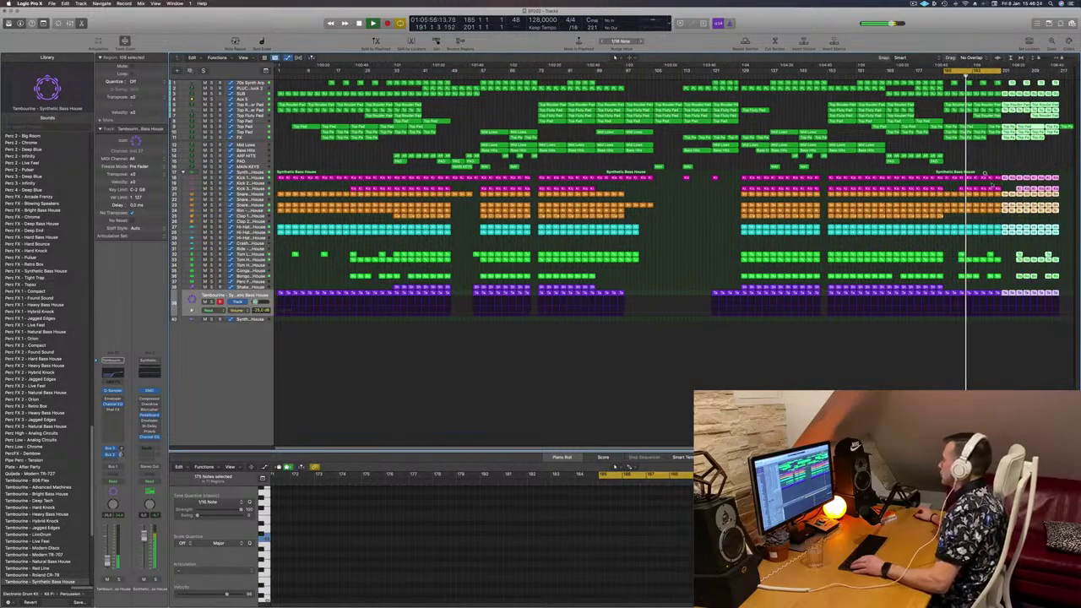
# Step: Thin out the ending by deleting the Kick 3, tom and bongo regions after about bar 193
pyautogui.moveTo(1000, 185)
pyautogui.mouseDown()
pyautogui.moveTo(947, 195)
pyautogui.moveTo(982, 188)
pyautogui.mouseUp()
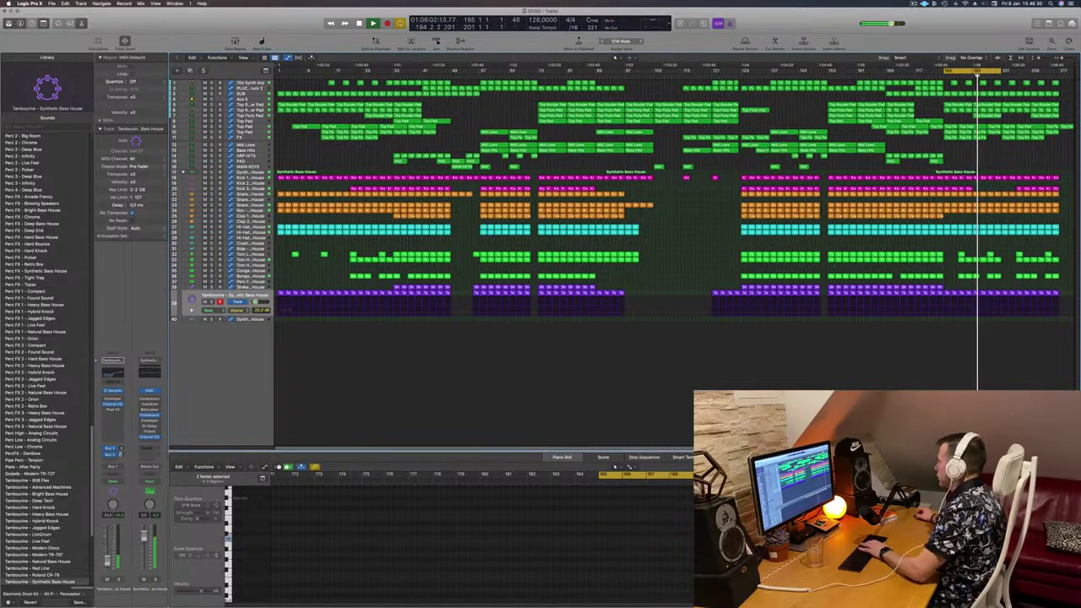
pyautogui.moveTo(960, 249); pyautogui.dragTo(1067, 282)
pyautogui.press('Delete')
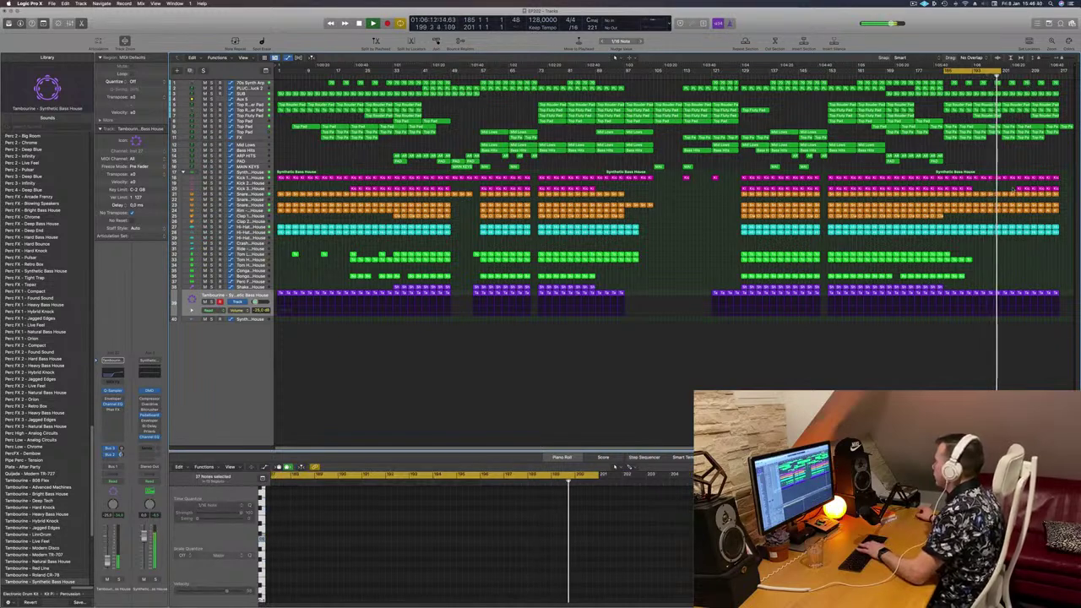
pyautogui.moveTo(1019, 187); pyautogui.dragTo(1056, 191)
pyautogui.press('Delete')
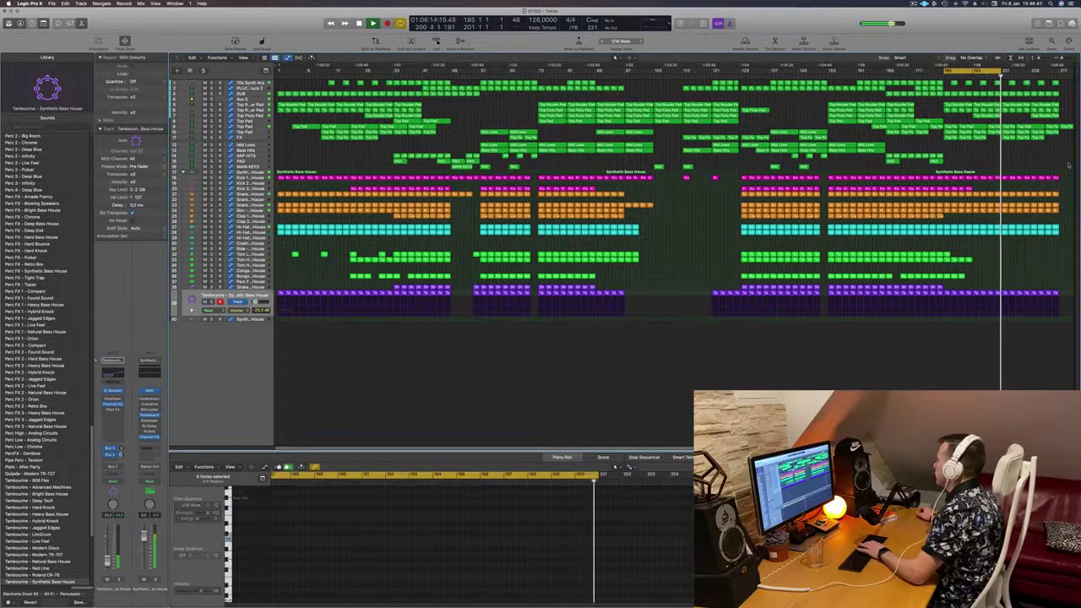
# Step: Extend the cycle range to bar 217, and delete the overhanging last Top Pad region plus the SUB and 70s Synth Arp regions after bar 201
pyautogui.moveTo(1001, 71); pyautogui.dragTo(1066, 71)
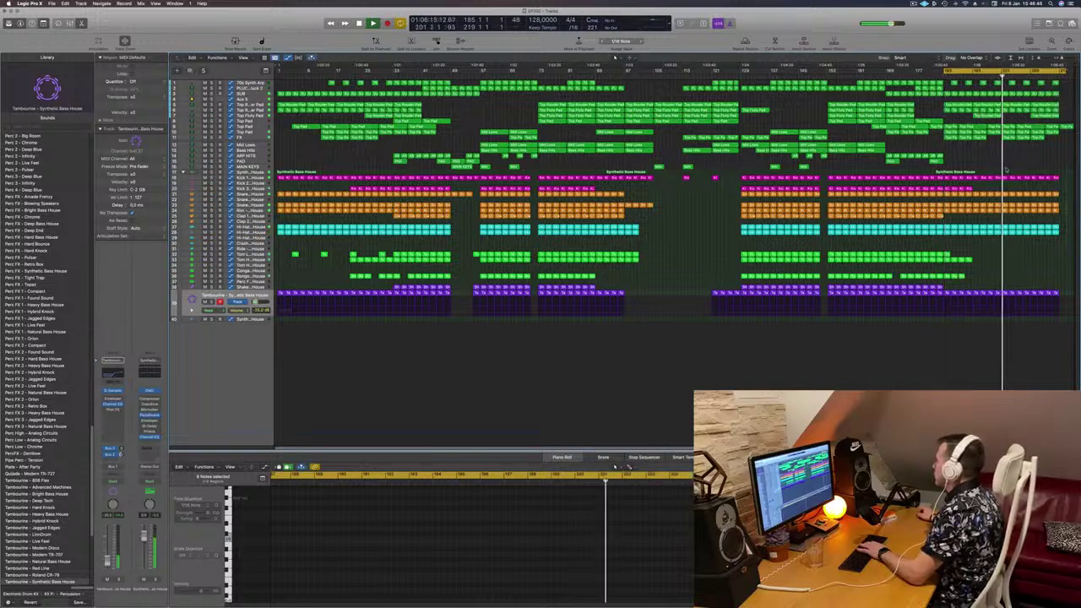
pyautogui.click(1059, 126)
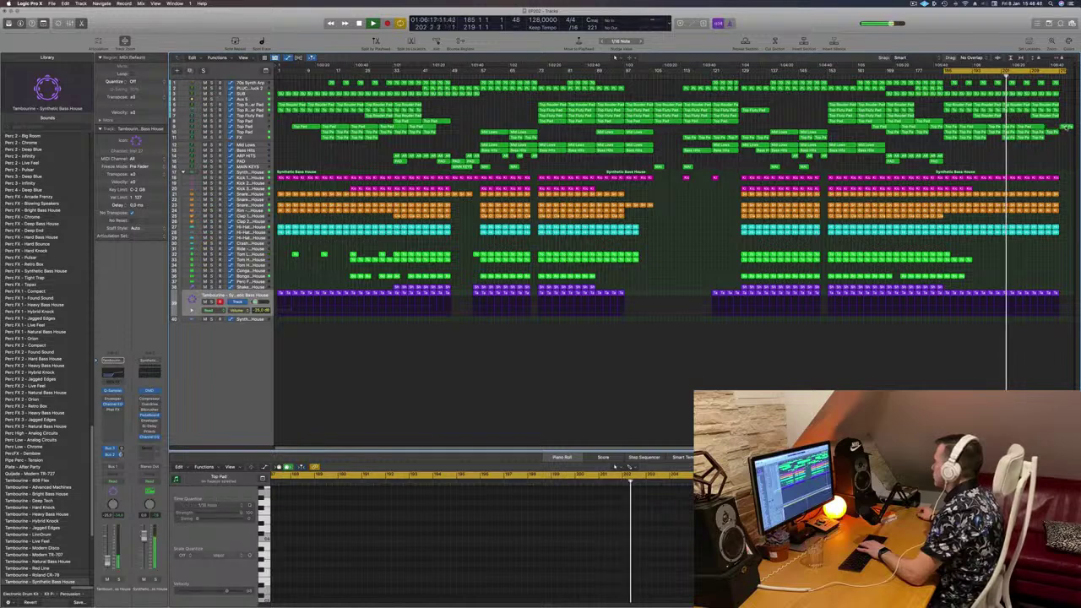
pyautogui.press('Delete')
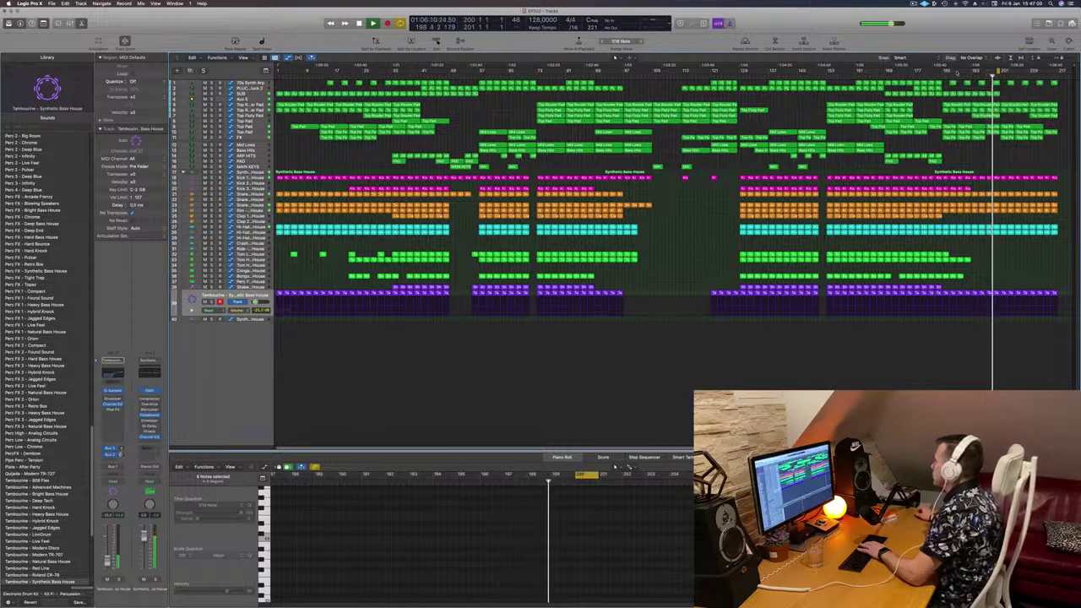
pyautogui.moveTo(1016, 75); pyautogui.dragTo(1059, 85)
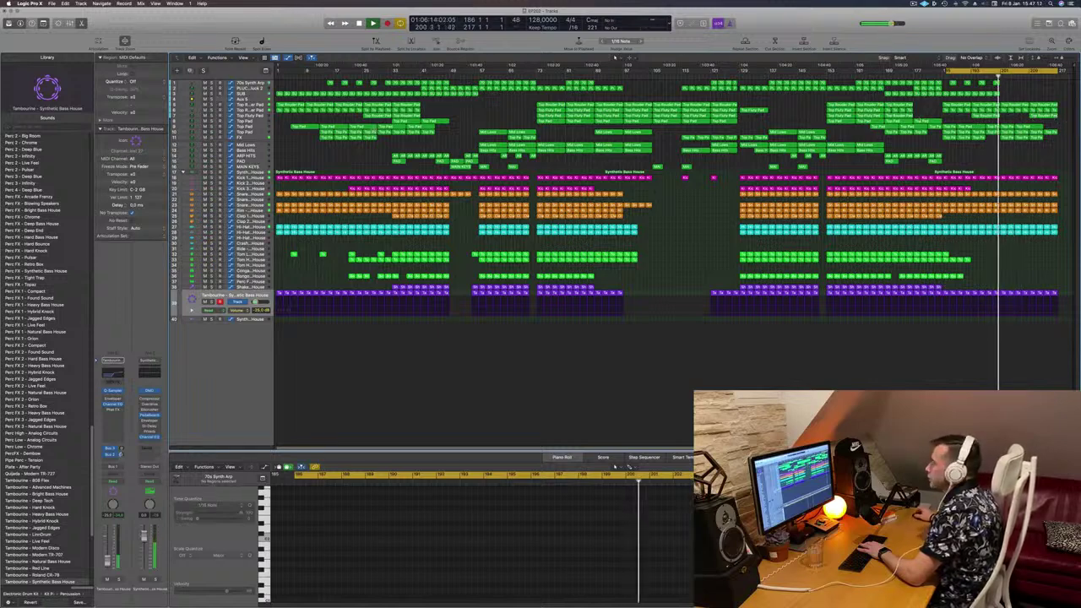
# Step: Check the FX and Top Rounder Pad tracks, and audition the Aux 5 track briefly in solo
pyautogui.click(251, 137)
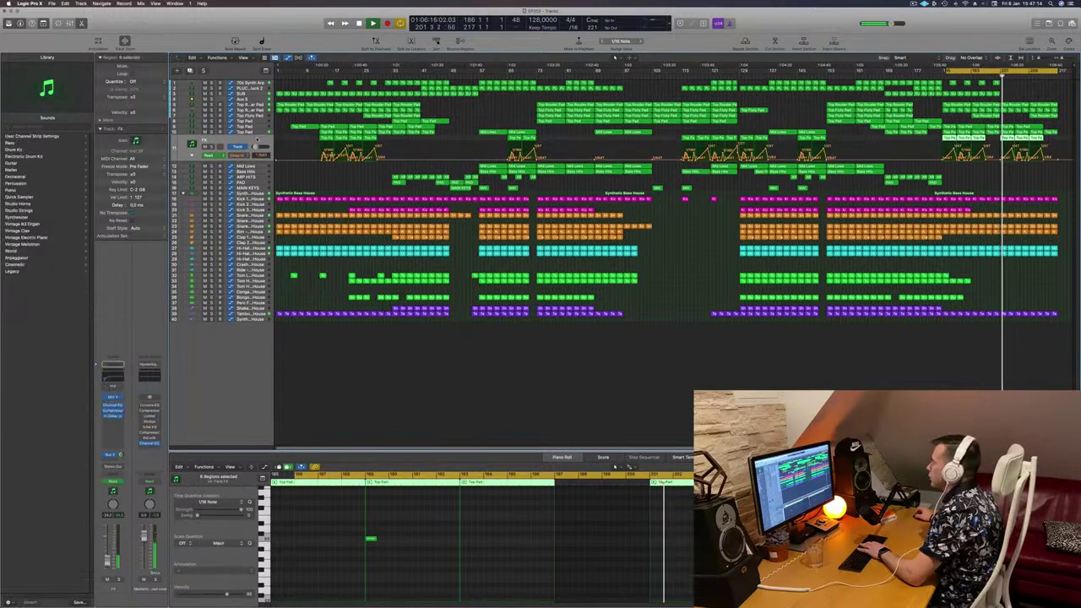
pyautogui.click(258, 105)
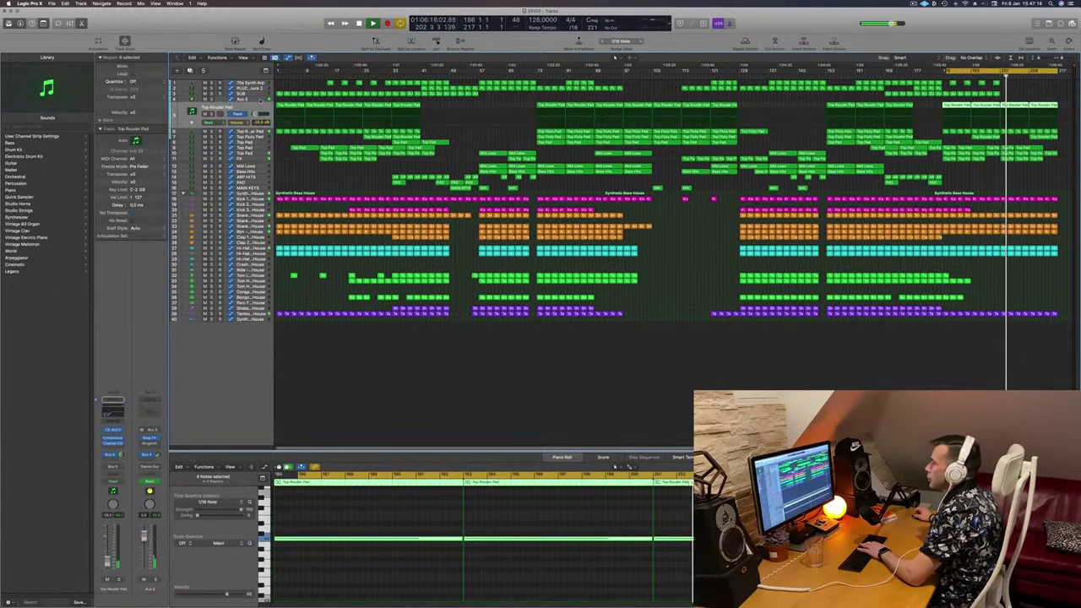
pyautogui.click(260, 100)
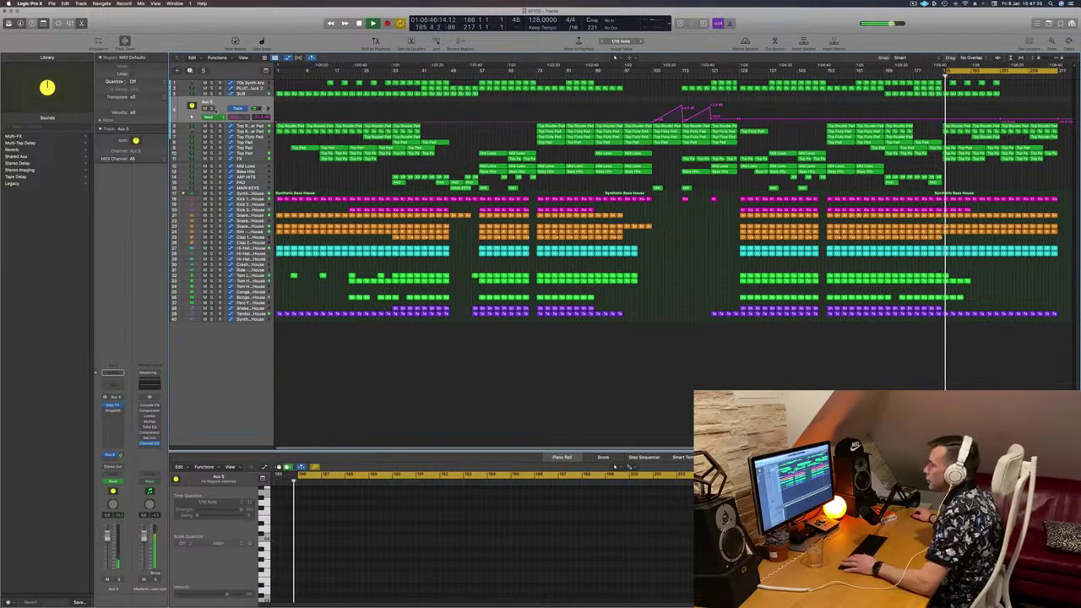
pyautogui.press('s')
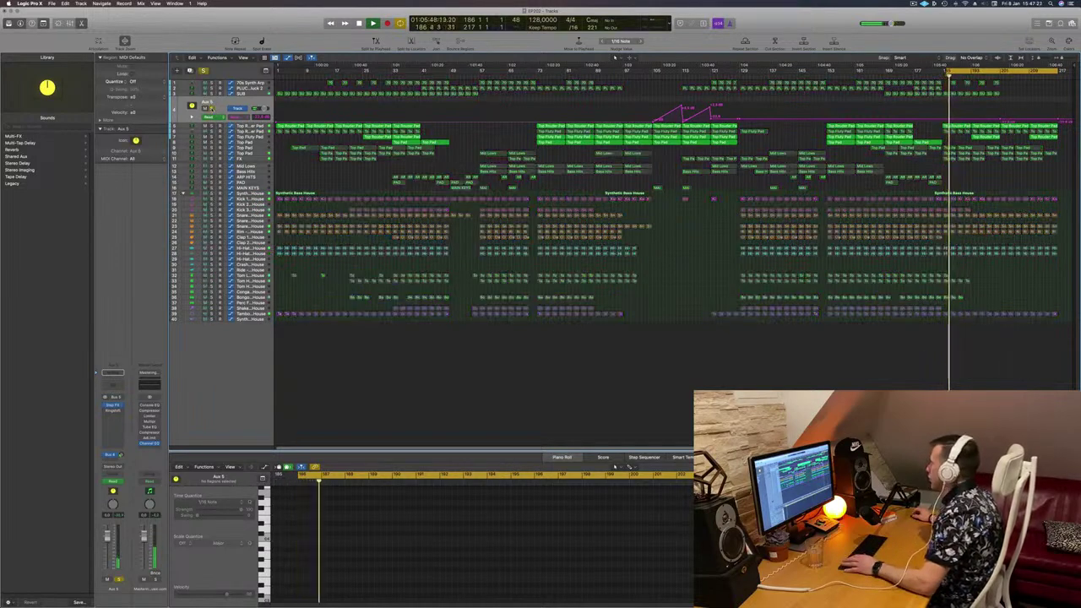
pyautogui.press('s')
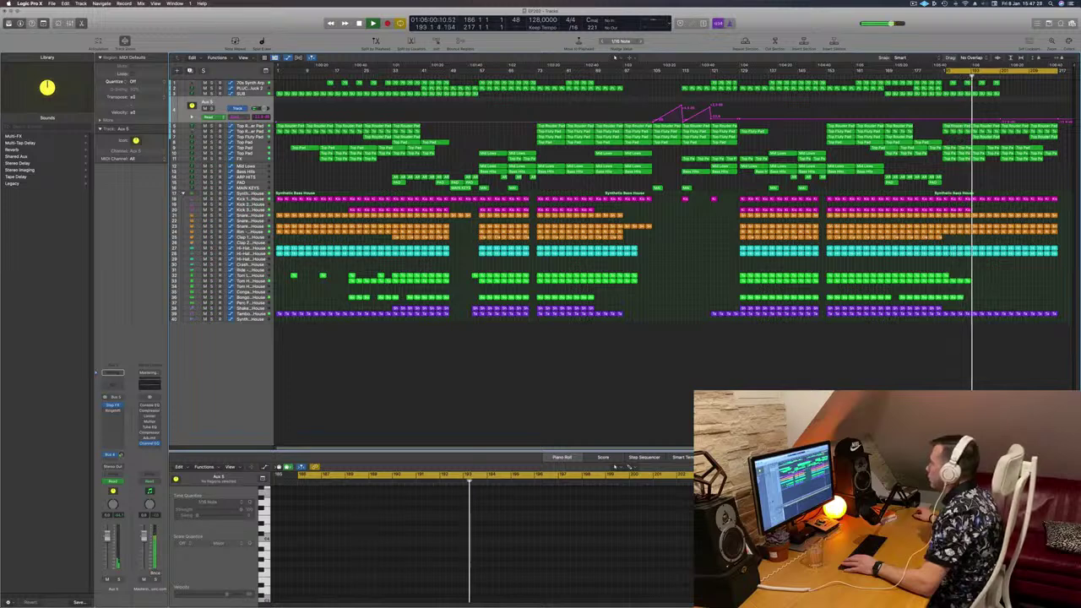
# Step: Select the Top Fluty Pad track and audition it briefly in solo, ending with solo off
pyautogui.click(249, 136)
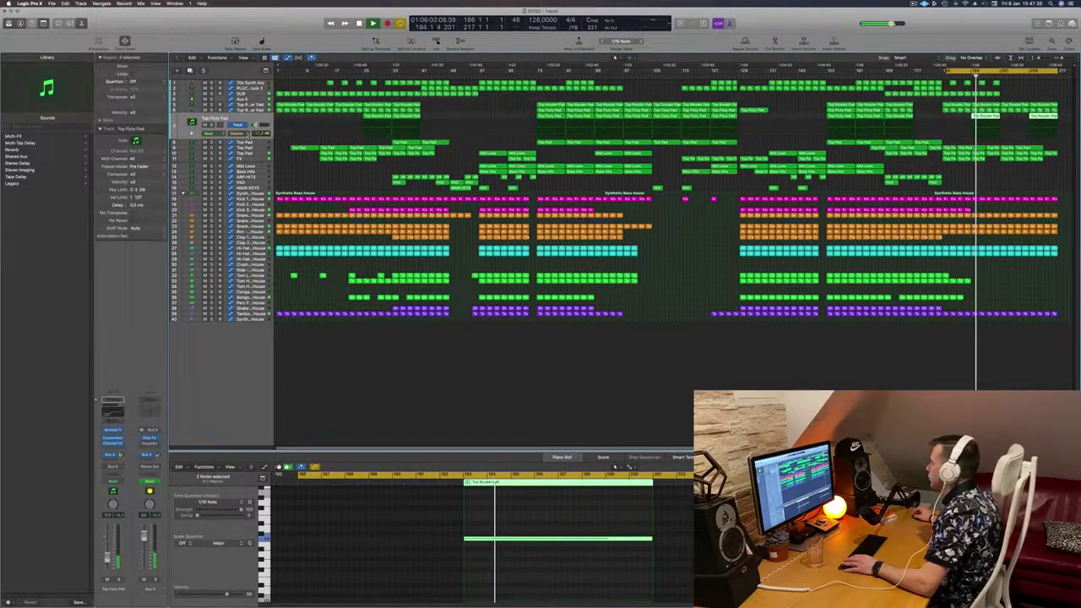
pyautogui.press('s')
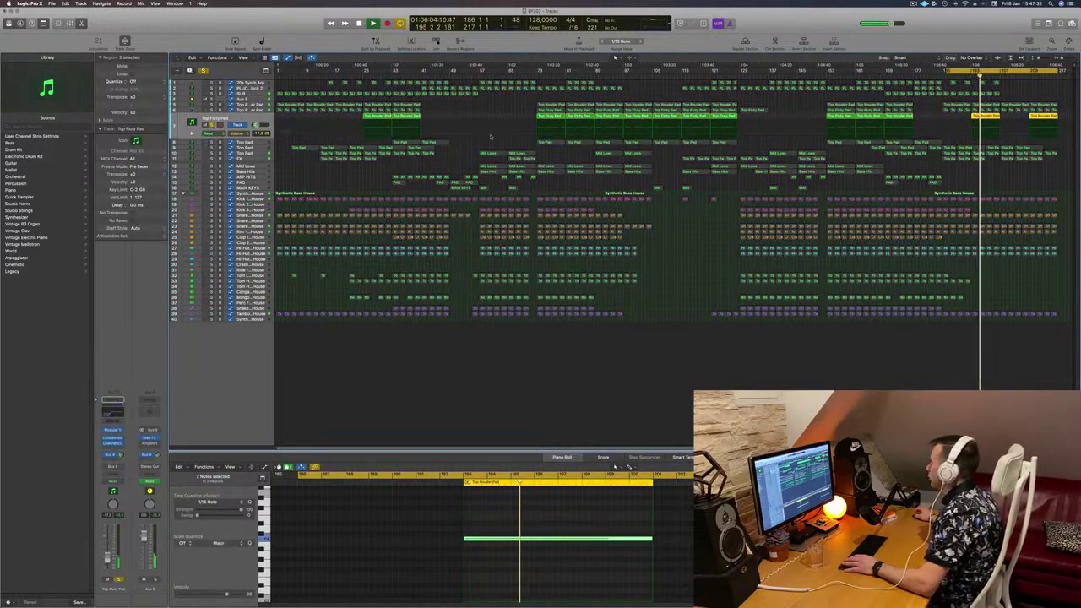
pyautogui.press('s')
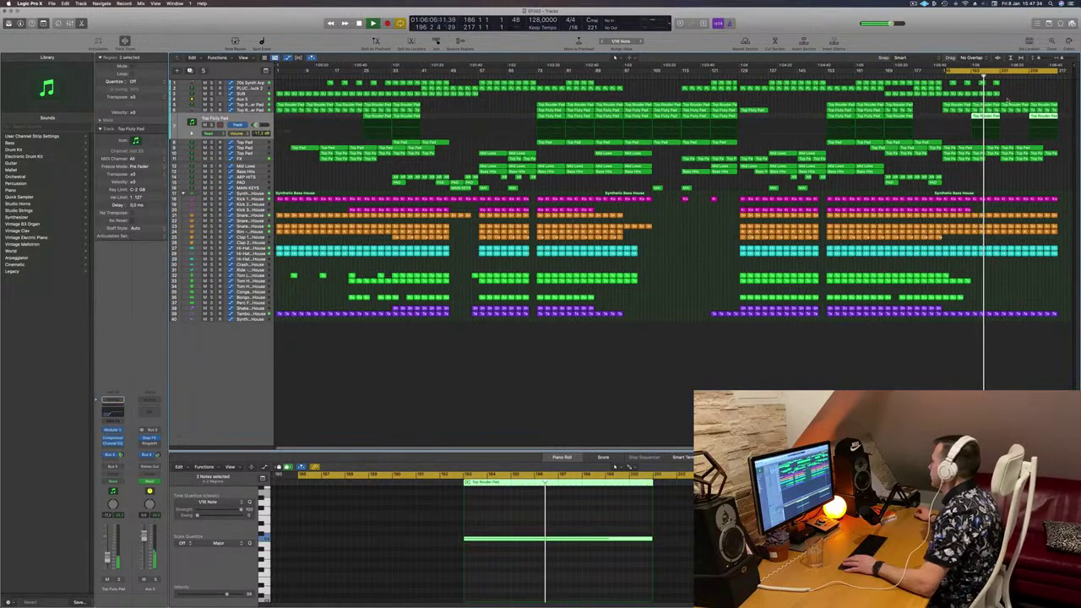
# Step: Delete the remaining pad and FX regions after bar 201, including those on the Top Rounder, Top Fluty and Top Pad tracks
pyautogui.moveTo(1005, 100); pyautogui.dragTo(1050, 116)
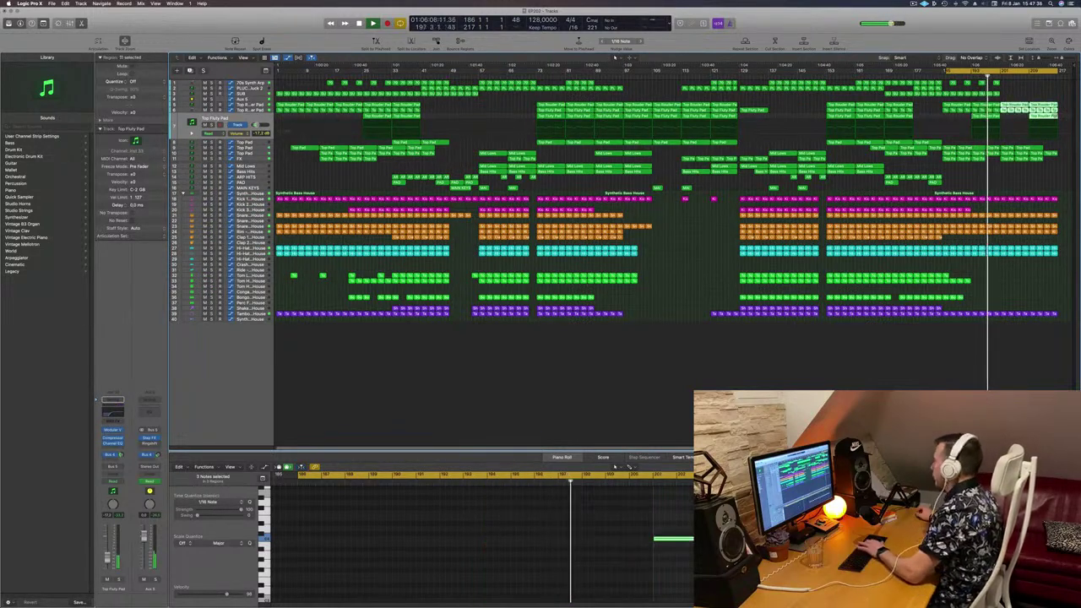
pyautogui.press('Delete')
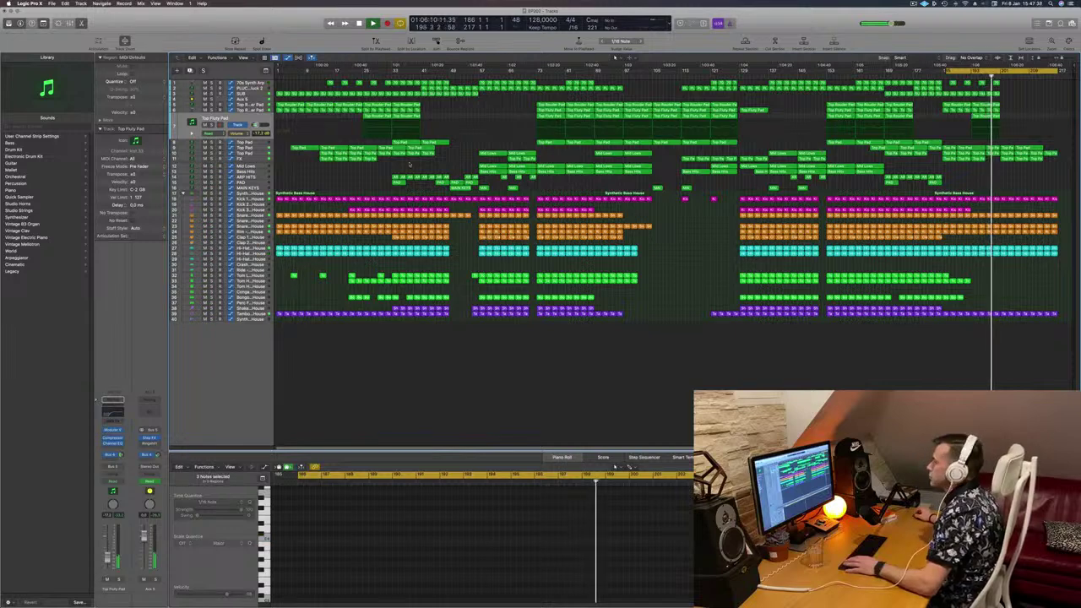
pyautogui.click(257, 149)
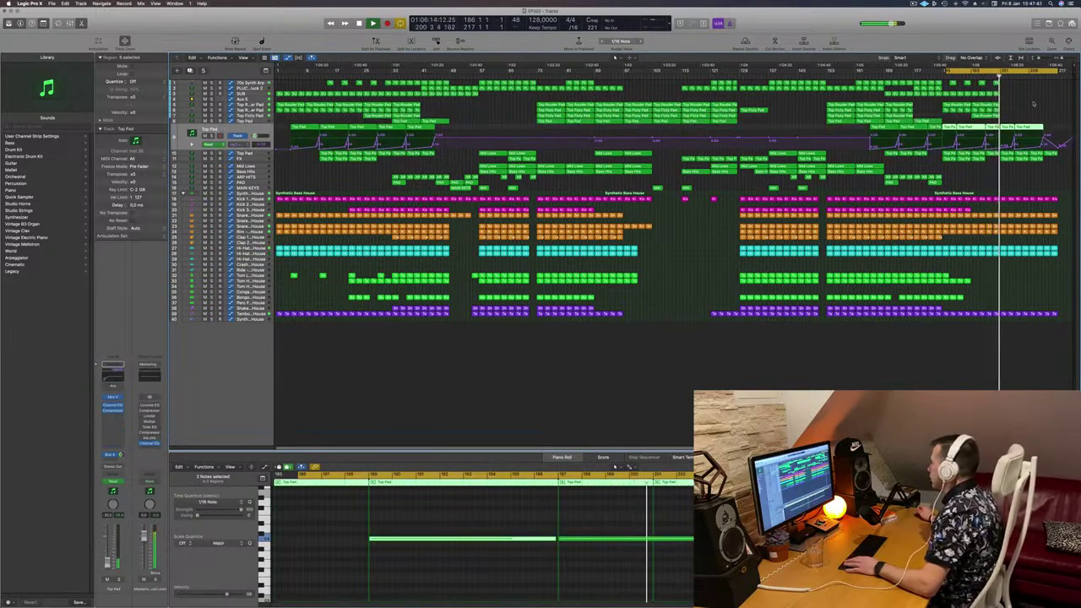
pyautogui.moveTo(1034, 103); pyautogui.dragTo(1010, 129)
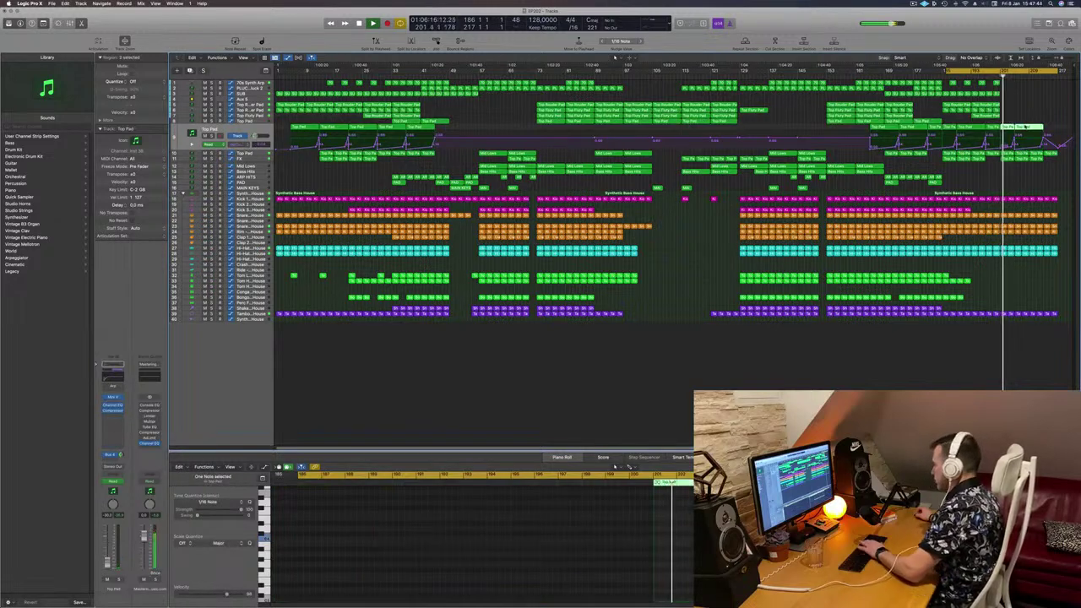
pyautogui.press('Delete')
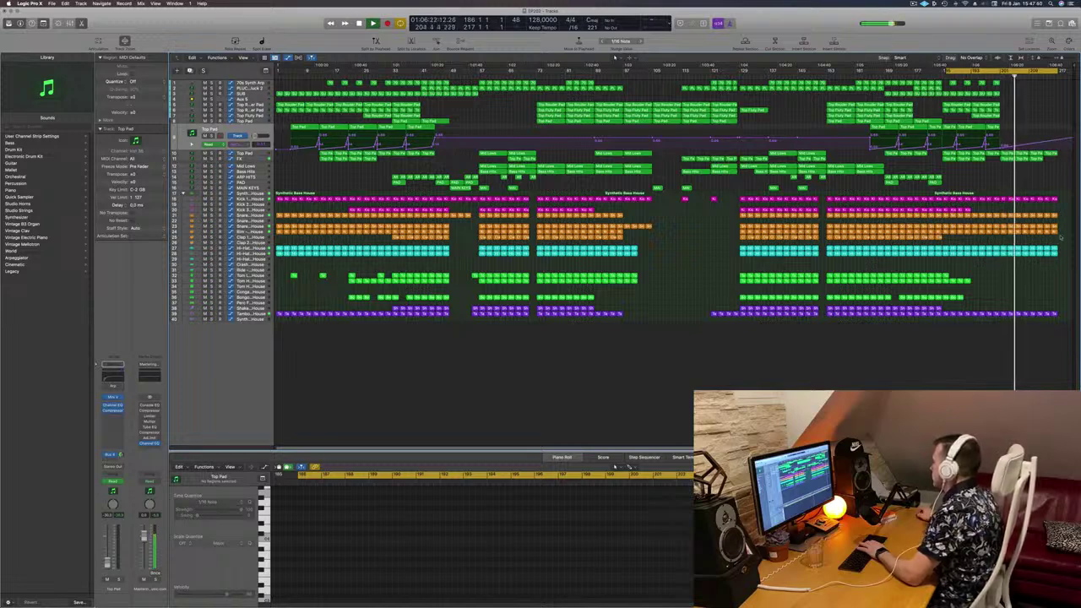
# Step: Delete the Tambourine, snare and rim regions in the last bars of the song, from about bar 209
pyautogui.moveTo(1060, 308); pyautogui.dragTo(1030, 320)
pyautogui.press('Delete')
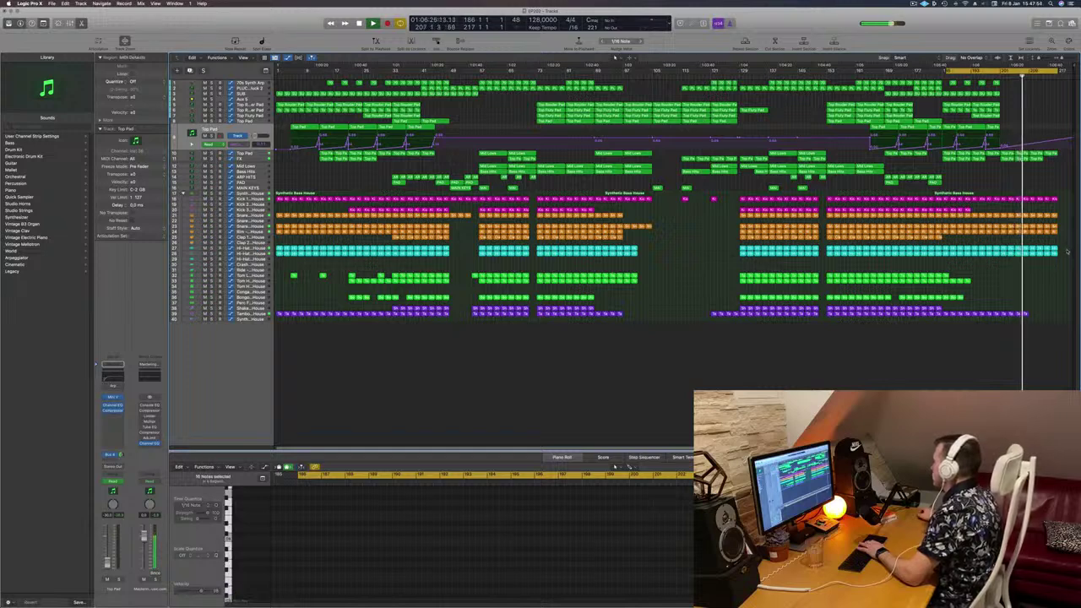
pyautogui.click(1056, 229)
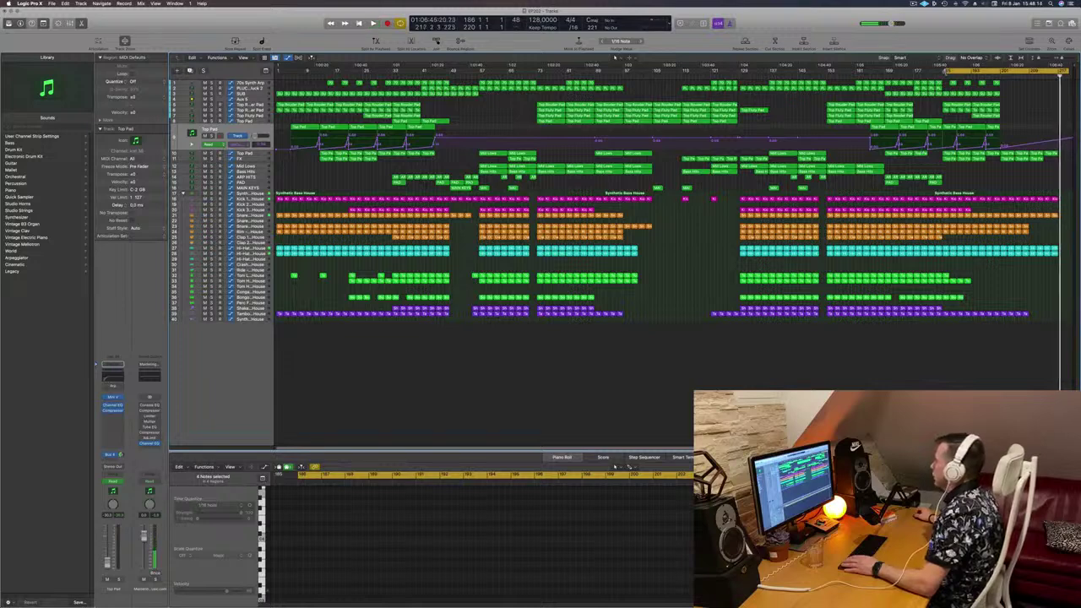
# Step: Extend the cycle range over the whole song from bar 1, and play back the opening bars from the beginning
pyautogui.press('Return')
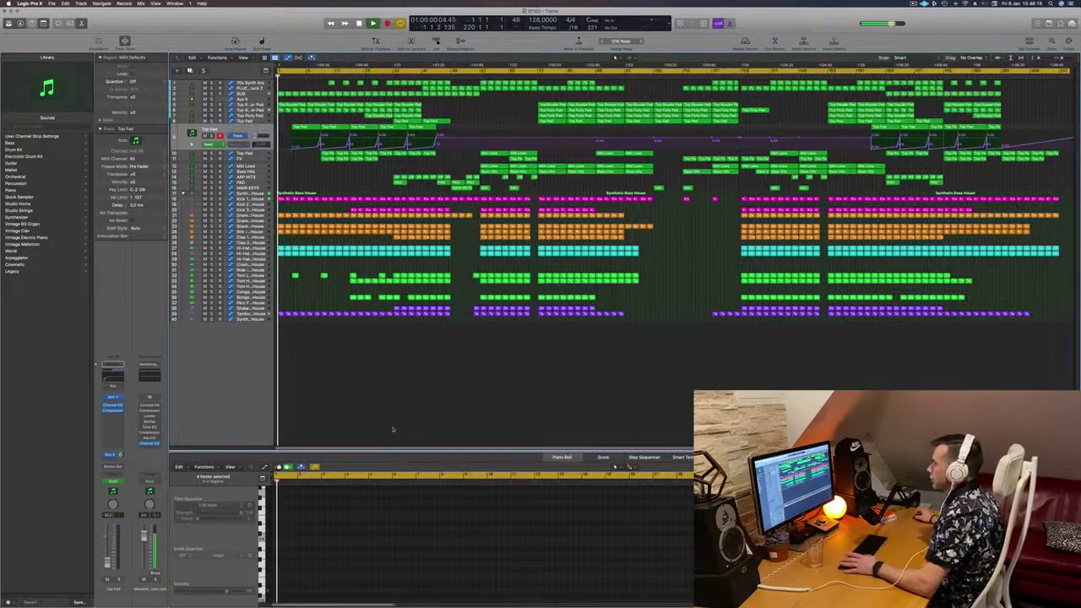
pyautogui.scroll(3, 339, 409)
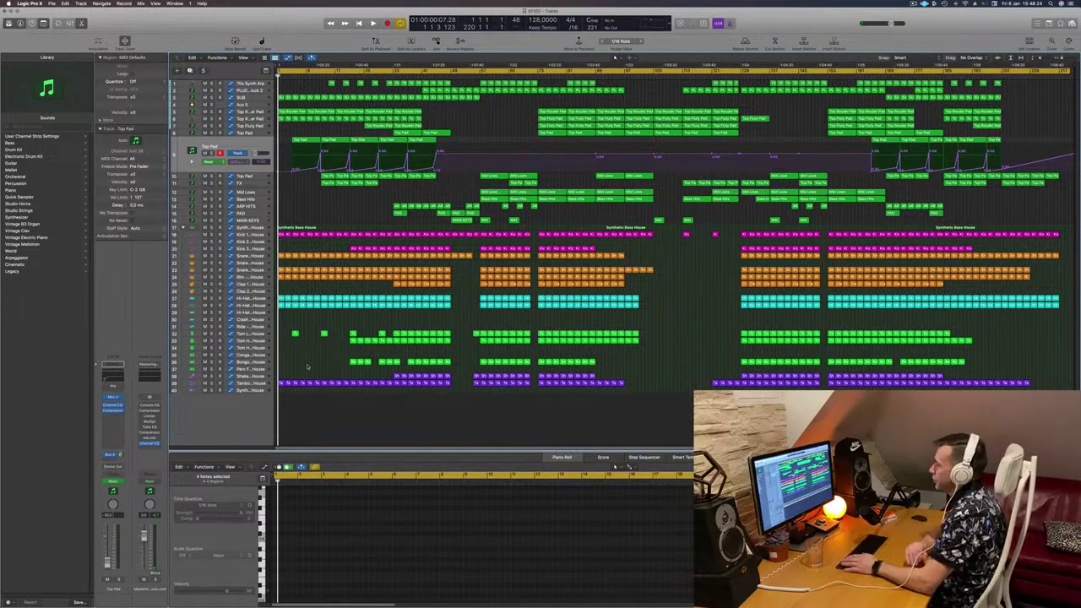
pyautogui.press('space')
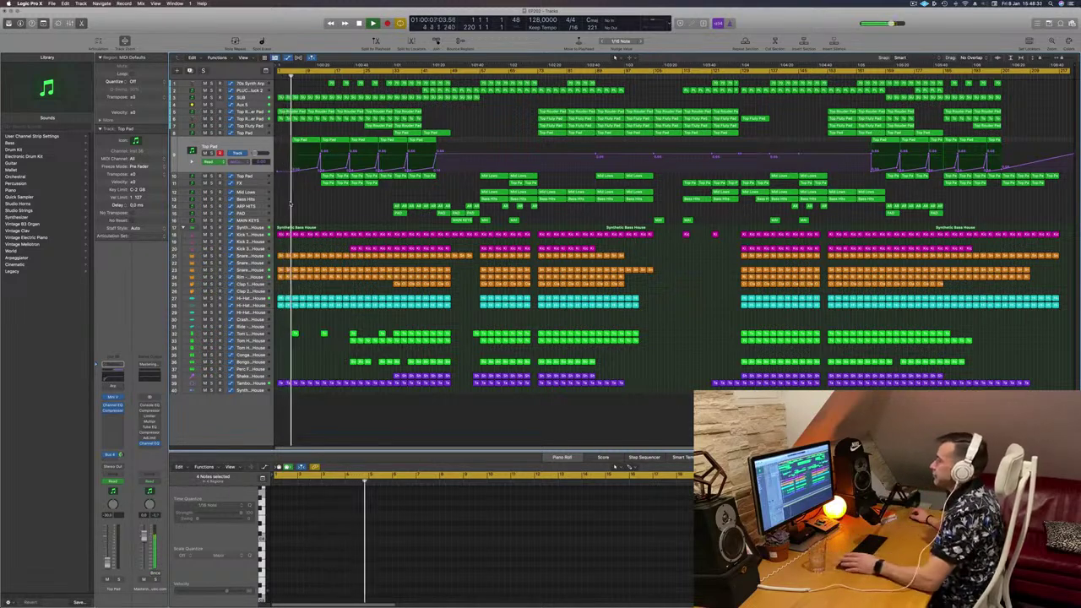
pyautogui.scroll(5, 280, 141)
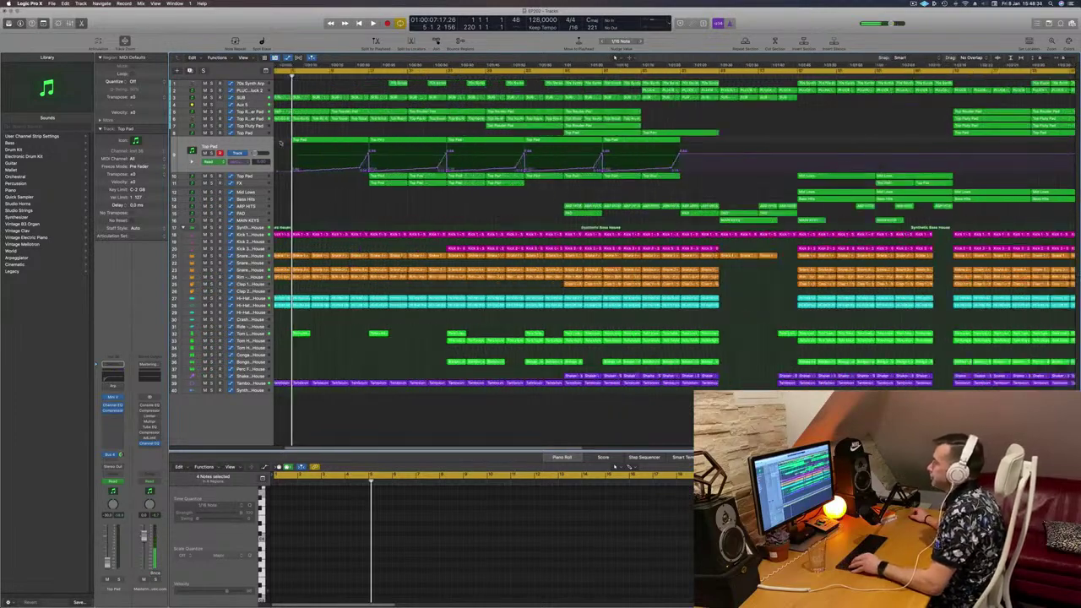
# Step: Select the Aux 5 track to show its automation lane, and play back the song from the beginning
pyautogui.scroll(-1, 282, 143)
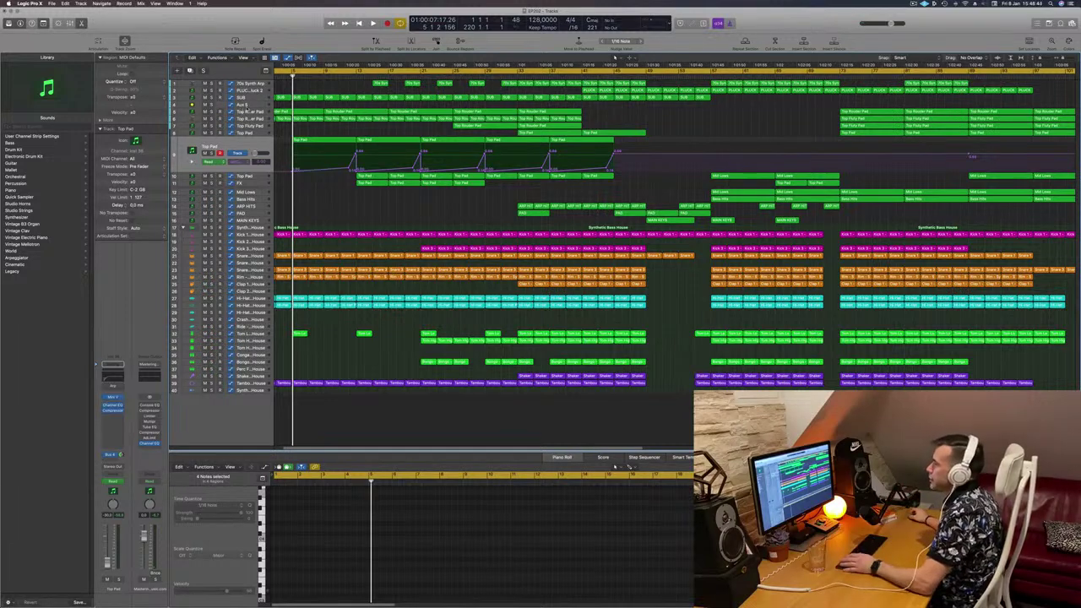
pyautogui.click(248, 103)
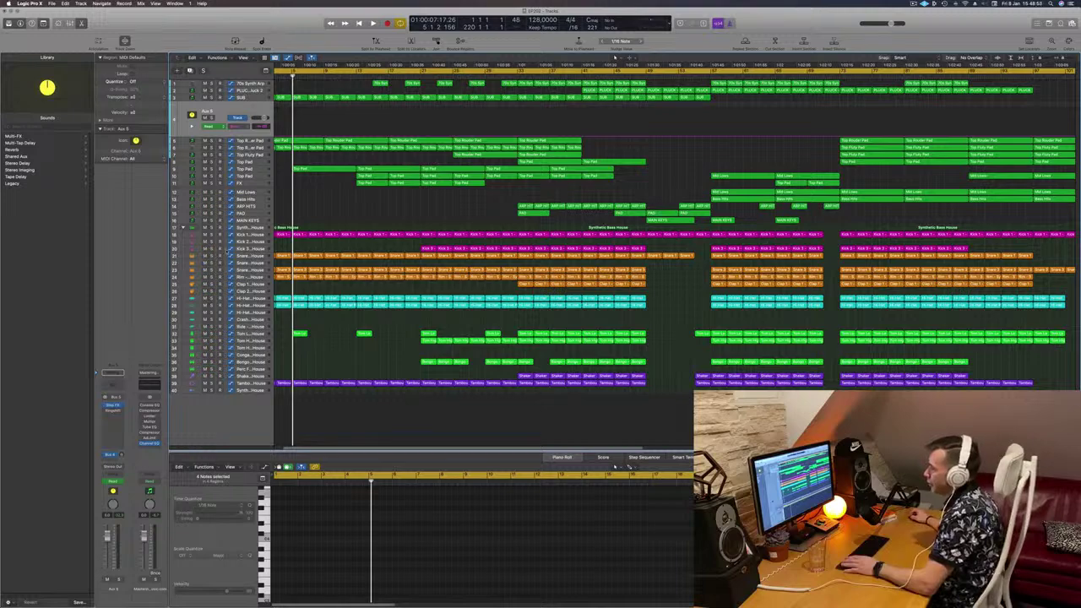
pyautogui.hscroll(-5, 343, 209)
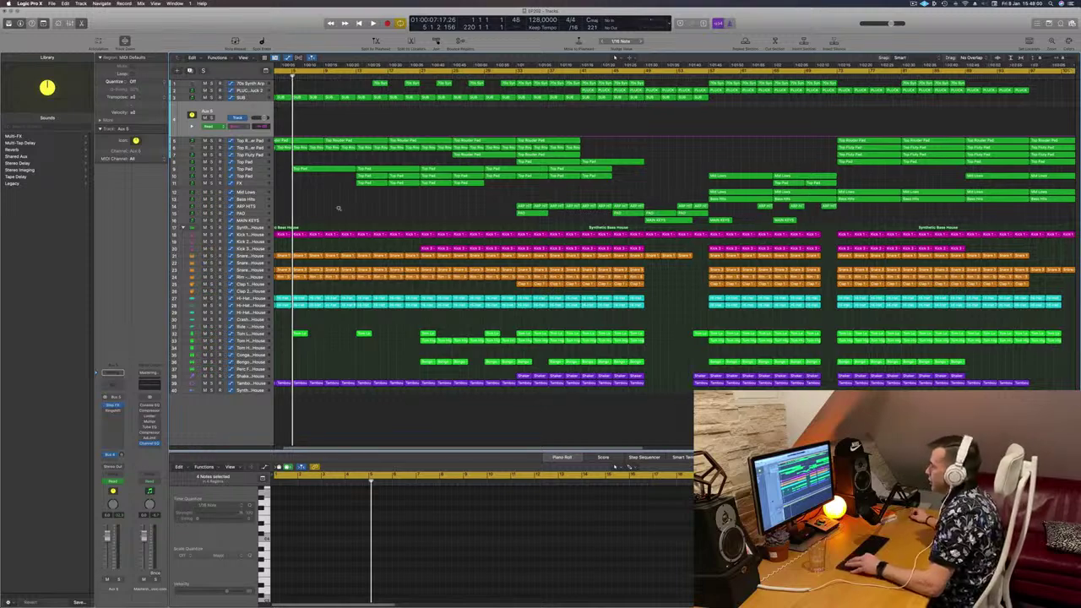
pyautogui.scroll(-2, 337, 209)
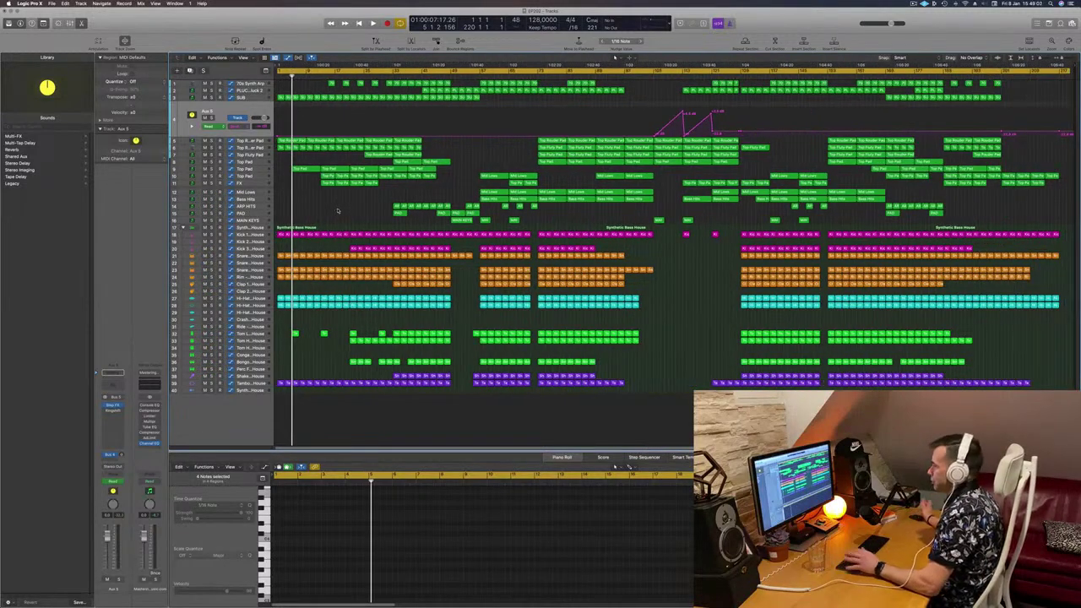
pyautogui.press('space')
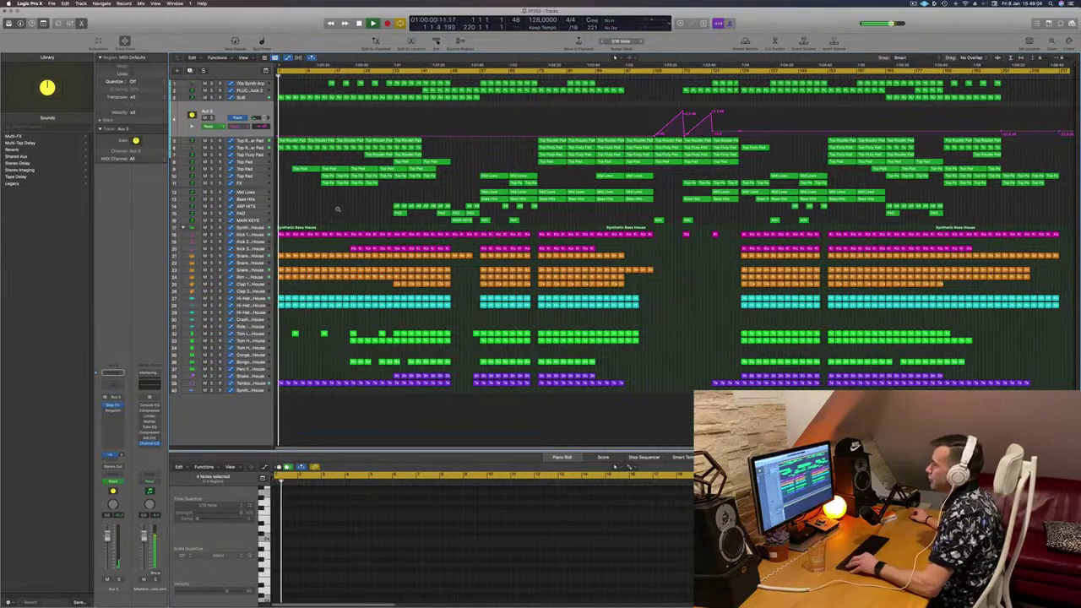
# Step: Delete the last half-bar before bar 5 from both Top Rounder Pad tracks, splitting crossing notes, and restart playback from bar 1
pyautogui.scroll(5, 337, 209)
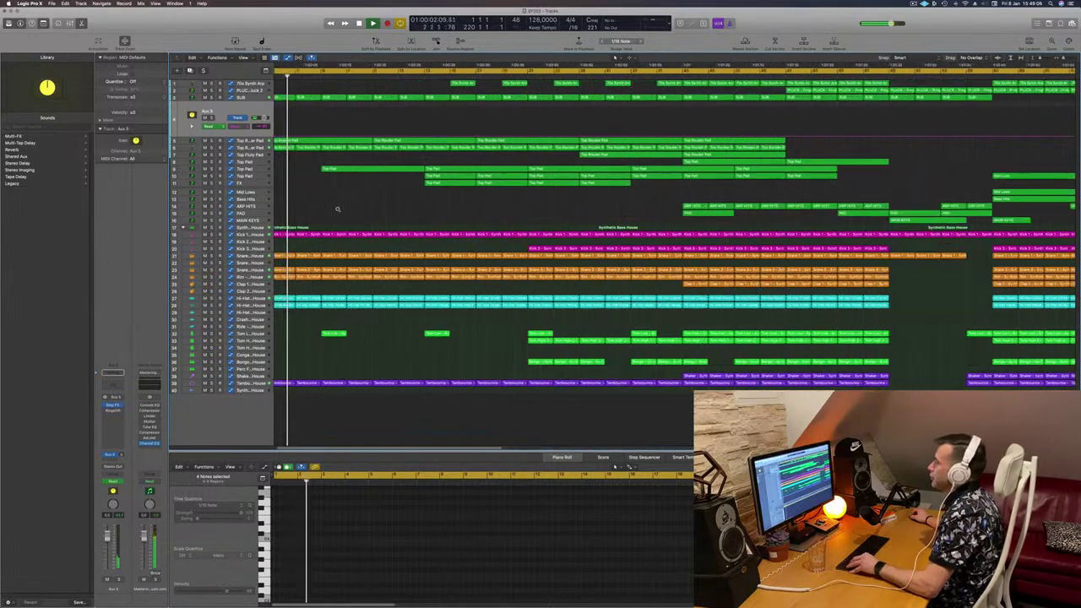
pyautogui.scroll(2, 337, 209)
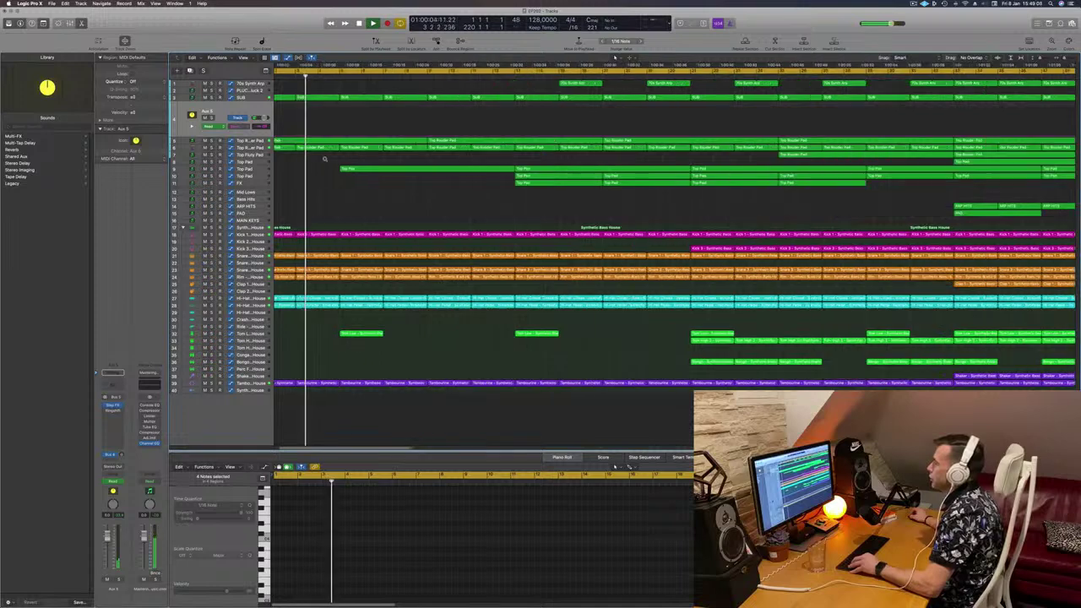
pyautogui.scroll(1, 325, 158)
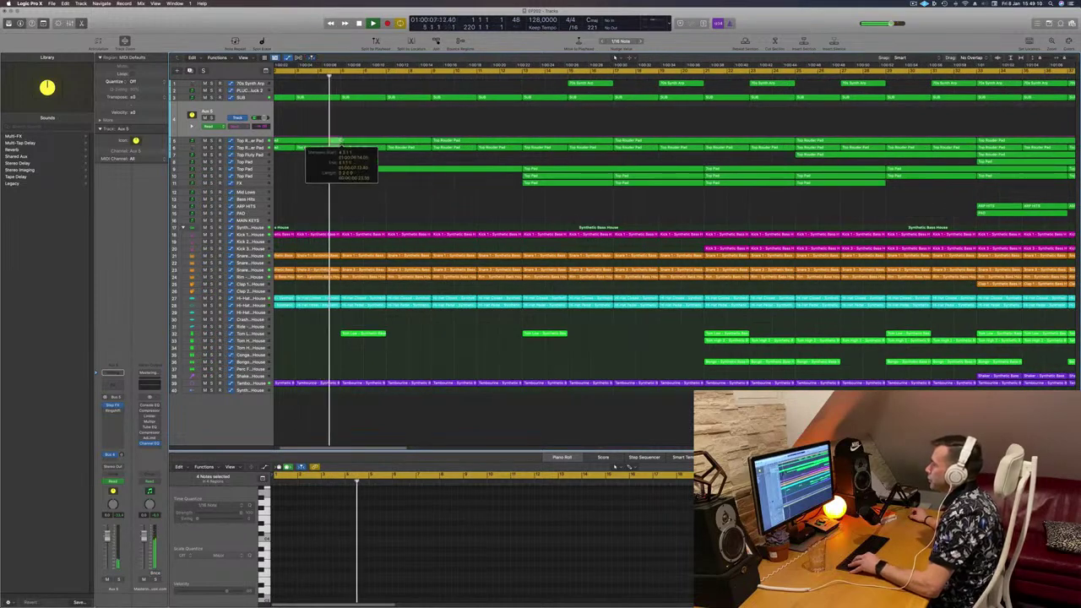
pyautogui.moveTo(341, 142); pyautogui.dragTo(341, 140)
pyautogui.press('Delete')
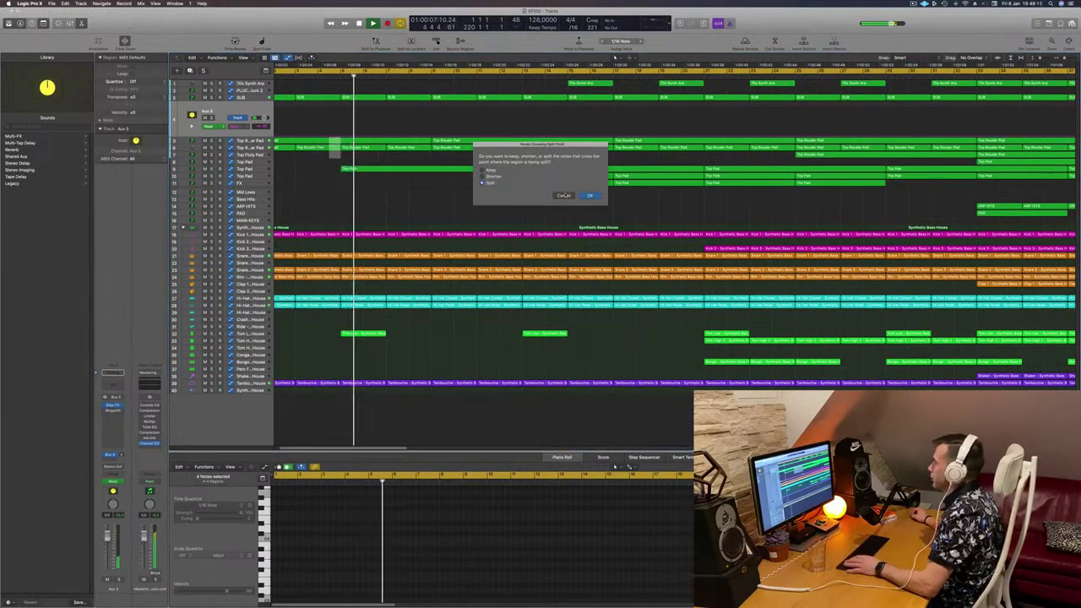
pyautogui.press('Return')
pyautogui.press('Return')
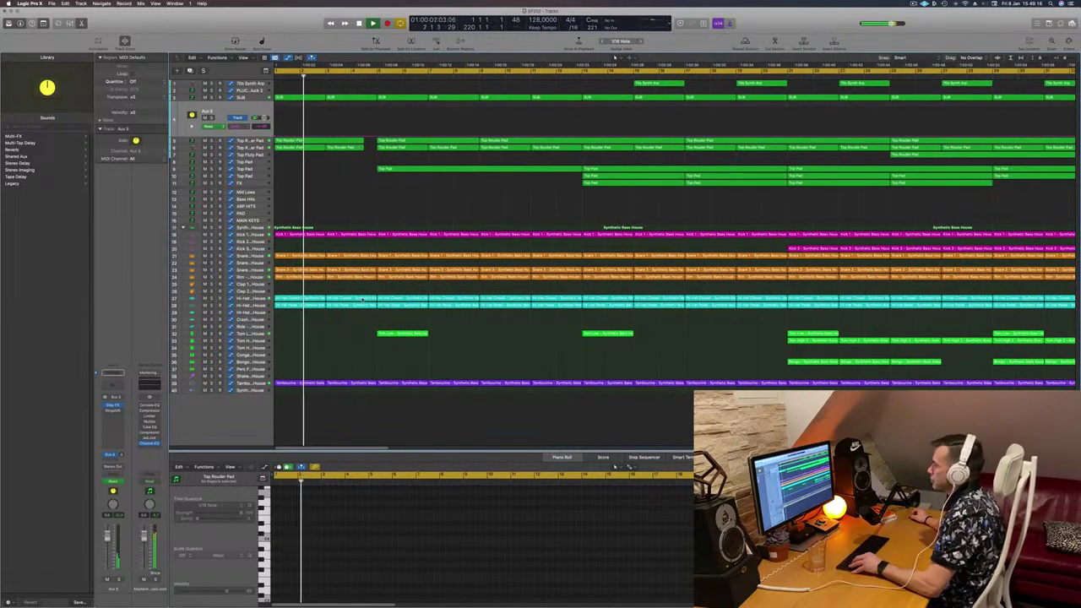
# Step: Delete the last beat before bar 5 on the hi-hat and Tambourine tracks, and replay the opening bars
pyautogui.moveTo(368, 385); pyautogui.dragTo(376, 388)
pyautogui.press('BackSpace')
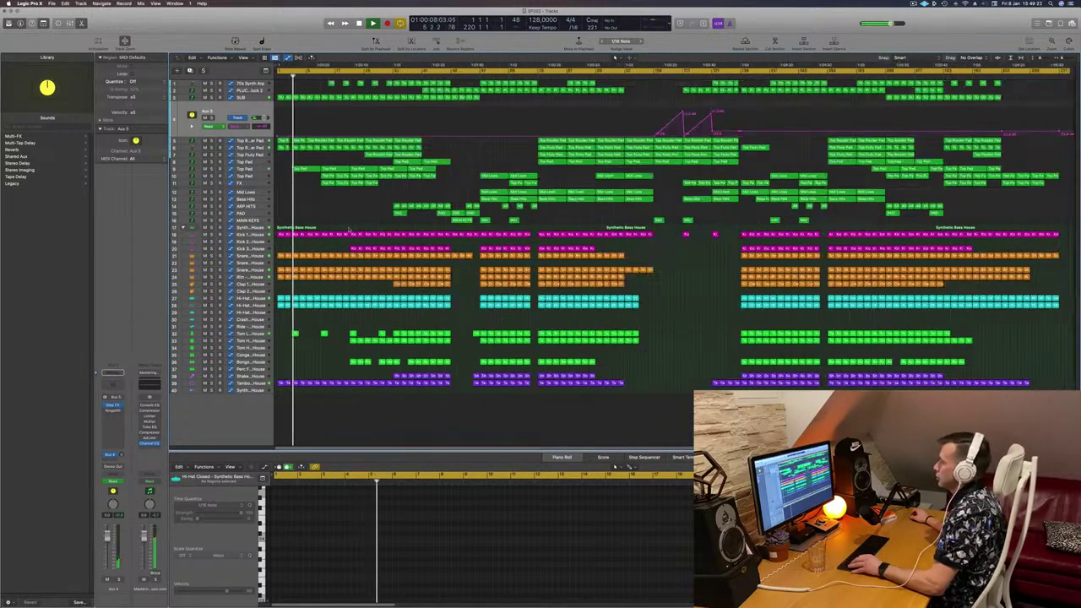
pyautogui.scroll(2, 331, 225)
pyautogui.press('Return')
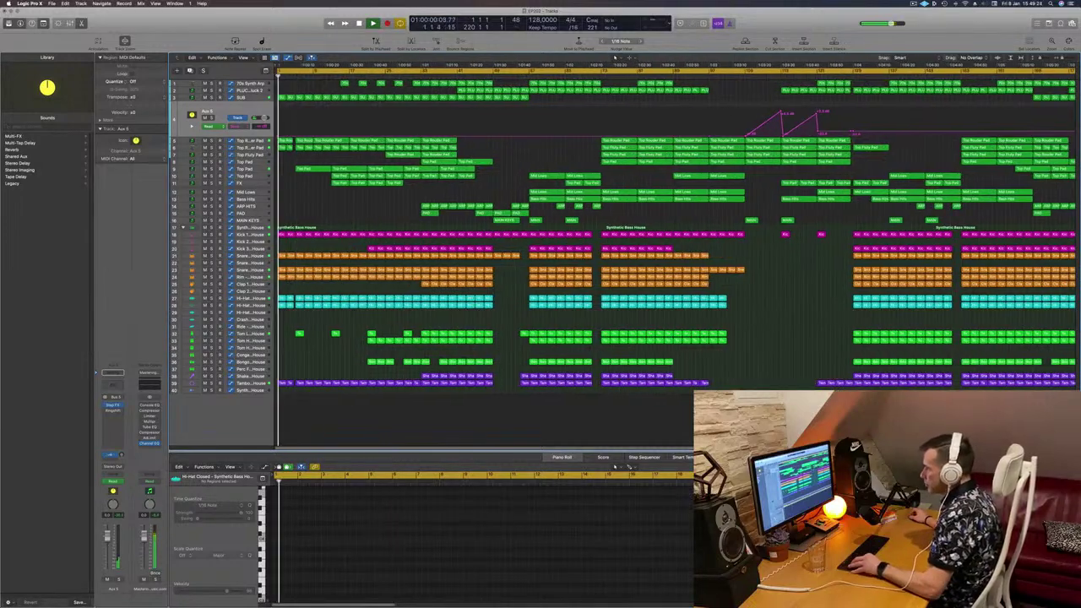
pyautogui.scroll(5, 355, 216)
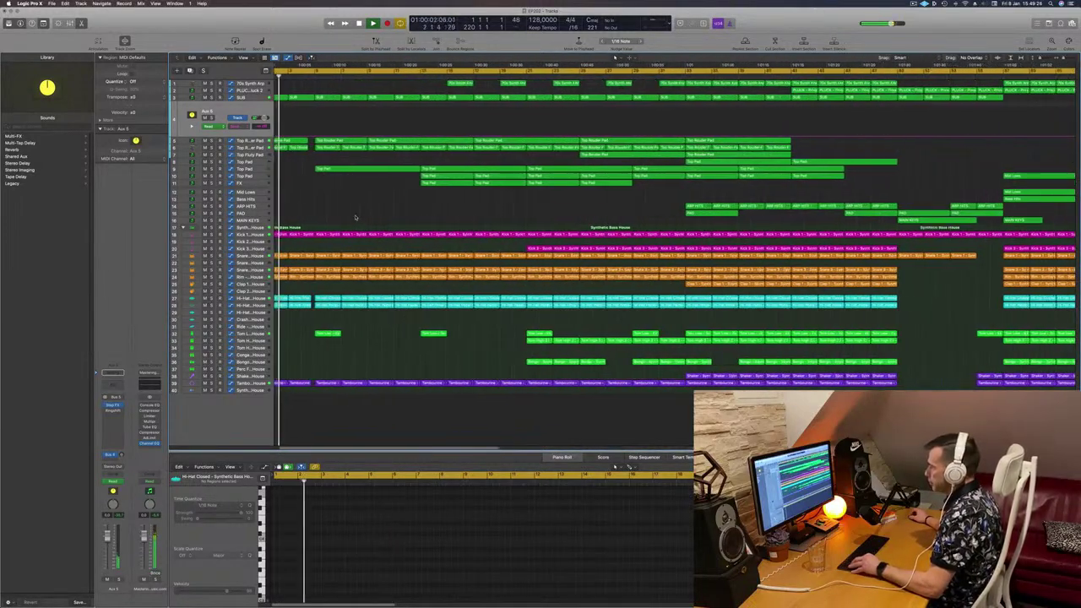
pyautogui.press('super+Right')
pyautogui.press('super+Right')
pyautogui.press('super+Right')
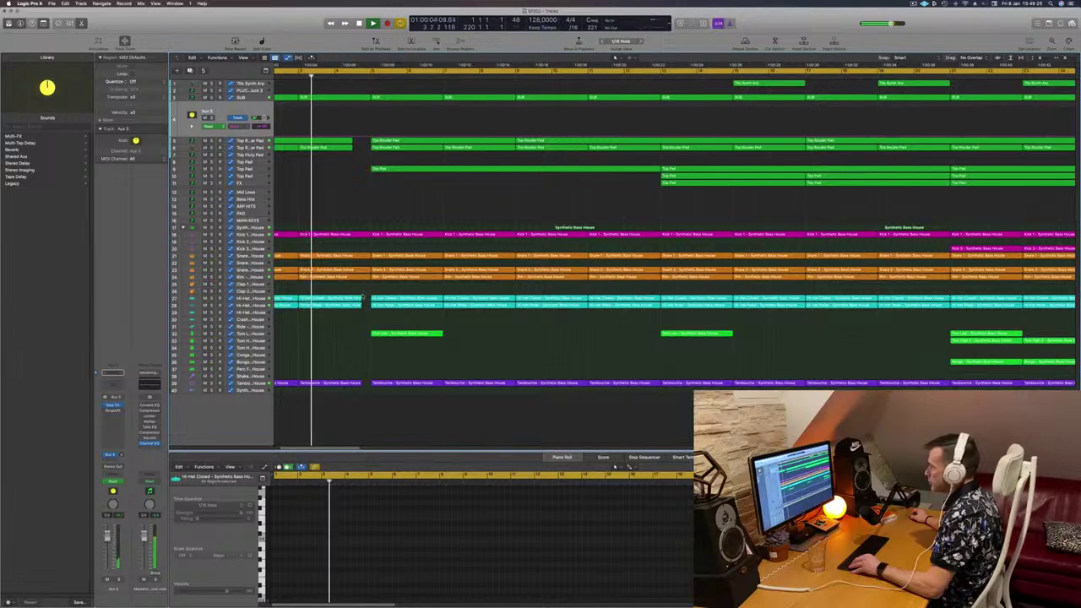
# Step: Shorten the two hi-hat regions and the Tambourine region before bar 5 by one more beat, replaying from bar 1
pyautogui.moveTo(364, 297); pyautogui.dragTo(355, 324)
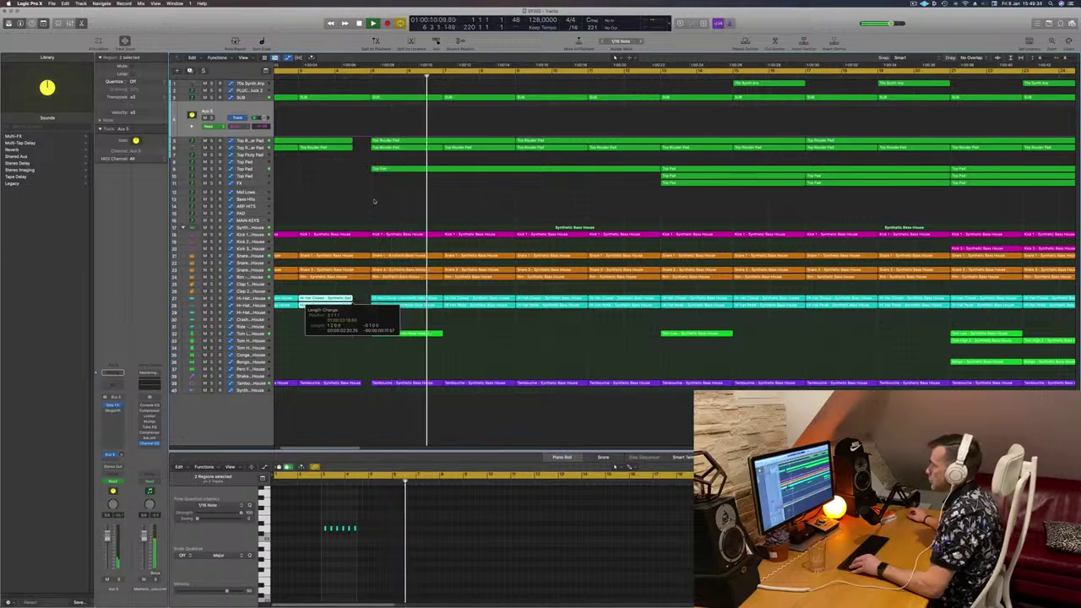
pyautogui.press('Return')
pyautogui.press('super+Left')
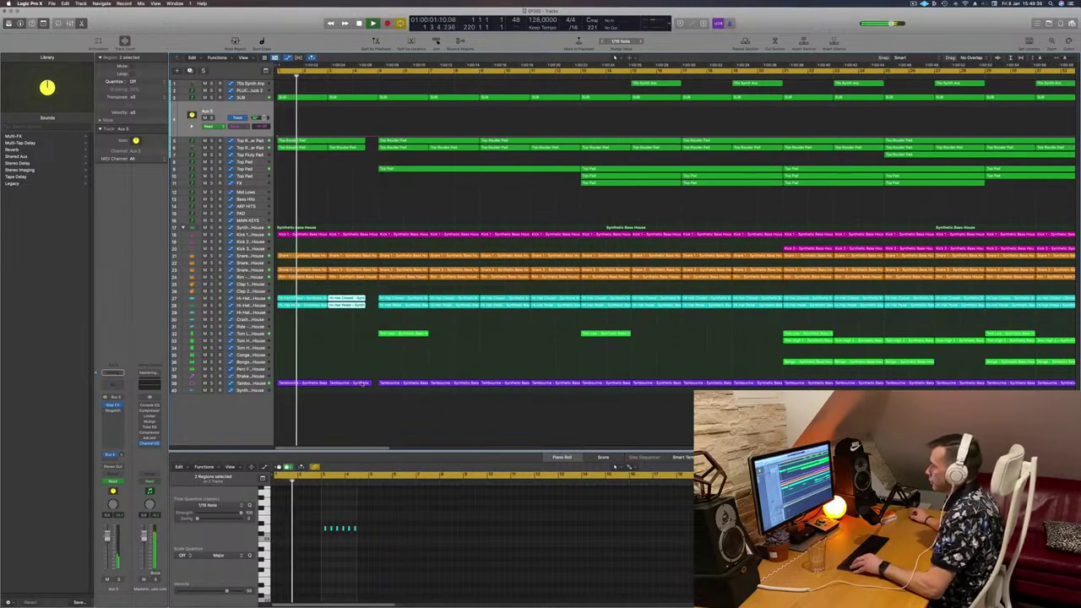
pyautogui.click(363, 382)
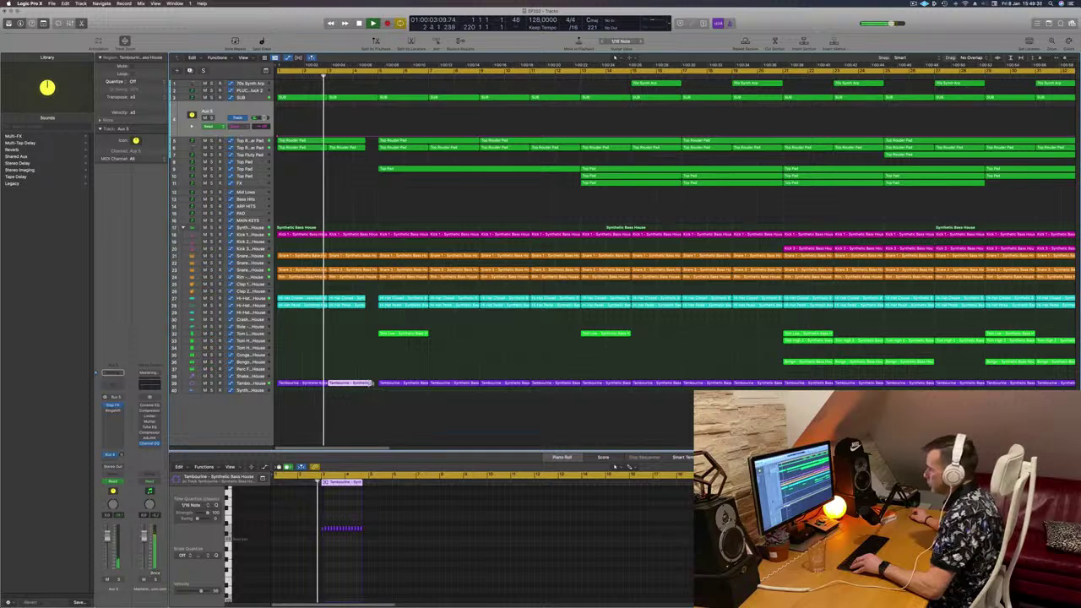
pyautogui.moveTo(369, 383); pyautogui.dragTo(364, 388)
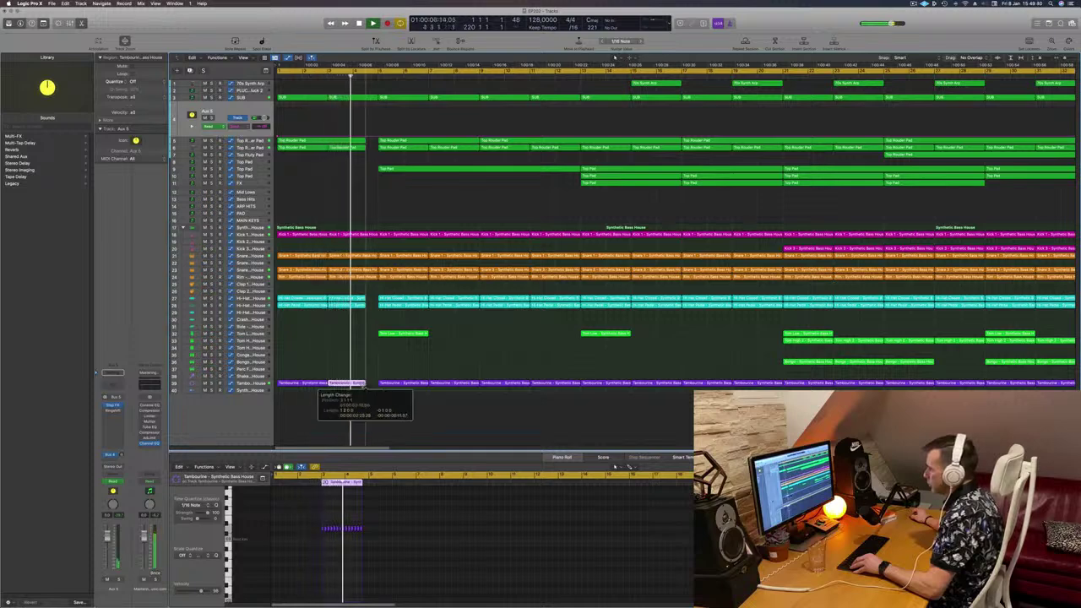
# Step: Delete the last half-bar before bar 5 on the kick, snare and rim tracks while replaying from the beginning
pyautogui.scroll(-6, 342, 357)
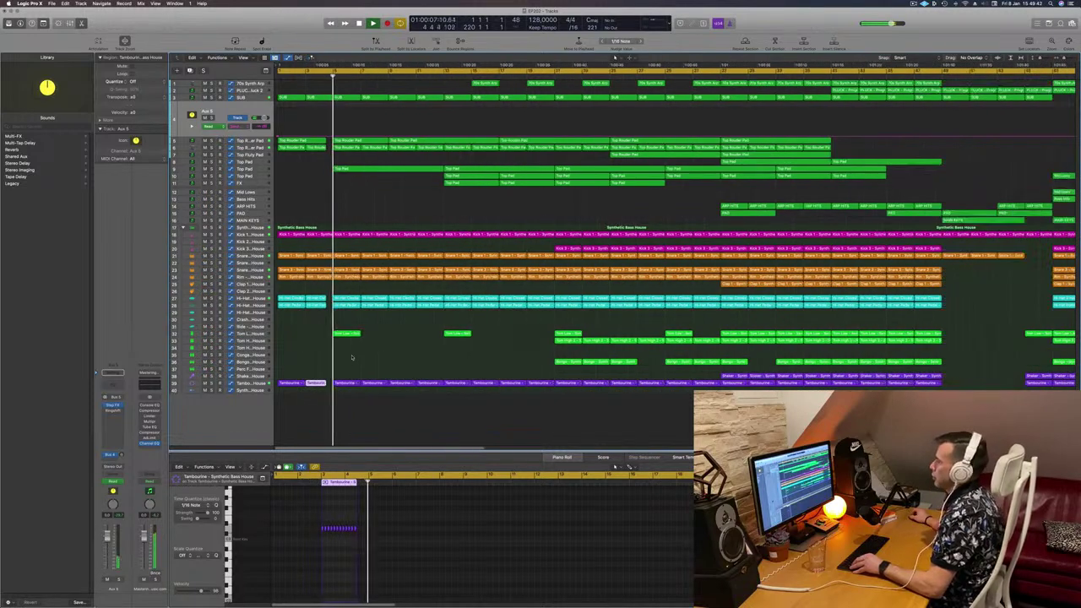
pyautogui.press('super+Right')
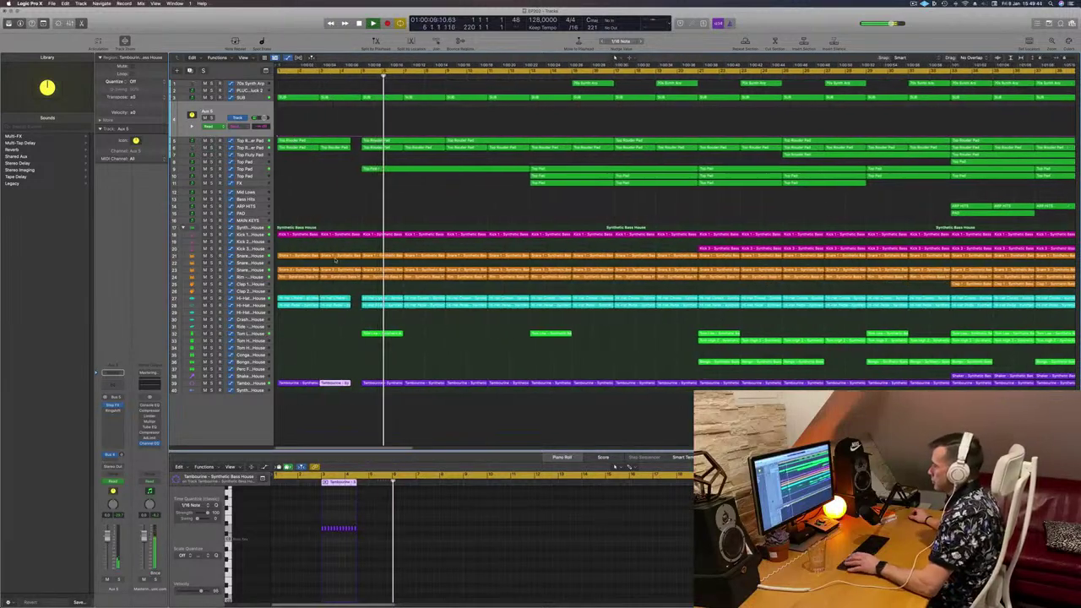
pyautogui.press('Return')
pyautogui.press('super+Right')
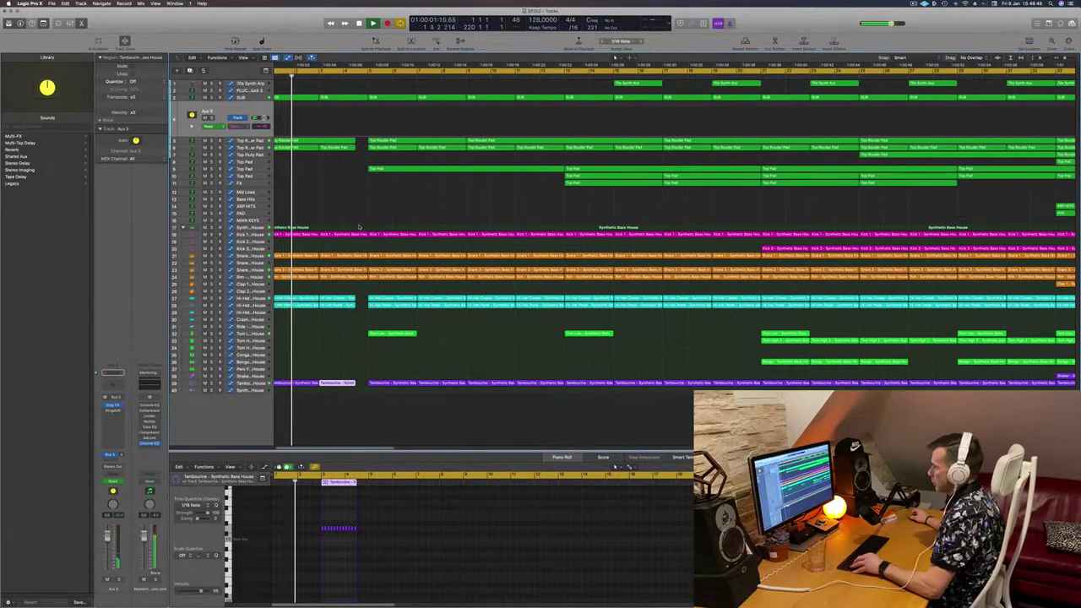
pyautogui.moveTo(357, 228); pyautogui.dragTo(364, 296)
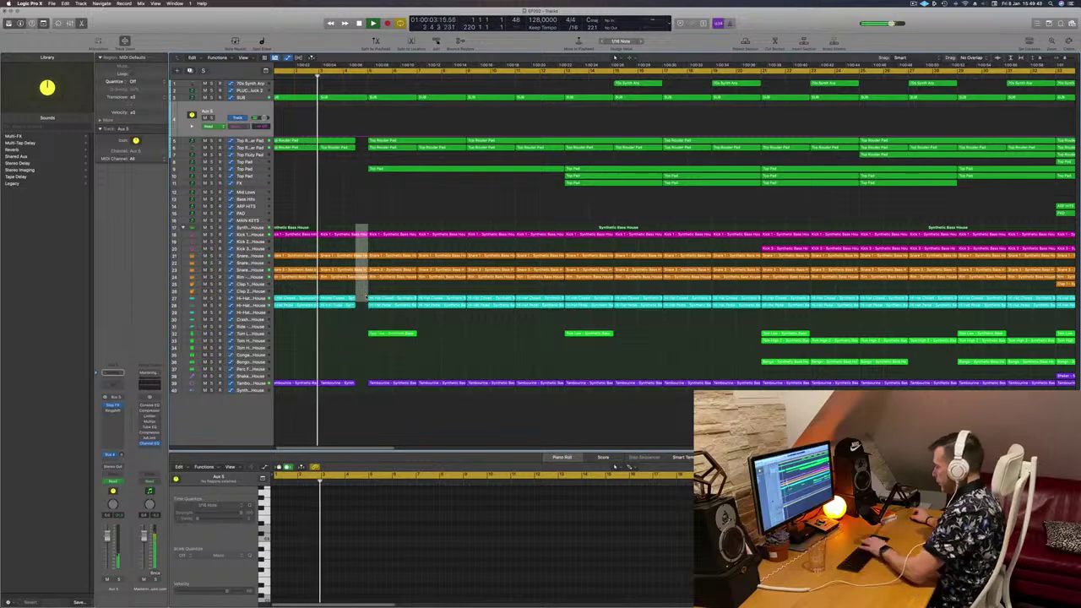
pyautogui.press('Delete')
# Step: Play back the opening bars, restarting from bar 1, to check the half-bar break before bar 5
pyautogui.press('super+Left')
pyautogui.press('super+Left')
pyautogui.press('super+Left')
pyautogui.press('super+Left')
pyautogui.press('super+Left')
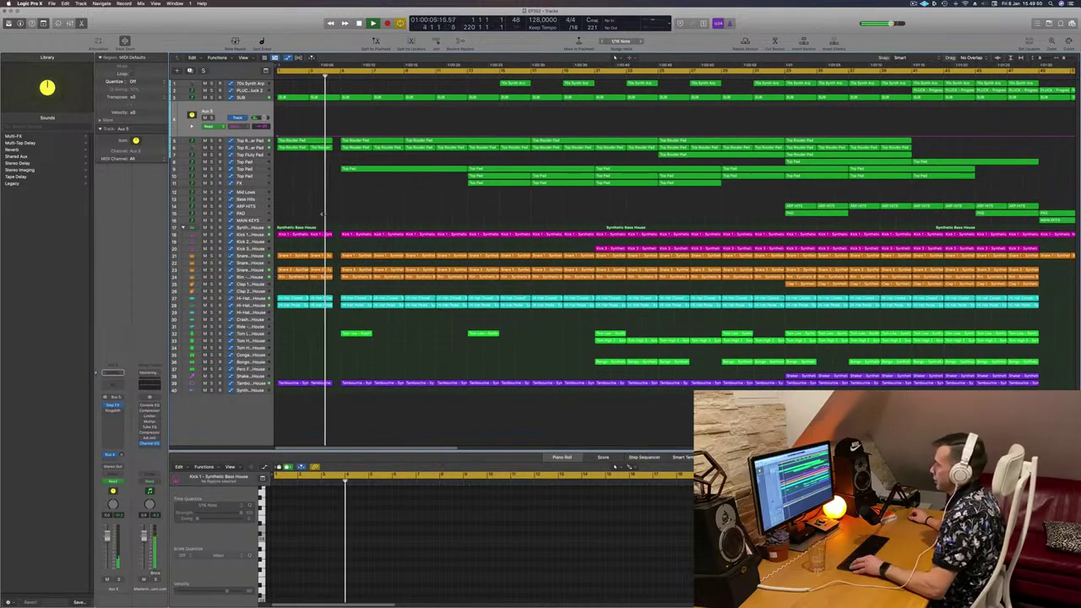
pyautogui.press('super+Right')
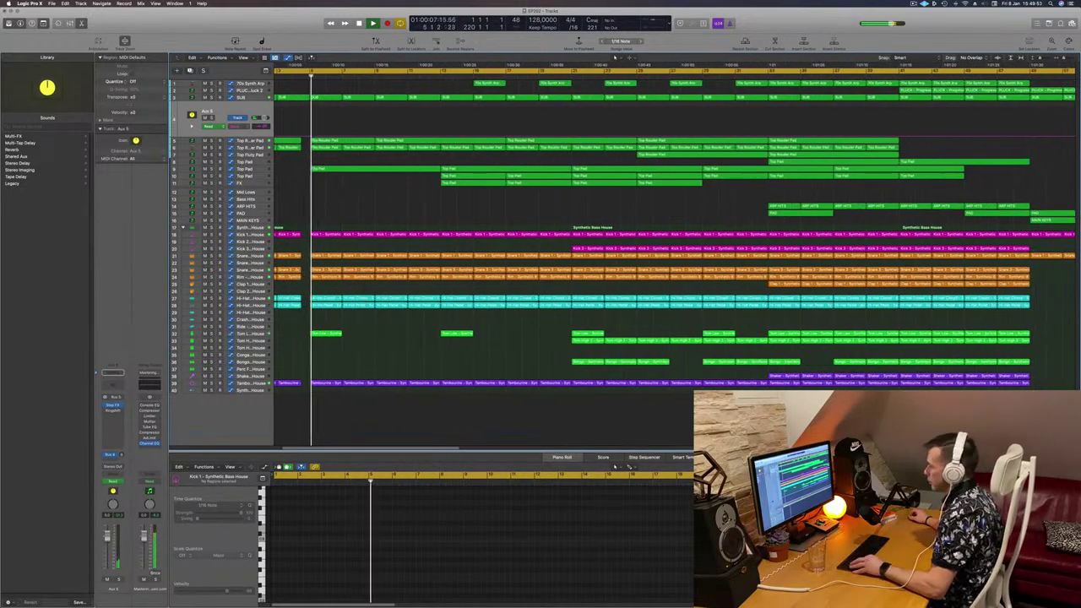
pyautogui.press('super+Left')
pyautogui.press('super+Right')
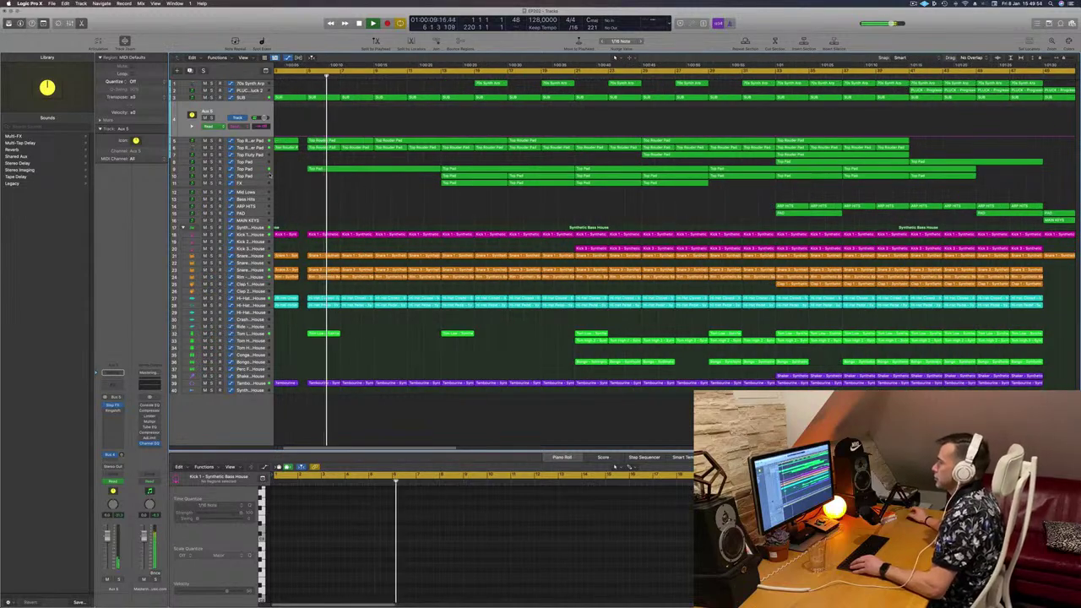
pyautogui.press('super+Left')
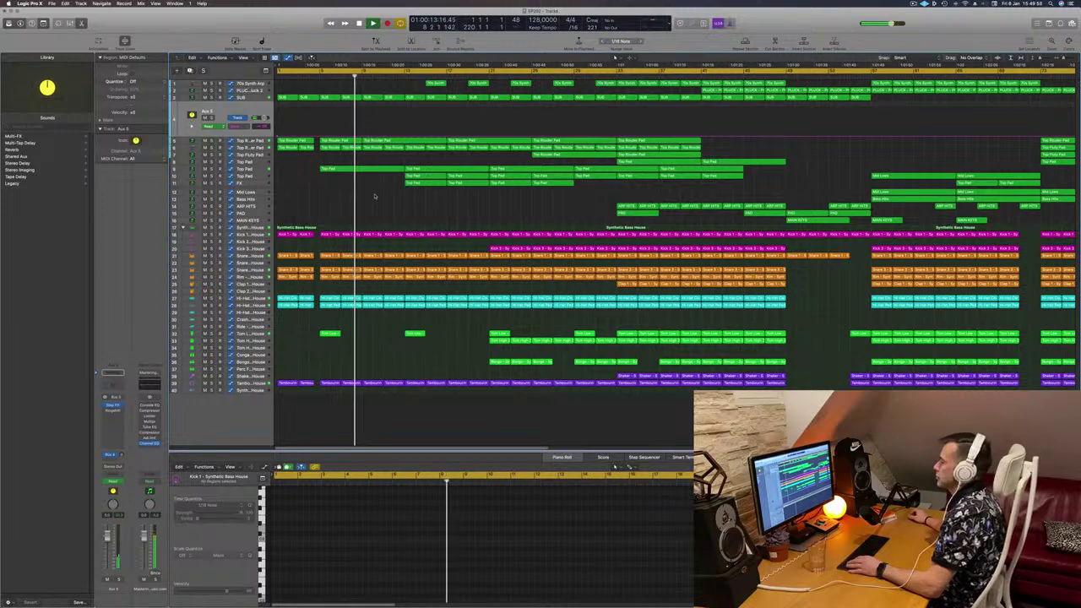
pyautogui.press('Return')
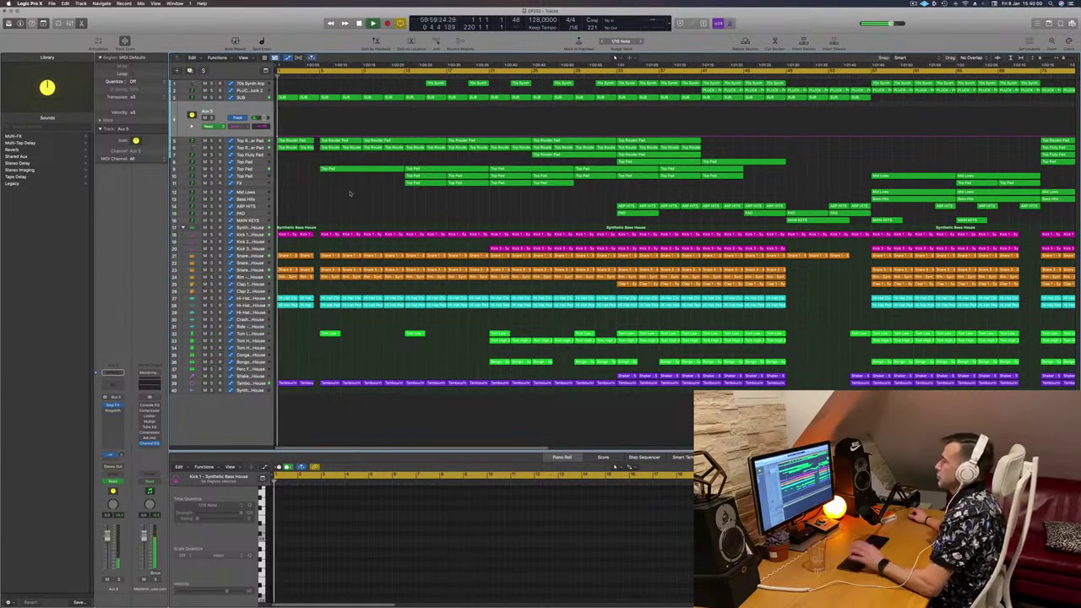
pyautogui.press('super+Right')
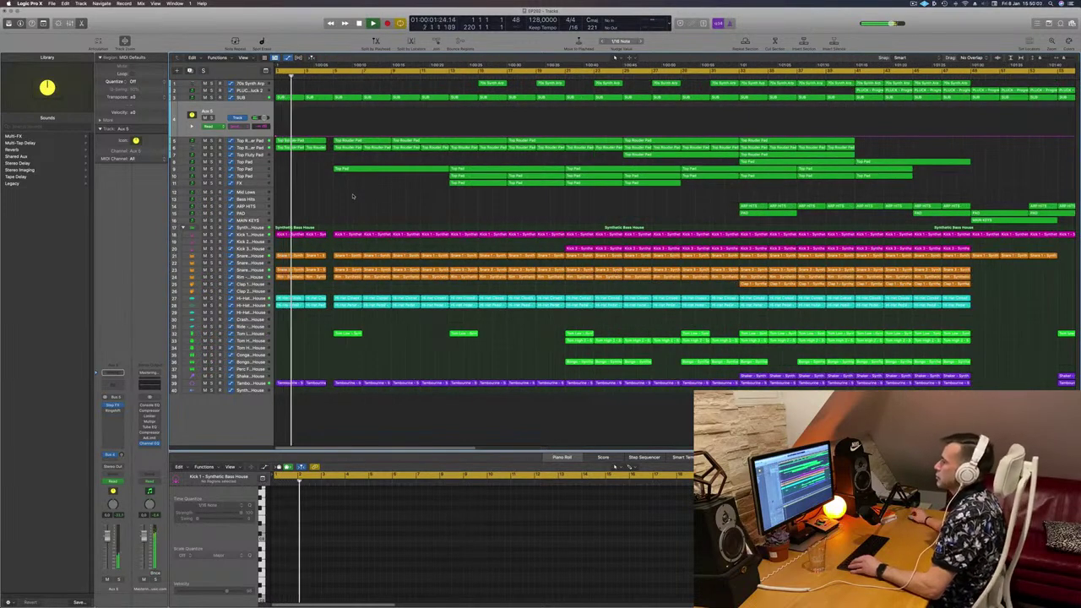
pyautogui.press('super+Right')
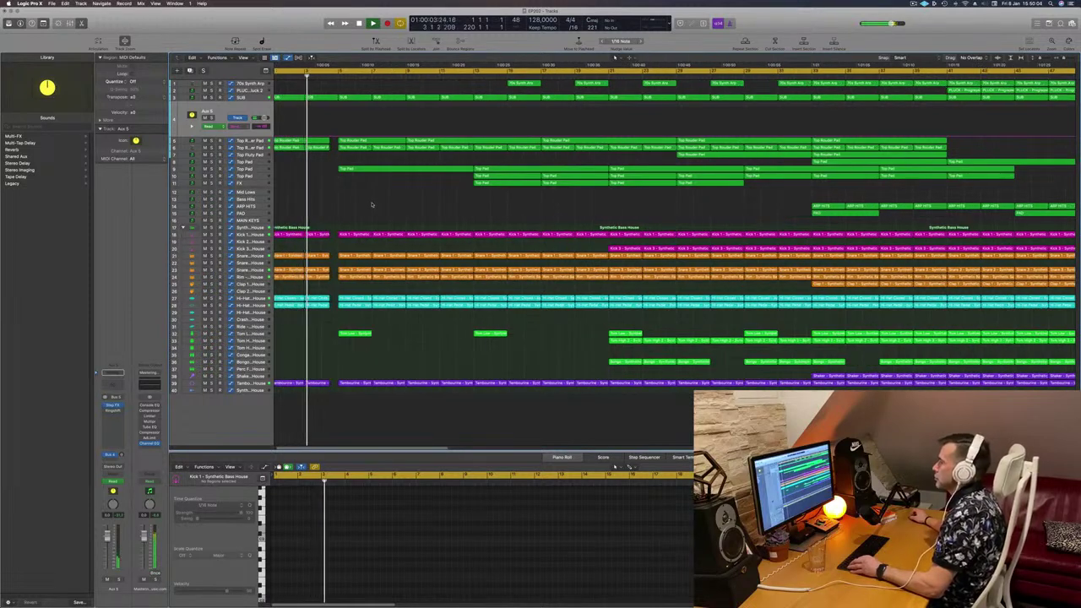
pyautogui.press('super+Left')
pyautogui.press('super+Left')
pyautogui.press('super+Left')
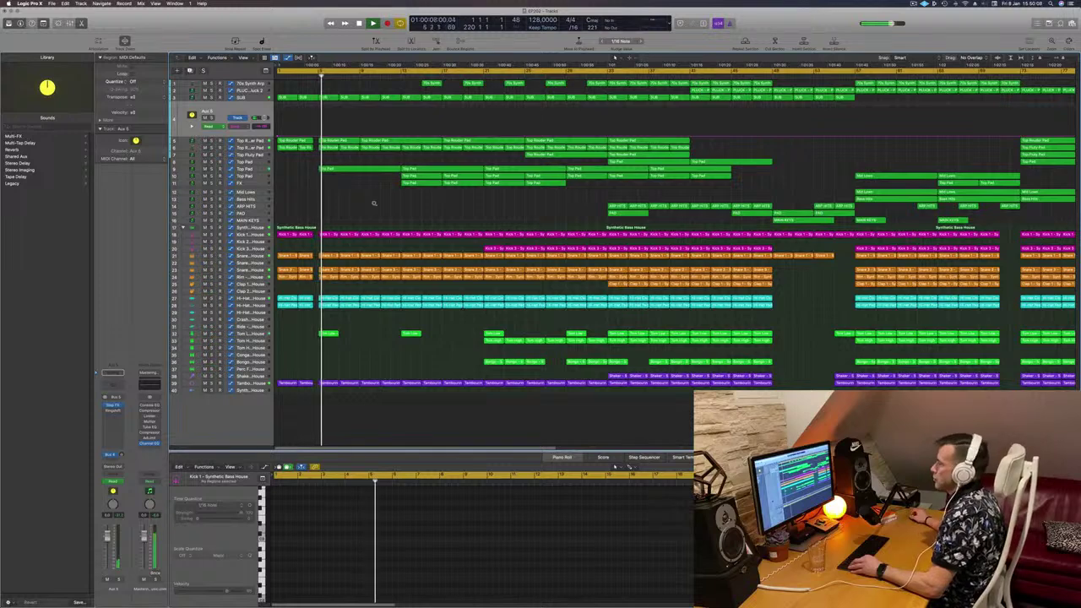
pyautogui.press('super+Left')
pyautogui.press('super+Left')
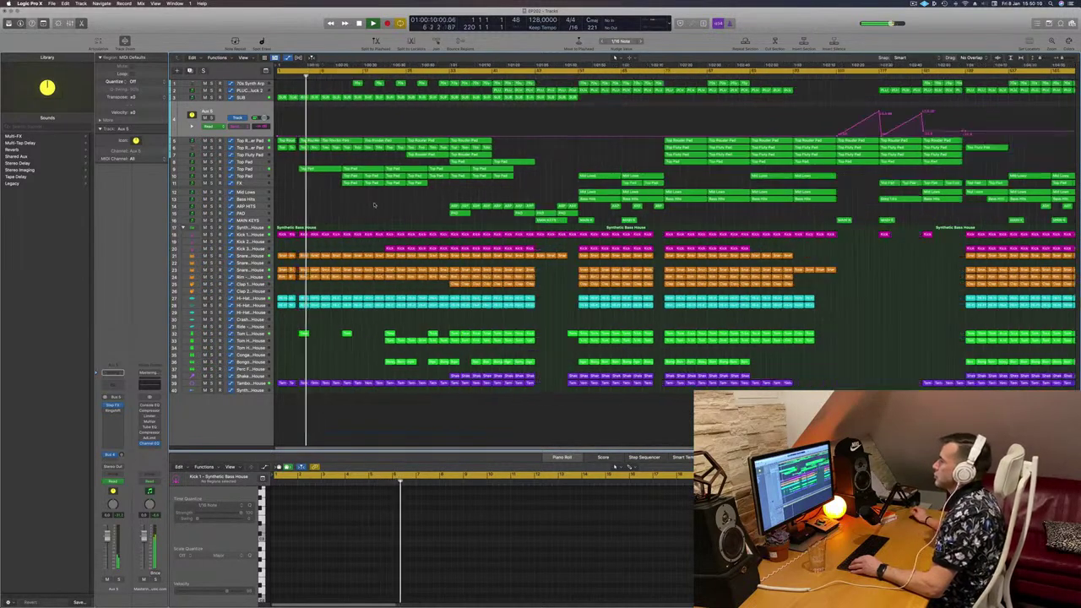
pyautogui.press('super+Left')
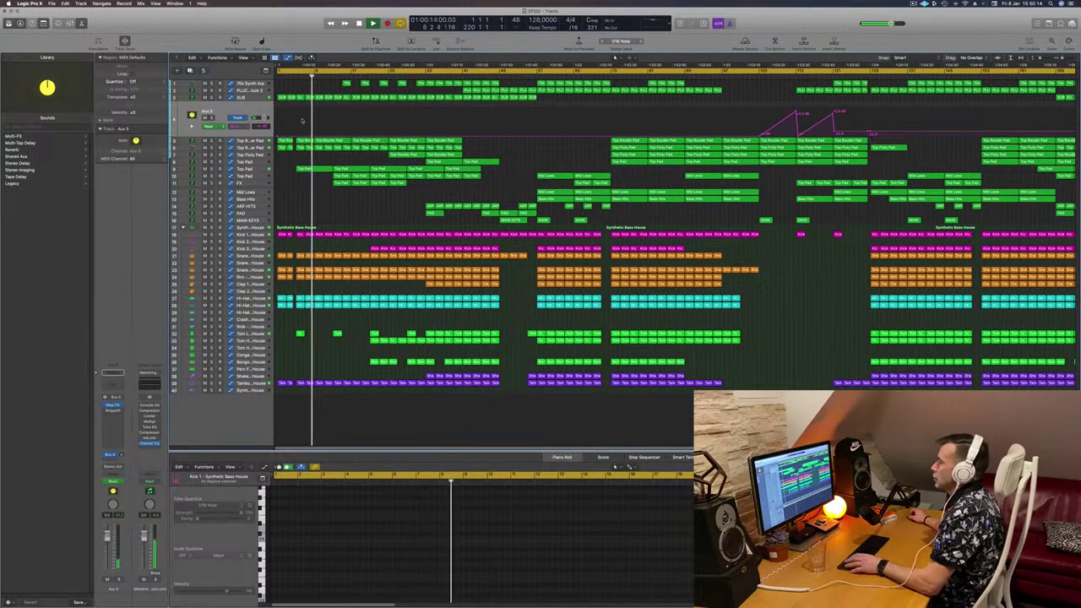
# Step: Draw a rise and fall in the Aux 5 send automation, peaking at bar 5, and replay from the beginning
pyautogui.press('super+Right')
pyautogui.press('super+Right')
pyautogui.press('super+Right')
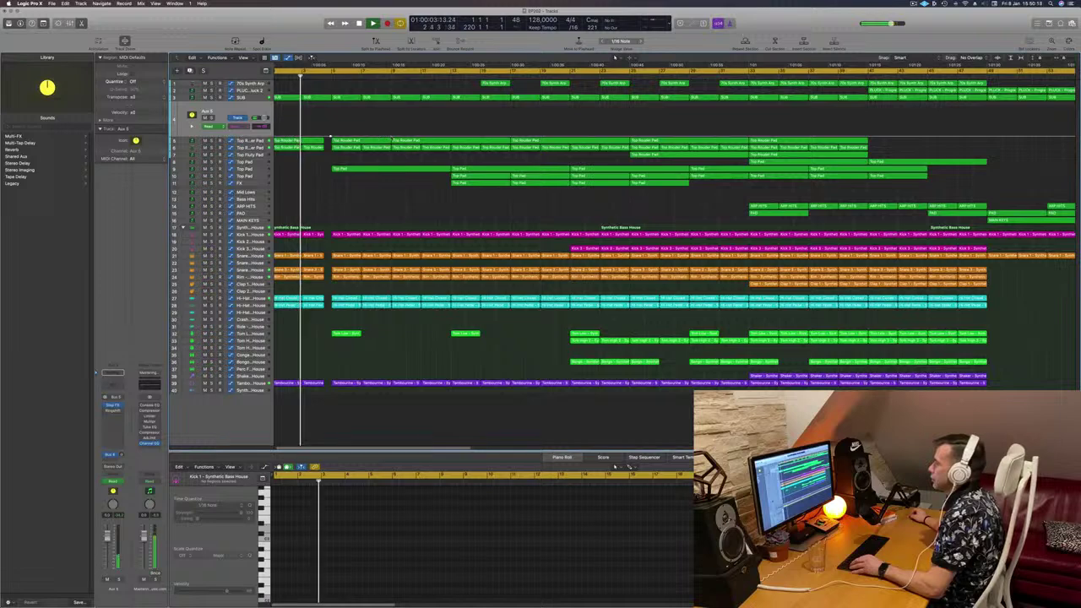
pyautogui.press('Return')
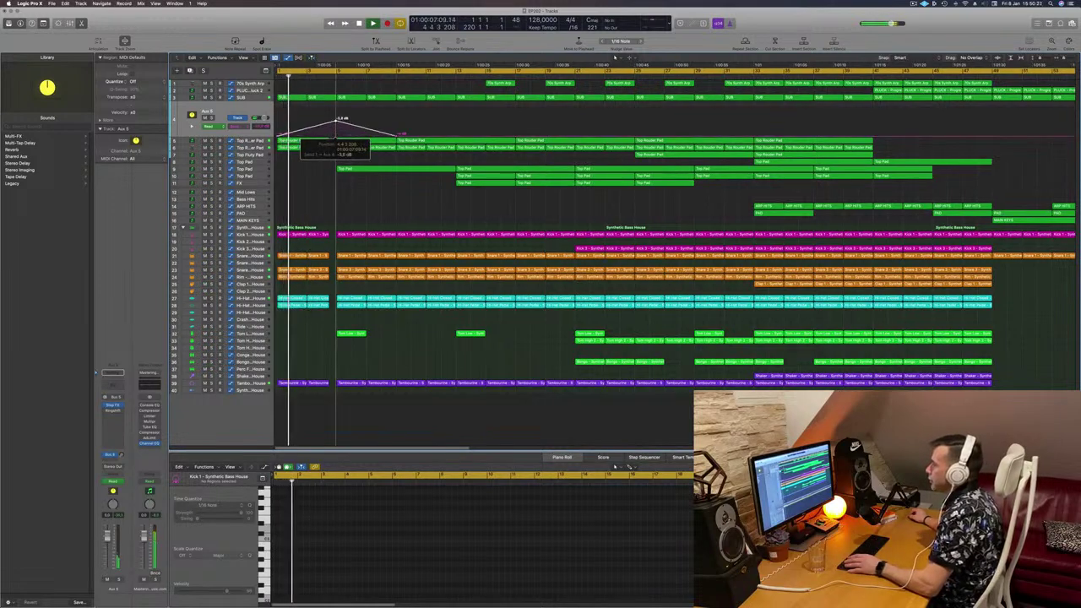
pyautogui.press('super+Left')
pyautogui.press('super+Left')
pyautogui.press('super+Left')
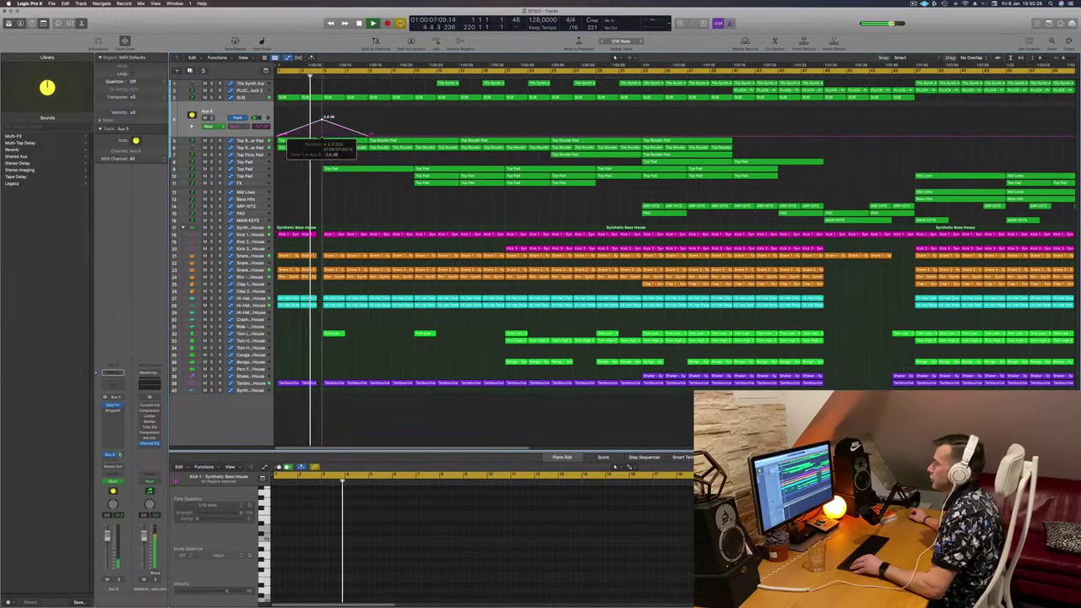
pyautogui.press('super+Left')
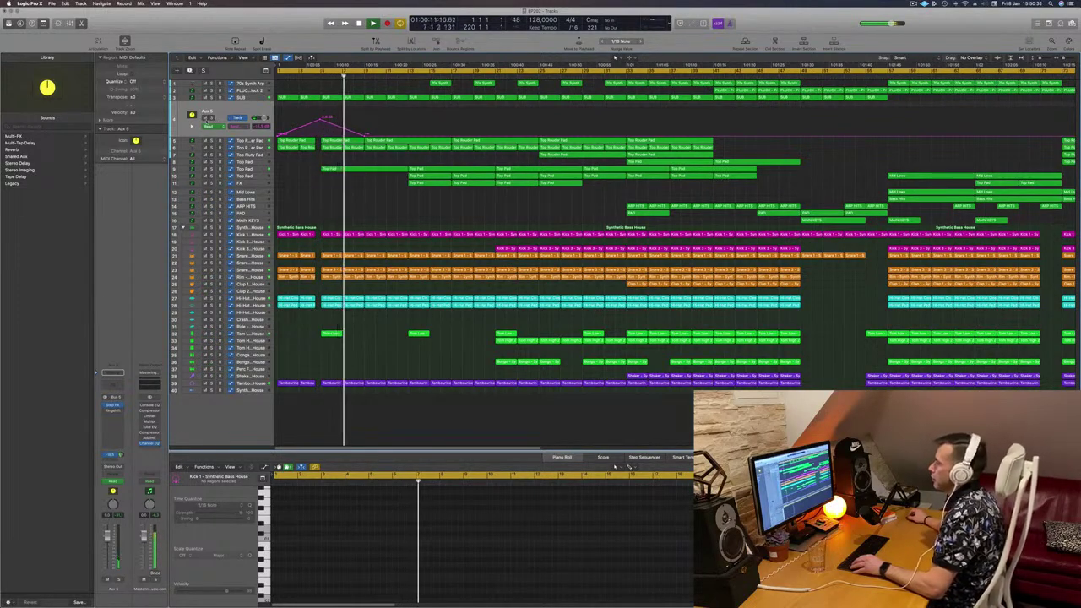
# Step: Solo Aux 5 and look at its send routing to Aux 4, then unsolo it and replay from the beginning
pyautogui.click(212, 118)
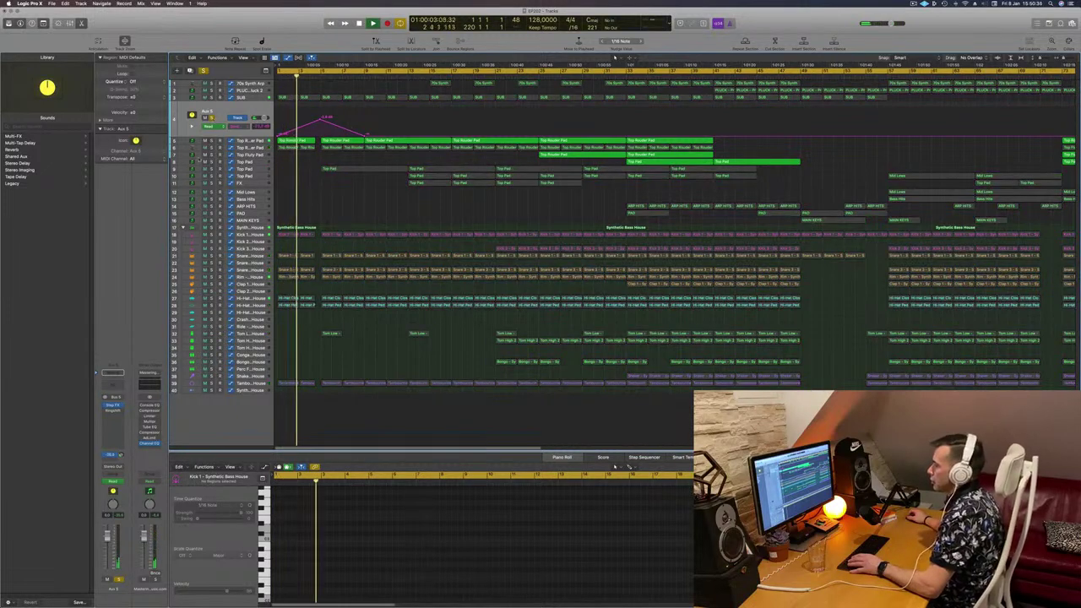
pyautogui.click(112, 454)
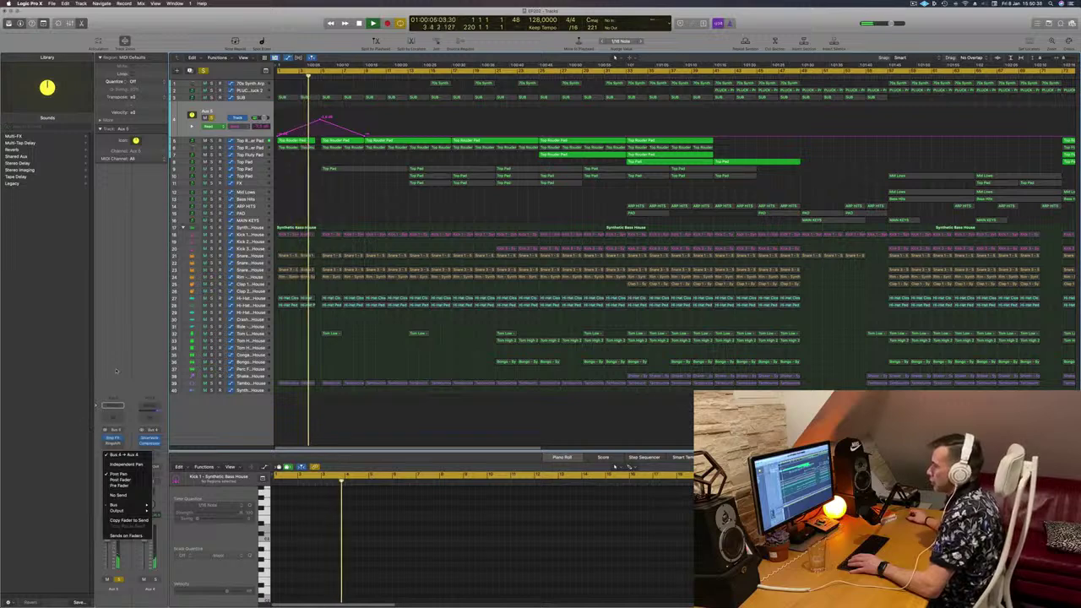
pyautogui.click(116, 371)
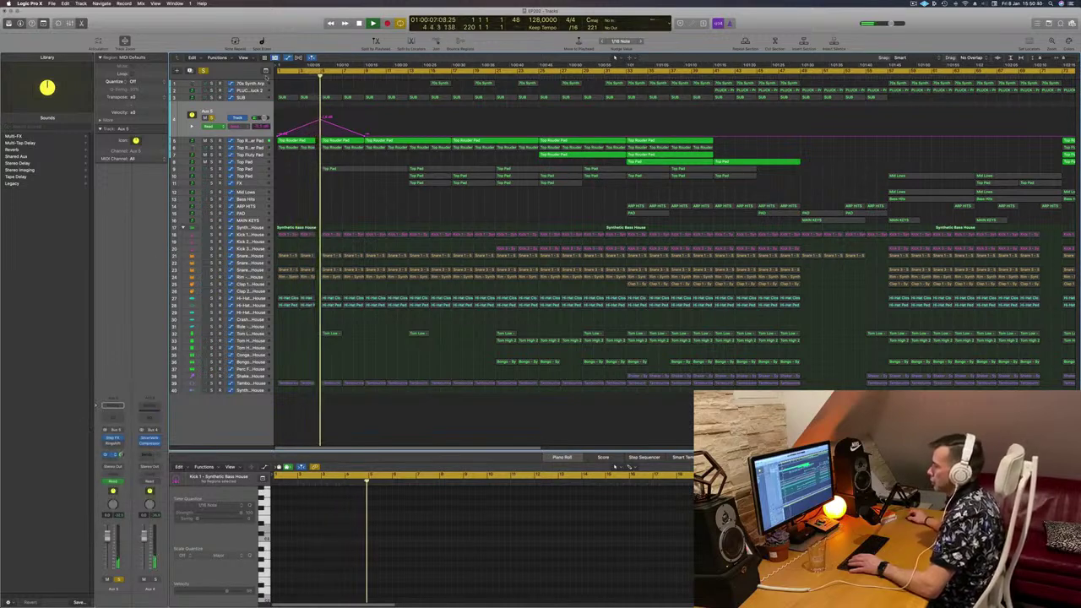
pyautogui.press('s')
pyautogui.press('Return')
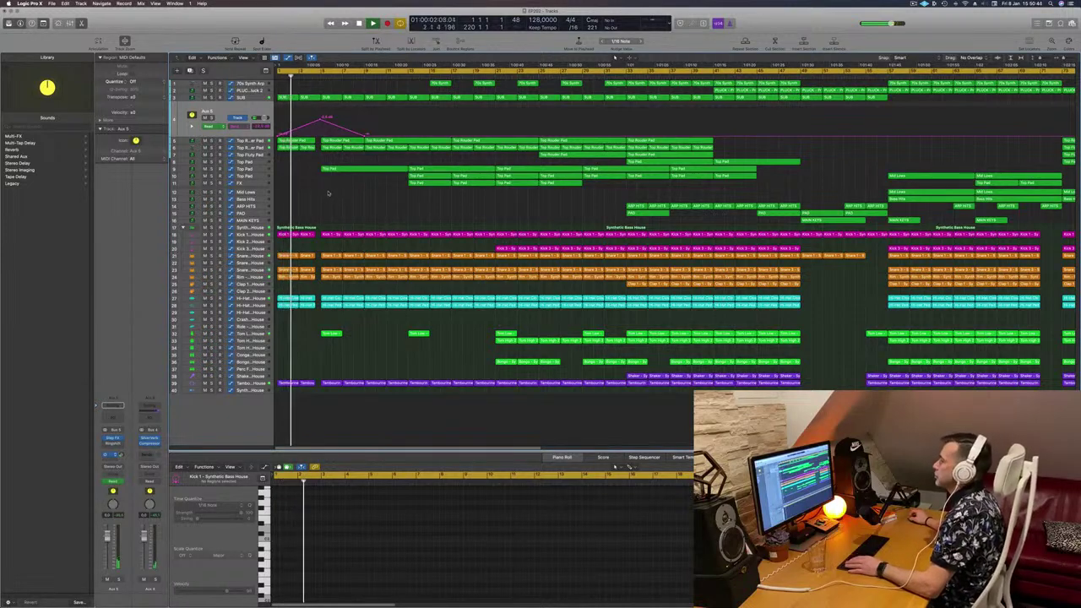
# Step: Raise the Aux 5 automation peak at bar 5 slightly and add a second matching peak at bar 13
pyautogui.moveTo(320, 121); pyautogui.dragTo(319, 118)
pyautogui.scroll(-2, 318, 119)
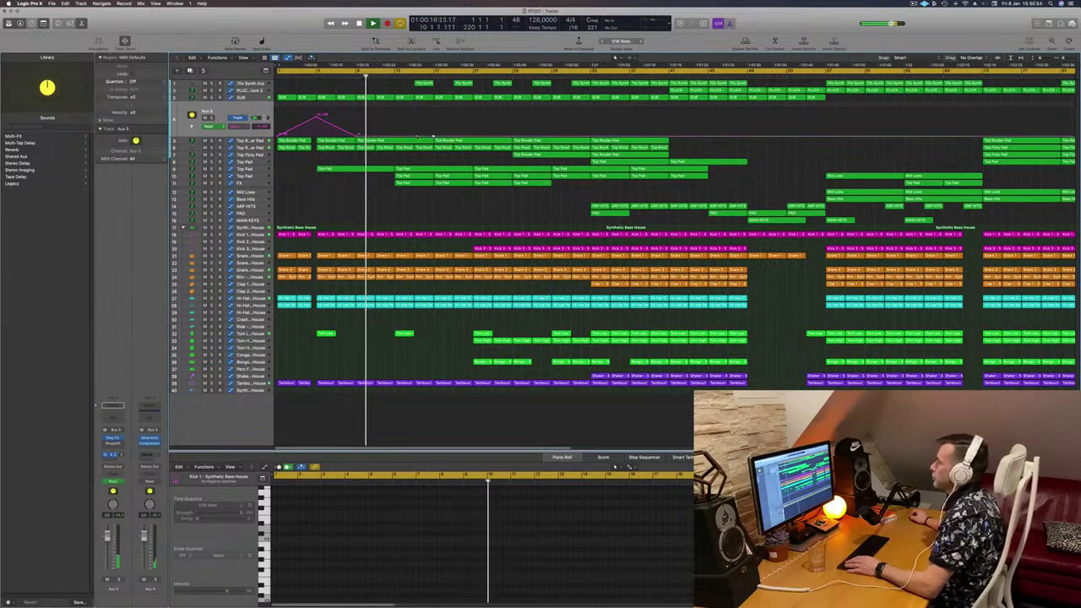
pyautogui.press('Return')
pyautogui.moveTo(395, 136); pyautogui.dragTo(404, 94)
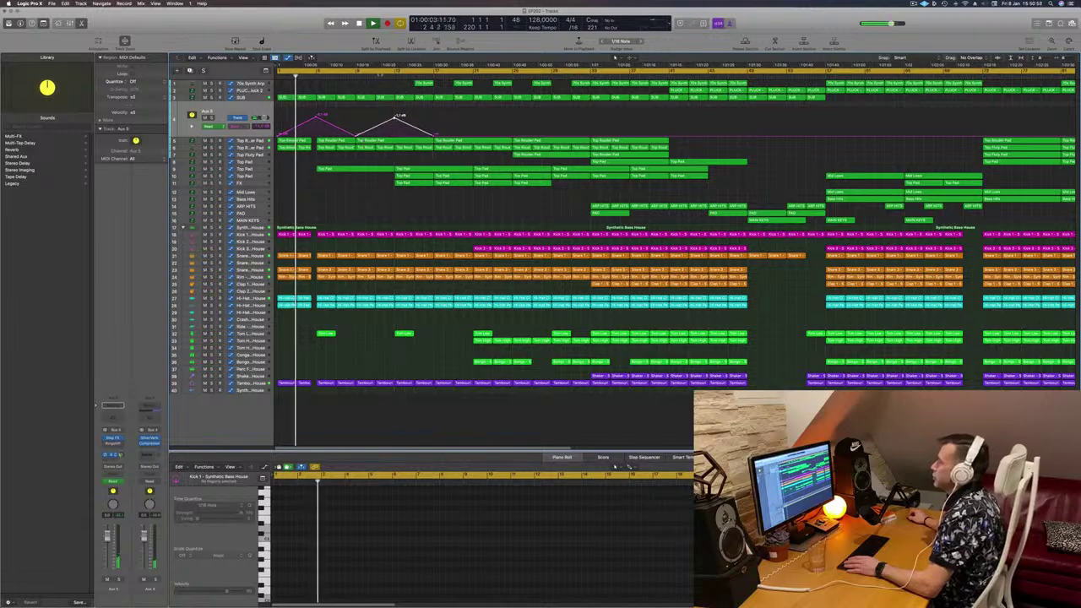
pyautogui.click(340, 195)
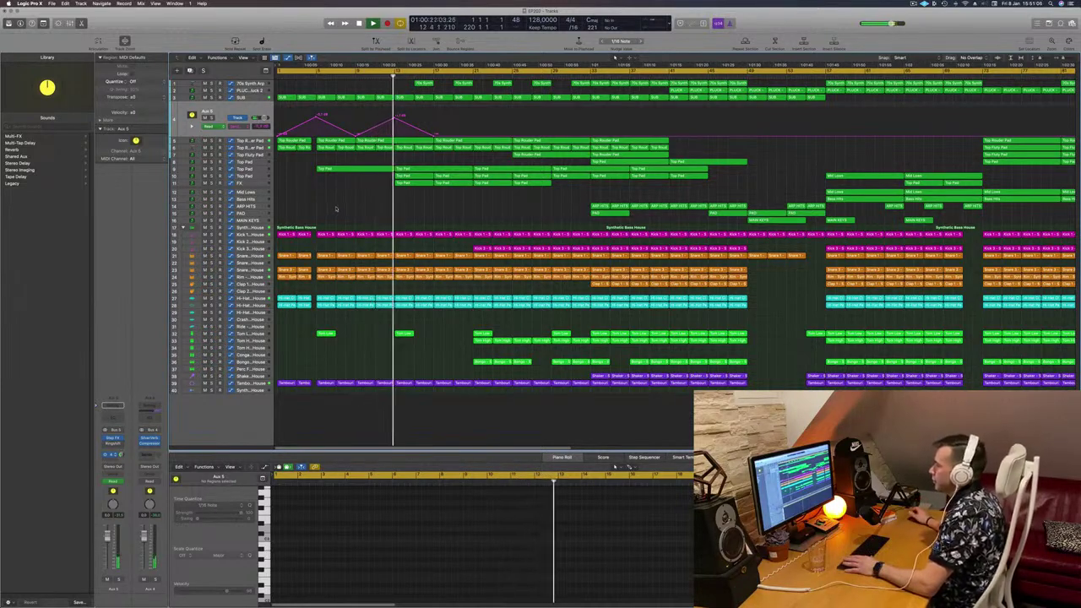
# Step: Compare the Top Pad track starting at bar 13 soloed and in the full mix, replaying from bar 13
pyautogui.click(250, 175)
pyautogui.click(211, 161)
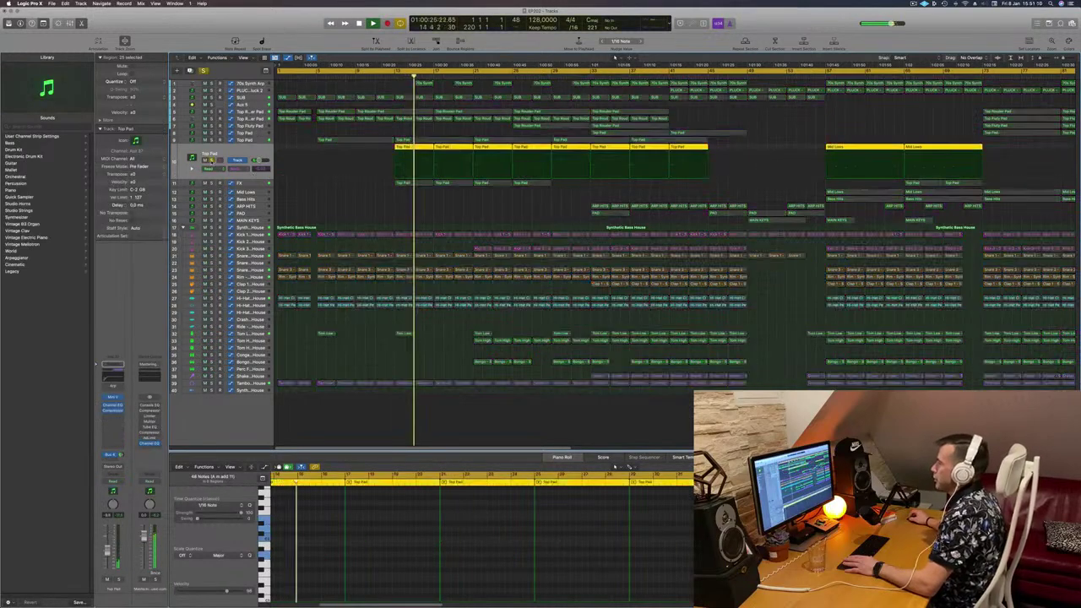
pyautogui.click(212, 160)
pyautogui.click(391, 82)
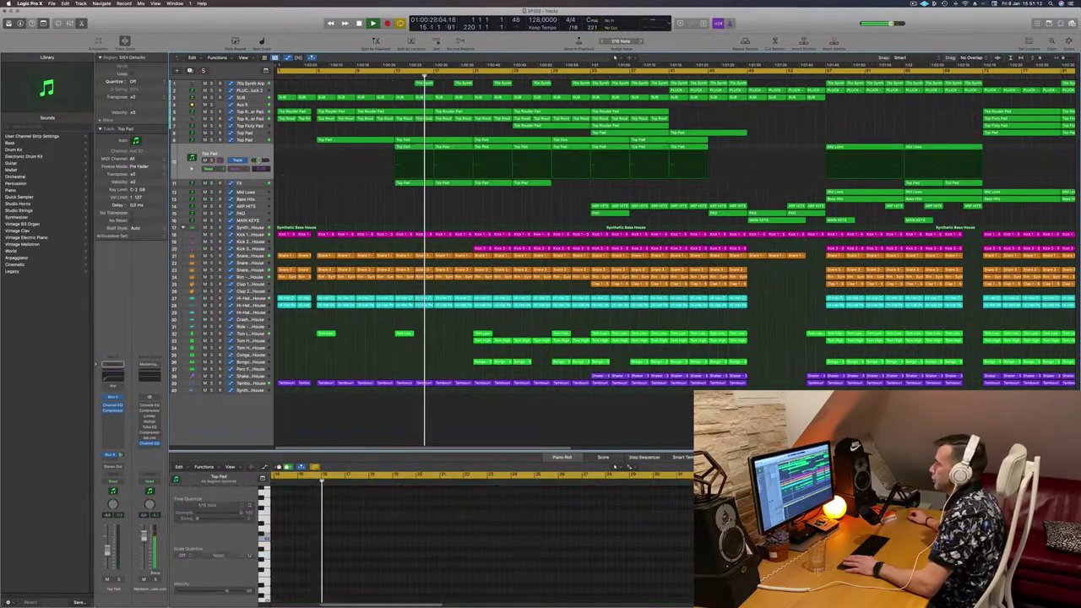
pyautogui.click(394, 72)
pyautogui.click(211, 161)
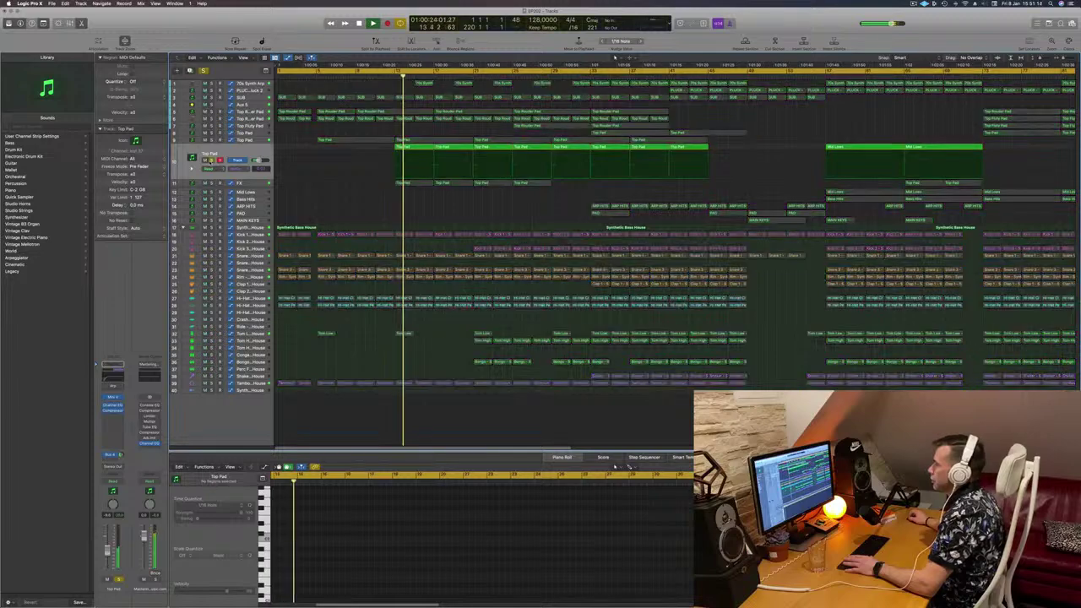
pyautogui.click(211, 161)
pyautogui.click(211, 174)
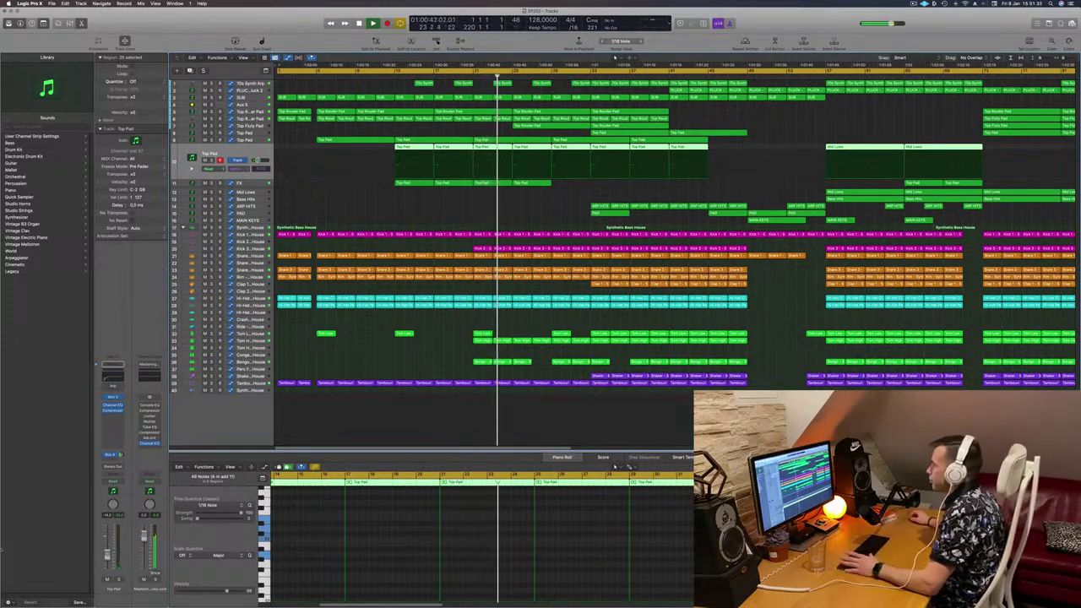
# Step: Play on past bar 40 and examine the 70s Synth Arp track's cutoff automation across the arrangement
pyautogui.click(484, 222)
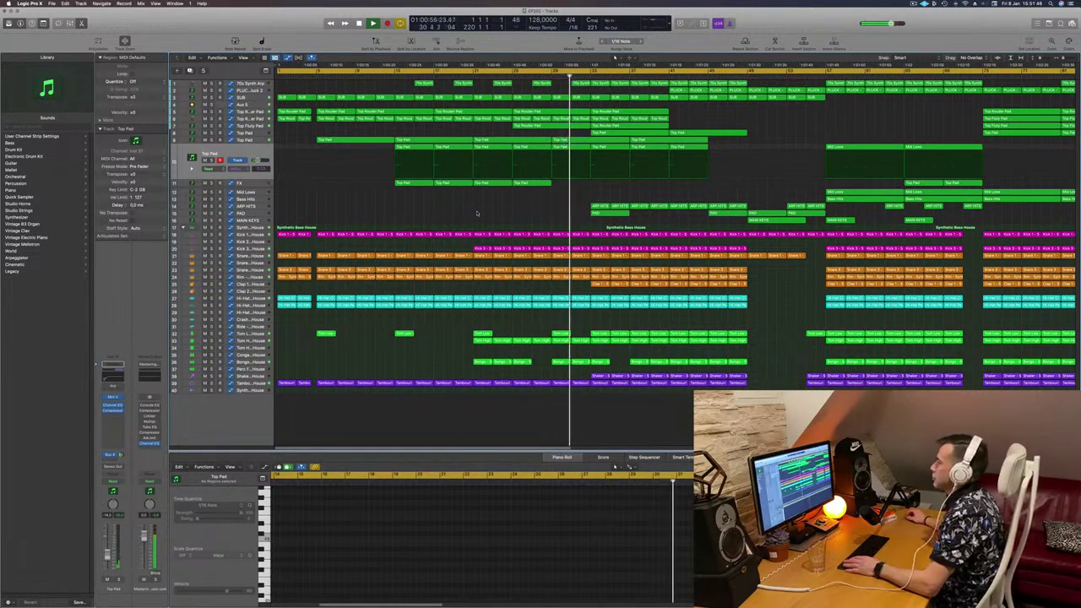
pyautogui.scroll(-3, 477, 216)
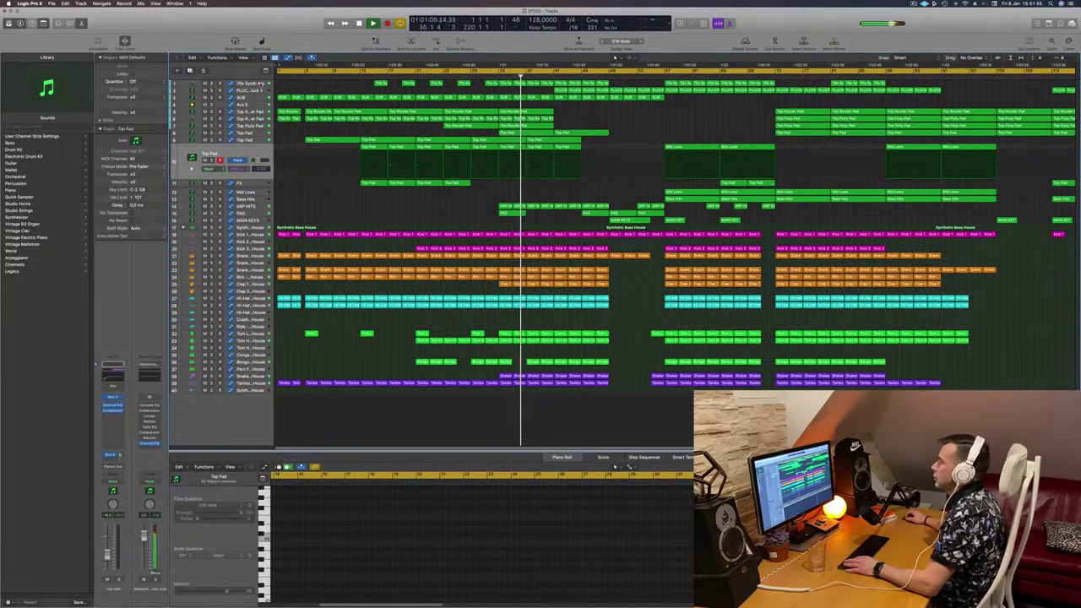
pyautogui.click(250, 83)
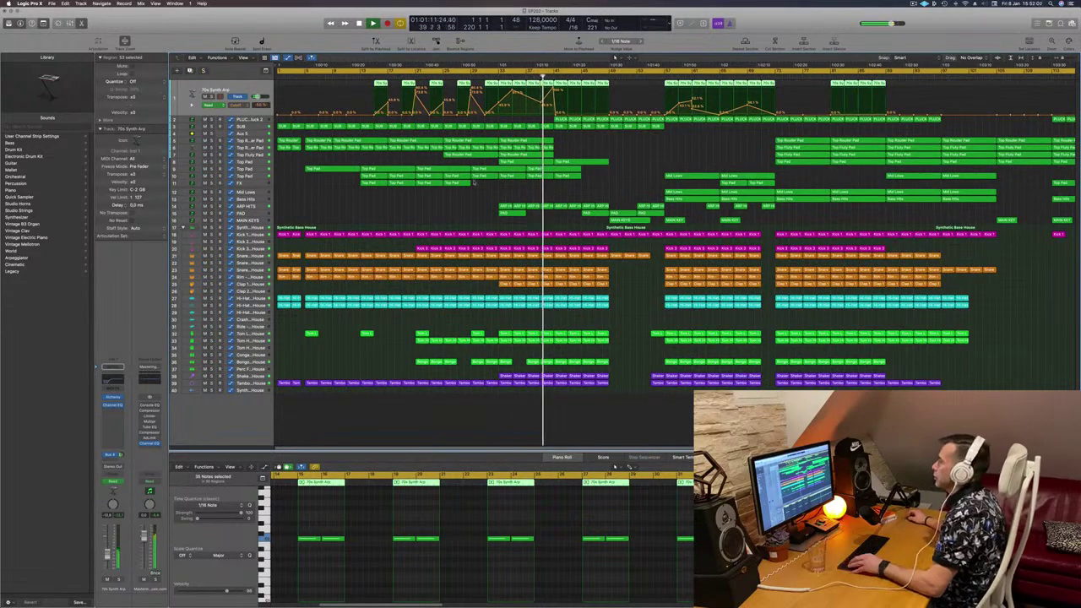
pyautogui.scroll(-5, 464, 201)
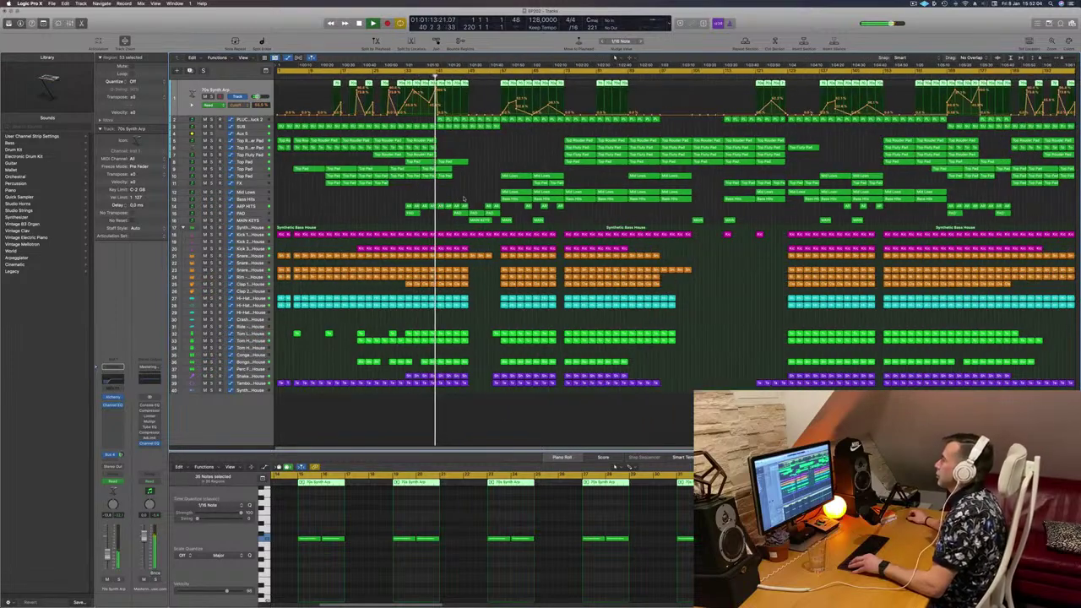
pyautogui.press('super+Right')
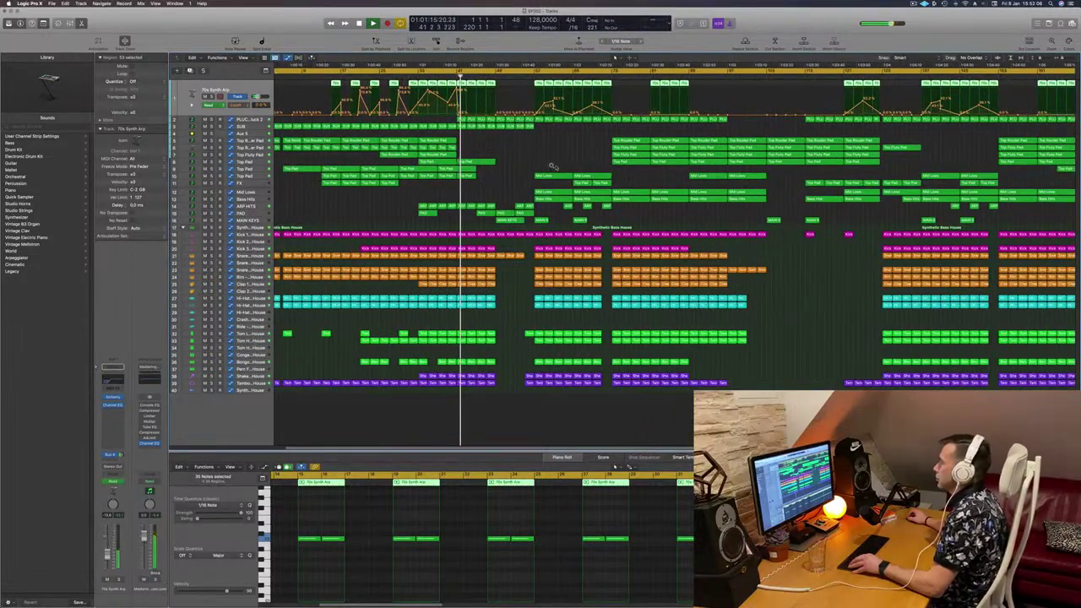
pyautogui.scroll(1, 553, 166)
pyautogui.scroll(2, 552, 163)
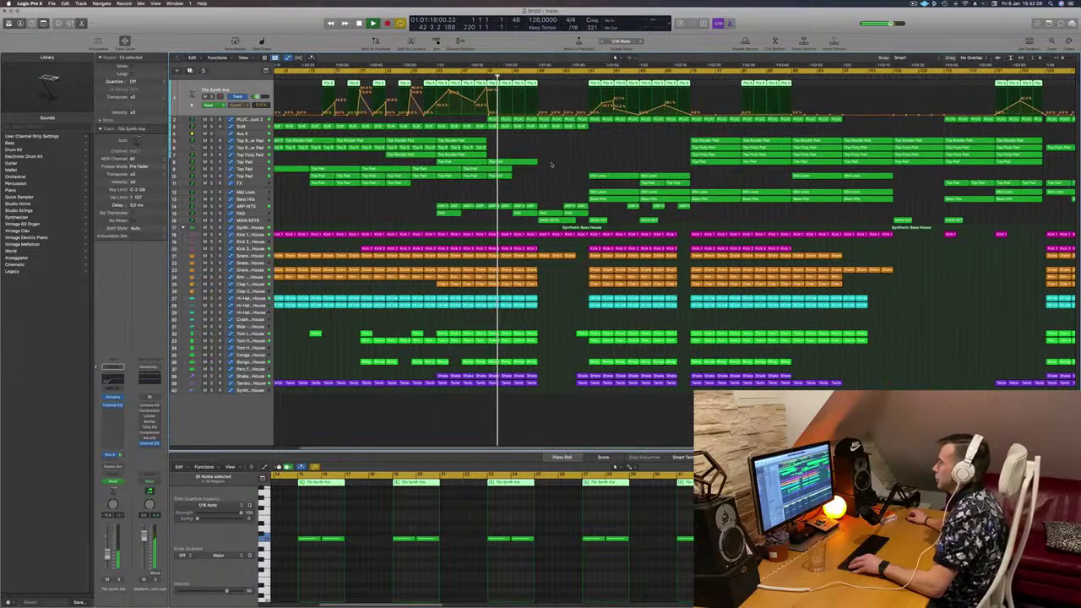
pyautogui.scroll(-2, 551, 163)
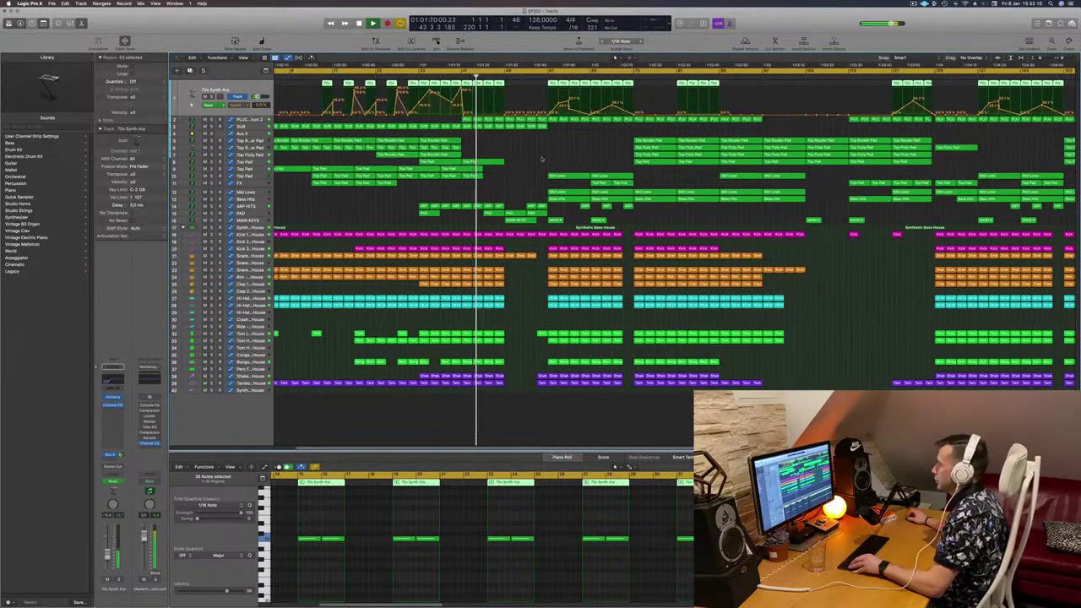
pyautogui.click(548, 160)
pyautogui.scroll(1, 349, 218)
# Step: Select the PAD track, solo it briefly to hear it alone, and return to the full mix
pyautogui.click(252, 214)
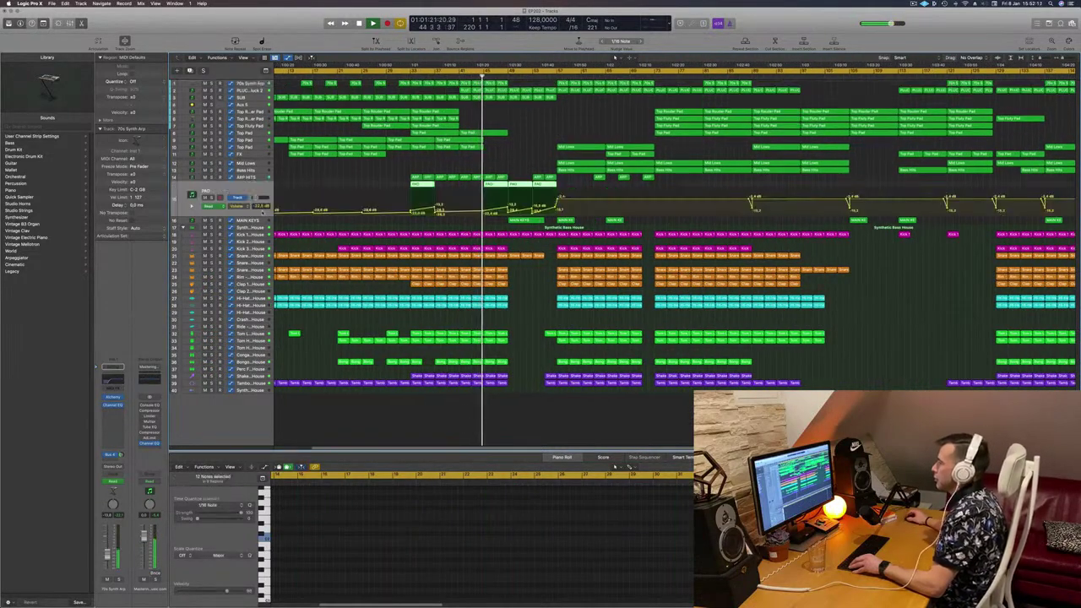
pyautogui.hotkey('ctrl', 's')
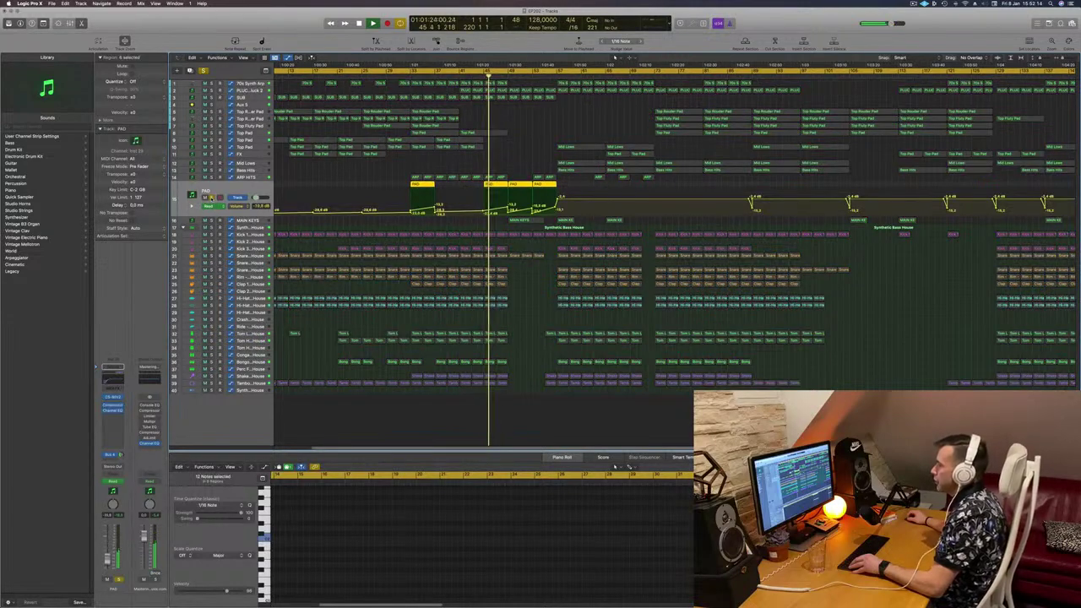
pyautogui.hotkey('ctrl', 's')
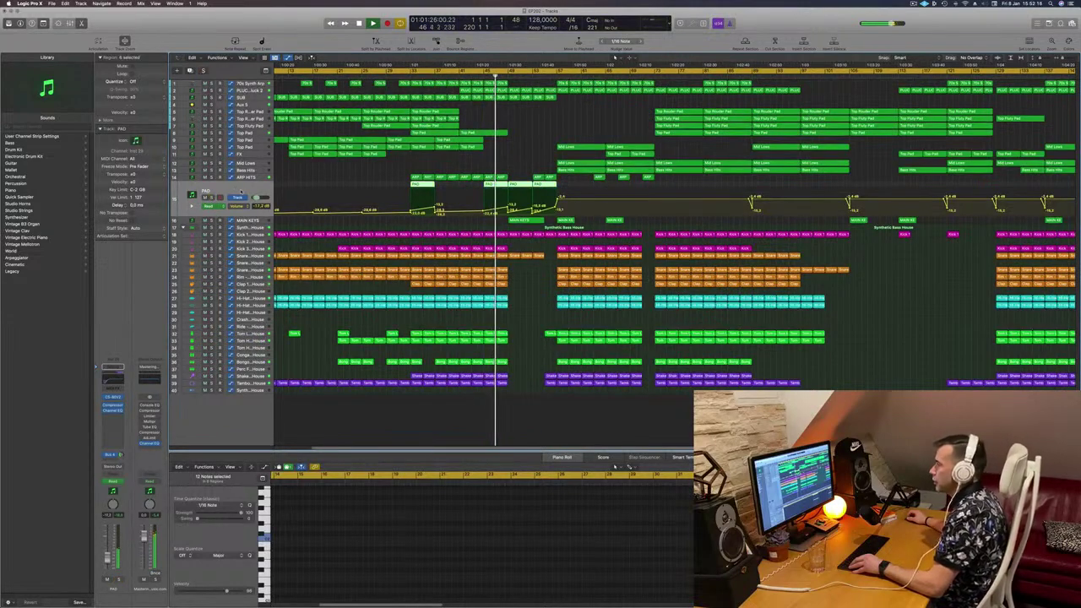
pyautogui.click(515, 138)
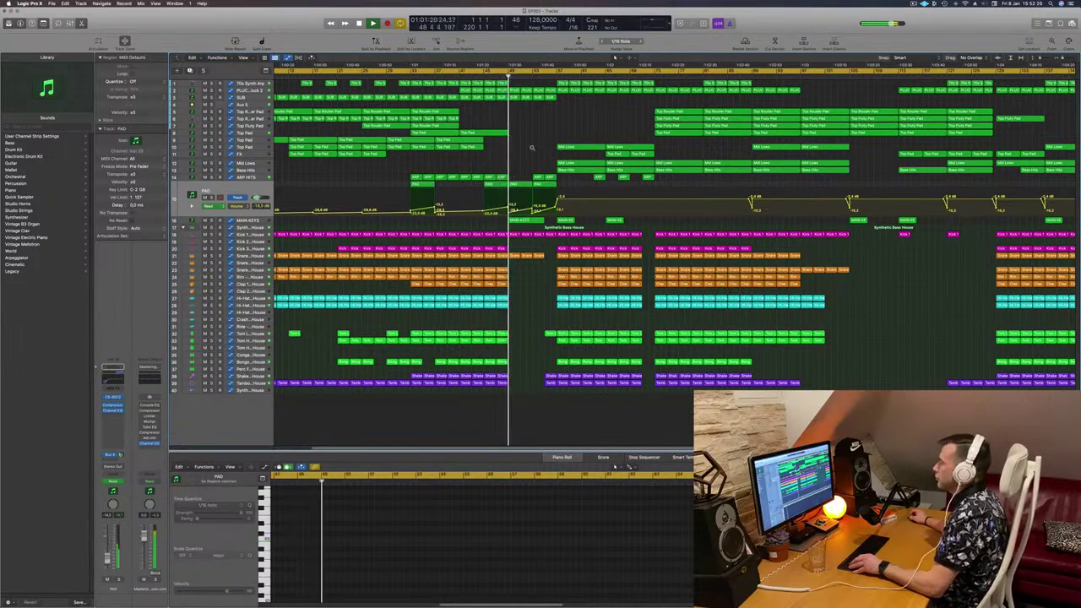
# Step: Flatten the PAD volume automation at its low level from about bar 65 to bar 165 and replay from bar 49
pyautogui.scroll(-5, 532, 148)
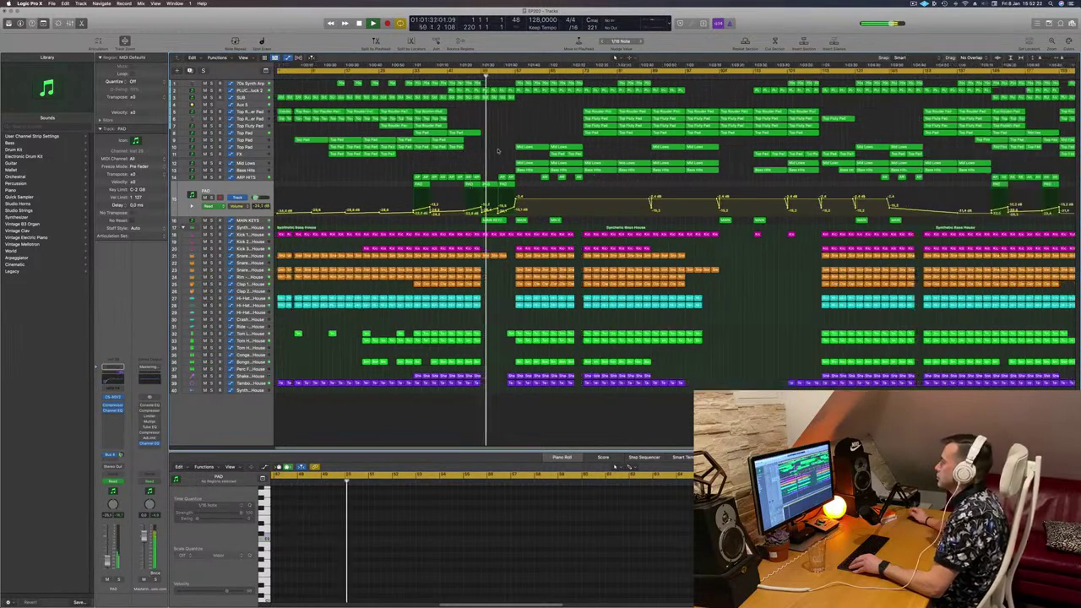
pyautogui.scroll(-2, 499, 150)
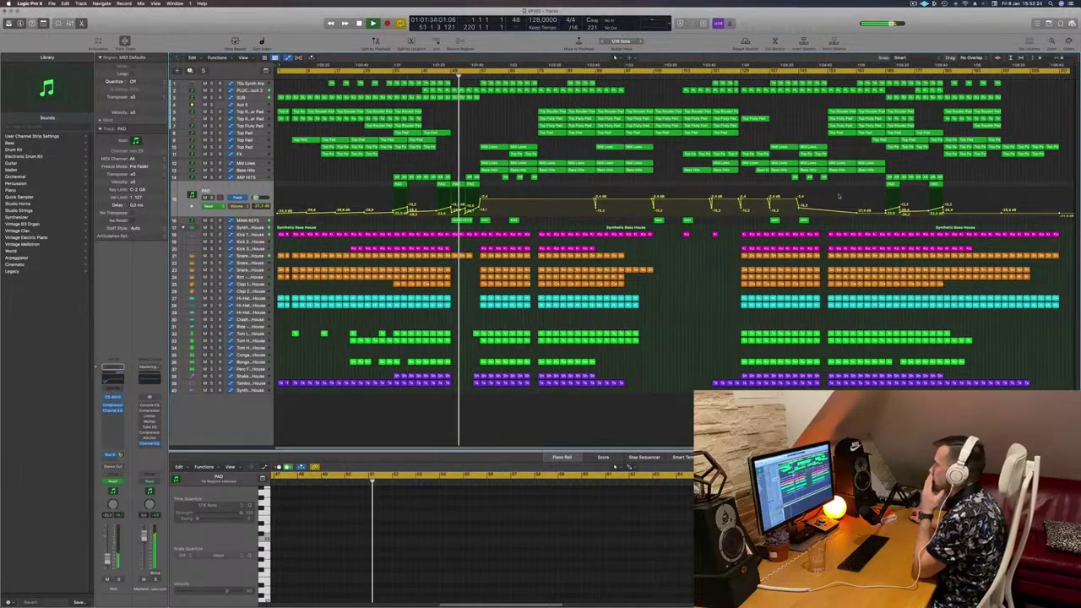
pyautogui.moveTo(875, 213); pyautogui.dragTo(530, 213)
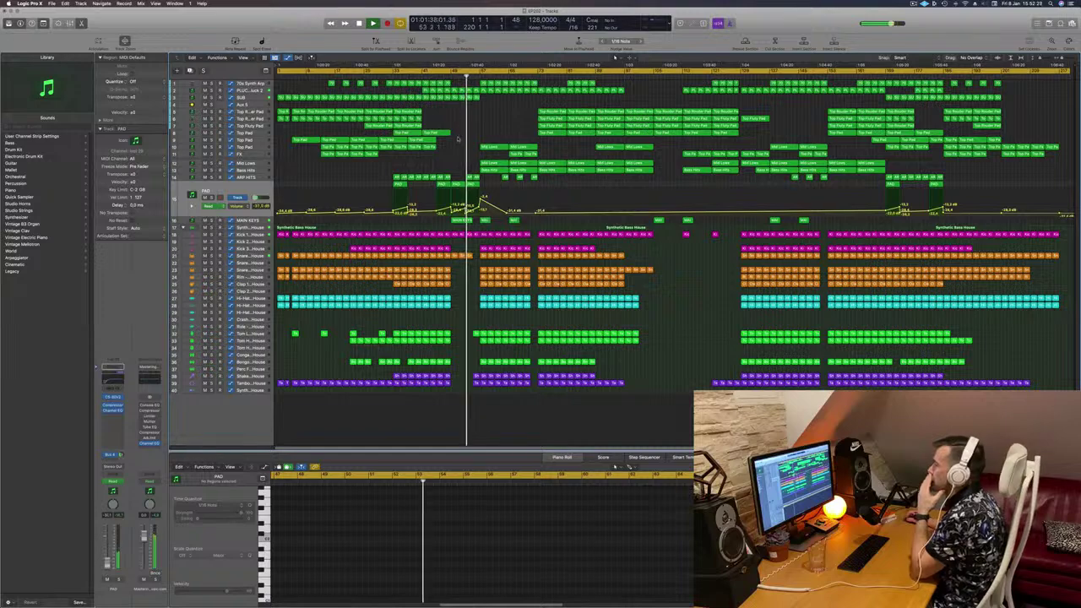
pyautogui.press('super+Right')
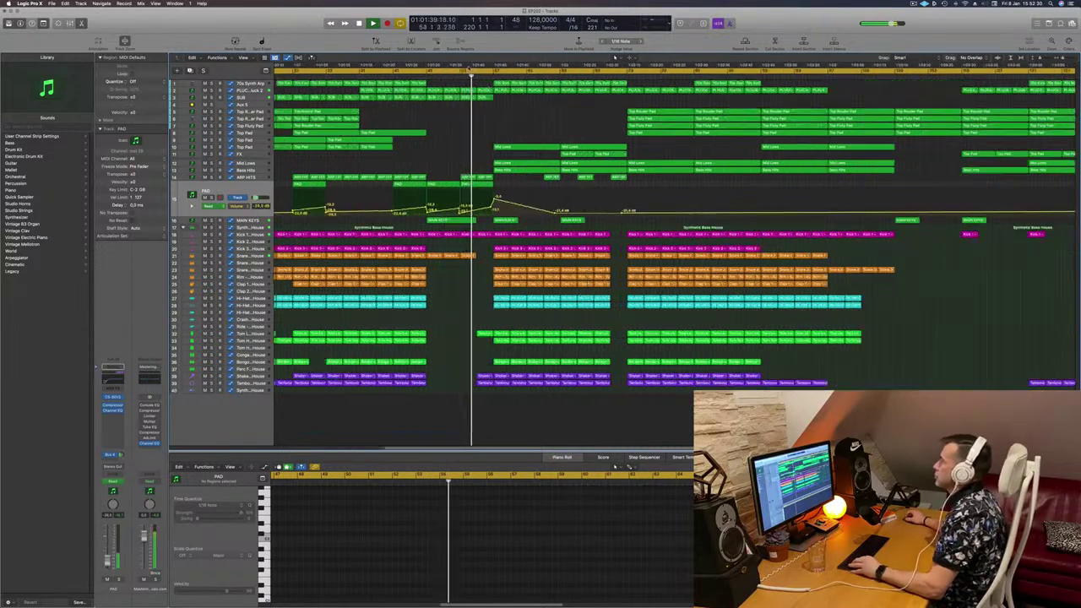
pyautogui.click(419, 76)
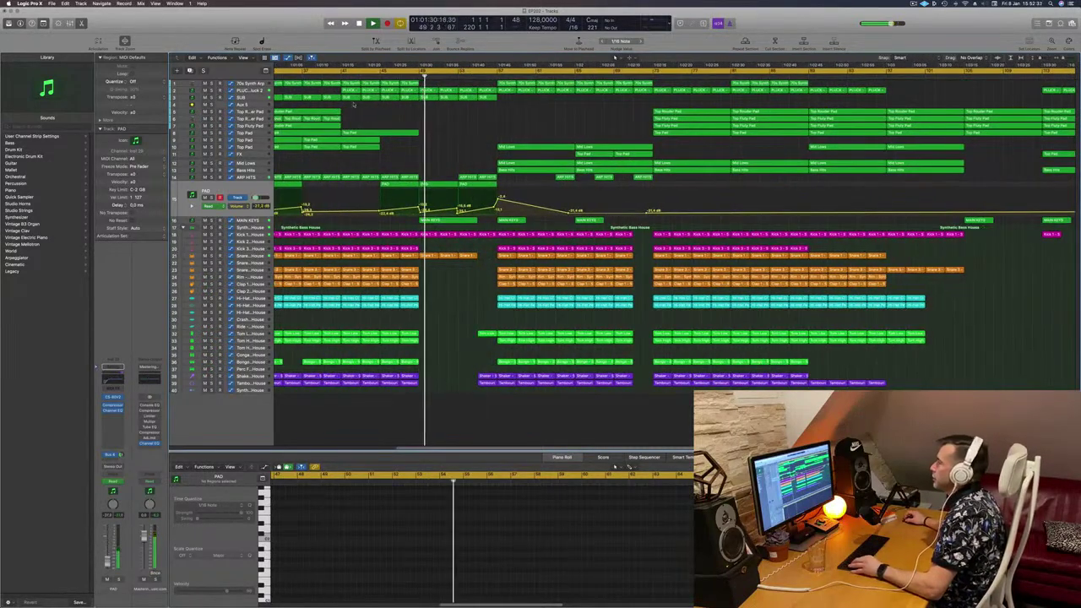
# Step: Delete the Progressive Pluck regions between bars 49 and 53 while replaying the lead-in to the break
pyautogui.click(247, 91)
pyautogui.press('super+Left')
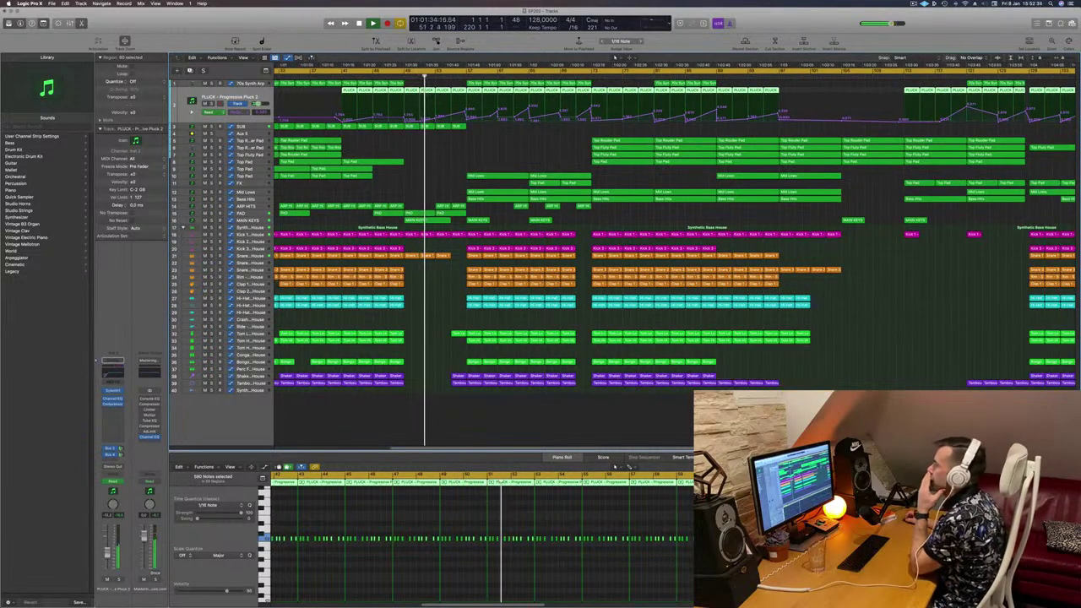
pyautogui.click(438, 119)
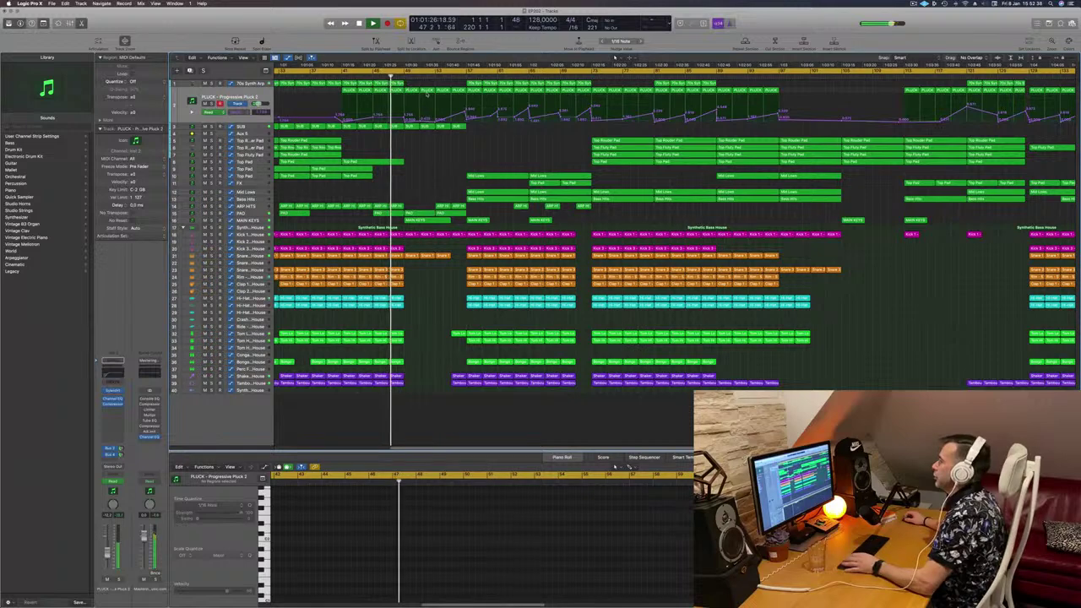
pyautogui.click(428, 92)
pyautogui.press('BackSpace')
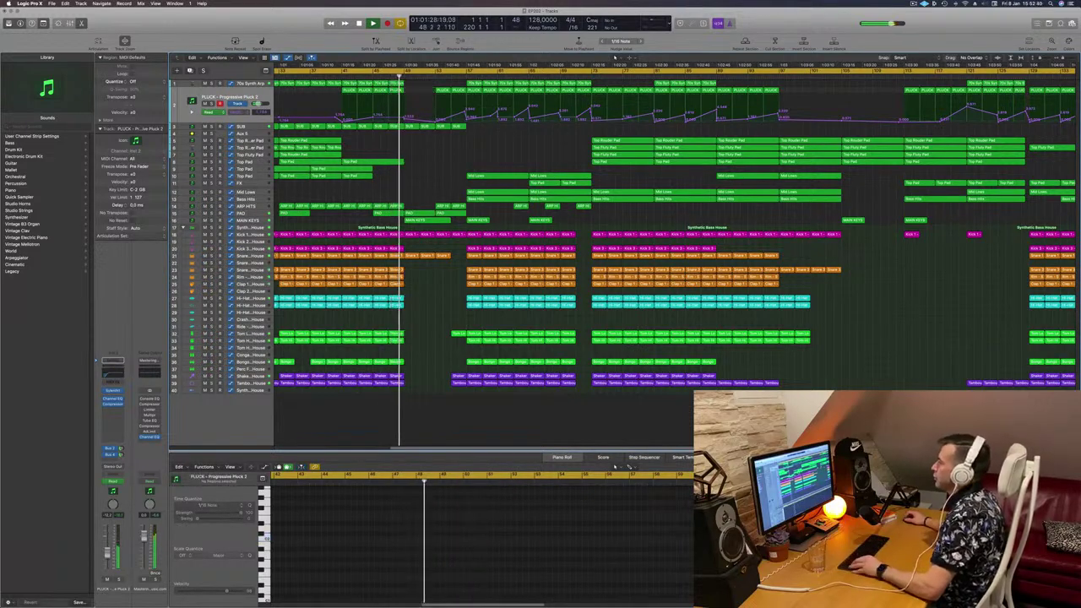
pyautogui.hscroll(-1, 438, 144)
pyautogui.scroll(2, 438, 145)
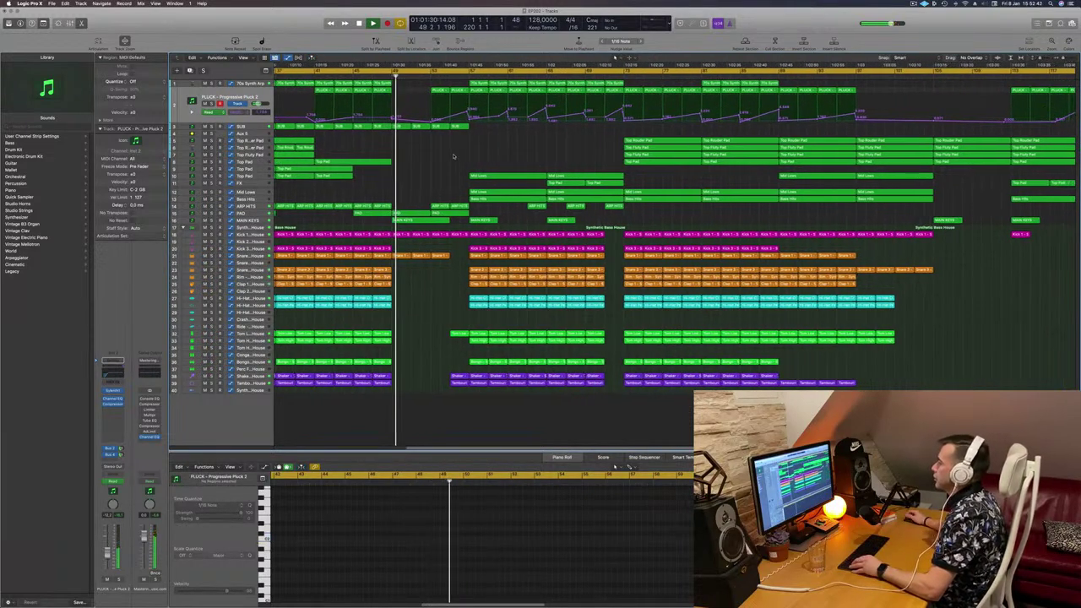
# Step: Delete the Progressive Pluck regions between bars 53 and 57 and replay the break from bar 49
pyautogui.scroll(-2, 453, 157)
pyautogui.scroll(1, 426, 156)
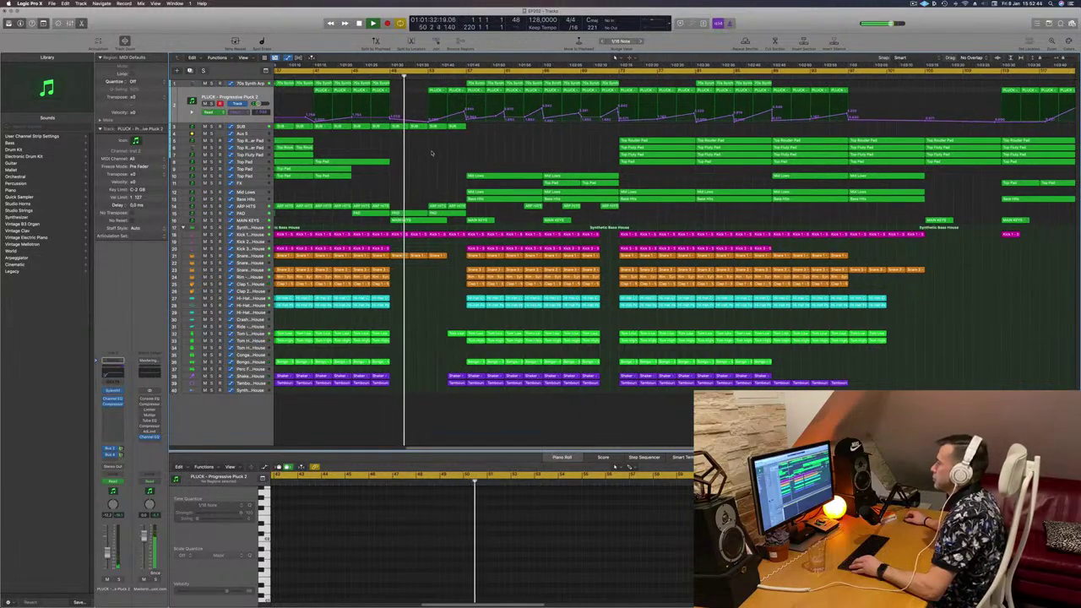
pyautogui.scroll(1, 436, 153)
pyautogui.scroll(-2, 435, 153)
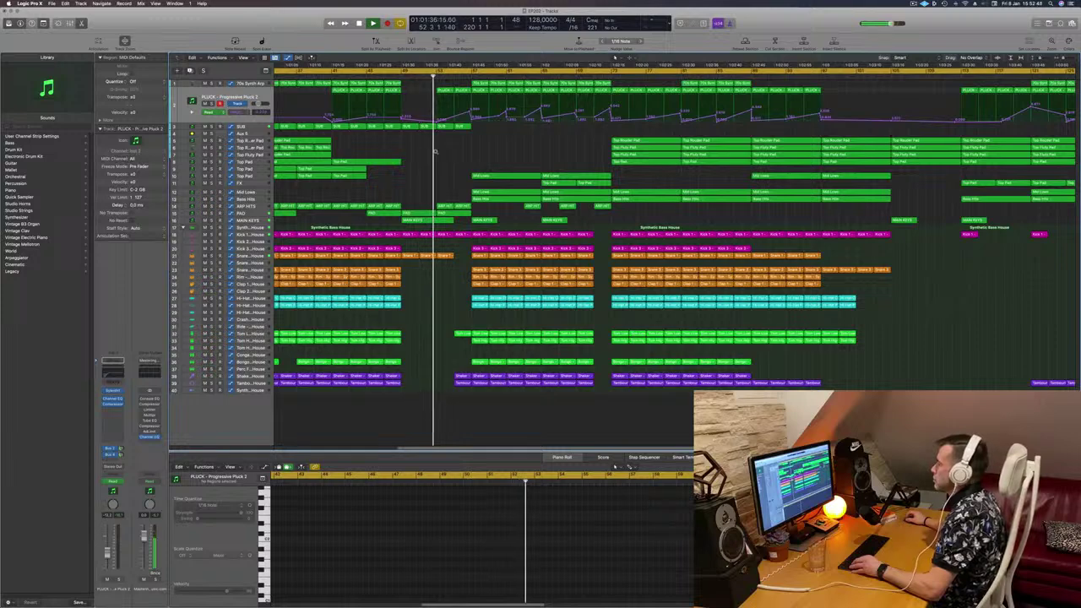
pyautogui.press('super+Right')
pyautogui.press('super+Right')
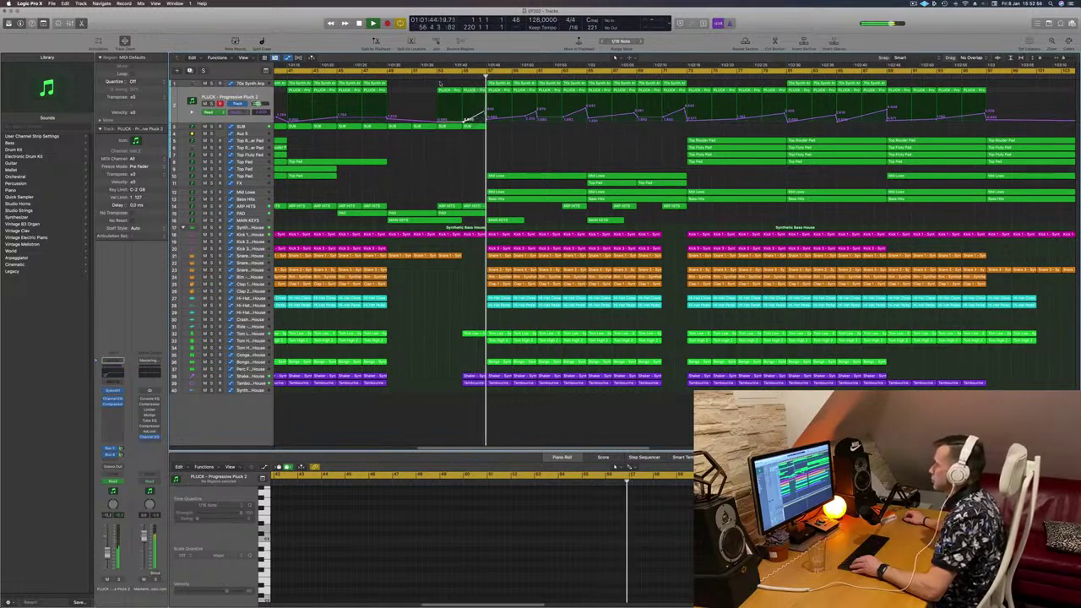
pyautogui.click(470, 90)
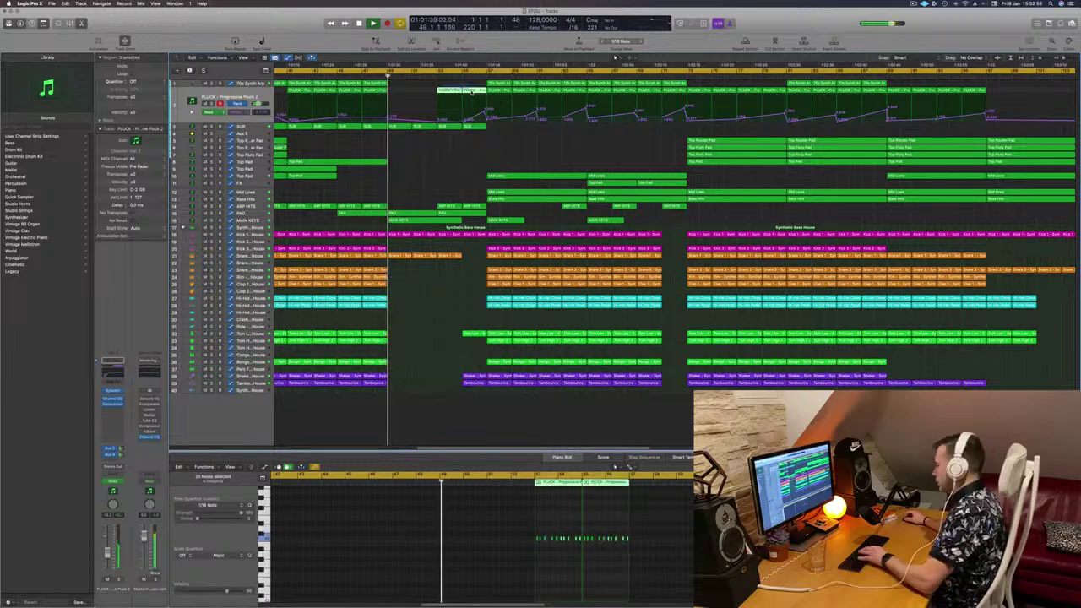
pyautogui.click(467, 159)
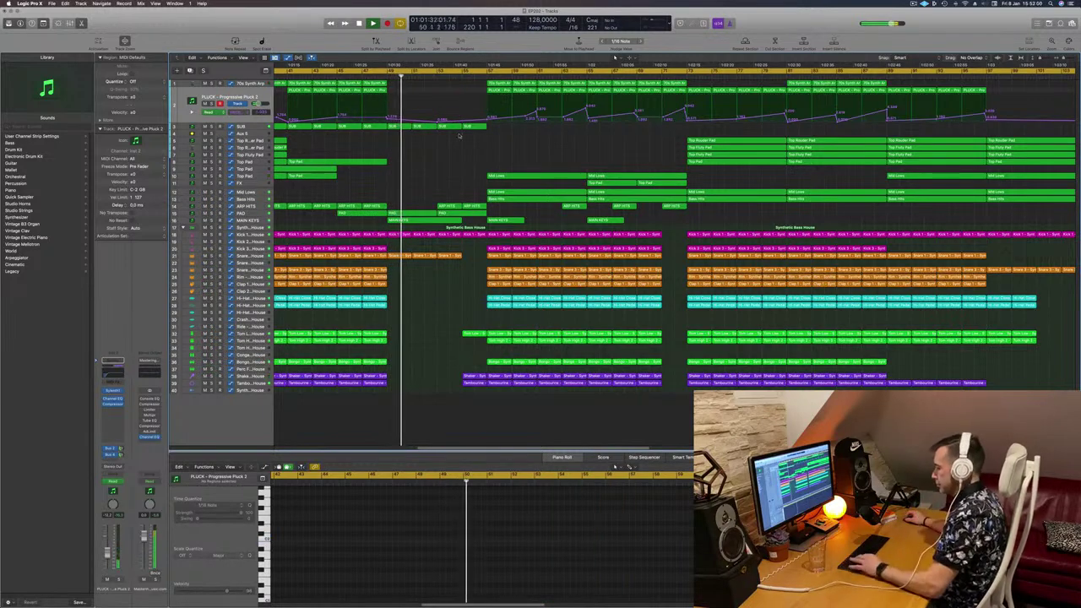
# Step: Play on past bar 57, solo the 70s Synth Arp alone and together with the Progressive Pluck, and return to the full mix
pyautogui.scroll(-3, 468, 158)
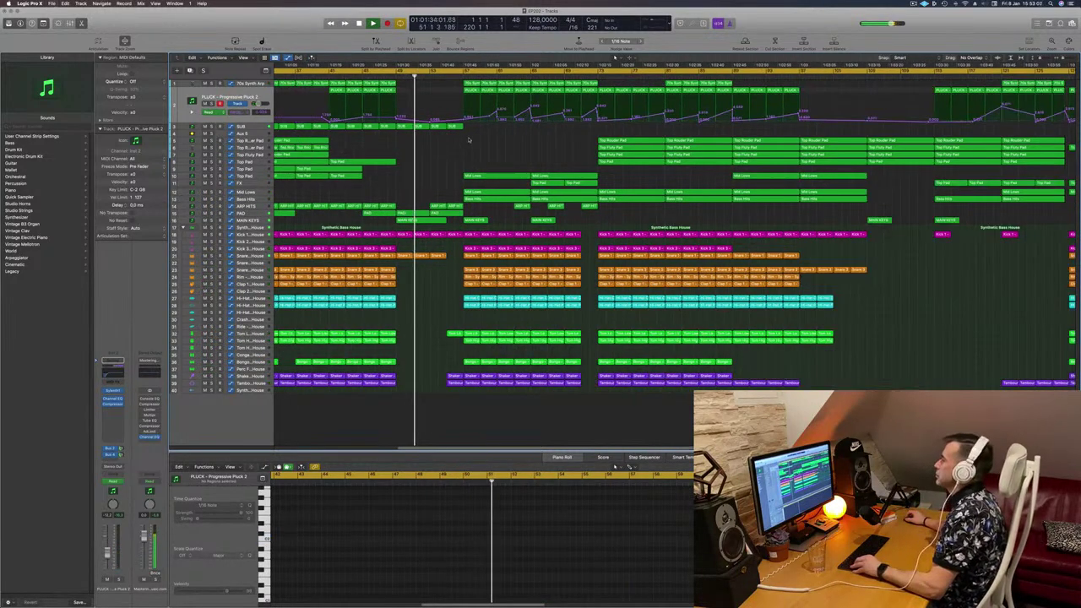
pyautogui.scroll(-2, 470, 138)
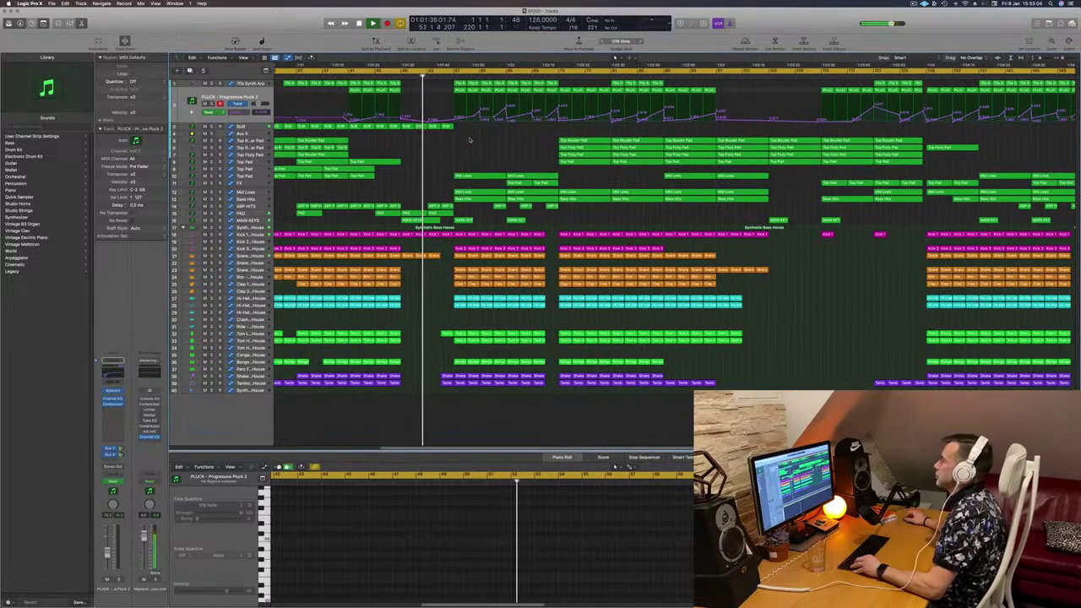
pyautogui.scroll(1, 460, 152)
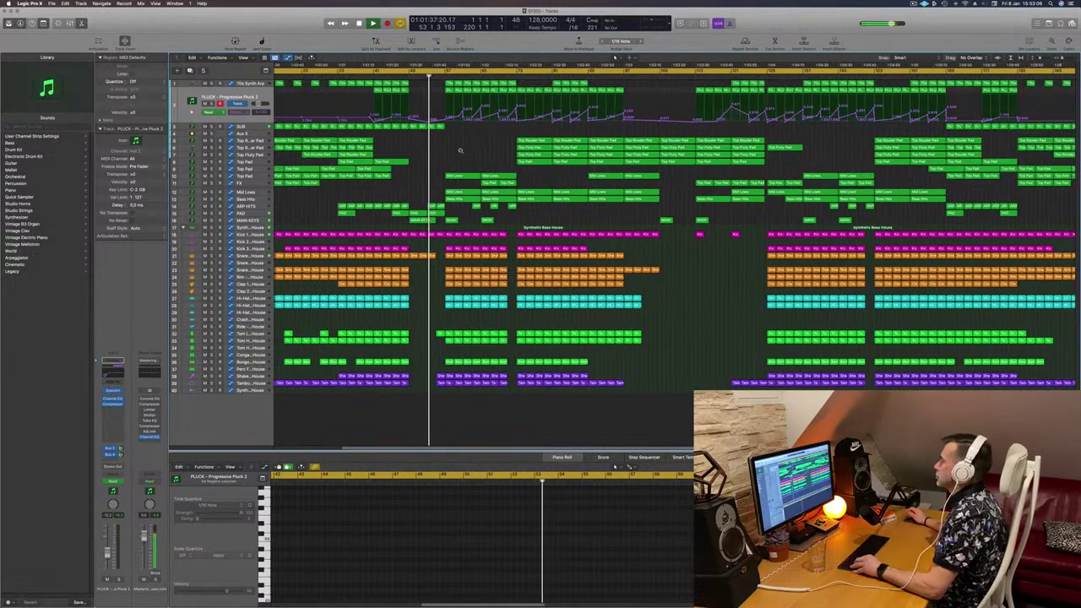
pyautogui.scroll(2, 461, 152)
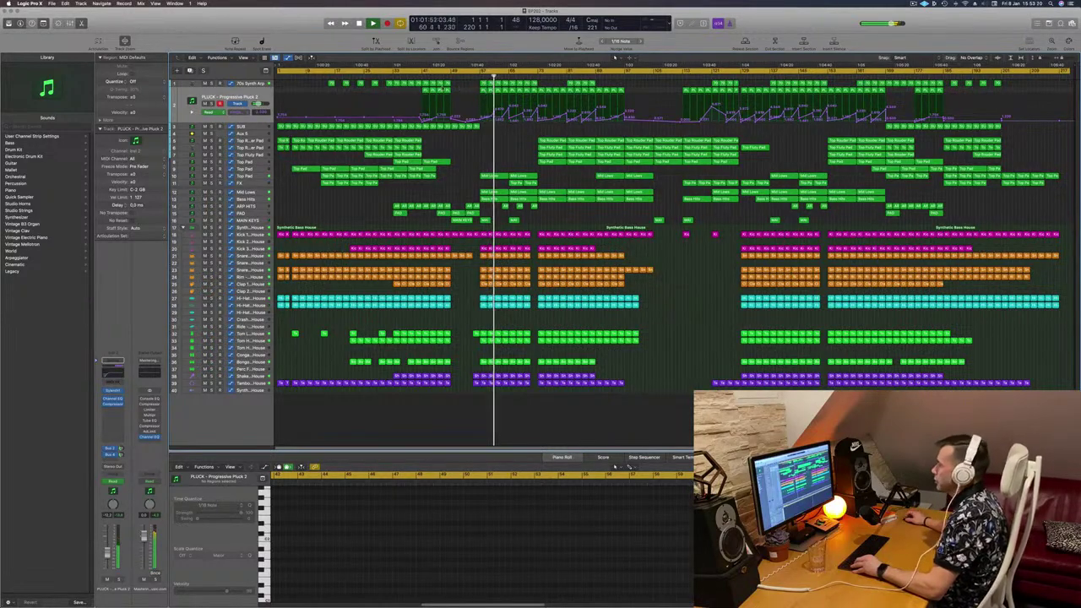
pyautogui.click(218, 85)
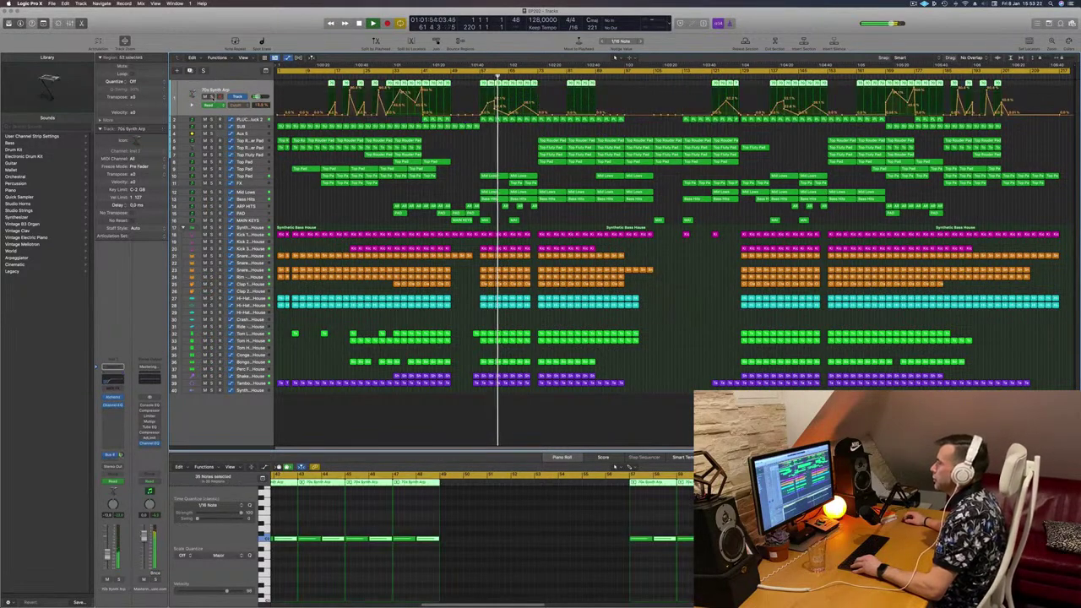
pyautogui.press('s')
pyautogui.click(211, 119)
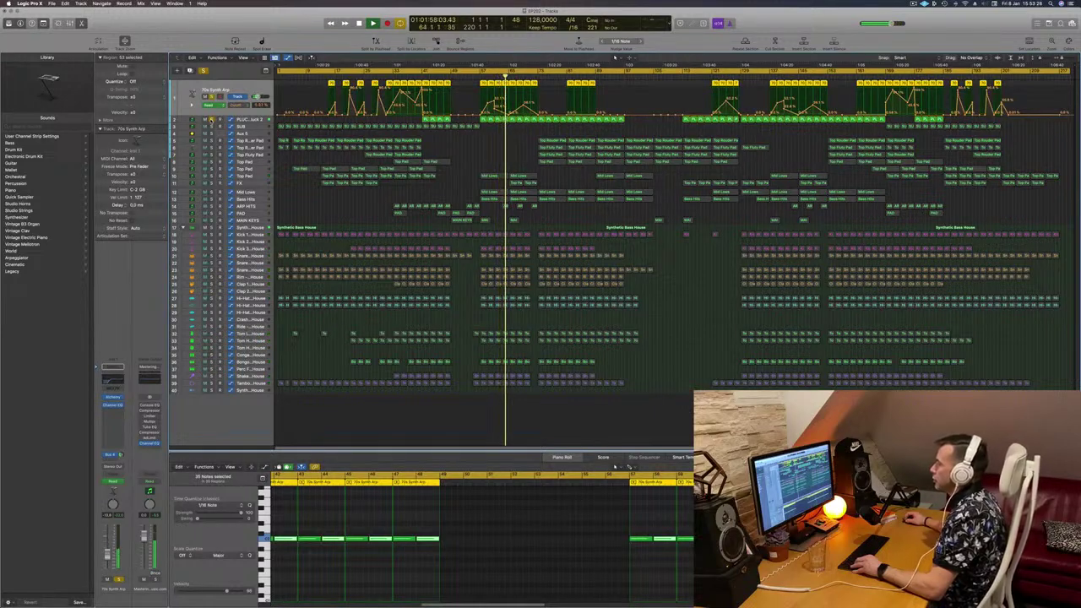
pyautogui.click(212, 119)
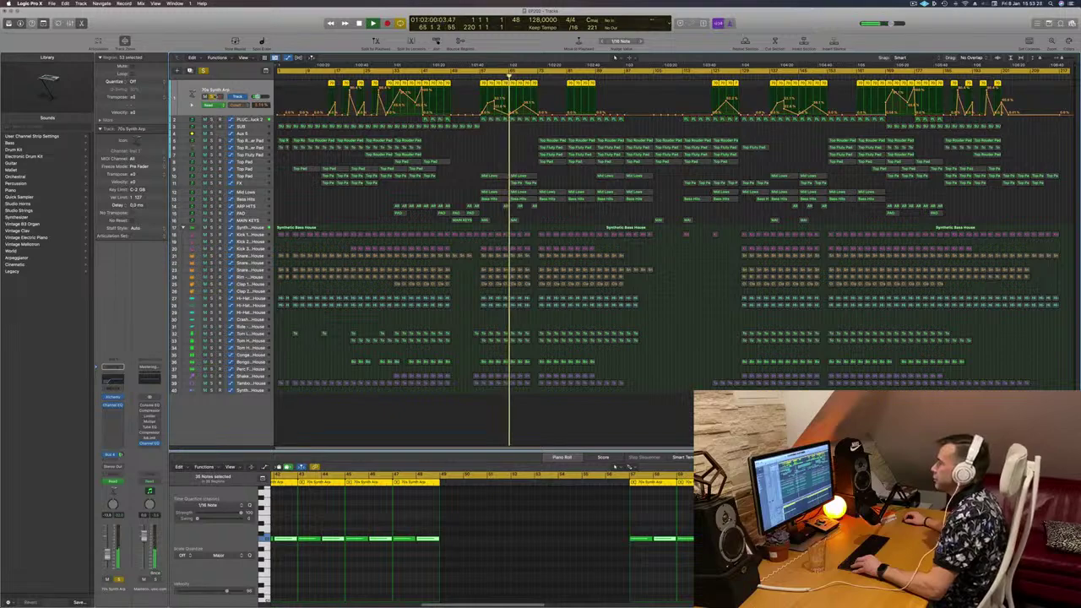
pyautogui.press('s')
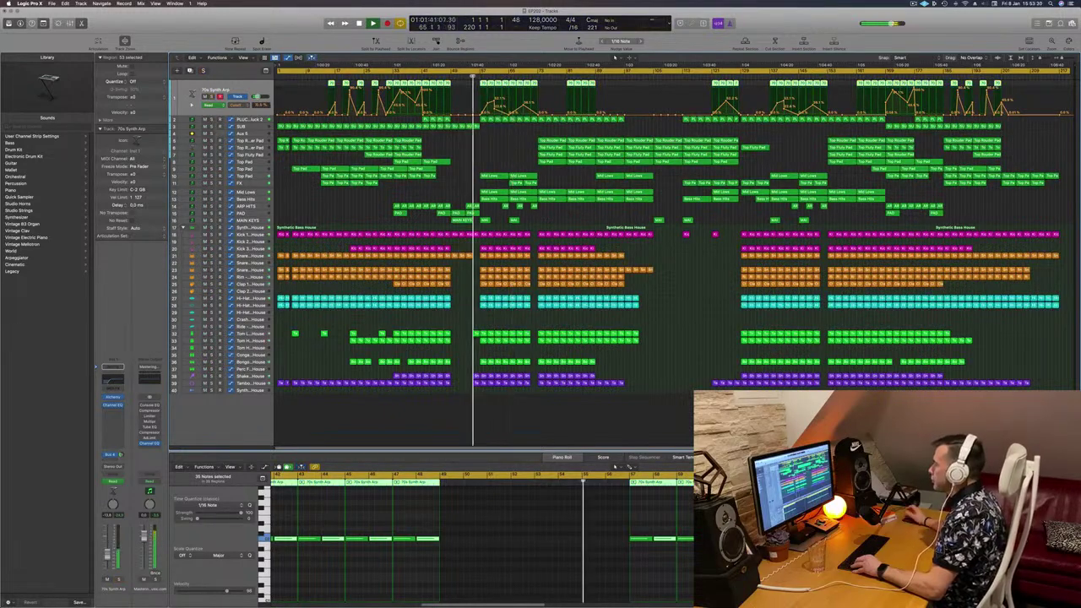
# Step: Delete the 70s Synth Arp regions between bars 57 and 73 and listen to the section
pyautogui.moveTo(478, 86); pyautogui.dragTo(533, 84)
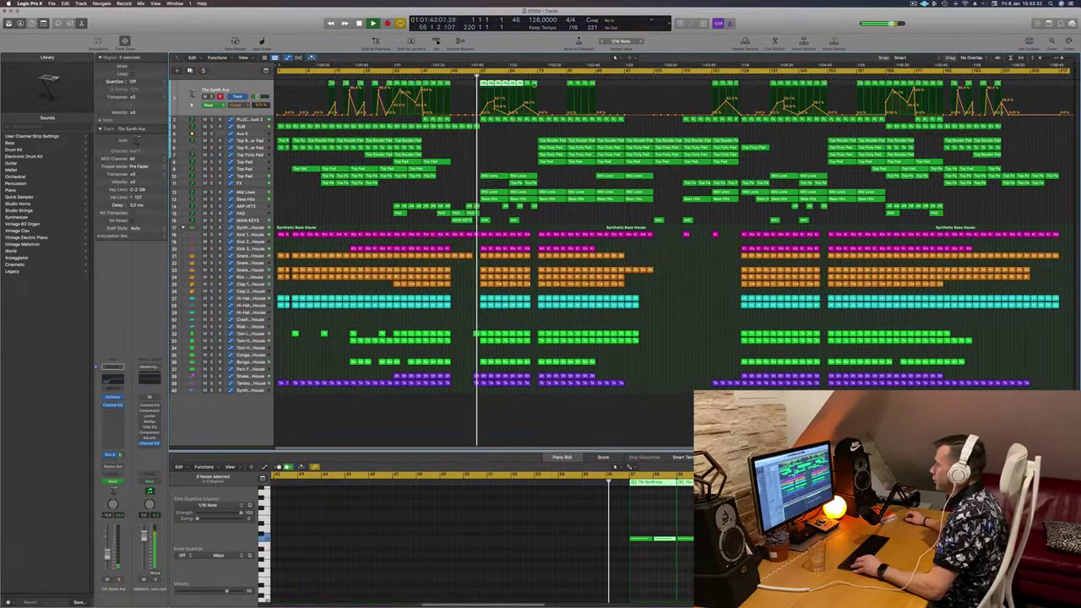
pyautogui.press('Delete')
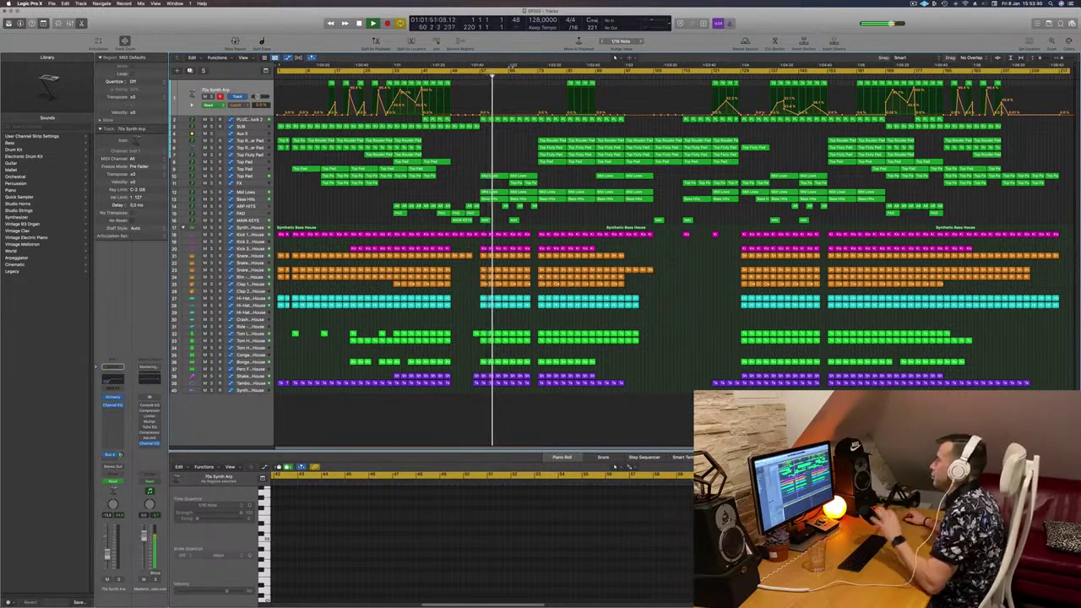
pyautogui.press('super+Right')
pyautogui.press('super+Right')
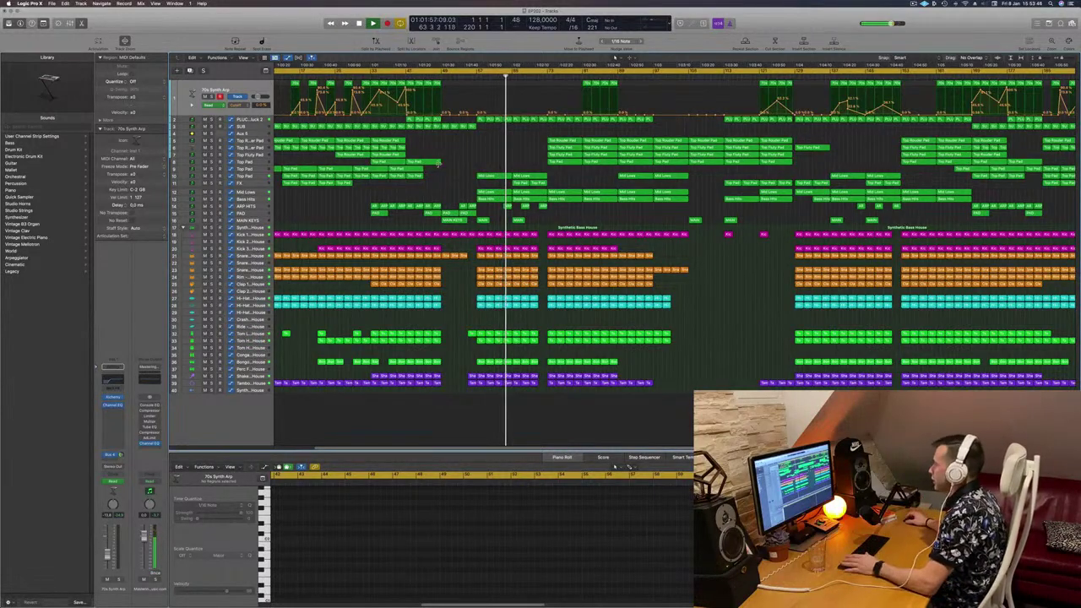
# Step: Briefly solo the Top Pad track directly above FX around bar 65 and return to the full mix
pyautogui.click(211, 176)
pyautogui.press('s')
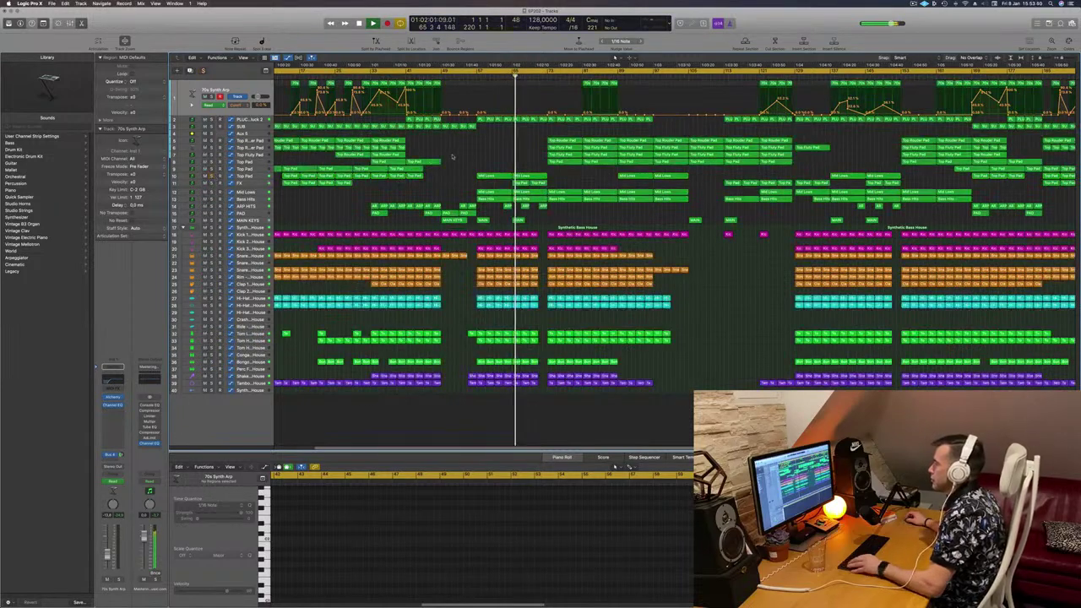
pyautogui.press('super+Left')
pyautogui.press('super+Left')
pyautogui.press('super+Left')
pyautogui.press('super+Left')
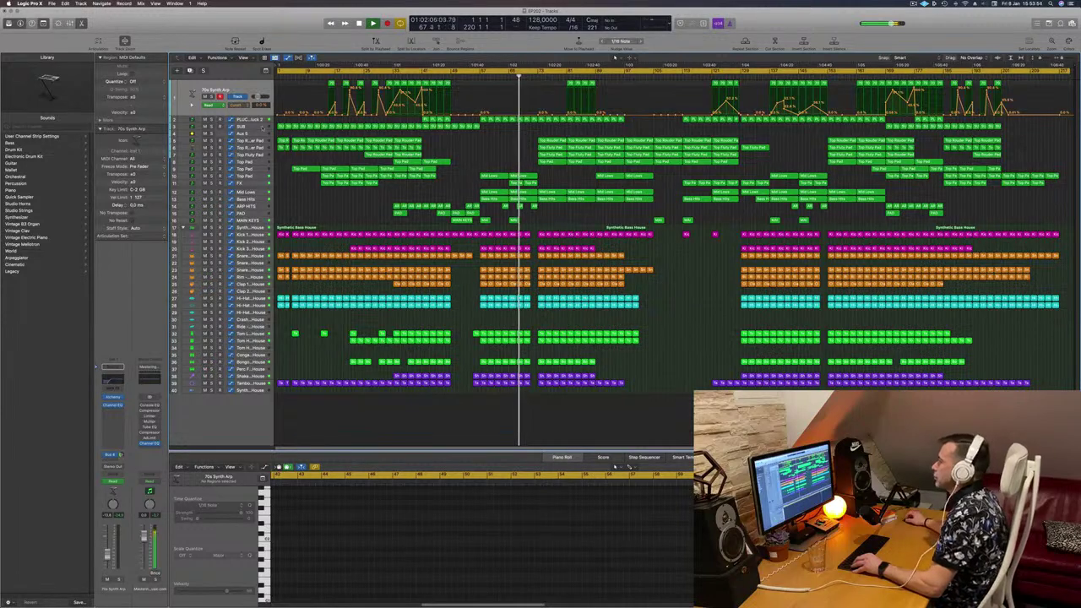
# Step: Add rising peaks to the Aux 5 send automation at about bars 77, 85, 97 and 128
pyautogui.click(254, 135)
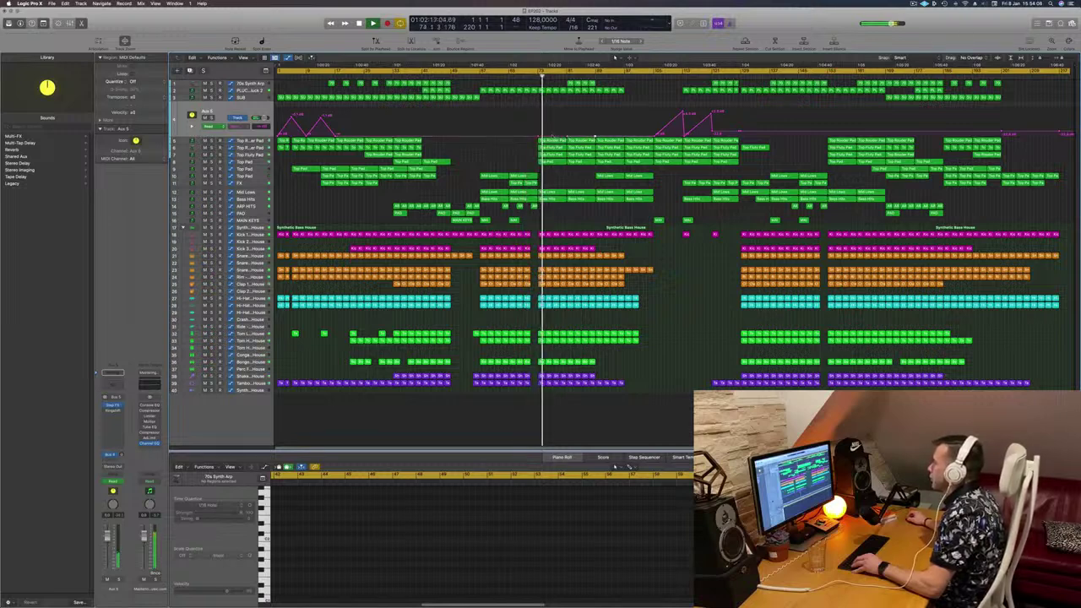
pyautogui.moveTo(554, 133); pyautogui.dragTo(554, 120)
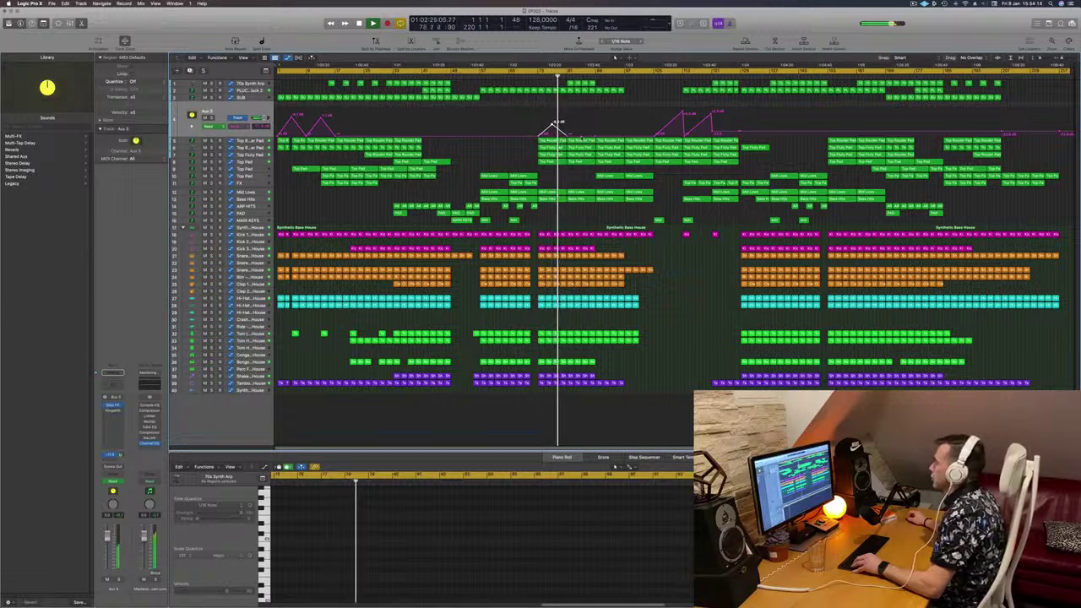
pyautogui.moveTo(581, 130); pyautogui.dragTo(581, 123)
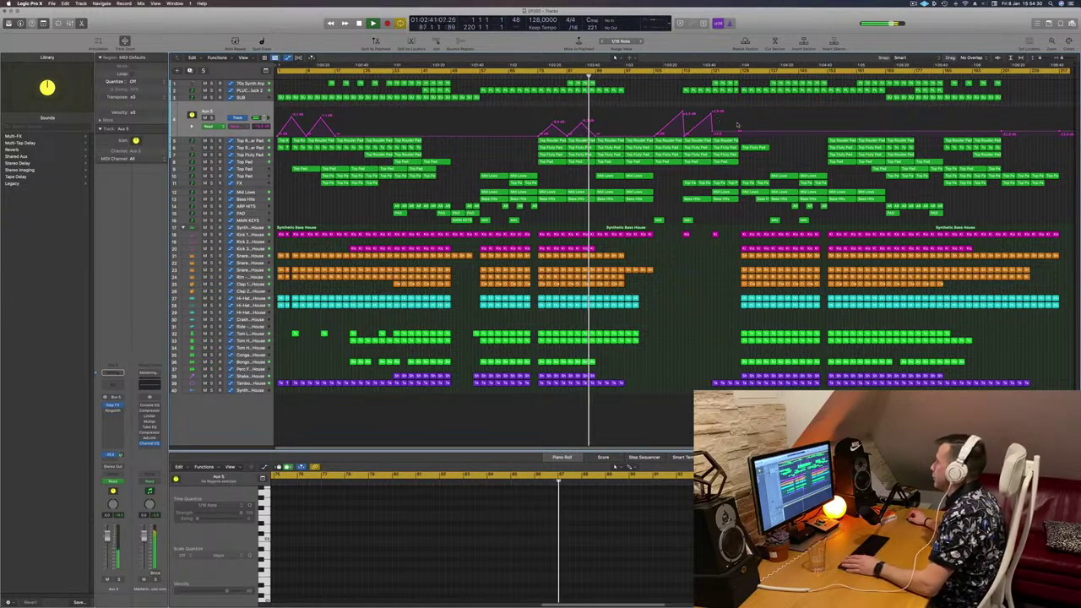
pyautogui.moveTo(739, 132); pyautogui.dragTo(737, 109)
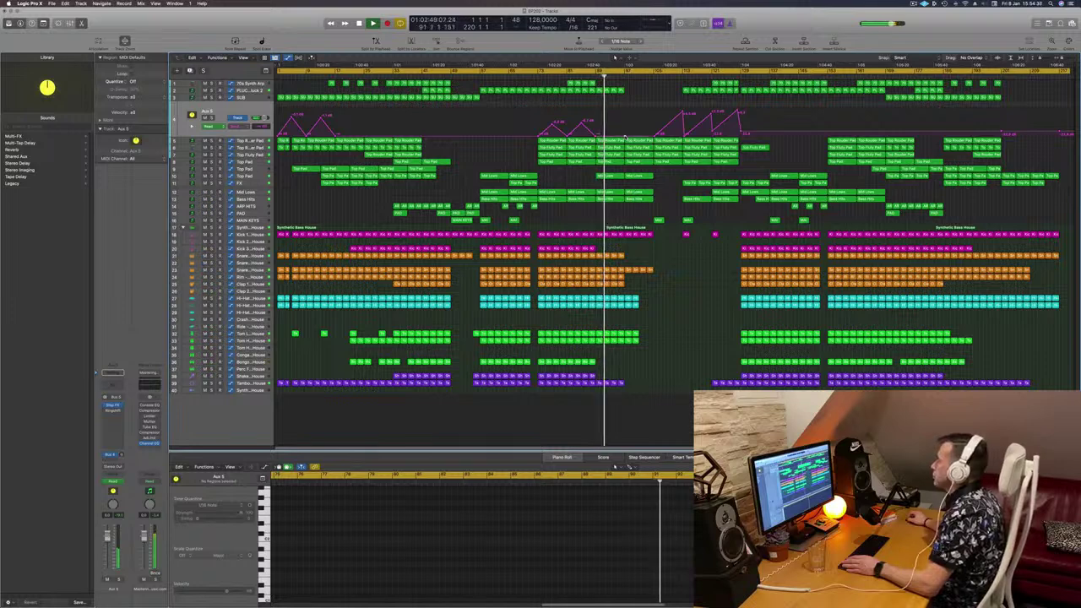
pyautogui.moveTo(625, 133); pyautogui.dragTo(627, 113)
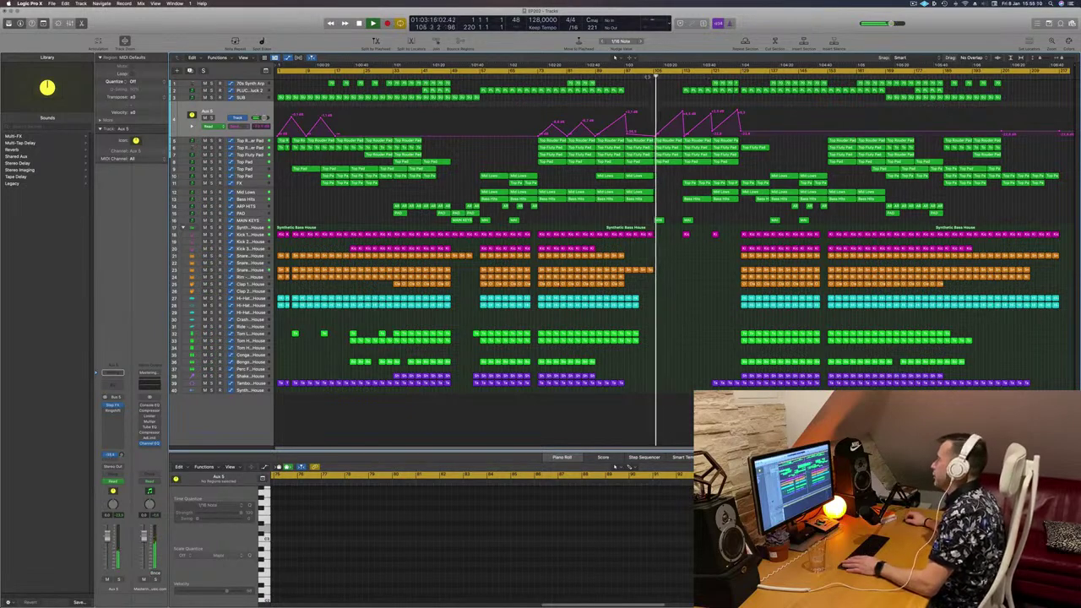
# Step: Add a Channel EQ to Aux 5 and enable its high-cut filter while replaying the lead-in to bar 105
pyautogui.click(647, 77)
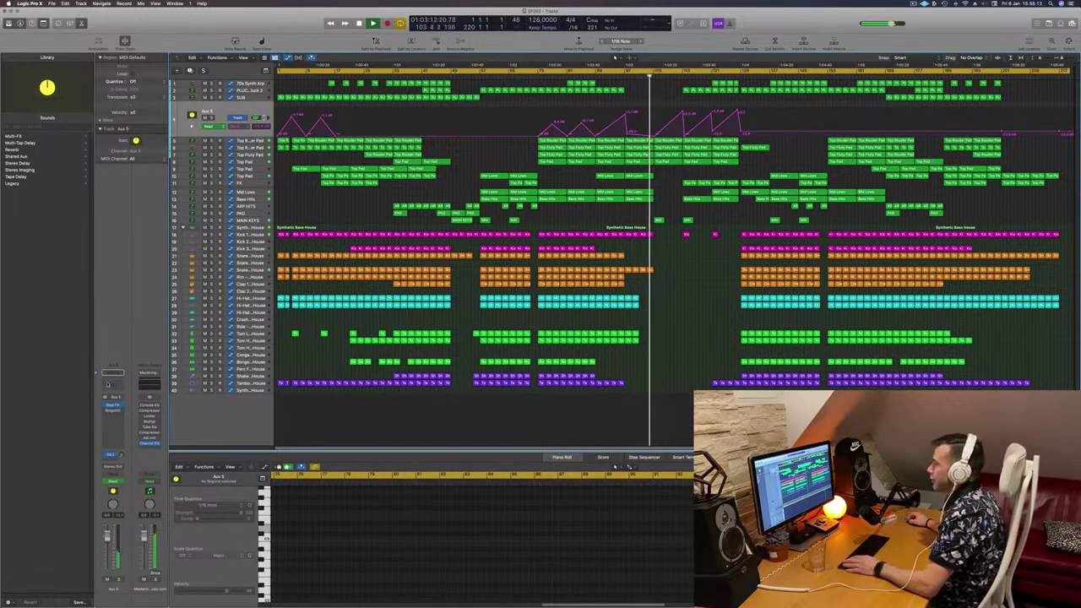
pyautogui.click(108, 384)
pyautogui.moveTo(679, 98); pyautogui.dragTo(653, 212)
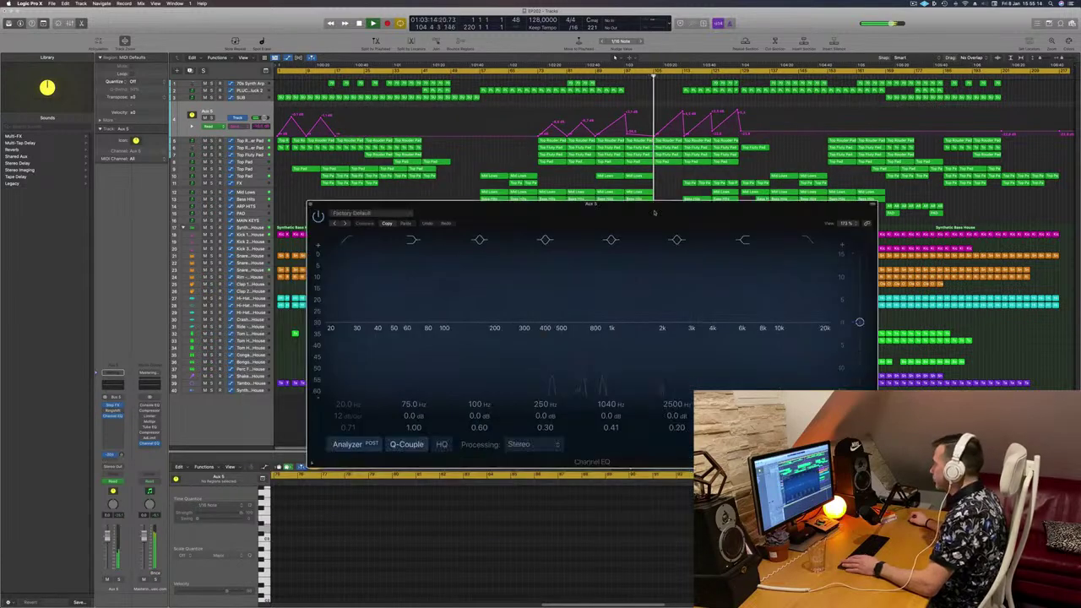
pyautogui.click(643, 77)
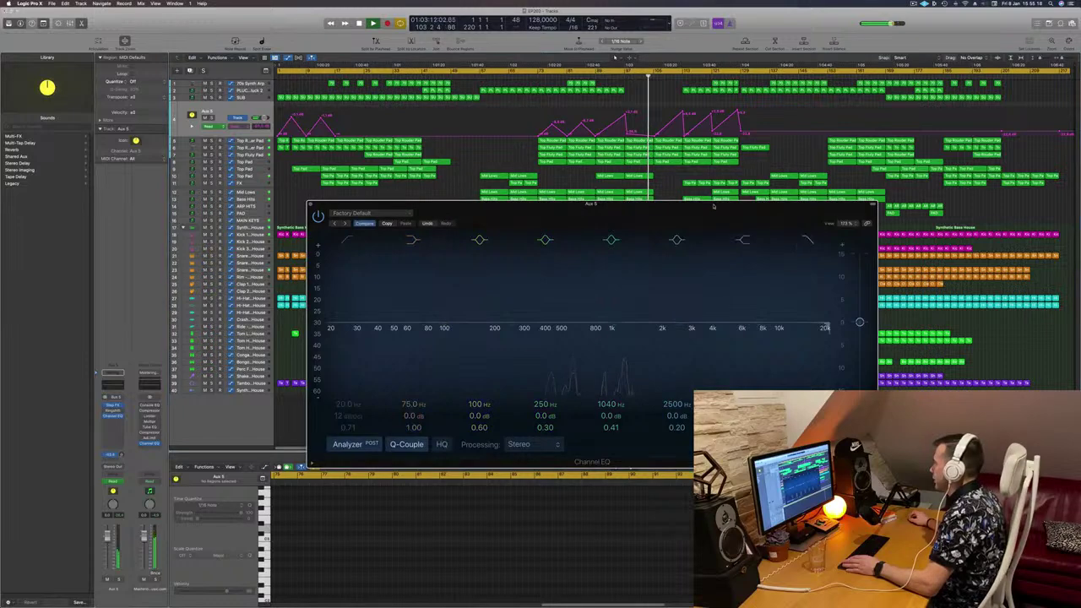
pyautogui.moveTo(733, 223); pyautogui.dragTo(623, 241)
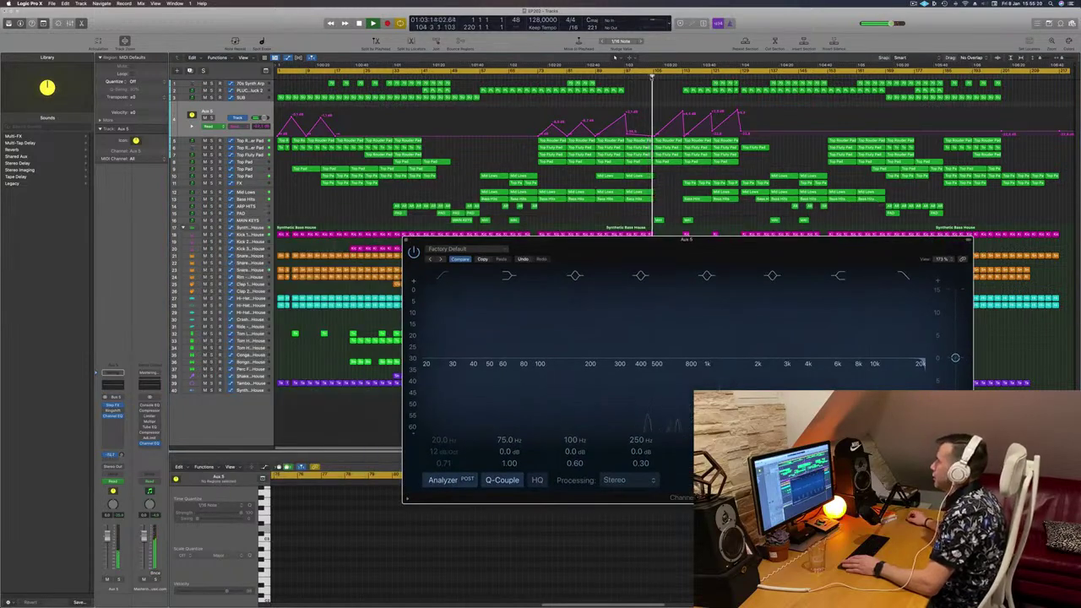
pyautogui.click(644, 76)
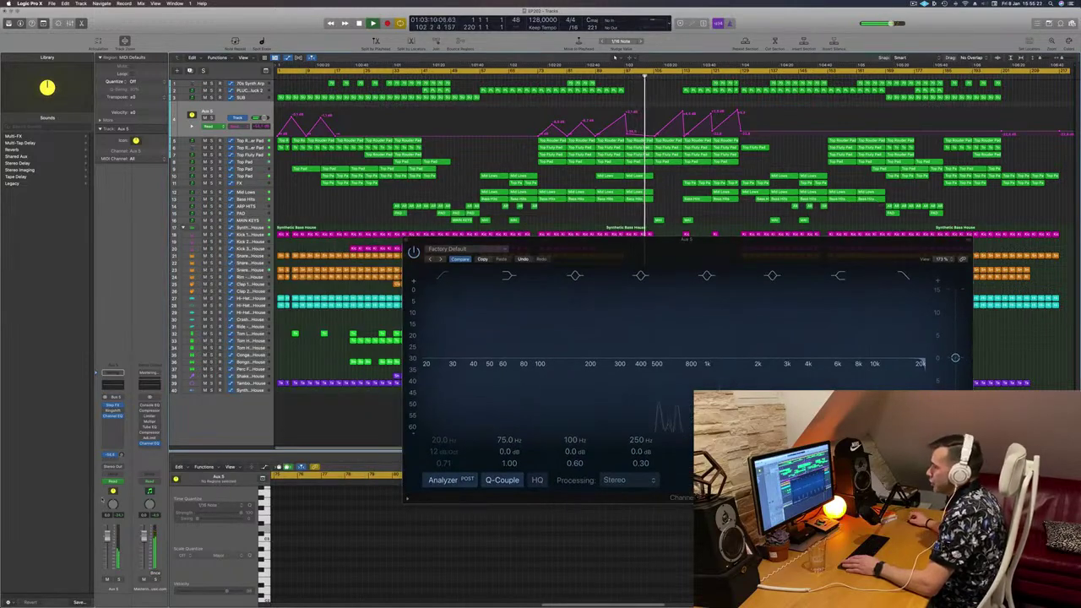
# Step: Set Aux 5's automation mode to Touch, record a high-cut frequency movement near bar 105, and close the EQ
pyautogui.click(121, 484)
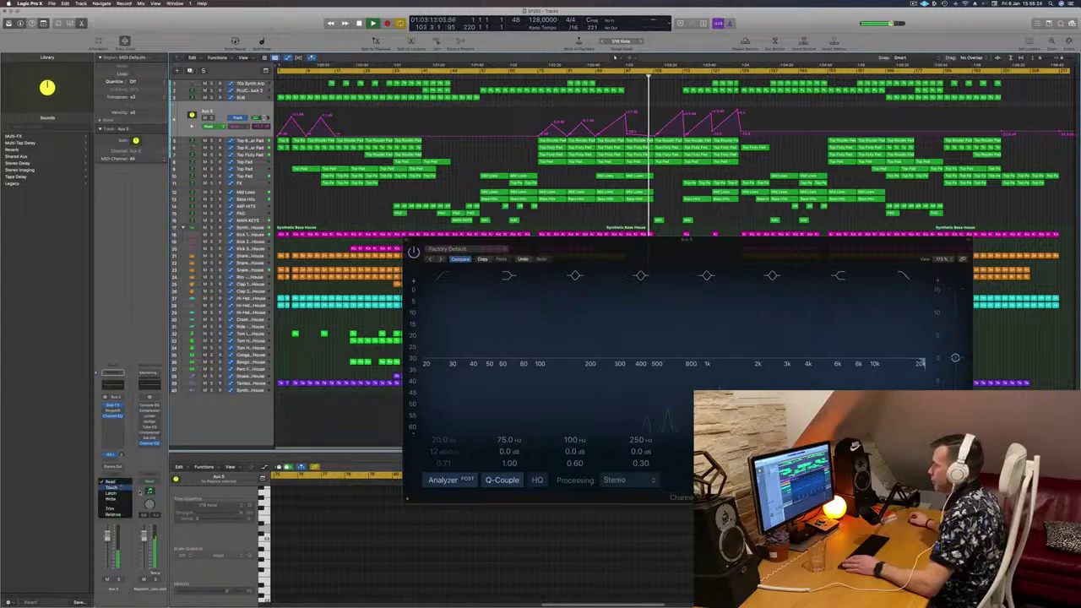
pyautogui.click(110, 487)
pyautogui.click(923, 369)
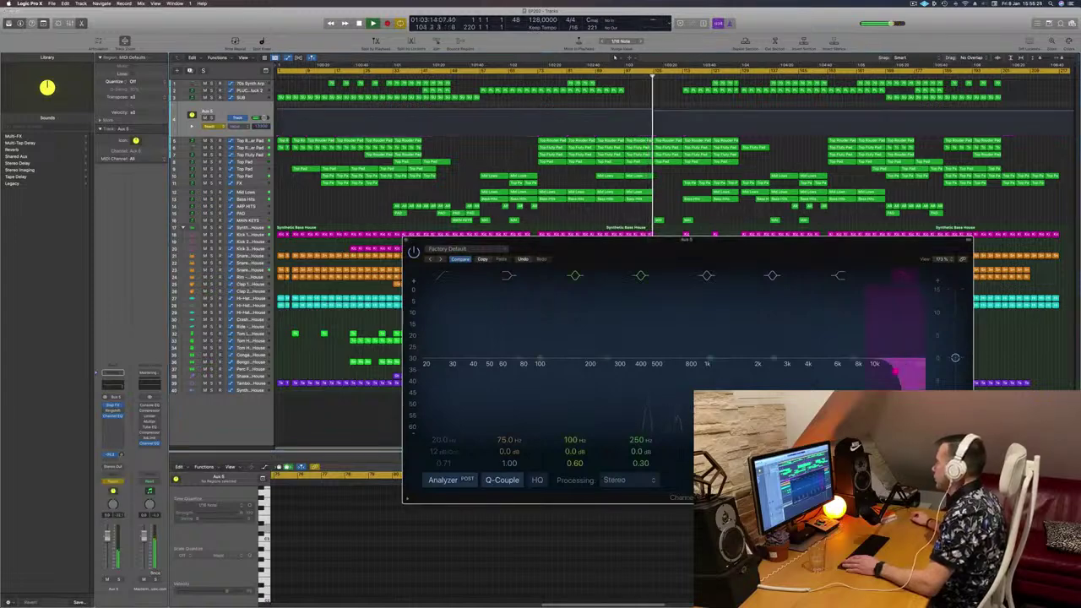
pyautogui.click(409, 242)
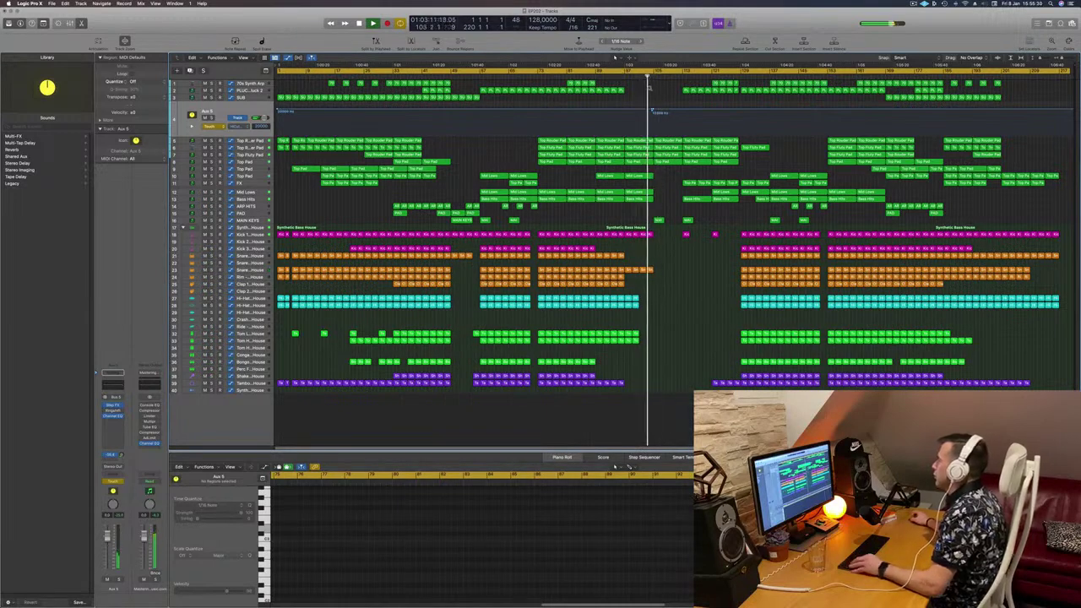
# Step: Shape the Aux 5 high-cut frequency automation to drop sharply near bar 105 and ramp back up by about bar 113
pyautogui.moveTo(649, 88); pyautogui.dragTo(664, 98)
pyautogui.scroll(1, 655, 110)
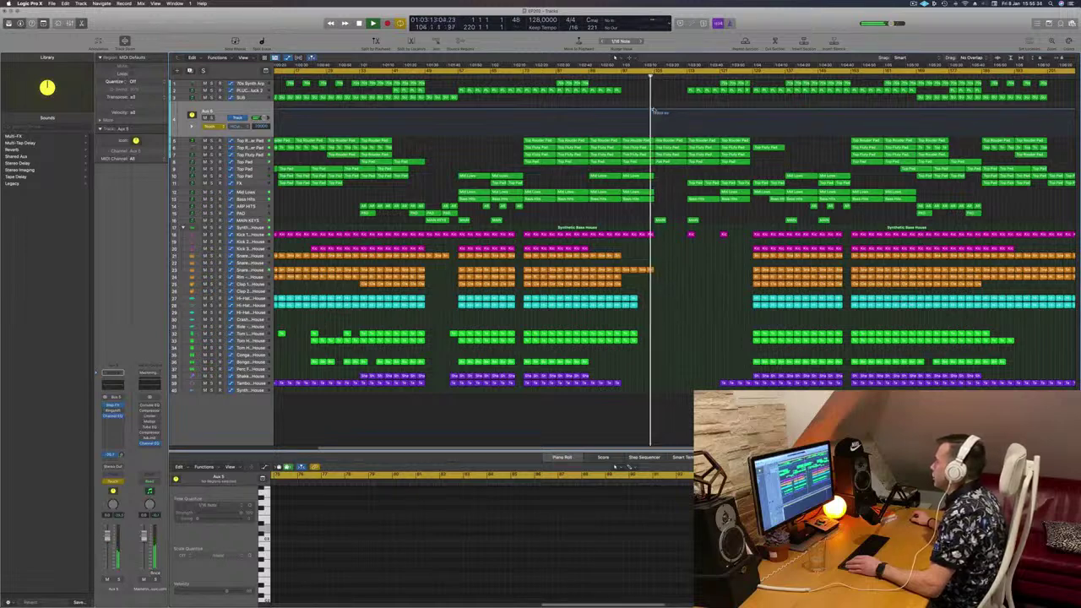
pyautogui.moveTo(654, 111); pyautogui.dragTo(687, 112)
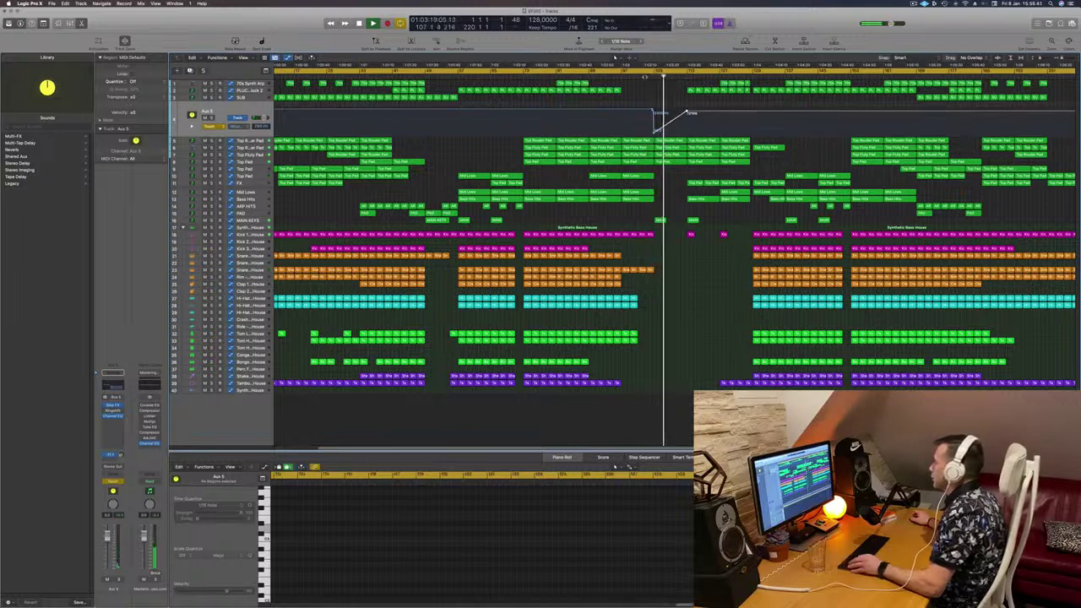
# Step: Replay the lead-in and align the low point of Aux 5's high-cut automation with bar 105
pyautogui.click(646, 77)
pyautogui.press('super+Right')
pyautogui.press('super+Right')
pyautogui.press('super+Right')
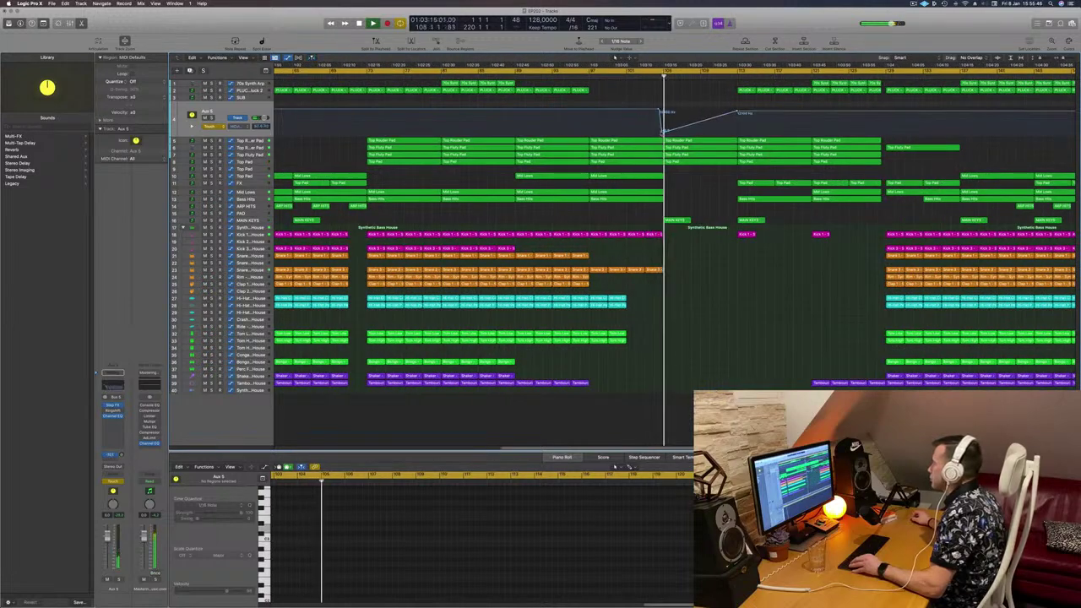
pyautogui.moveTo(661, 134); pyautogui.dragTo(664, 133)
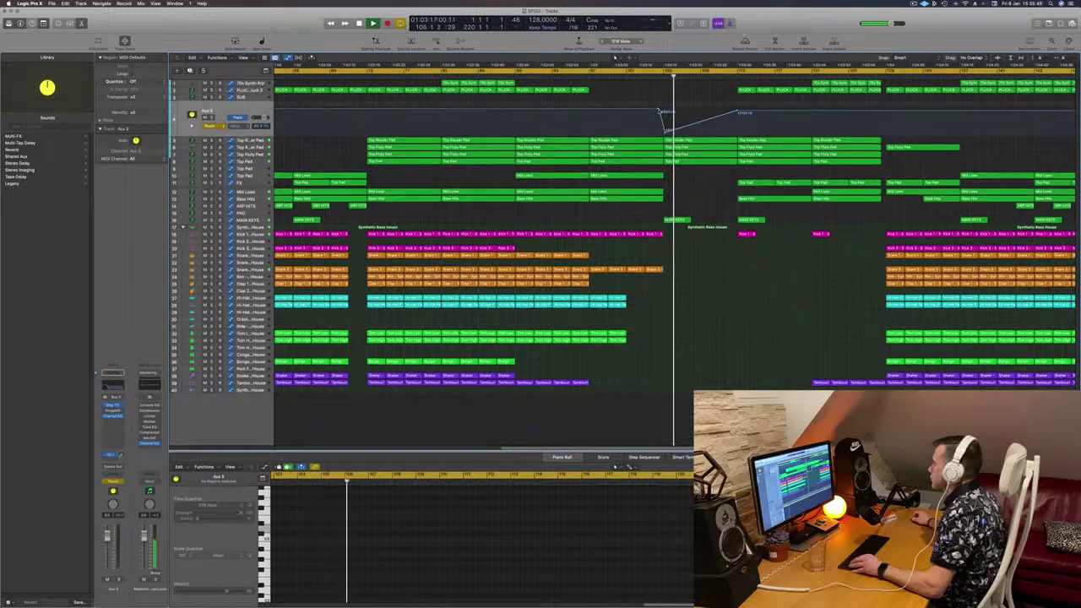
# Step: Fine-tune the start of Aux 5's high-cut drop near bar 105, check a point on the ramp, and replay the lead-in
pyautogui.moveTo(658, 110); pyautogui.dragTo(659, 109)
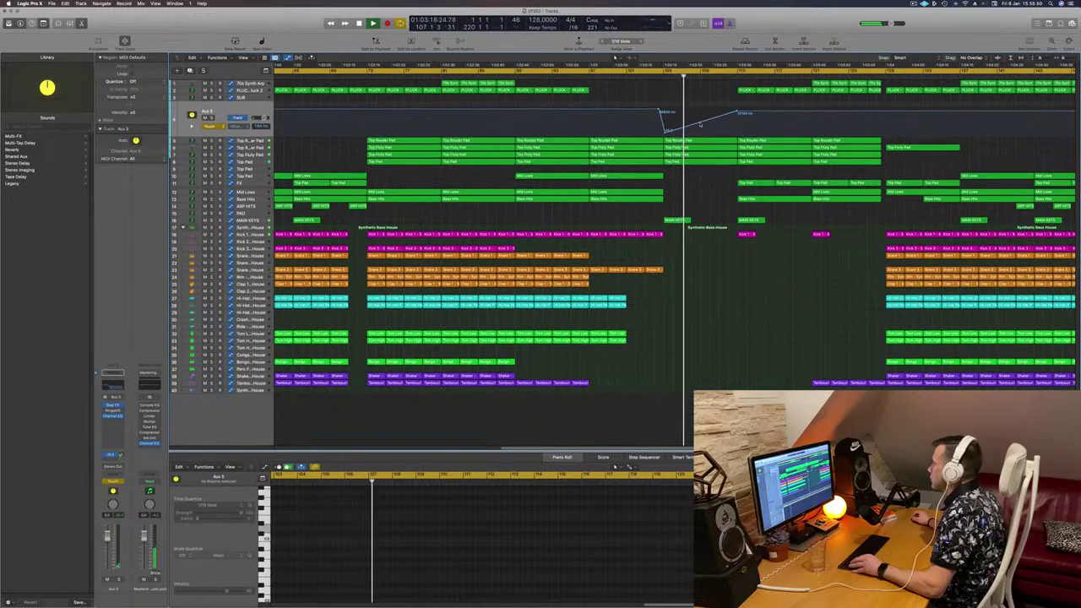
pyautogui.click(701, 123)
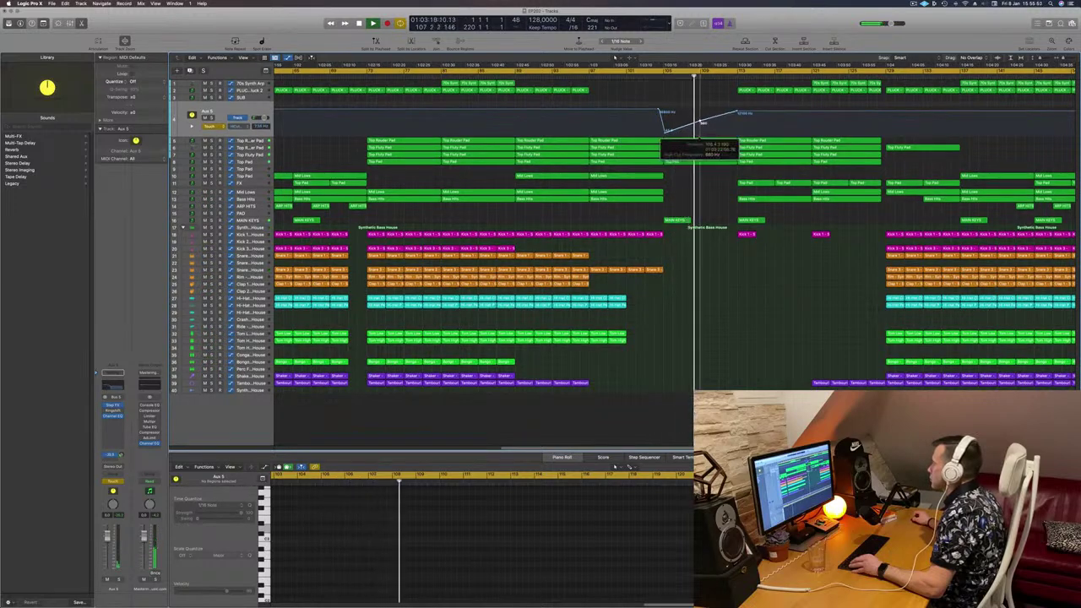
pyautogui.click(655, 72)
# Step: Compare the Top Pad, Top Fluty Pad and second Top Rouder Pad tracks during playback, briefly soloing the Top Rouder Pad
pyautogui.click(260, 161)
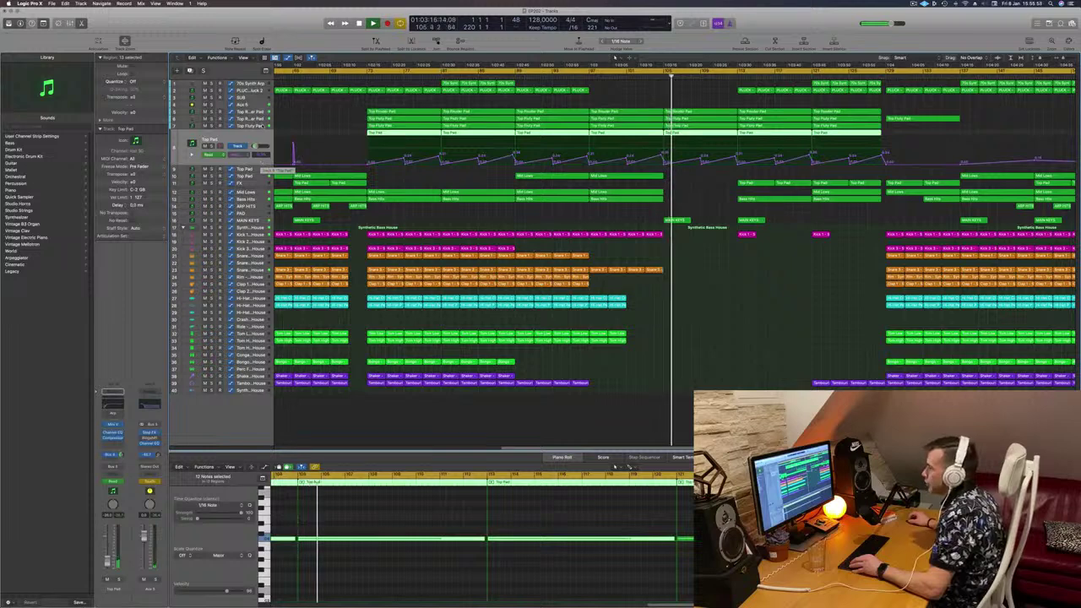
pyautogui.press('Up')
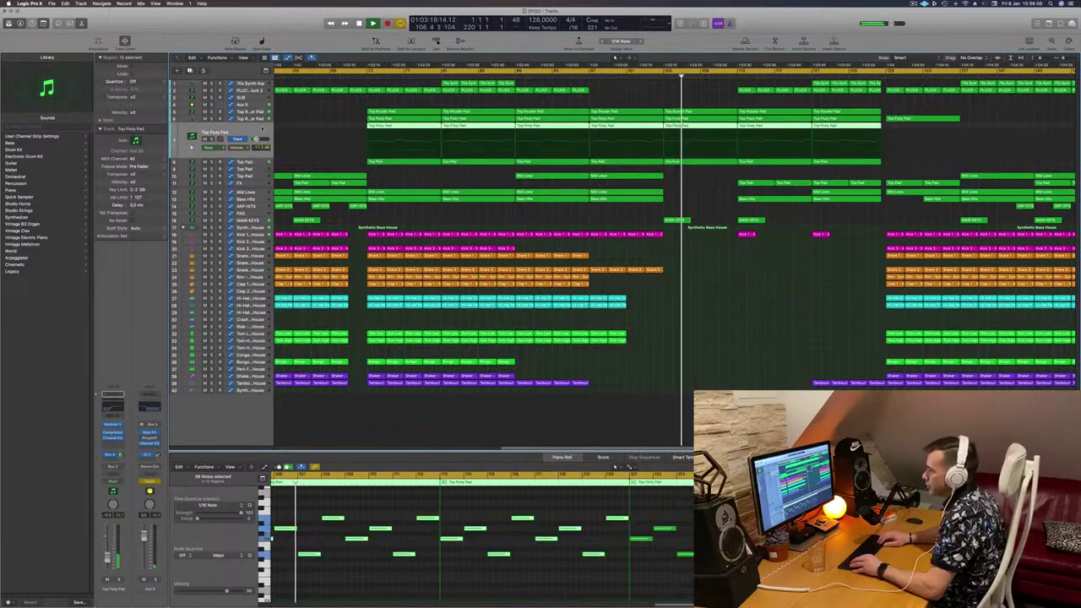
pyautogui.press('Up')
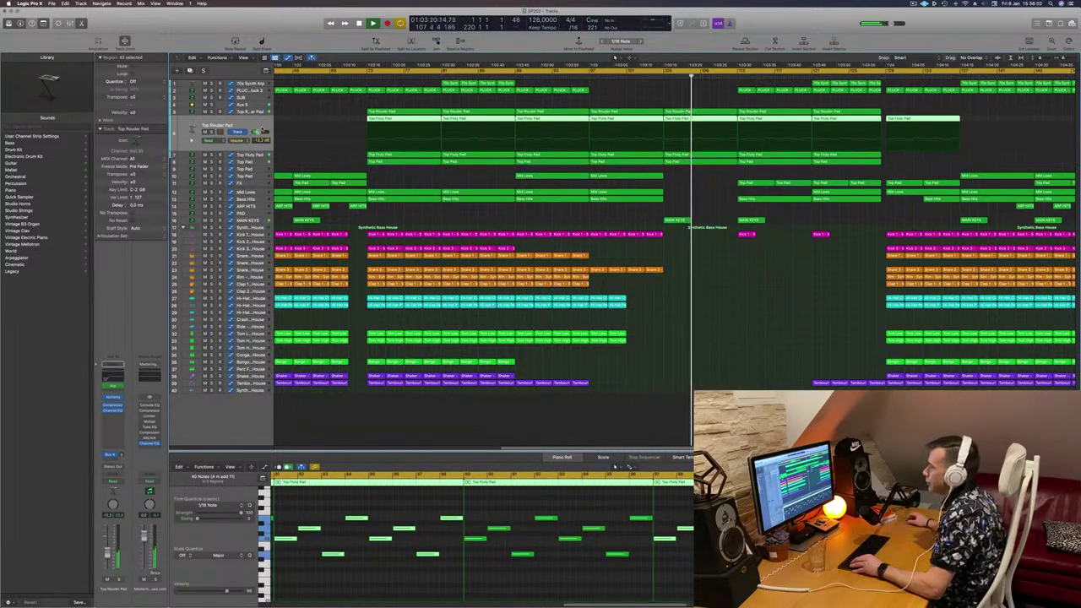
pyautogui.hotkey('ctrl', 's')
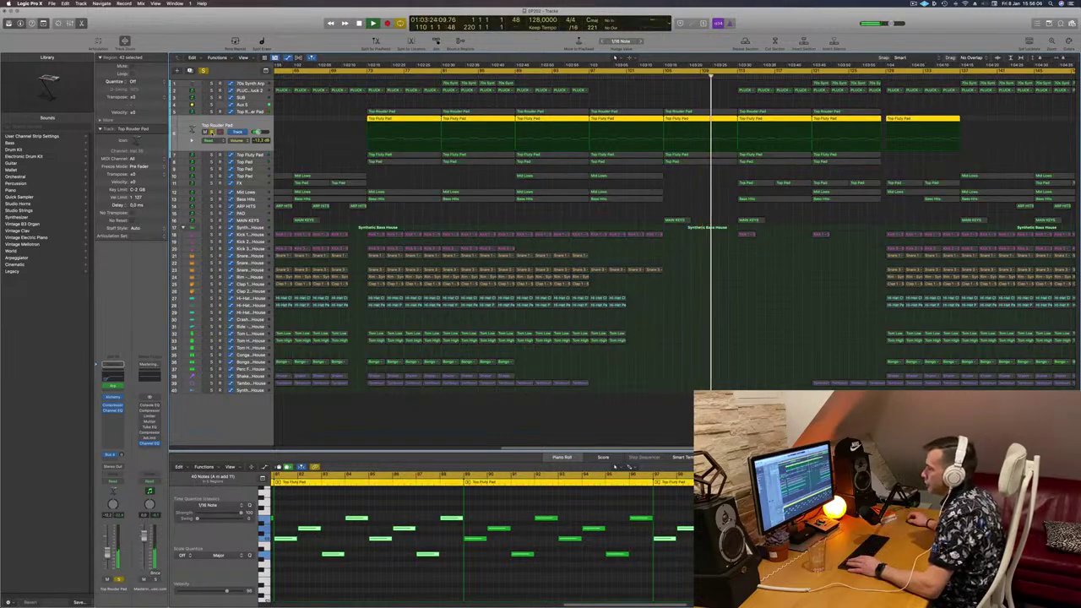
pyautogui.hotkey('ctrl', 's')
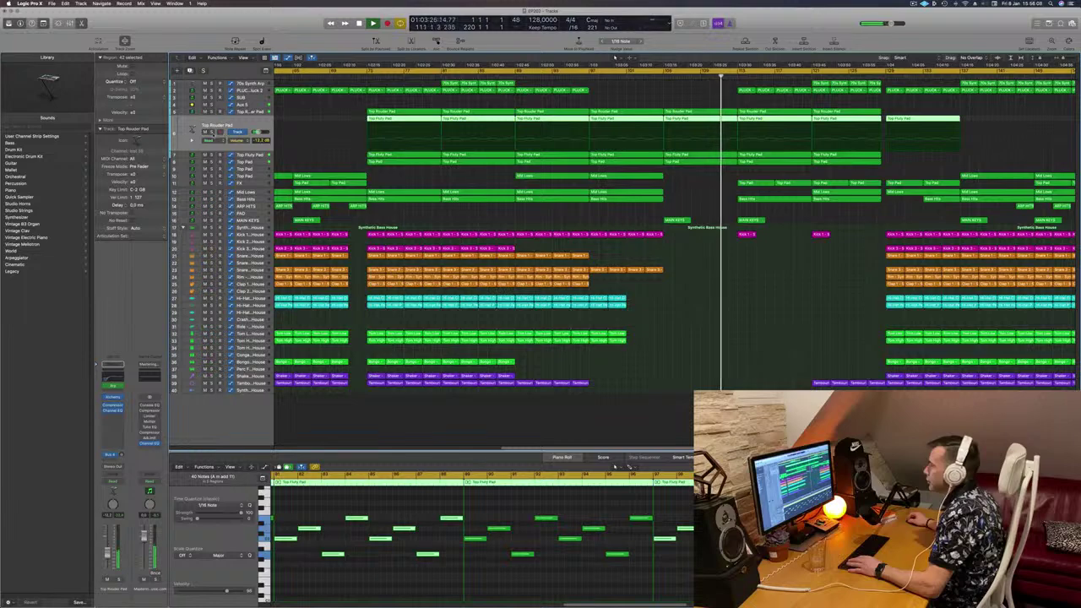
pyautogui.hotkey('ctrl', 's')
pyautogui.hotkey('ctrl', 's')
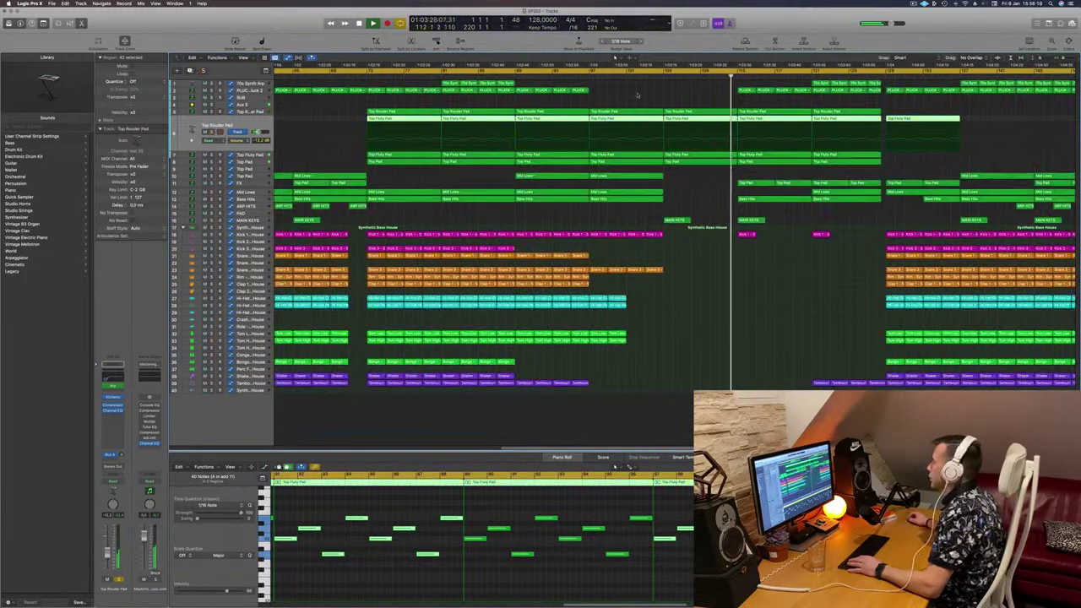
# Step: Split the bar 105 region on the second Top Rouder Pad track at bar 109, delete its first half, and replay the transition
pyautogui.click(712, 97)
pyautogui.click(698, 118)
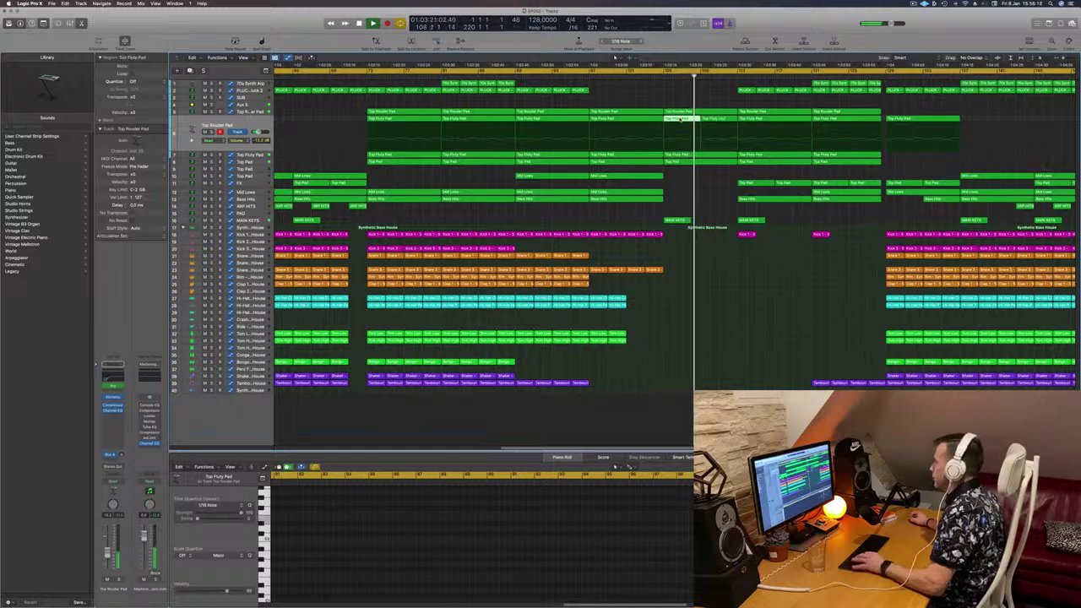
pyautogui.press('BackSpace')
pyautogui.click(654, 75)
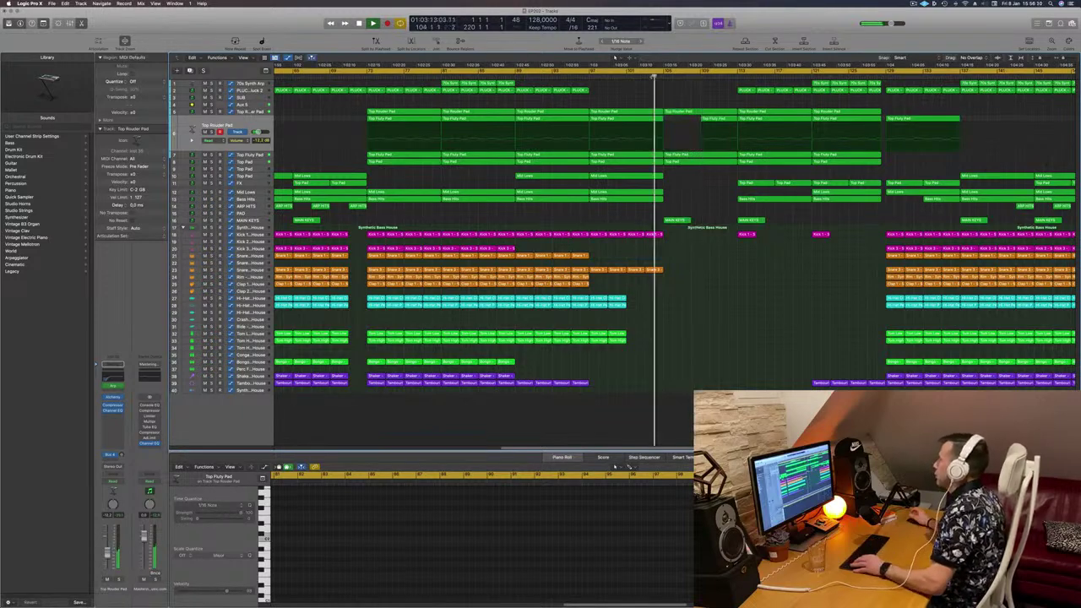
pyautogui.hscroll(2, 688, 96)
pyautogui.hscroll(-3, 687, 96)
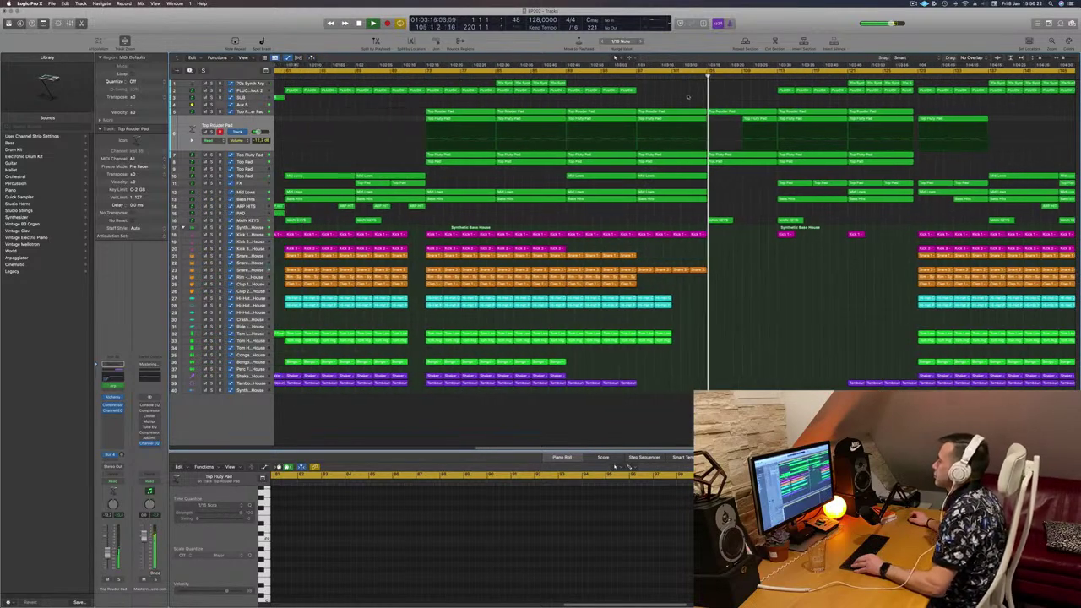
pyautogui.hscroll(-1, 688, 96)
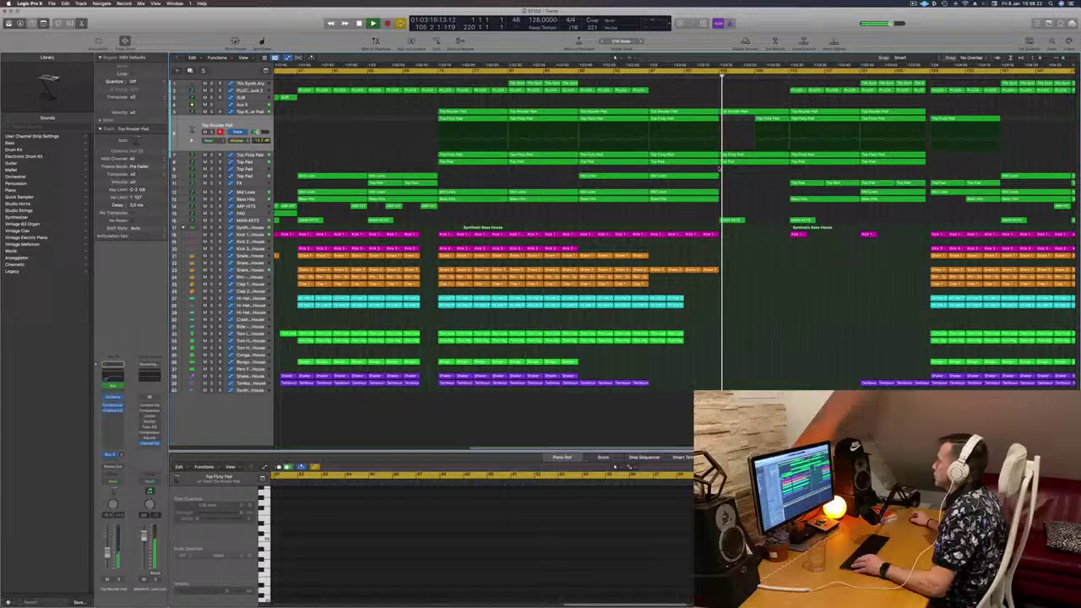
# Step: Replay the passage around bar 105 while examining Aux 5's high-cut automation and the four pad tracks below it
pyautogui.click(251, 112)
pyautogui.click(248, 104)
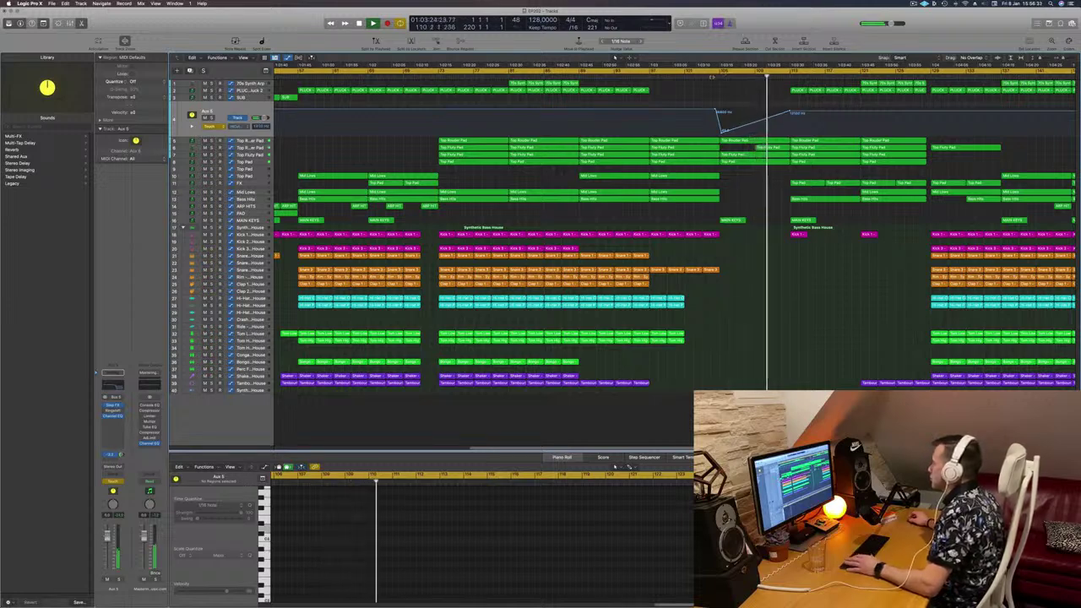
pyautogui.click(712, 74)
pyautogui.click(251, 140)
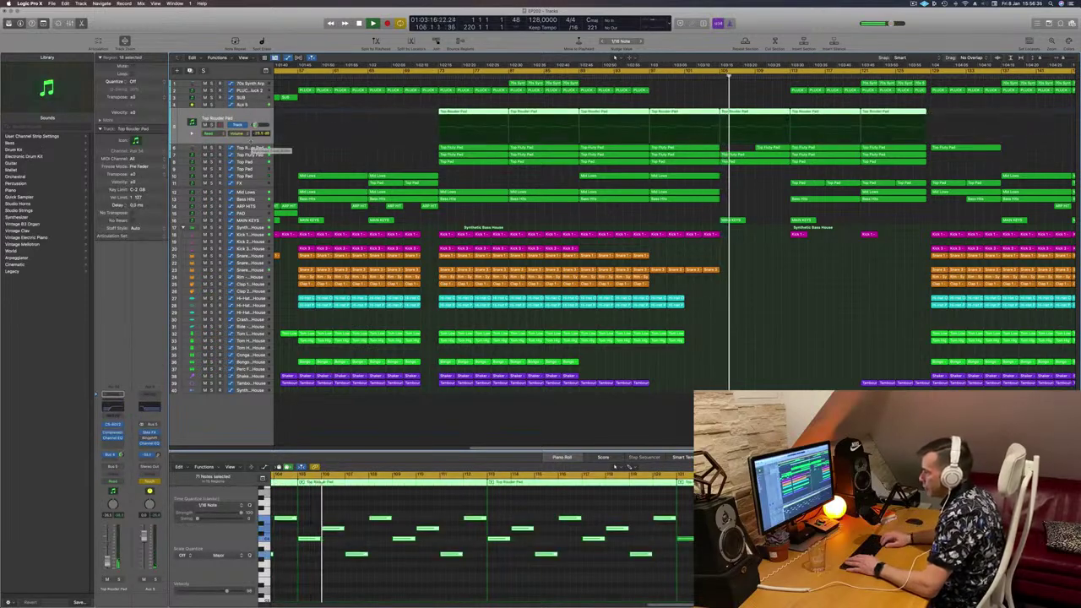
pyautogui.press('Down')
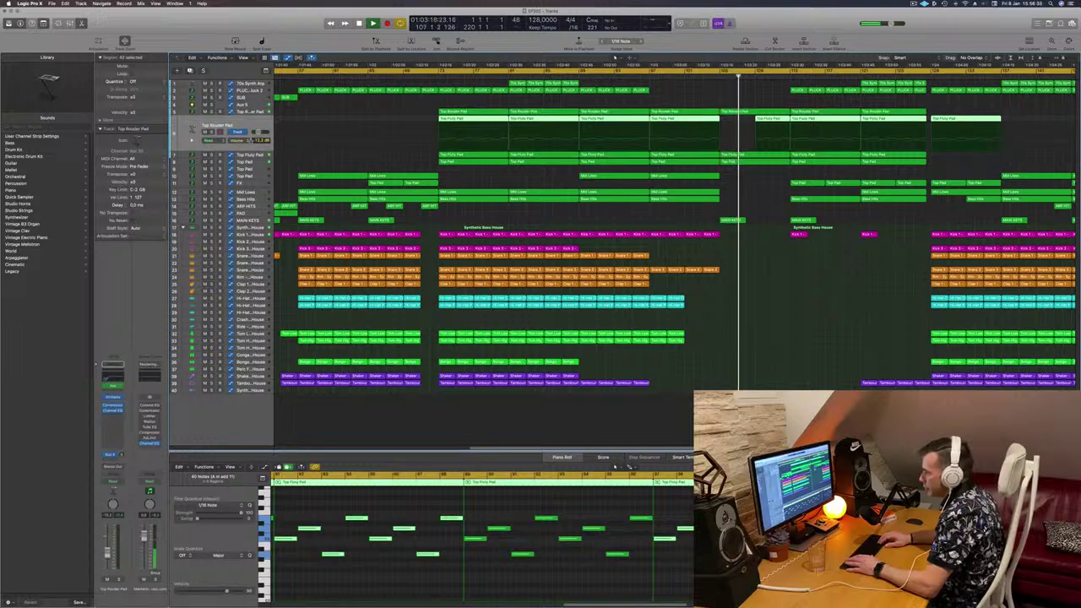
pyautogui.press('Up')
pyautogui.press('Down')
pyautogui.press('Down')
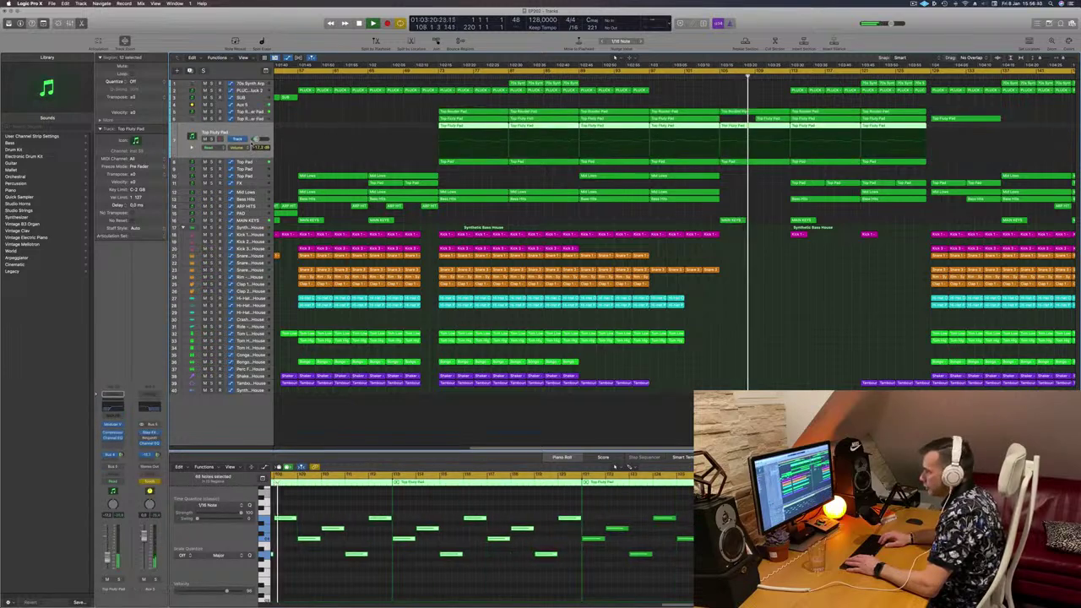
pyautogui.press('Down')
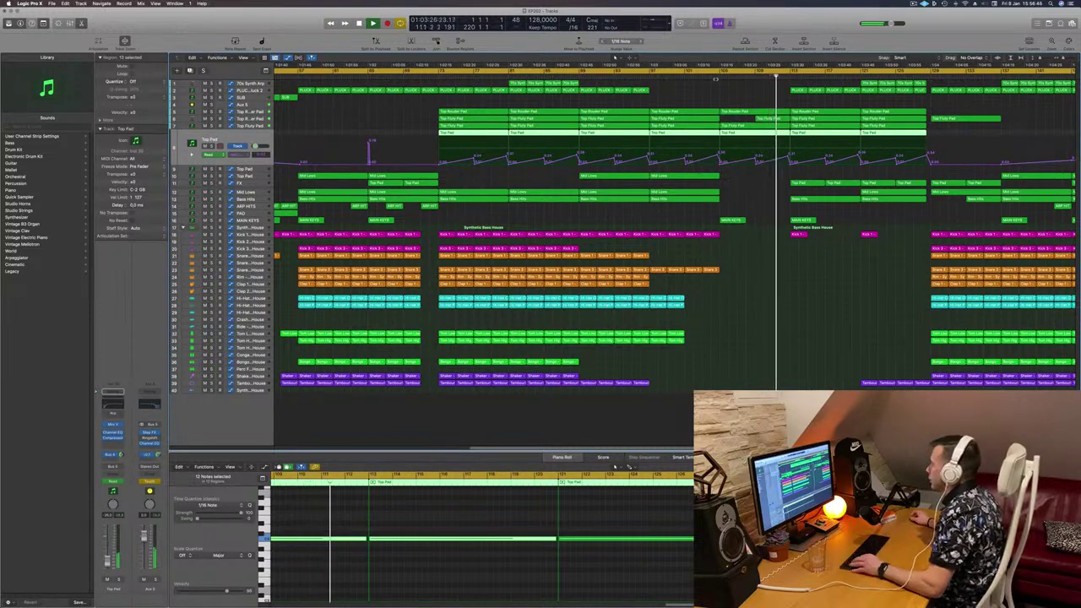
# Step: Replay the bar 105 lead-in, raise Aux 5's high-cut point at bar 113, and set the track's automation mode to Read
pyautogui.scroll(-4, 719, 93)
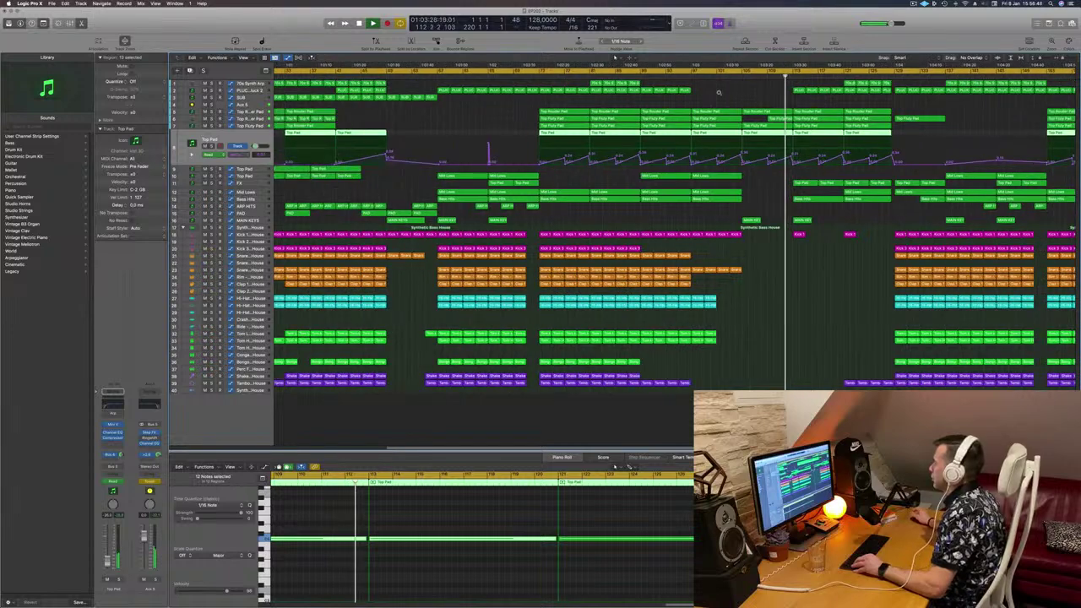
pyautogui.press('super+Left')
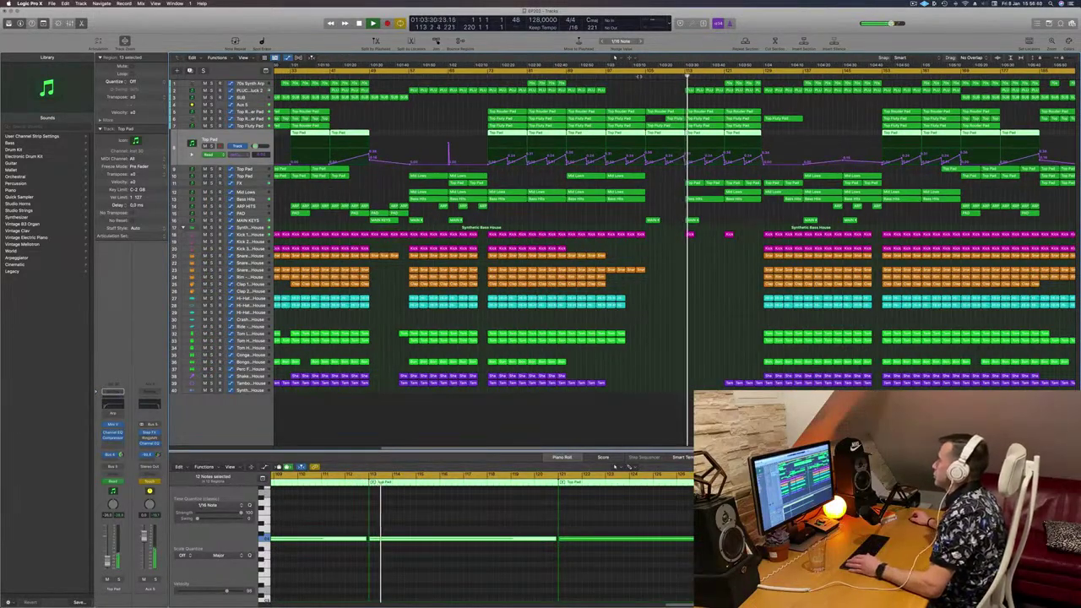
pyautogui.click(639, 76)
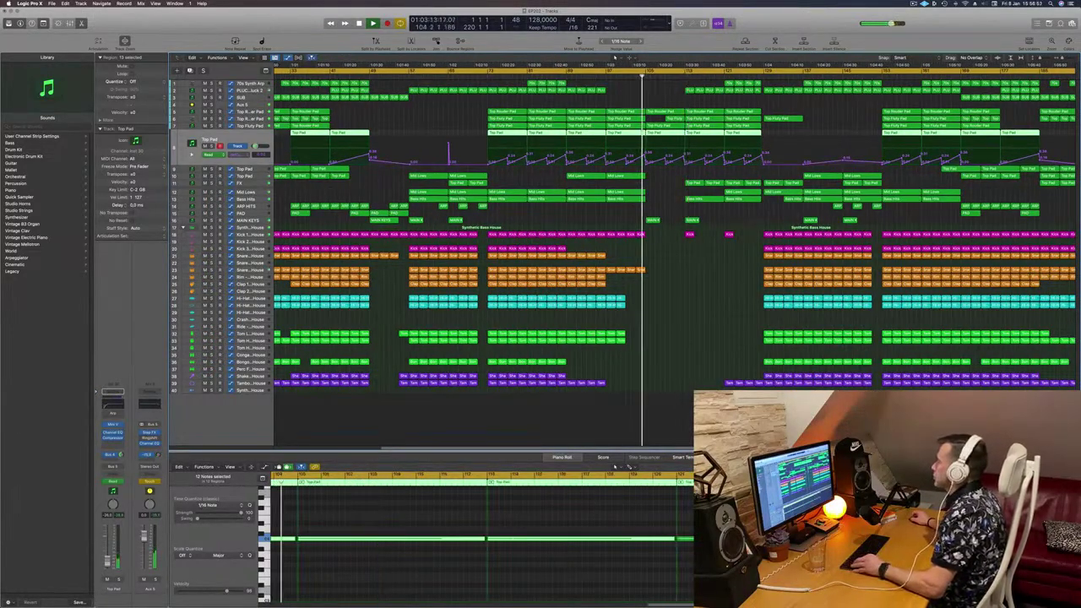
pyautogui.press('super+Right')
pyautogui.press('super+Right')
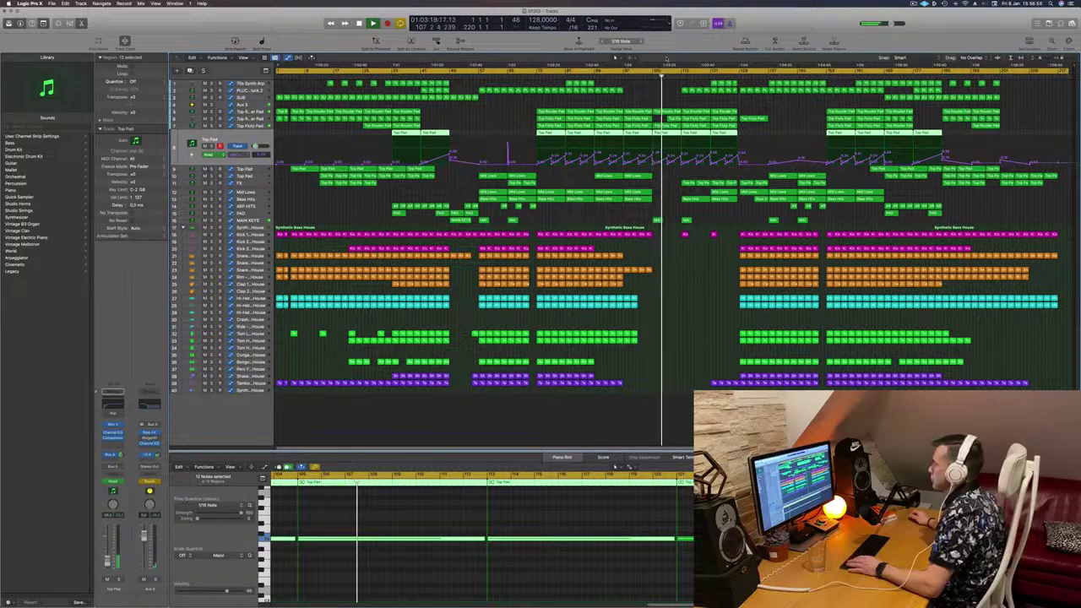
pyautogui.click(243, 105)
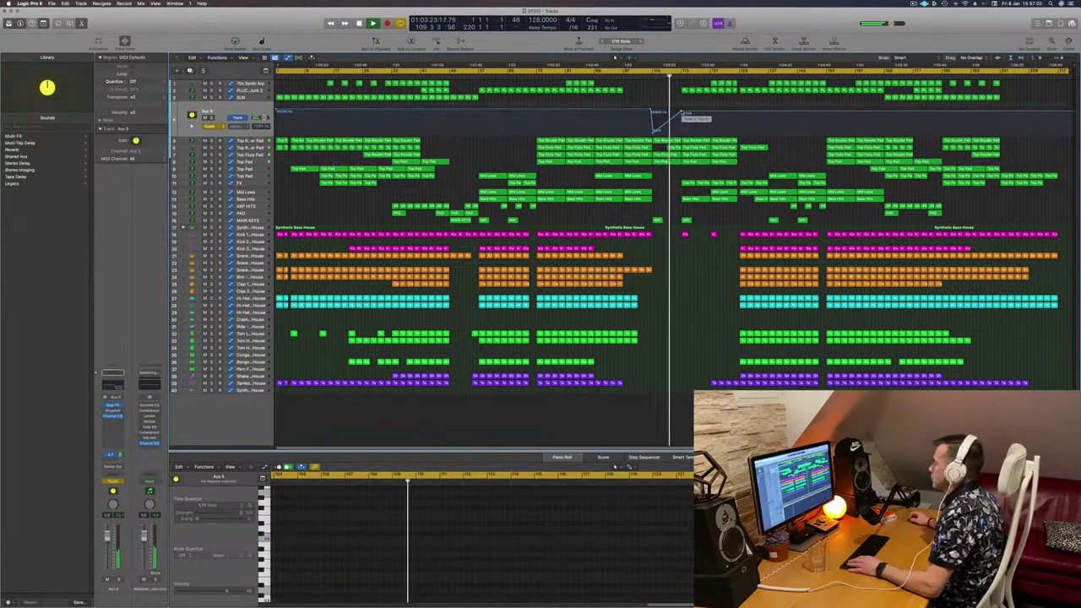
pyautogui.moveTo(681, 112); pyautogui.dragTo(681, 108)
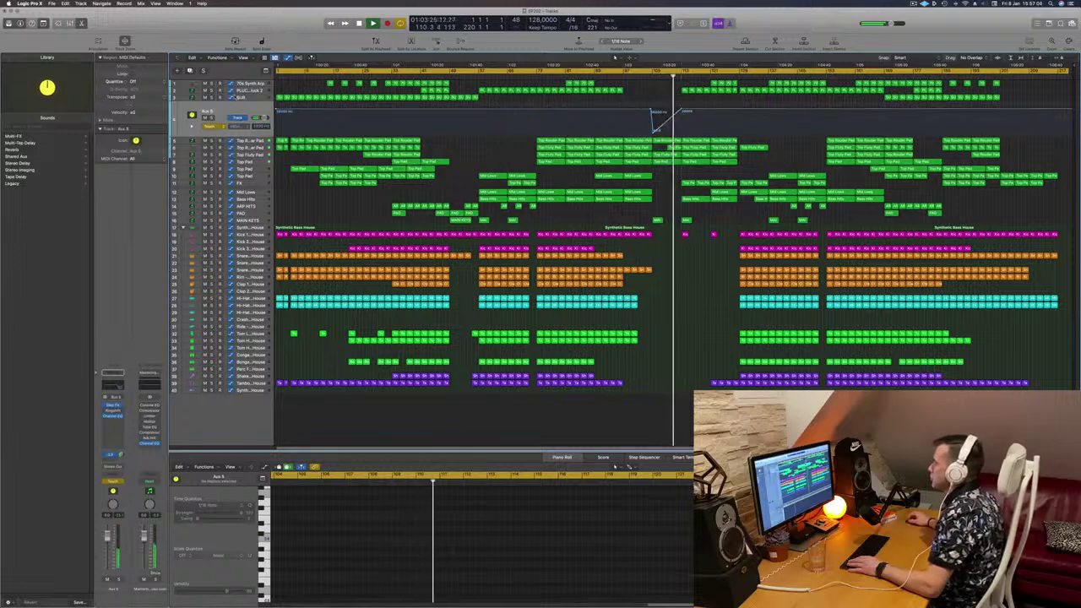
pyautogui.click(215, 127)
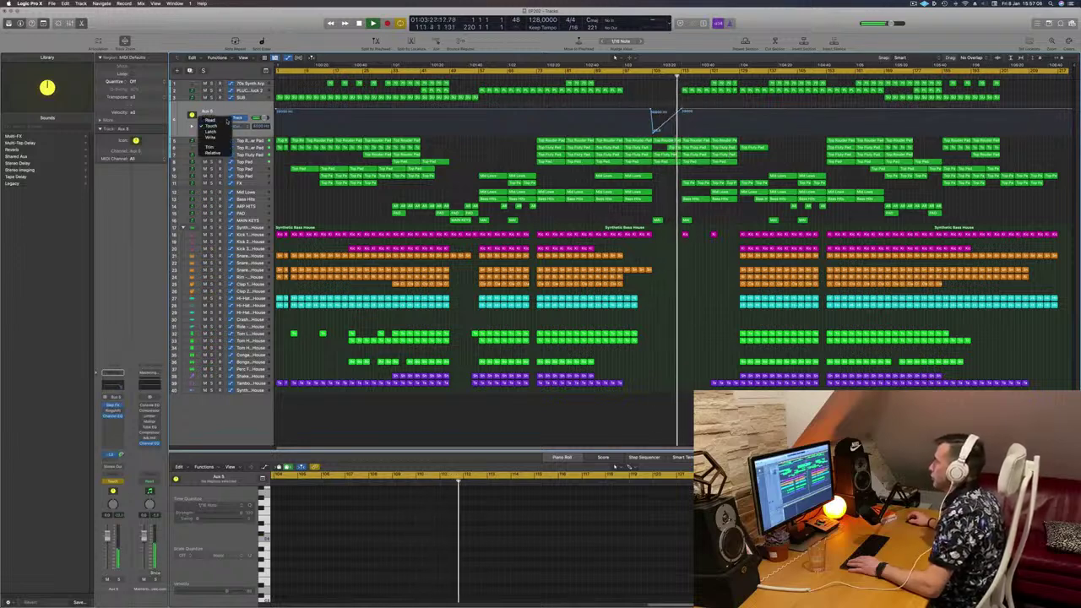
pyautogui.click(213, 119)
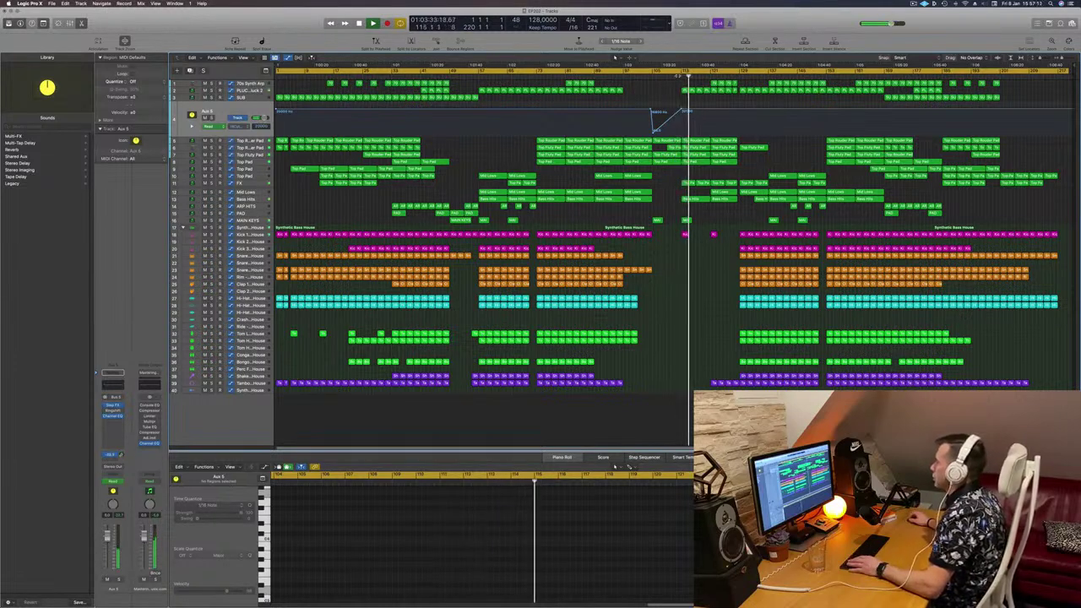
# Step: Replay from bar 113 and compare the section with the Bass Hits track muted and unmuted
pyautogui.click(679, 76)
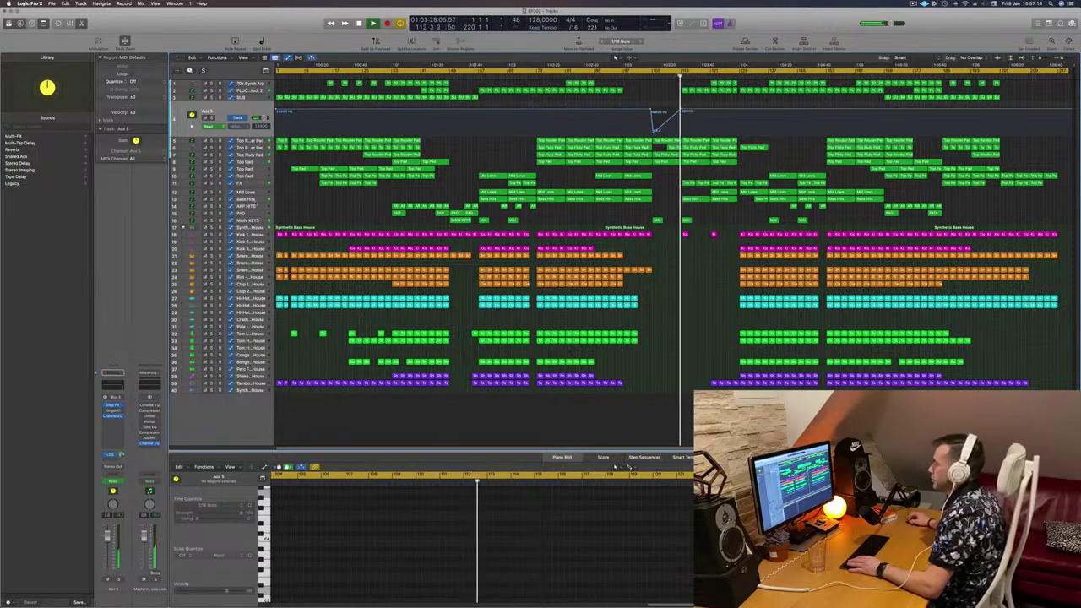
pyautogui.click(266, 198)
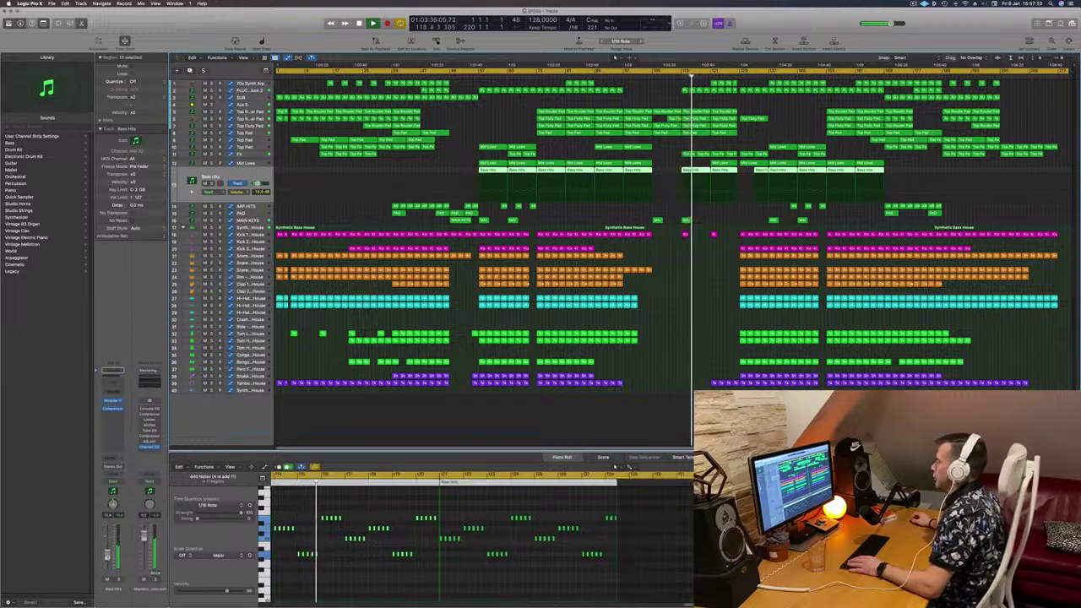
pyautogui.click(107, 580)
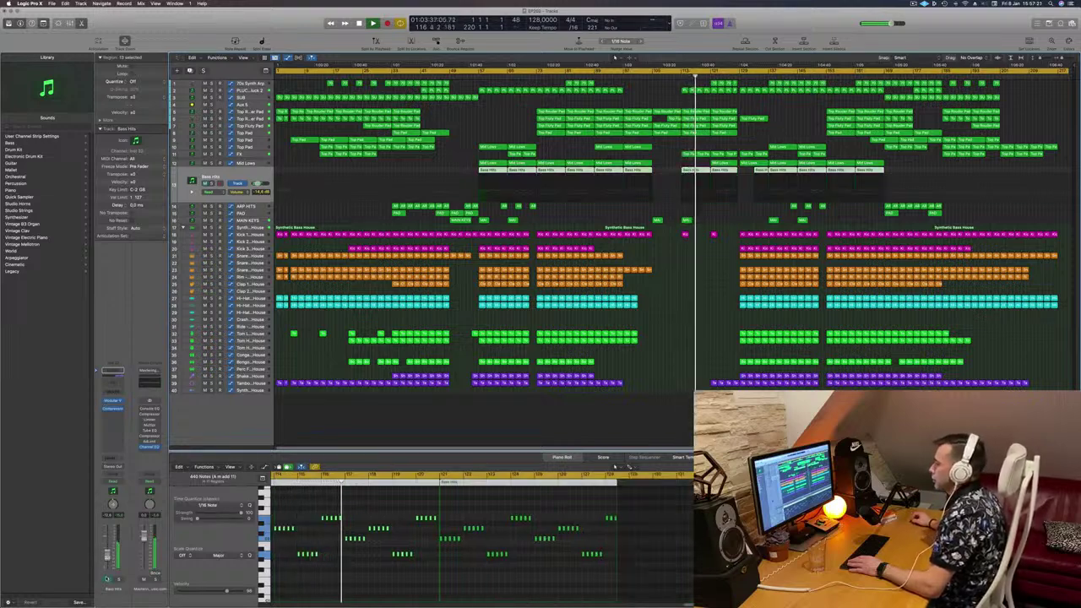
pyautogui.click(107, 579)
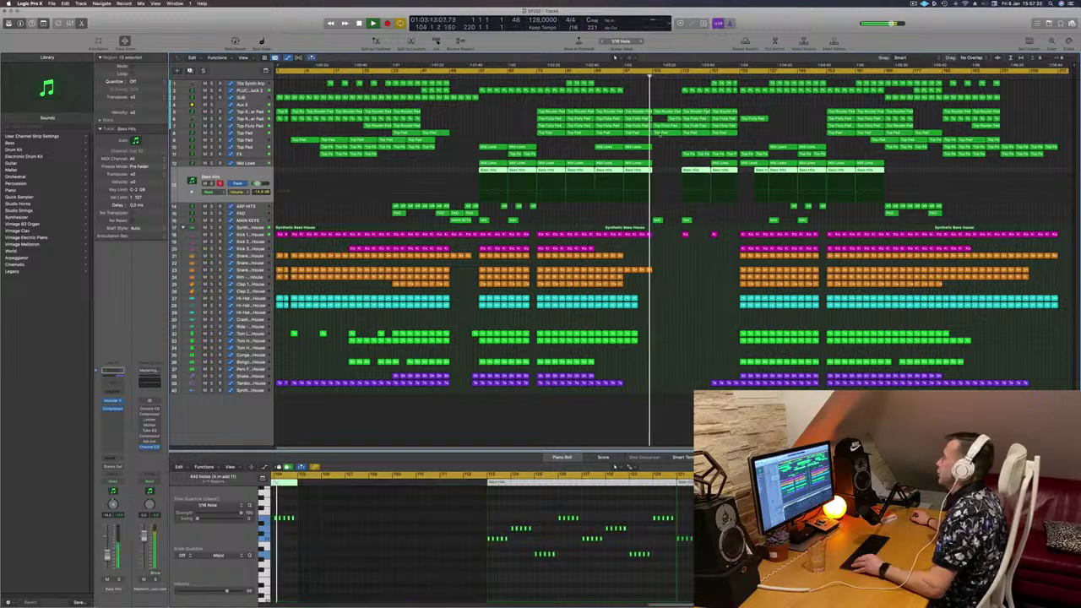
# Step: Listen through the break after bar 105, skipping ahead to bar 113 to check how the section continues
pyautogui.press('super+Right')
pyautogui.press('super+Right')
pyautogui.press('super+Right')
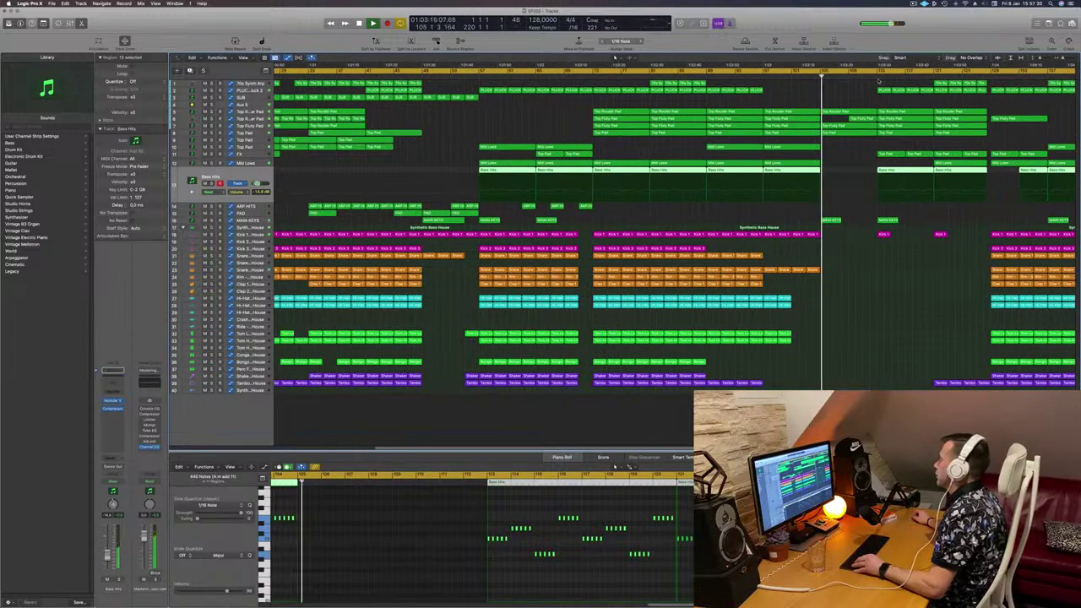
pyautogui.click(877, 76)
pyautogui.press('super+Left')
pyautogui.press('super+Left')
pyautogui.press('super+Left')
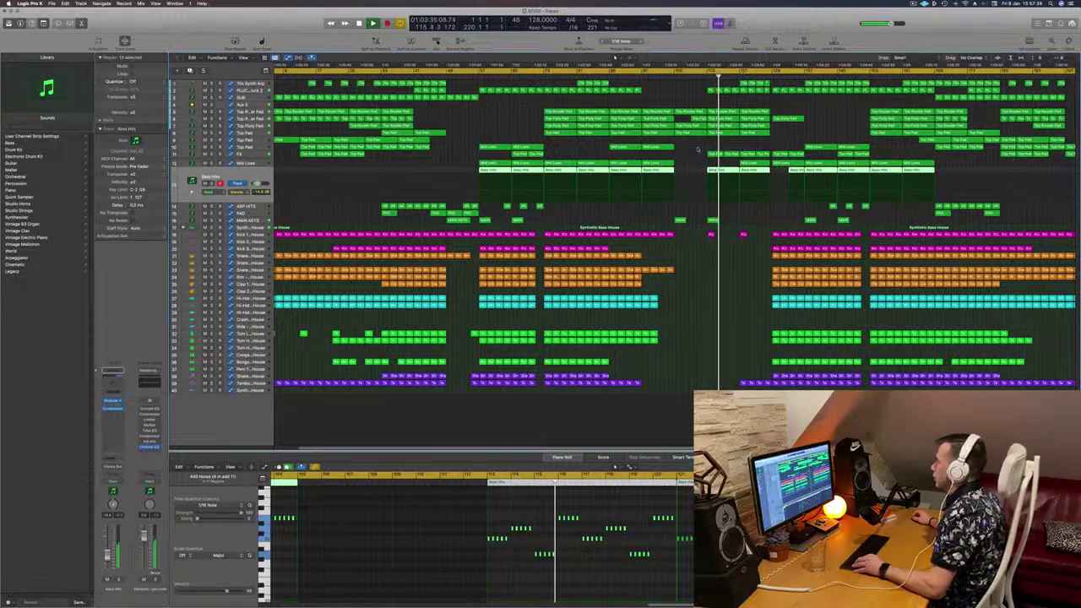
pyautogui.press('super+Left')
pyautogui.press('super+Left')
# Step: Delete the 70s Synth Arp regions between bars 121 and 129
pyautogui.click(677, 145)
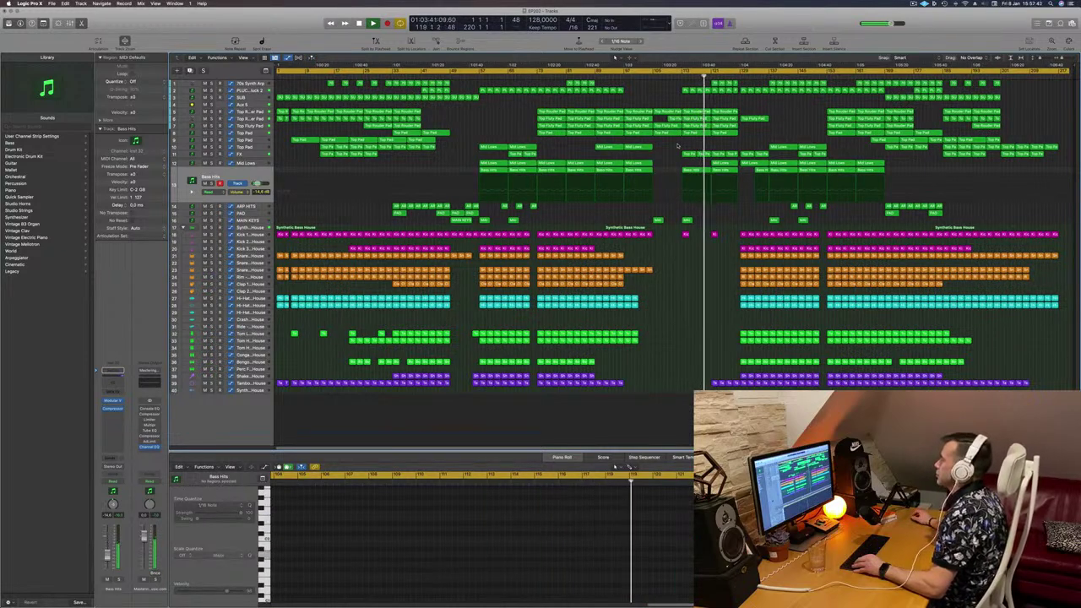
pyautogui.click(715, 82)
pyautogui.press('BackSpace')
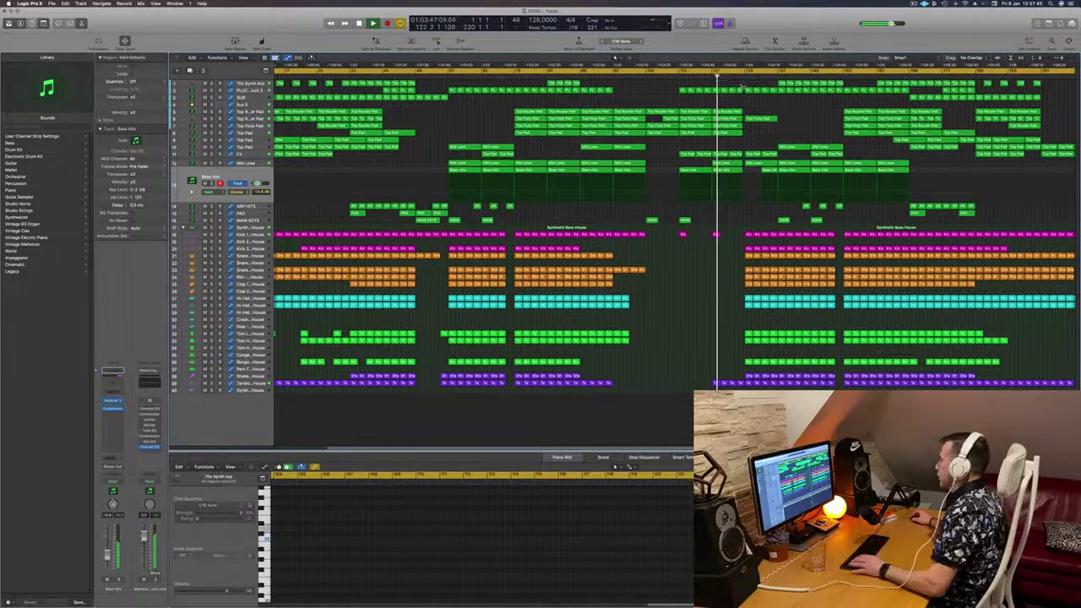
# Step: Delete the 70s Synth Arp regions between bars 137 and 153
pyautogui.hscroll(-2, 750, 84)
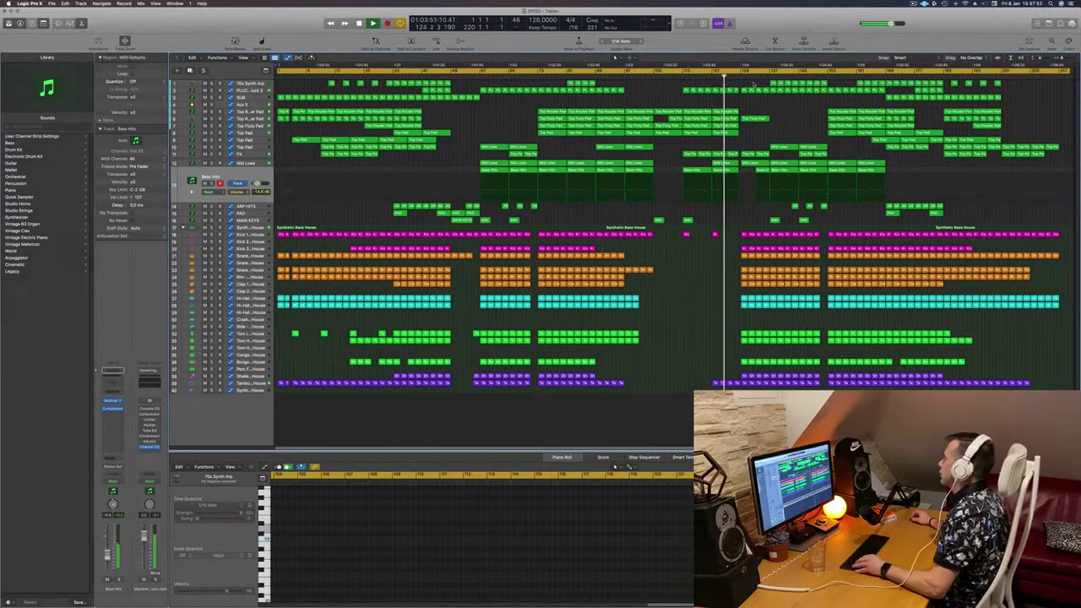
pyautogui.moveTo(754, 83); pyautogui.dragTo(832, 85)
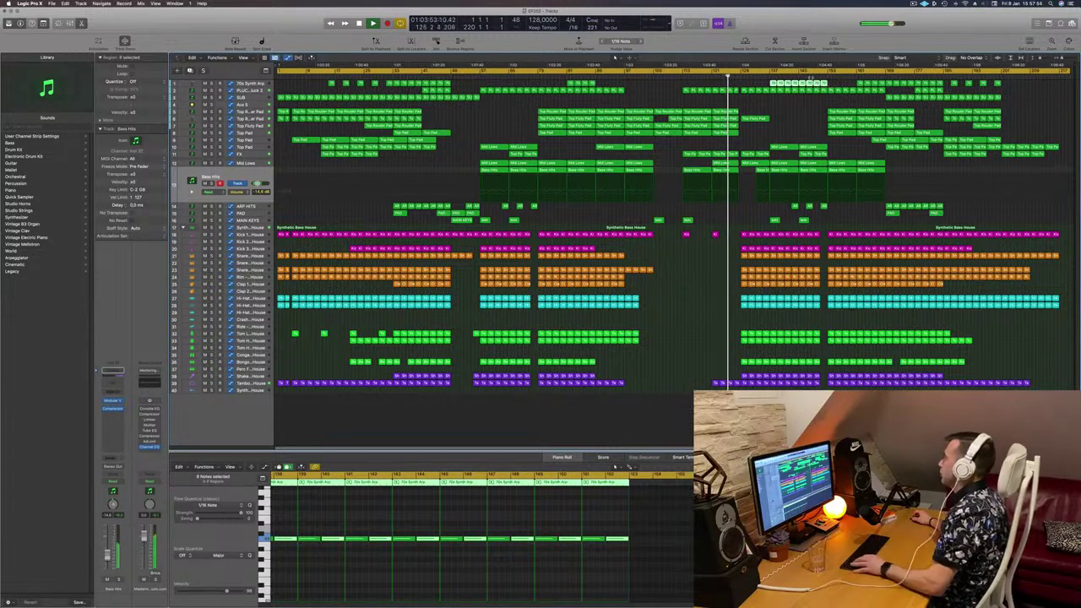
pyautogui.press('BackSpace')
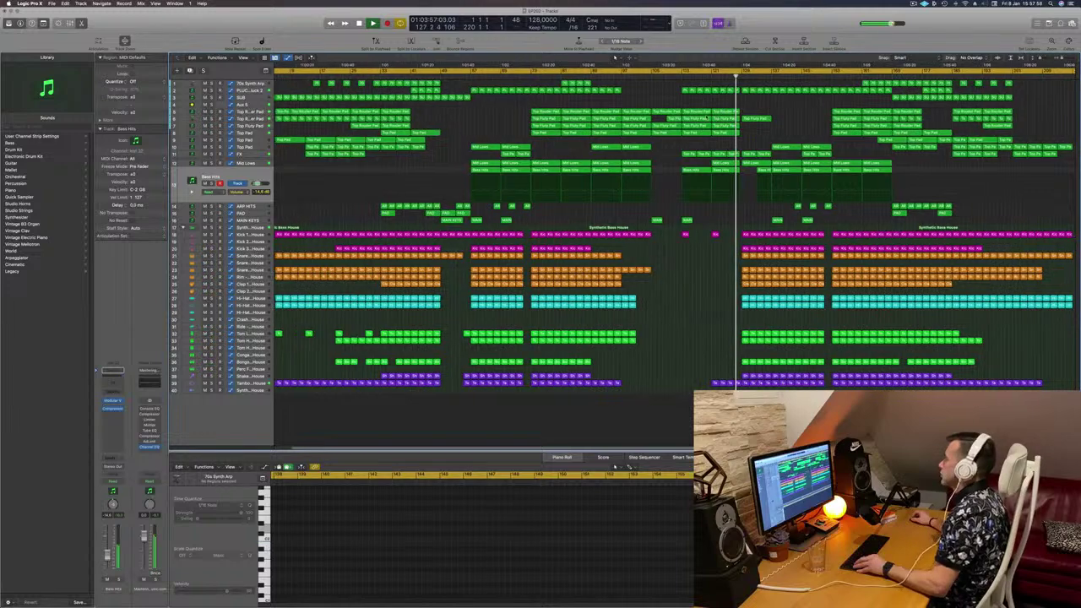
# Step: Audition the second Top Router Pad track in solo after bar 129, then restore the full mix and replay from there
pyautogui.press('super+Right')
pyautogui.press('super+Right')
pyautogui.press('super+Right')
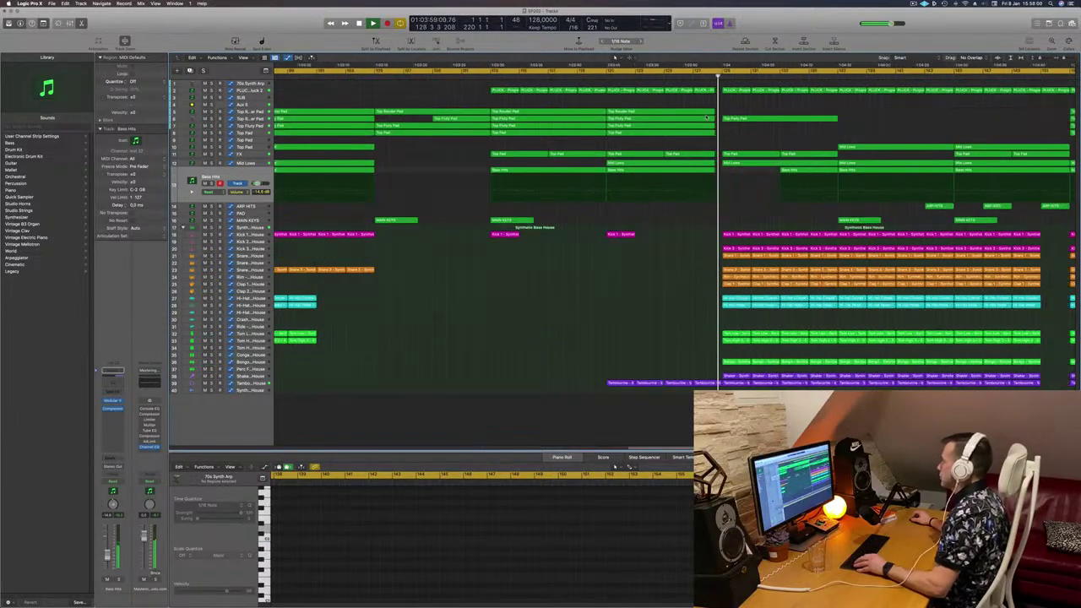
pyautogui.scroll(-5, 706, 112)
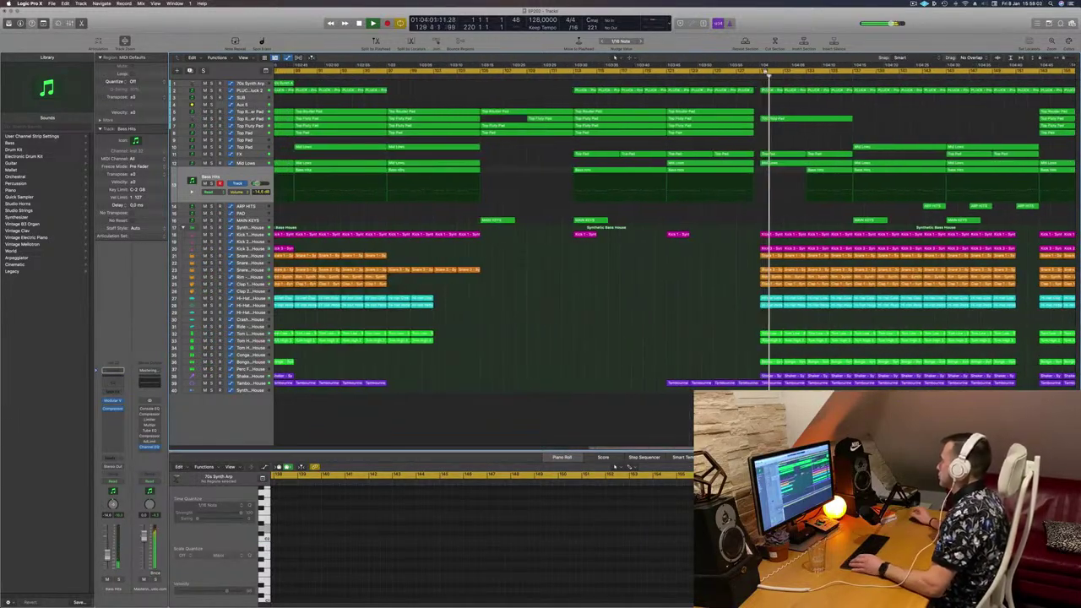
pyautogui.scroll(-3, 740, 77)
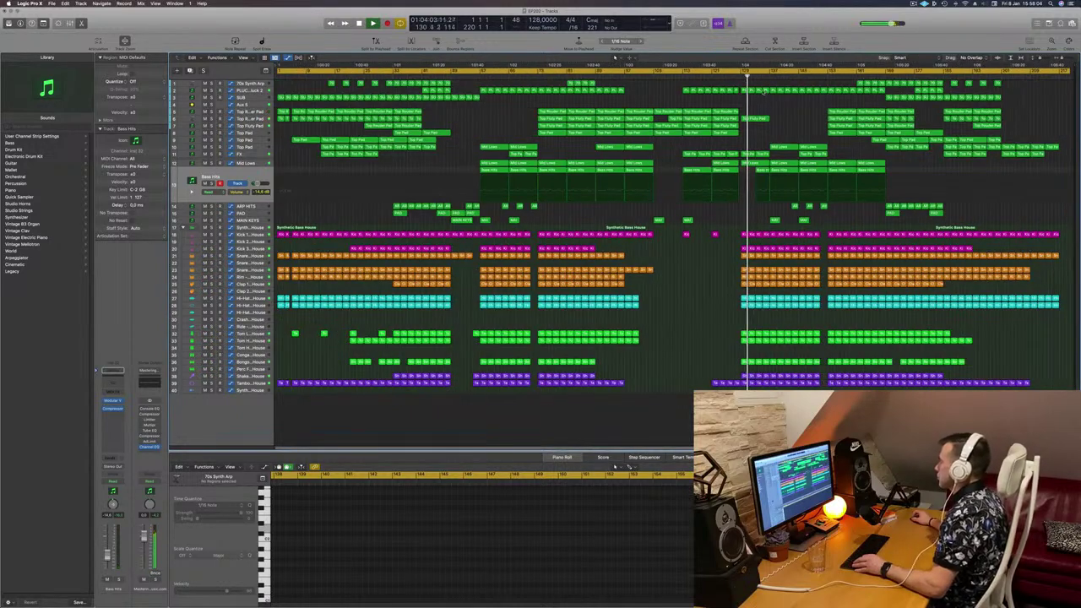
pyautogui.click(252, 119)
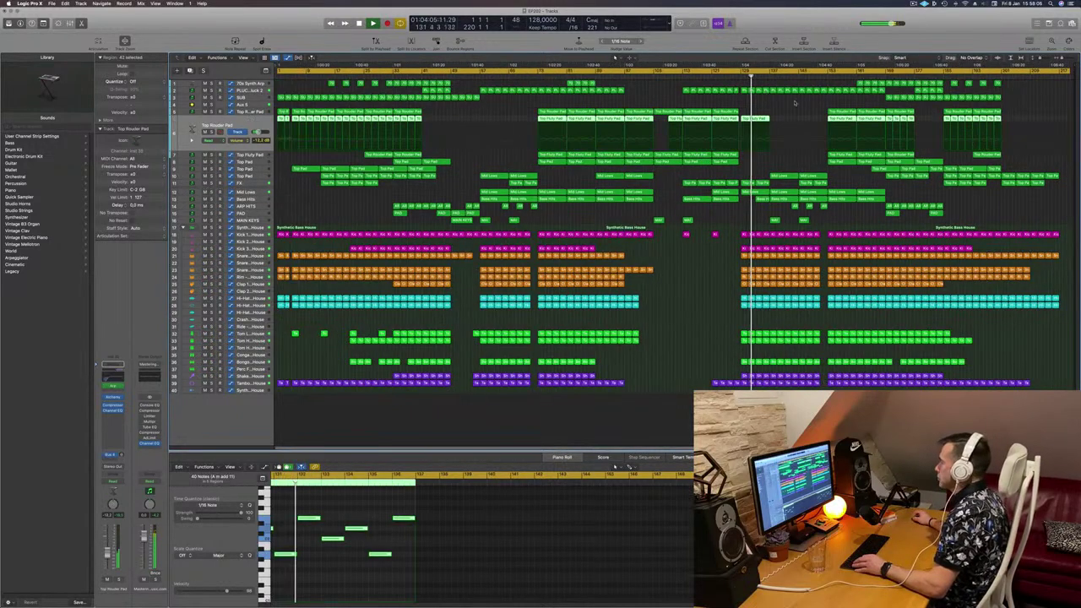
pyautogui.press('s')
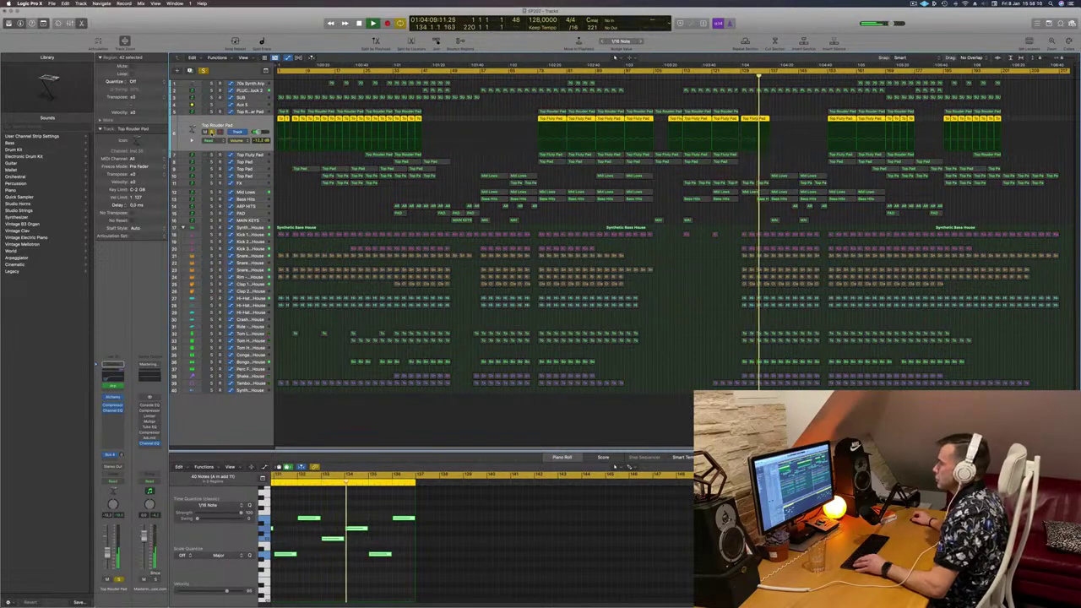
pyautogui.click(253, 110)
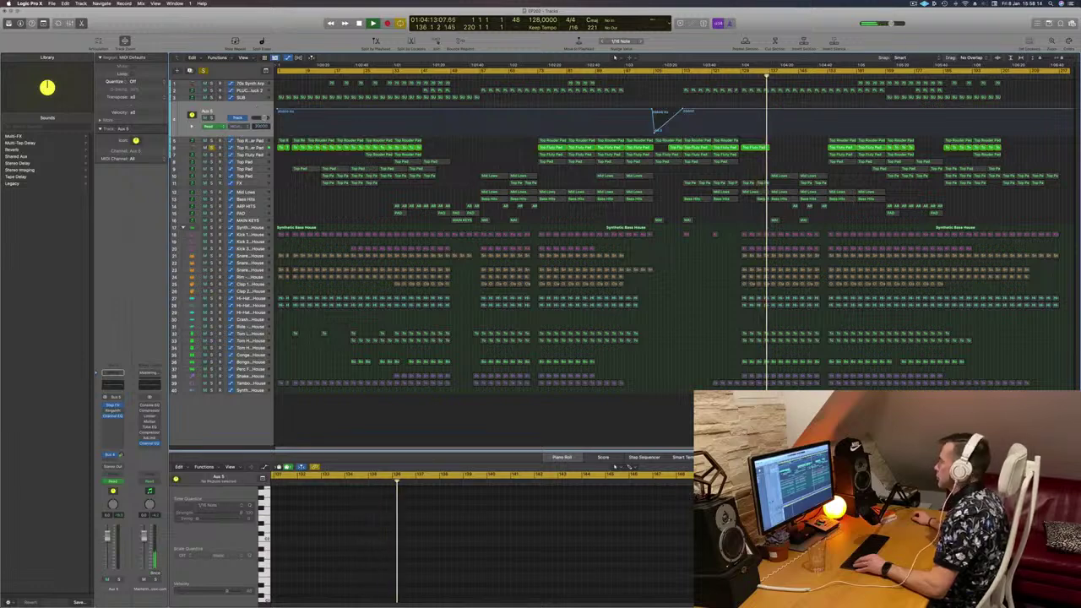
pyautogui.click(212, 147)
pyautogui.click(737, 77)
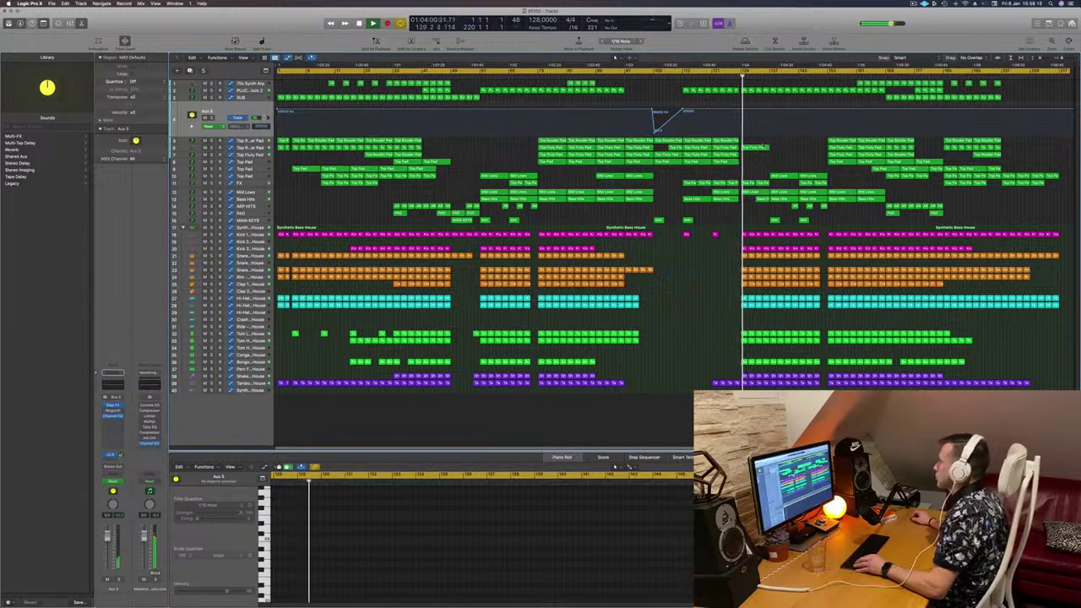
# Step: Copy the Top Fluty Pad region at bar 129 to bars 137 and 145, and replay the lead-in to bar 129
pyautogui.click(759, 148)
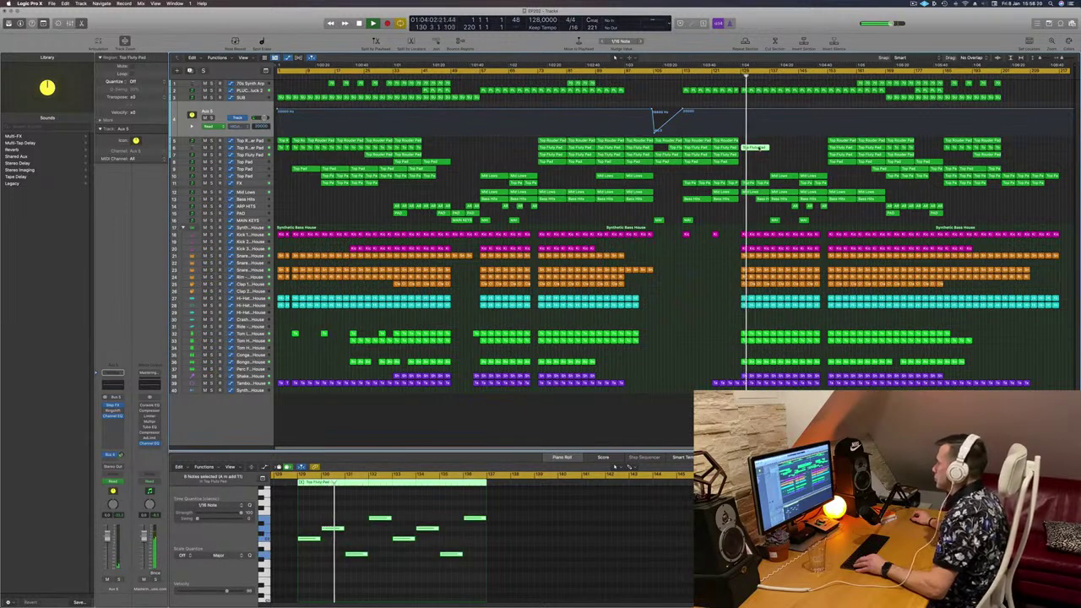
pyautogui.moveTo(759, 148); pyautogui.dragTo(814, 156)
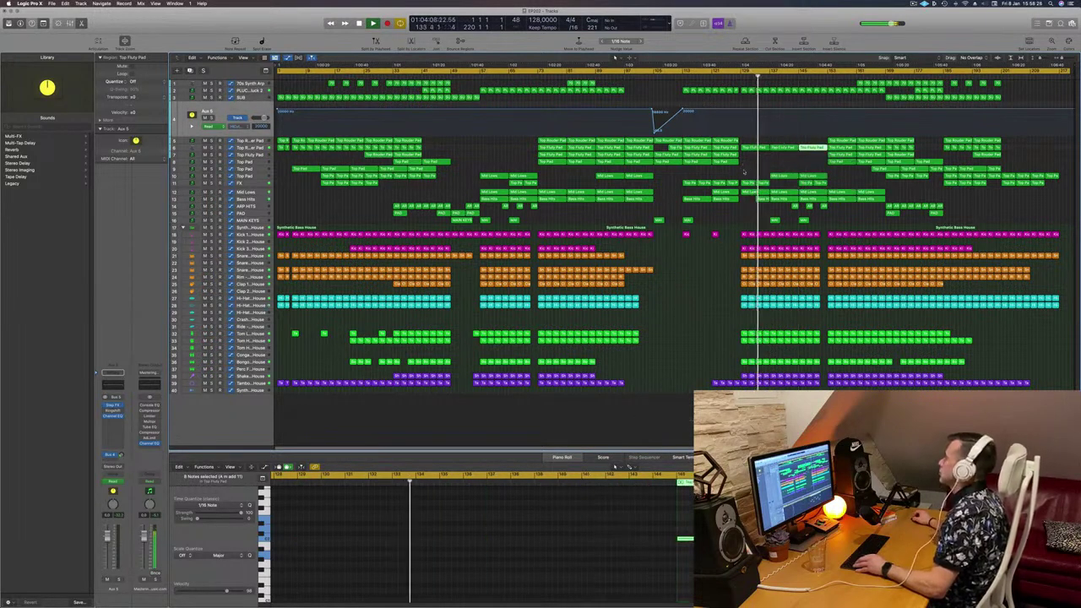
pyautogui.click(739, 177)
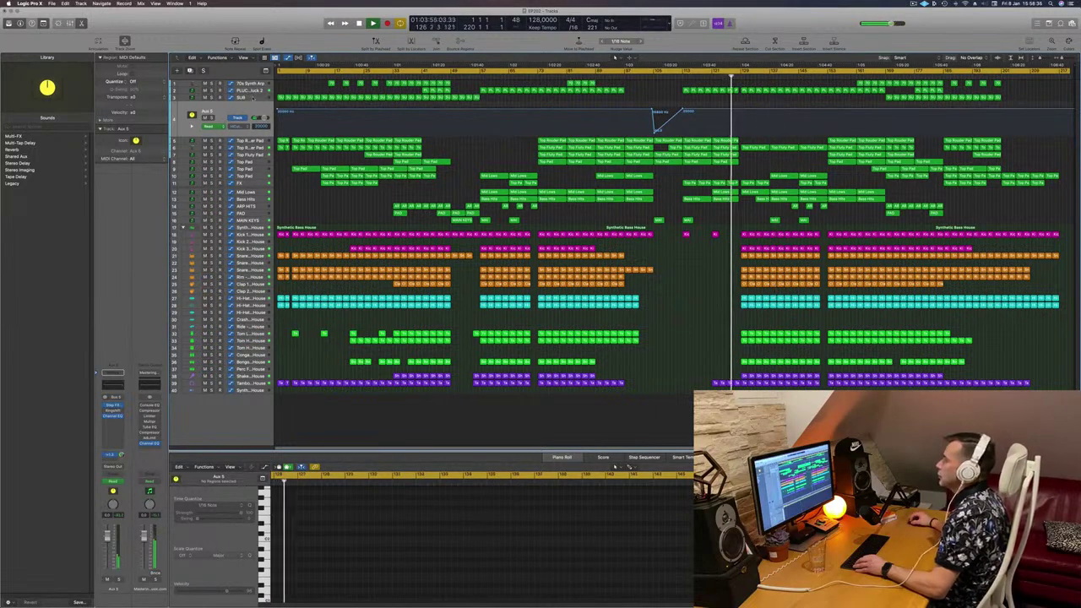
# Step: Inspect the PLUCK track's automation while replaying the transition into bar 129
pyautogui.click(252, 98)
pyautogui.click(253, 90)
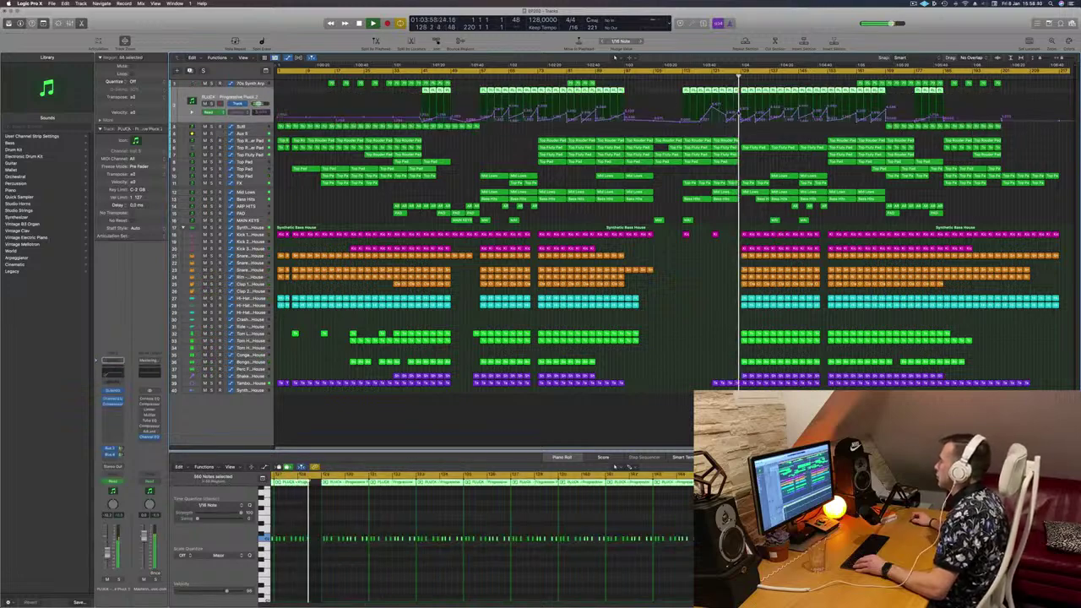
pyautogui.click(737, 119)
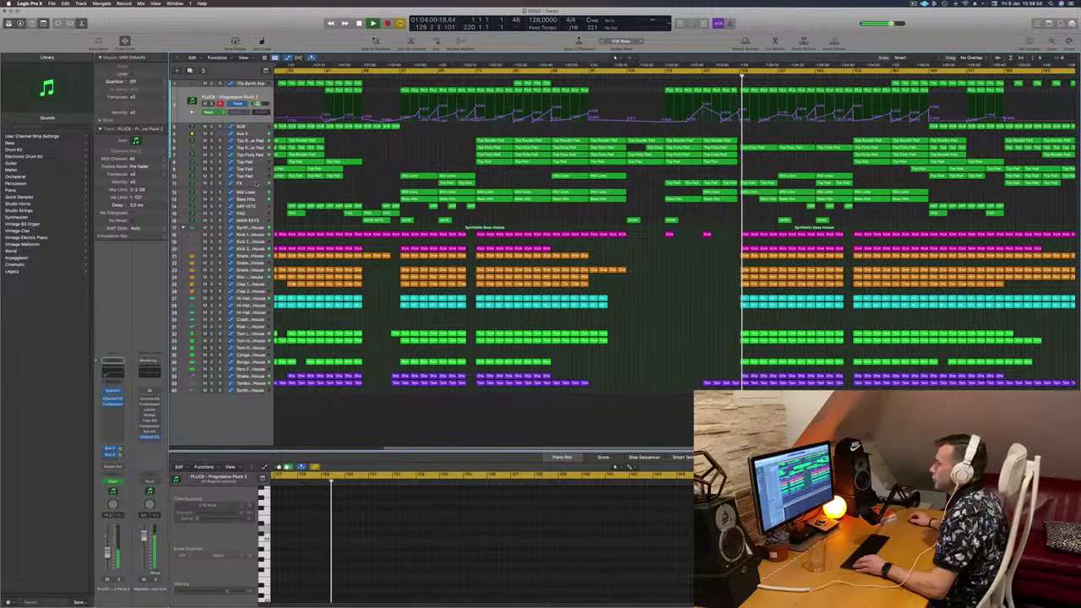
# Step: Expand the FX track's automation lanes and replay the section from bar 129
pyautogui.click(253, 182)
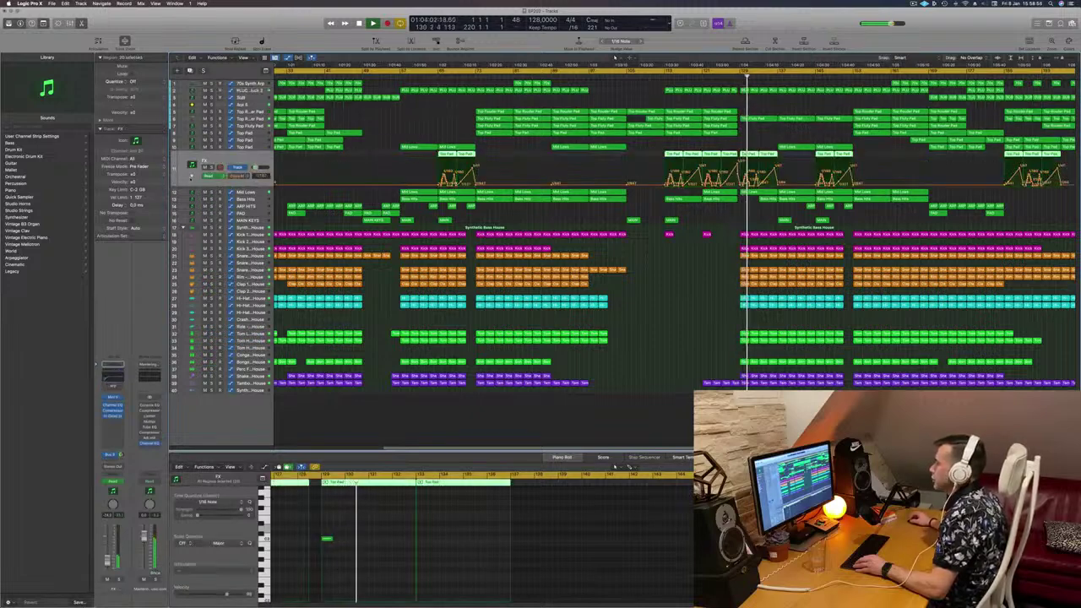
pyautogui.click(192, 176)
pyautogui.press('super+Right')
pyautogui.press('super+Right')
pyautogui.press('super+Right')
pyautogui.press('super+Right')
pyautogui.press('super+Right')
pyautogui.press('super+Right')
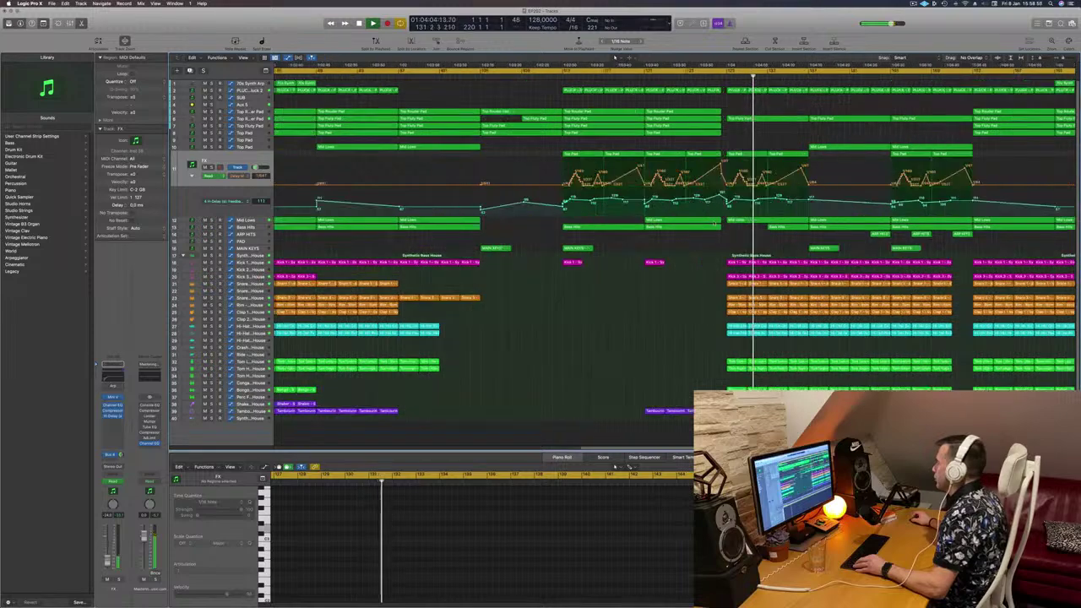
pyautogui.press('super+Left')
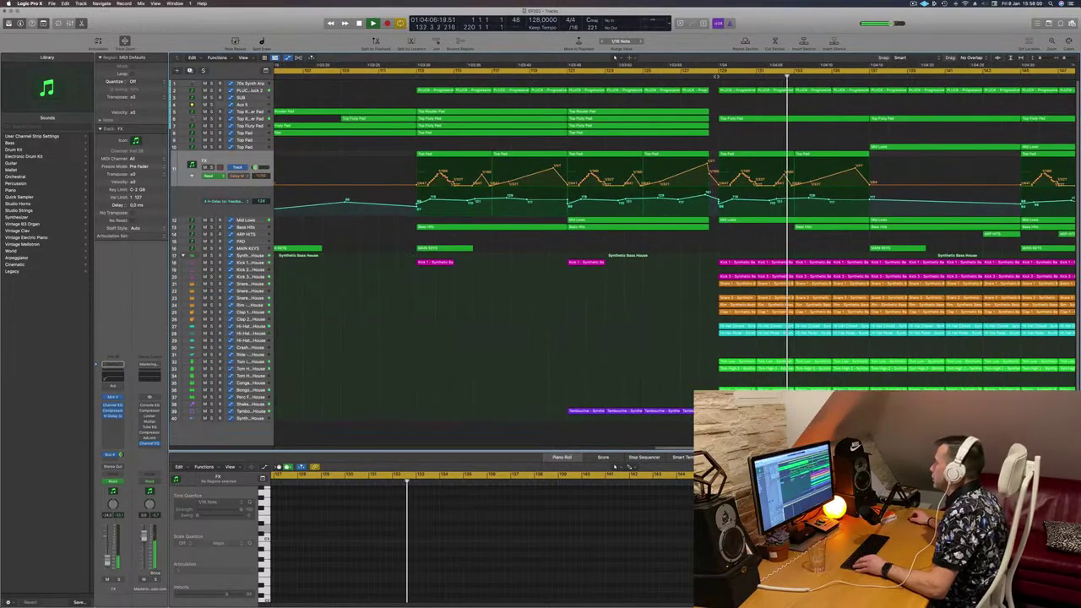
pyautogui.press('Return')
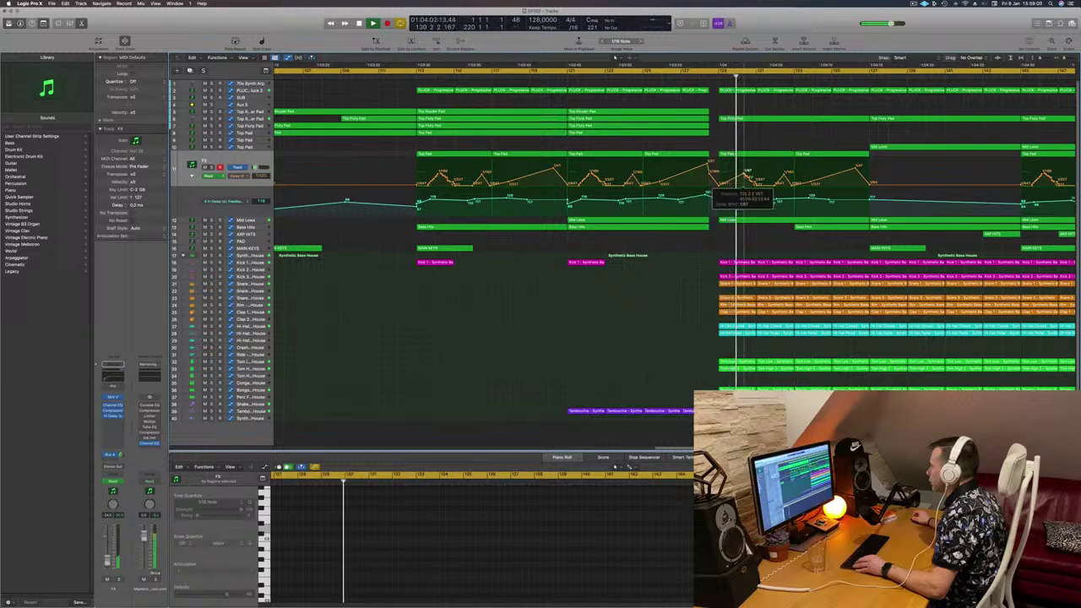
# Step: Smooth the FX track's Delay BPM automation between bars 129 and 137, checking it in solo and in the full mix
pyautogui.moveTo(795, 185); pyautogui.dragTo(882, 185)
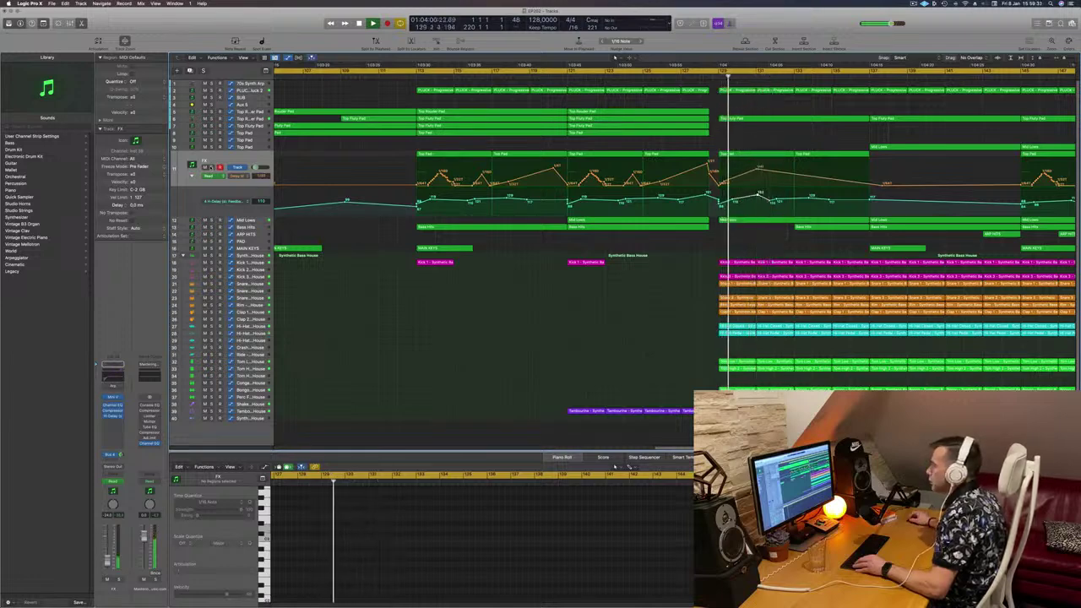
pyautogui.press('s')
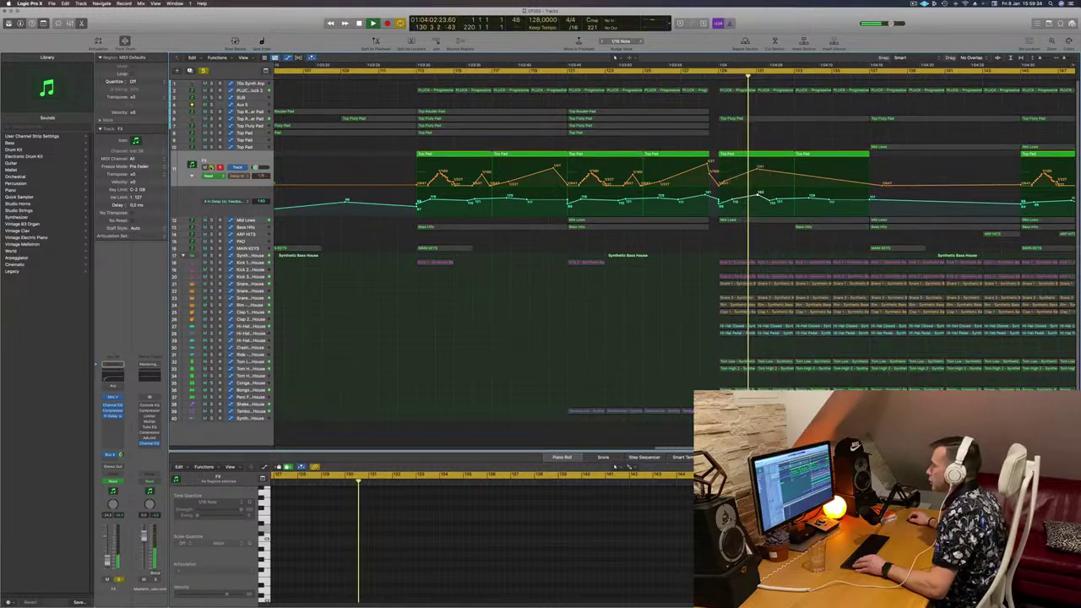
pyautogui.press('s')
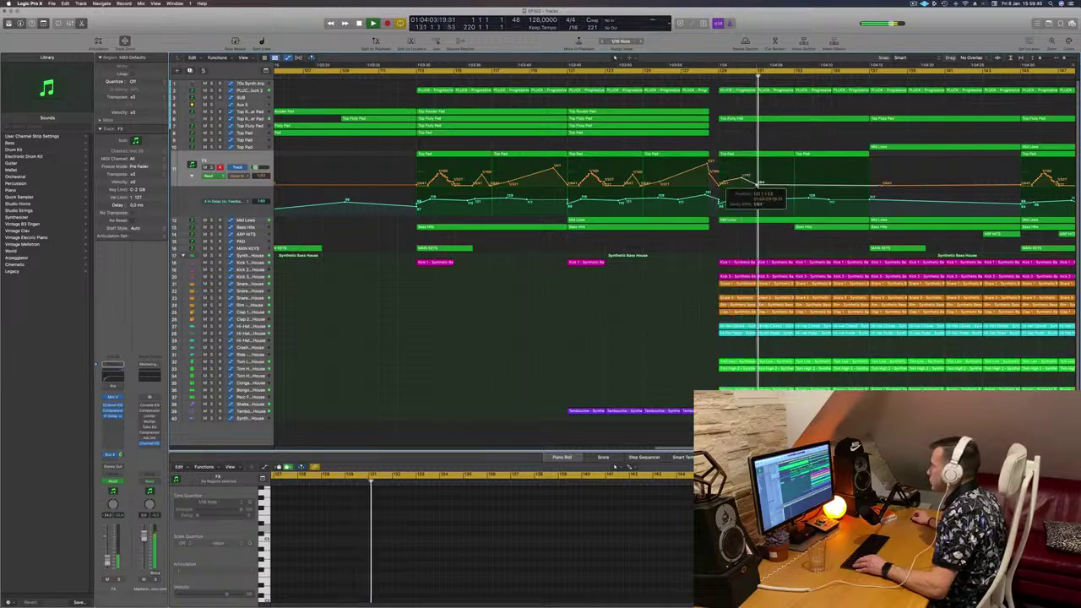
pyautogui.click(713, 75)
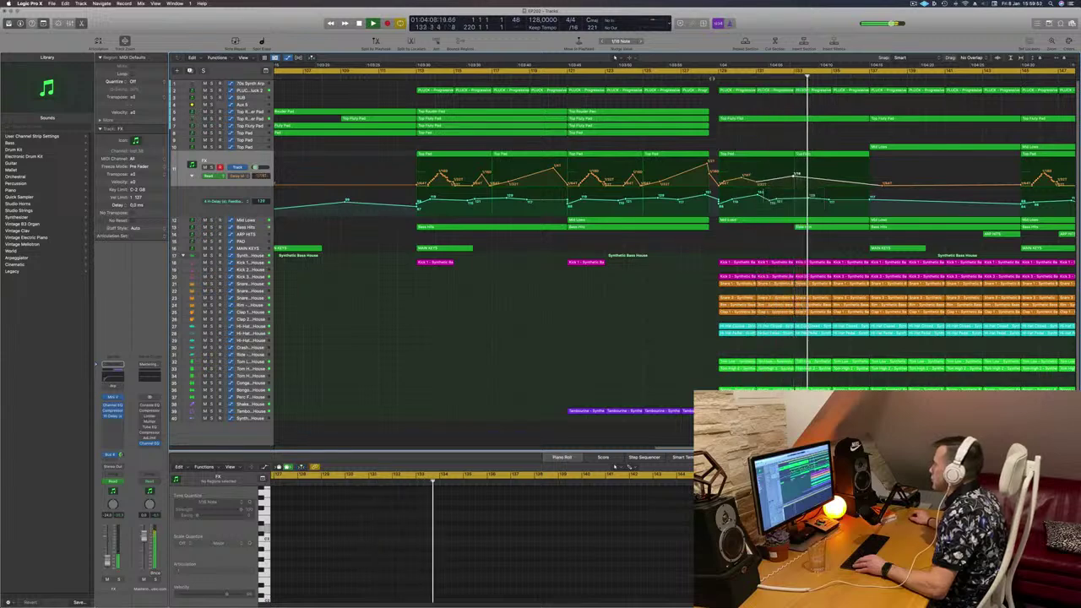
pyautogui.click(713, 79)
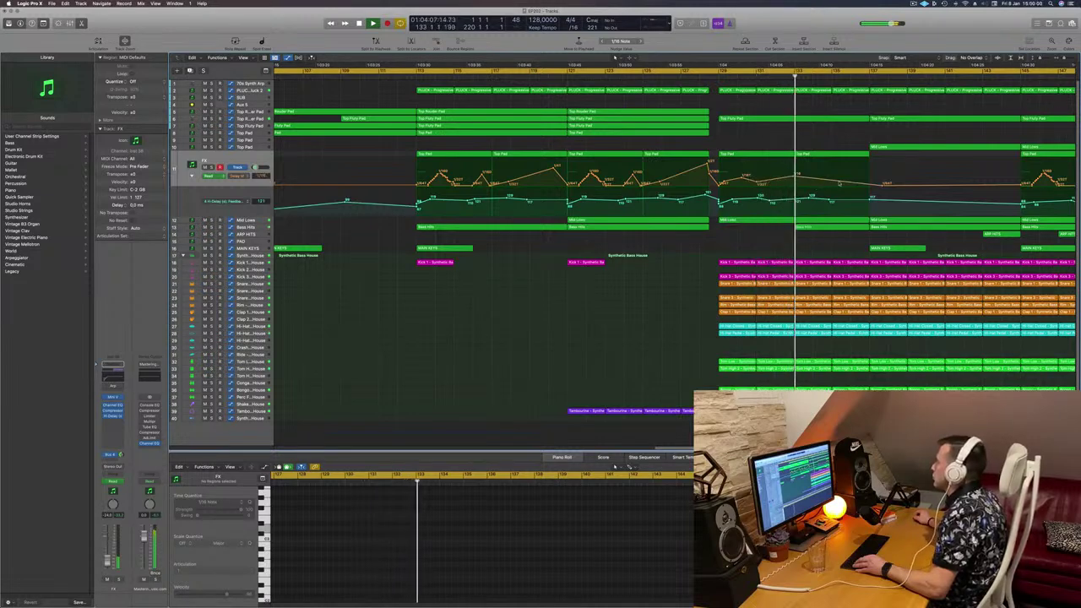
# Step: Raise the FX track's Delay BPM automation between bars 133 and 137 into a steady climb, and replay the section
pyautogui.moveTo(840, 184); pyautogui.dragTo(836, 173)
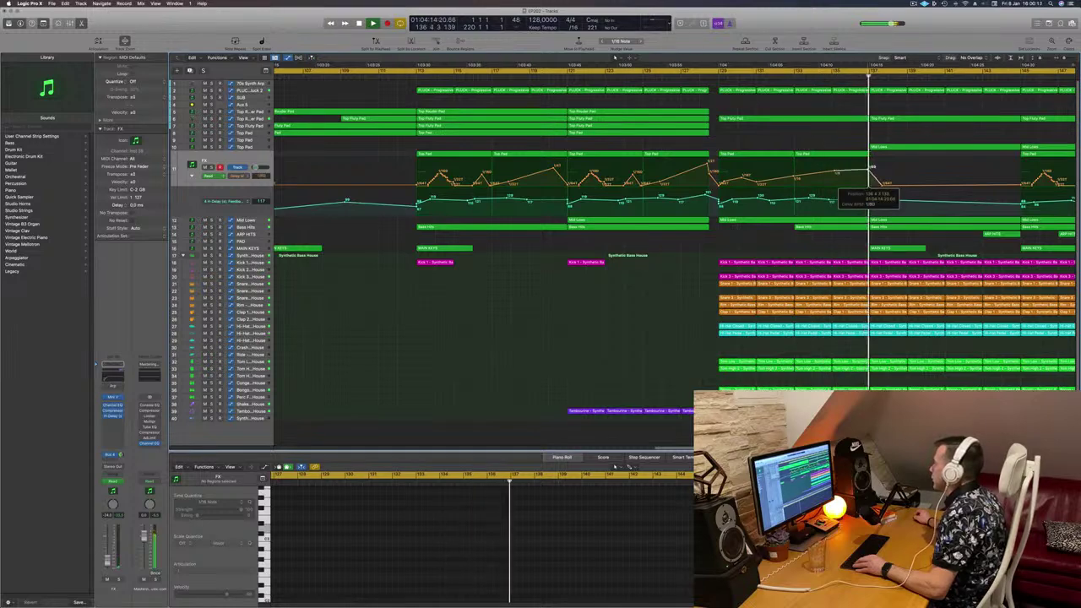
pyautogui.click(787, 75)
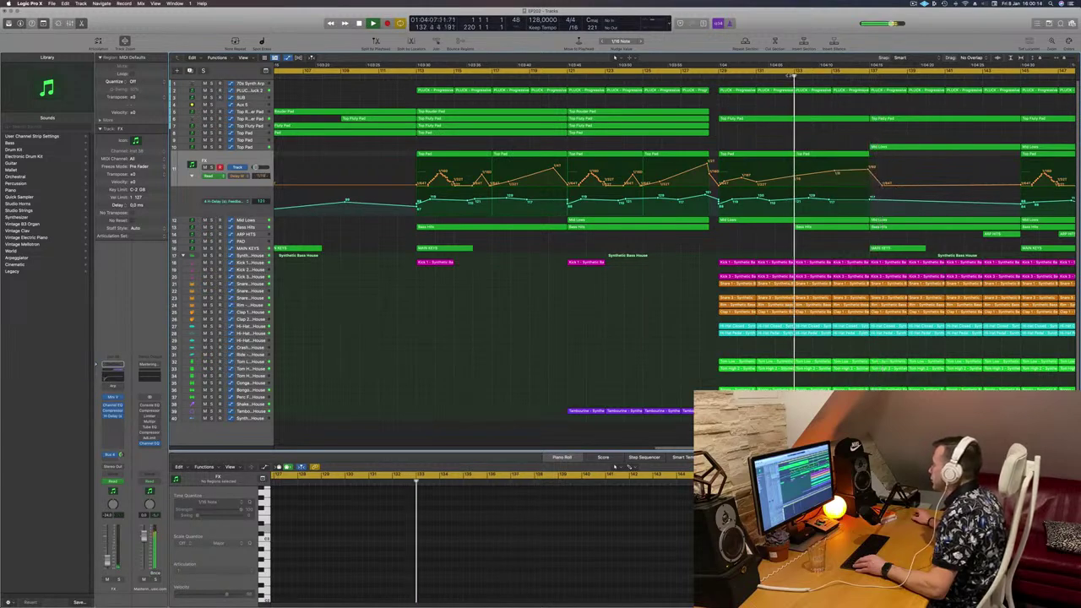
pyautogui.click(720, 75)
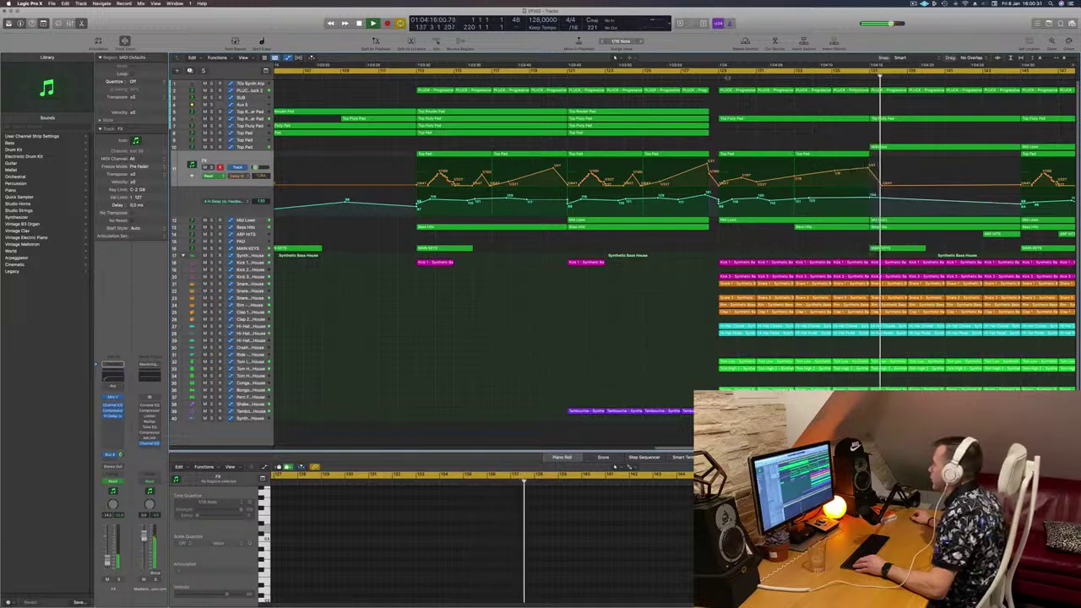
pyautogui.click(721, 73)
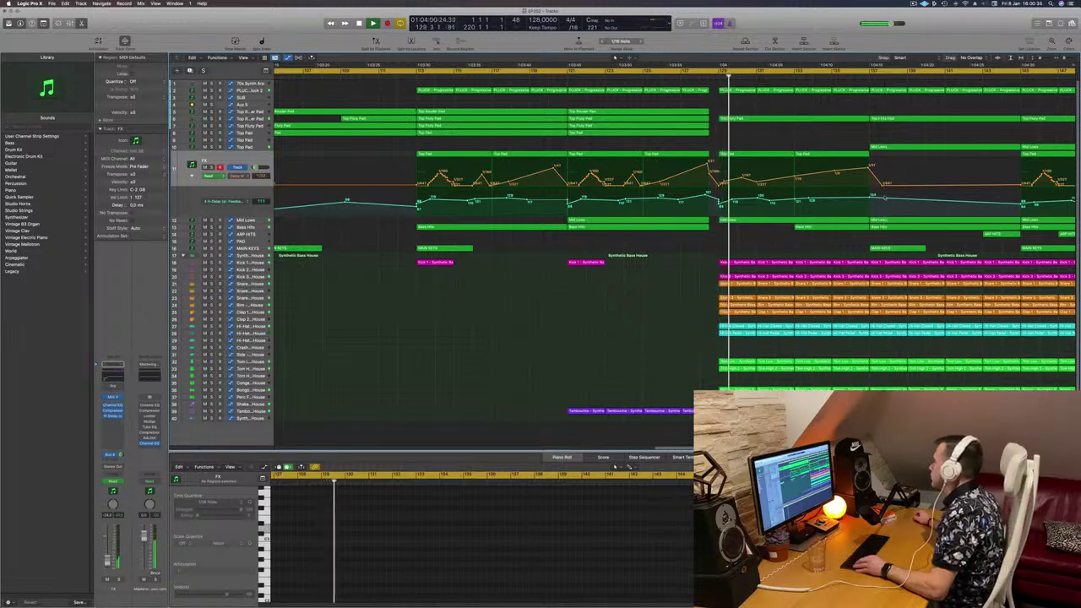
# Step: Drop the FX track's H-Delay feedback automation sharply at bar 137 and replay from just before bar 129
pyautogui.moveTo(885, 198); pyautogui.dragTo(888, 214)
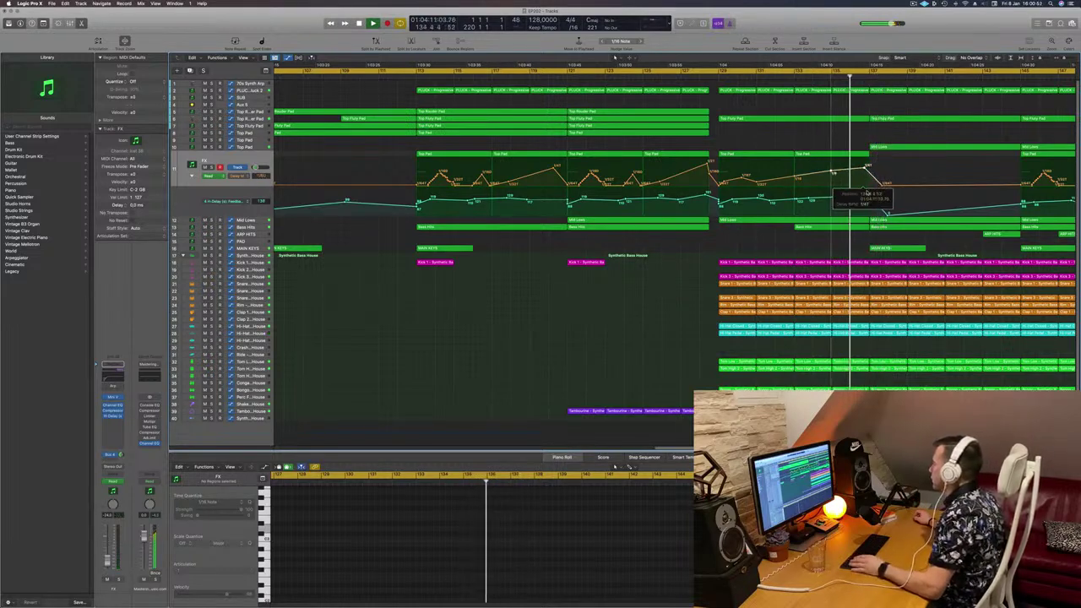
pyautogui.moveTo(868, 199); pyautogui.dragTo(865, 196)
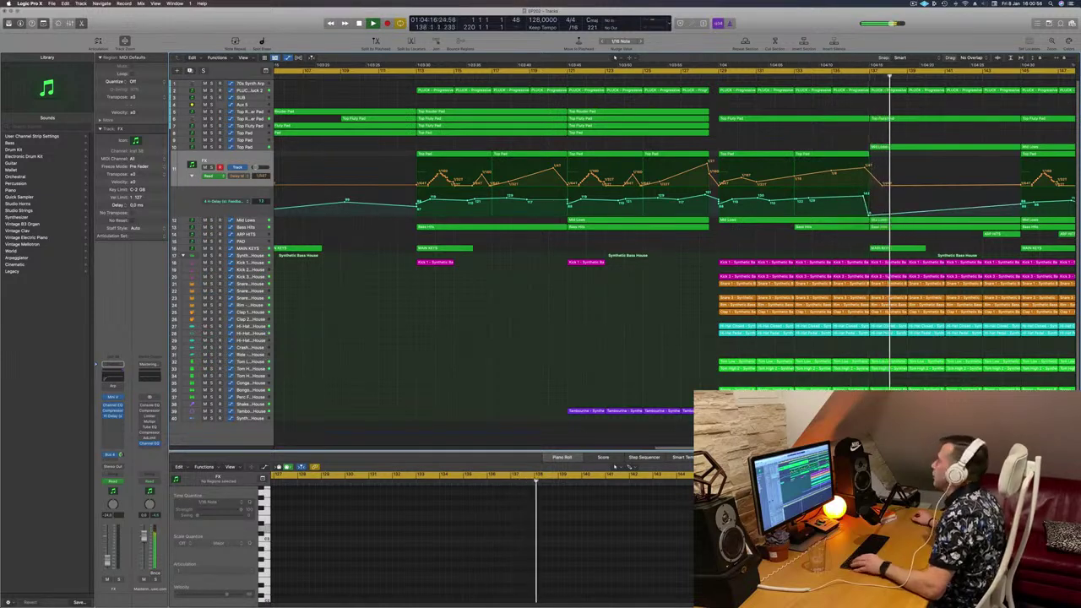
pyautogui.click(706, 77)
pyautogui.press('super+Left')
pyautogui.press('super+Left')
pyautogui.press('super+Left')
pyautogui.press('super+Left')
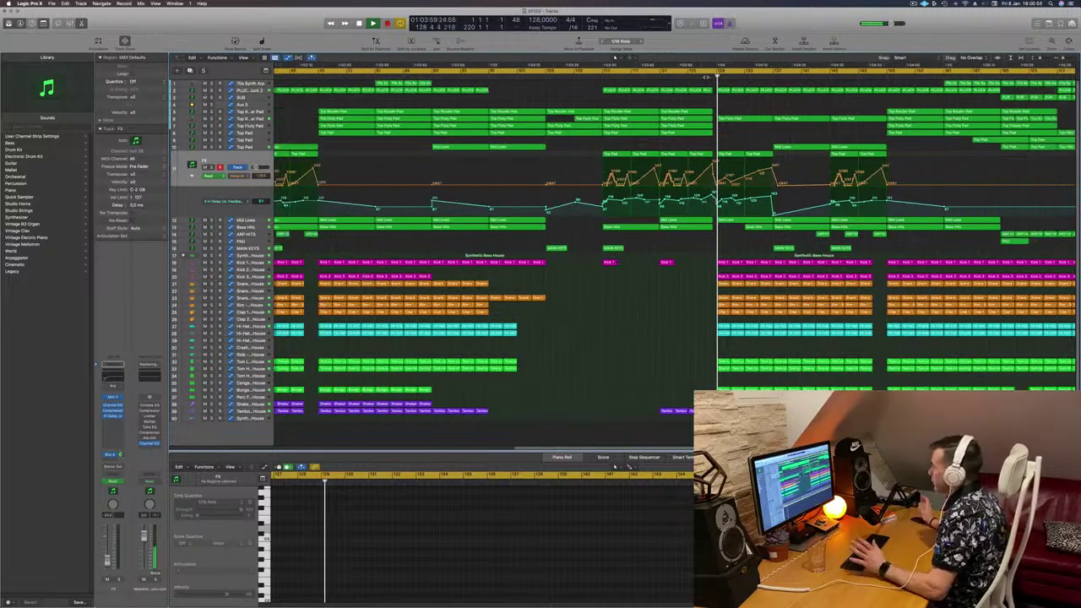
pyautogui.press('super+Left')
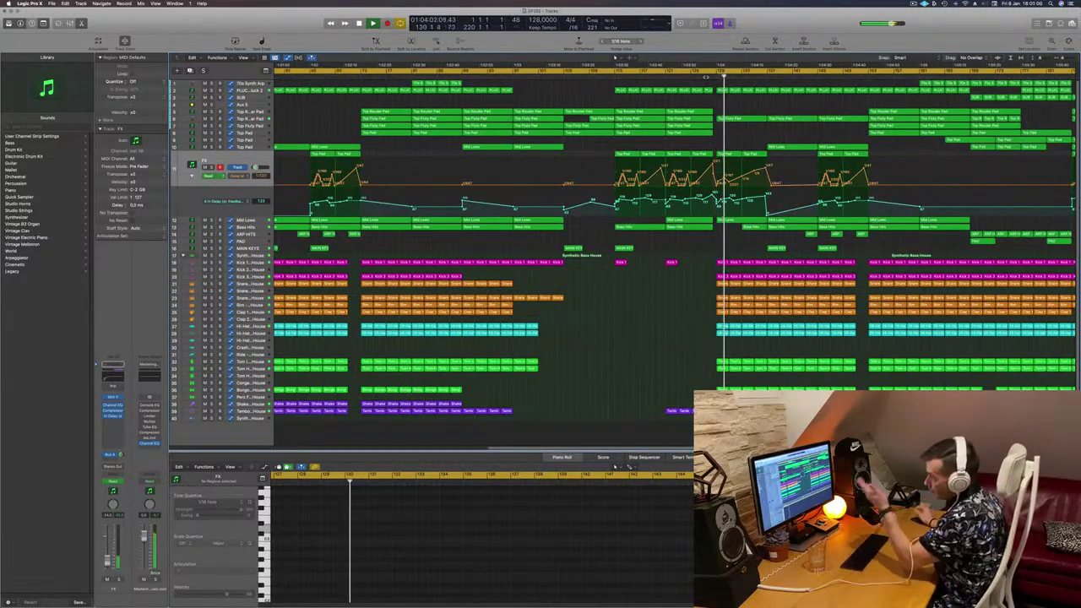